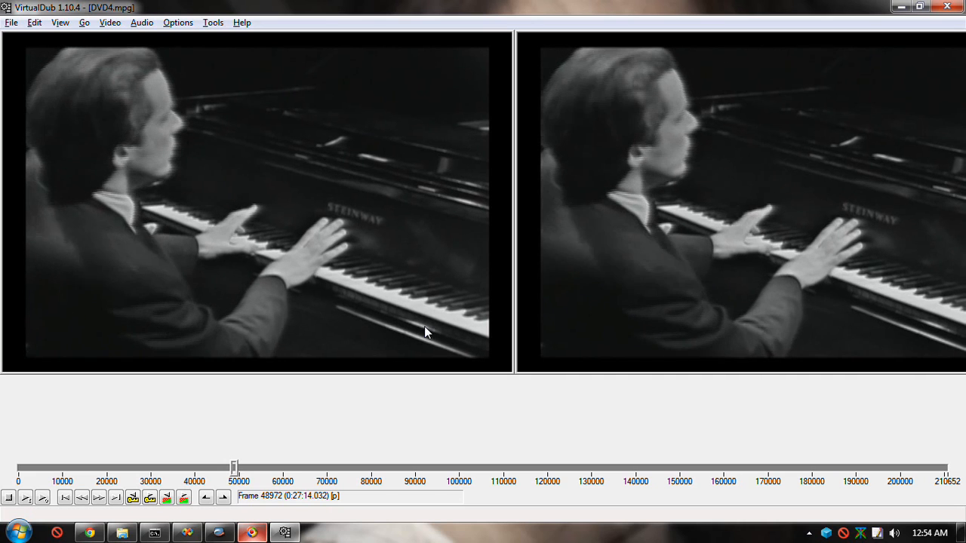
Step: Advance frame by frame through the pianist shot to the cut around frame 48991, examining each frame for interlacing
key("Right")
key("Right")
key("Right")
key("Right")
key("Right")
key("Right")
key("Right")
key("Right")
key("Right")
key("Right")
key("Right")
key("Right")
key("Right")
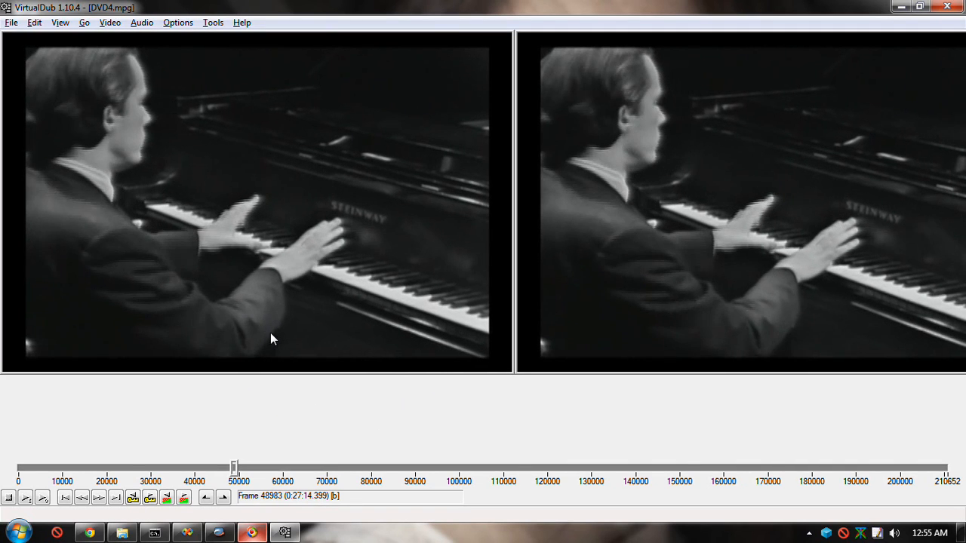
key("Right")
key("Right")
key("Right")
key("Right")
key("Right")
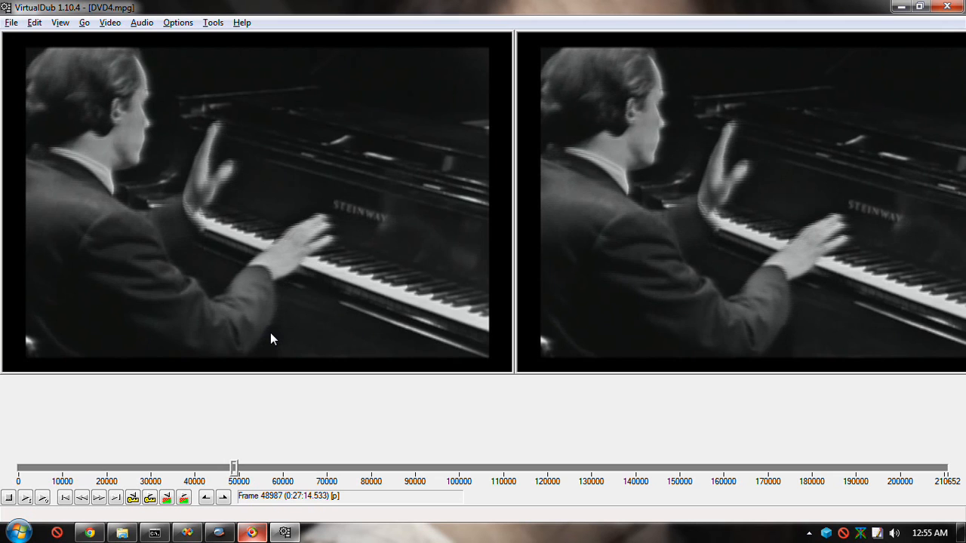
key("Right")
key("Right")
key("Right")
key("Right")
Step: Compare the frames on either side of the cut, going back and forth between frames 48989 and 48991
key("Left")
key("Left")
key("Right")
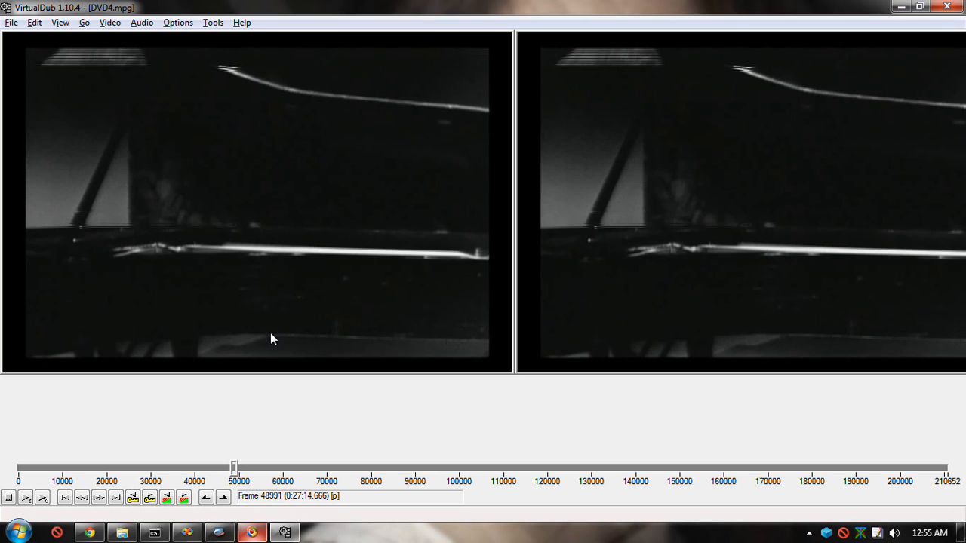
key("Left")
key("Right")
key("Left")
key("Right")
key("Left")
key("Left")
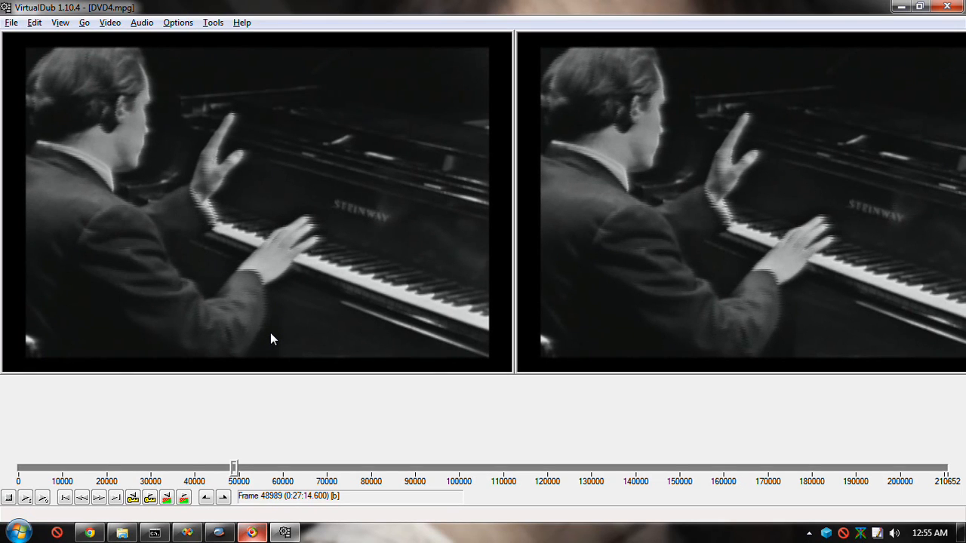
Step: Go to the keyframe before the cut, then forward through keyframes to frame 48994
key("shift+Left")
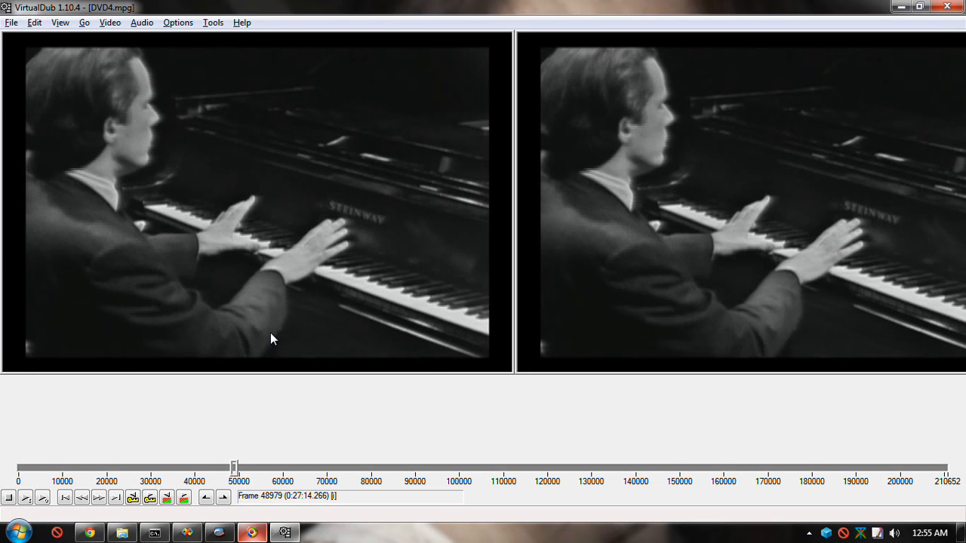
key("shift+Right")
key("shift+Right")
key("shift+Right")
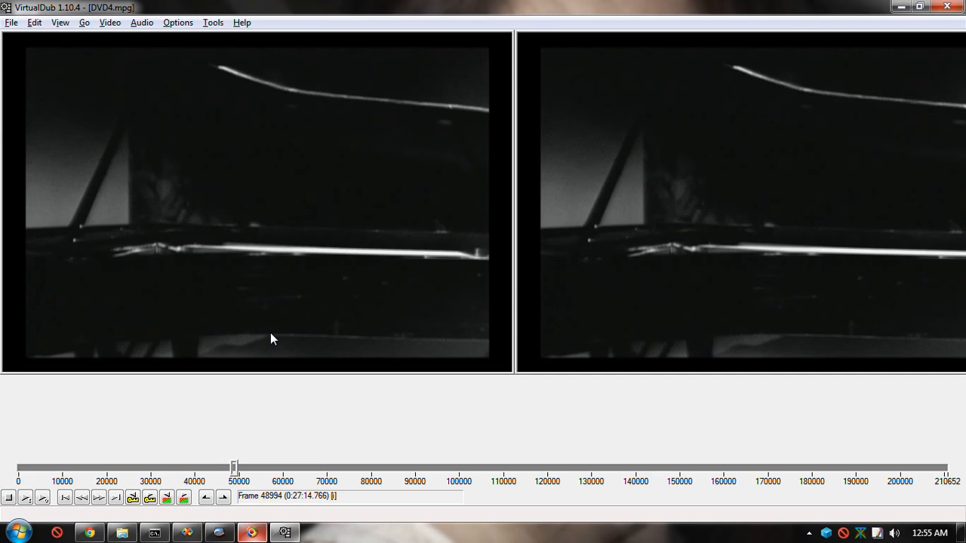
Step: Go back through the keyframes into the earlier pianist shot and settle on the keyframe at frame 48784
key("shift+Left")
key("shift+Left")
key("shift+Left")
key("shift+Left")
key("shift+Left")
key("shift+Left")
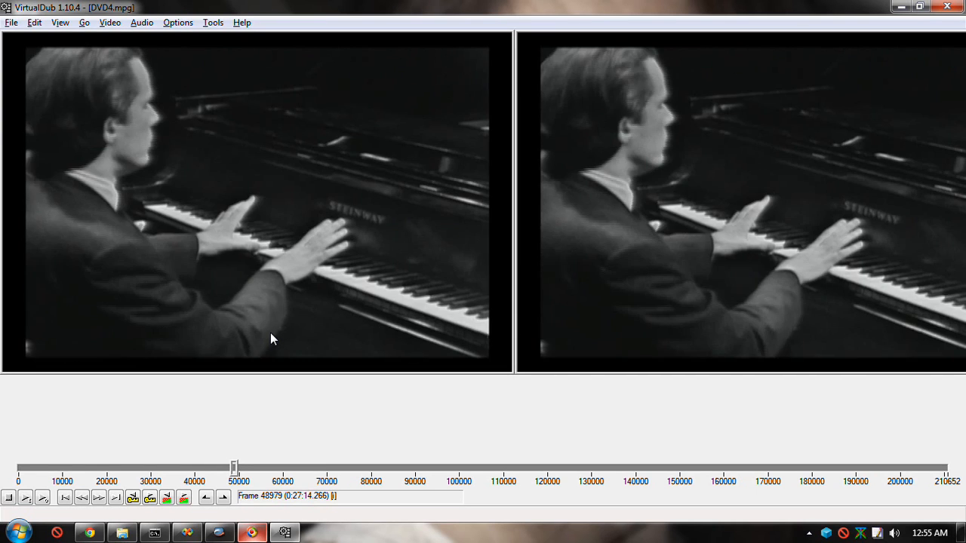
key("shift+Left")
key("shift+Left")
key("shift+Left")
key("shift+Left")
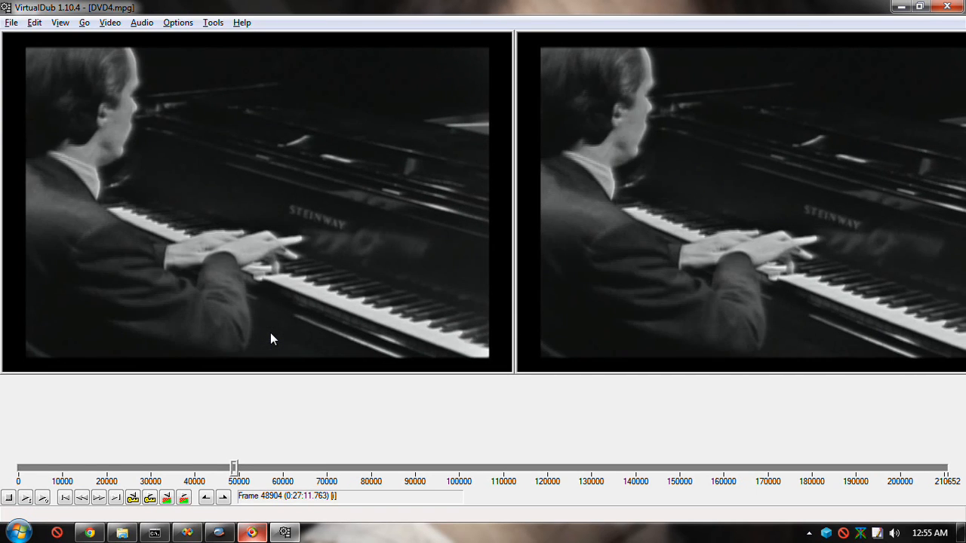
key("shift+Left")
key("shift+Left")
key("shift+Left")
key("shift+Left")
key("shift+Left")
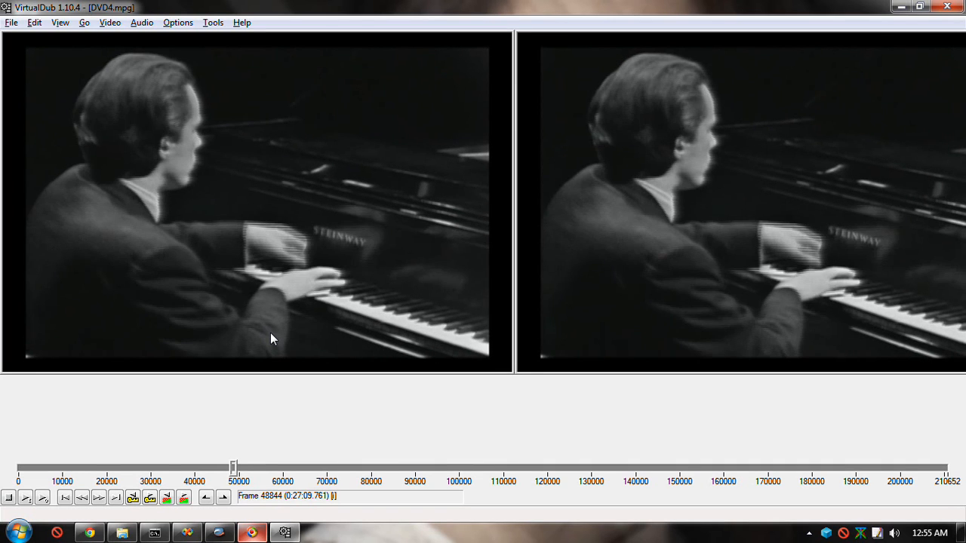
key("shift+Left")
key("shift+Left")
key("shift+Left")
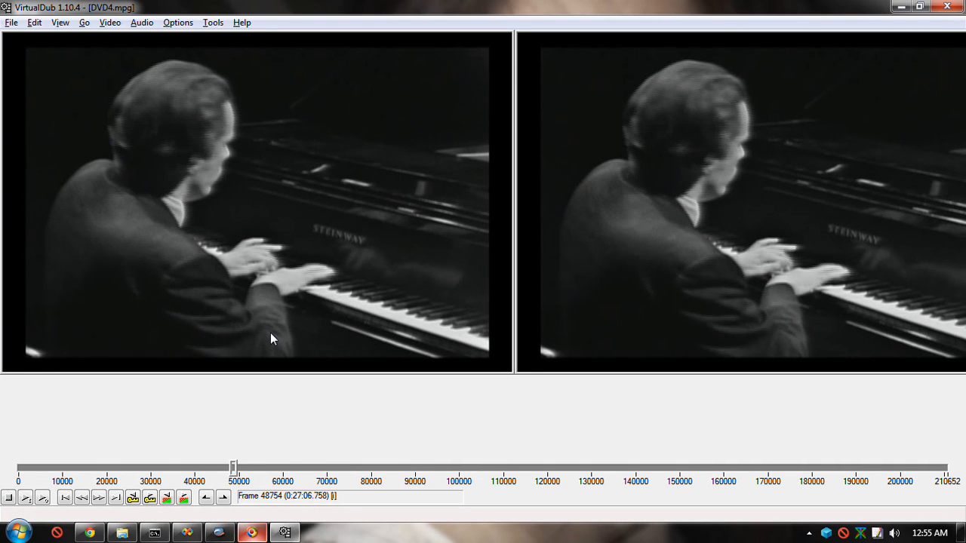
key("shift+Right")
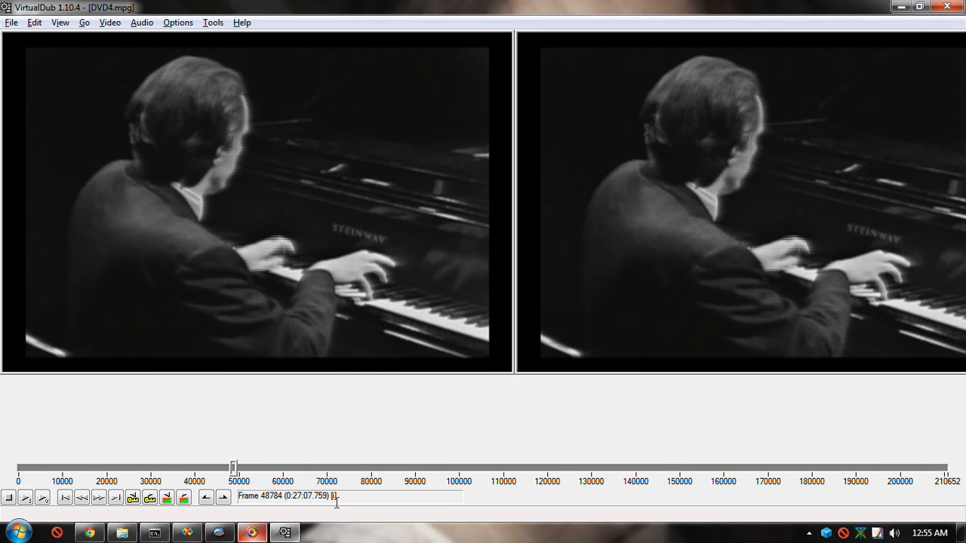
Step: Advance one frame at a time from the keyframe to frame 48792, examining the hands for interlaced frames
mouse_move(337, 501)
key("Right")
key("Right")
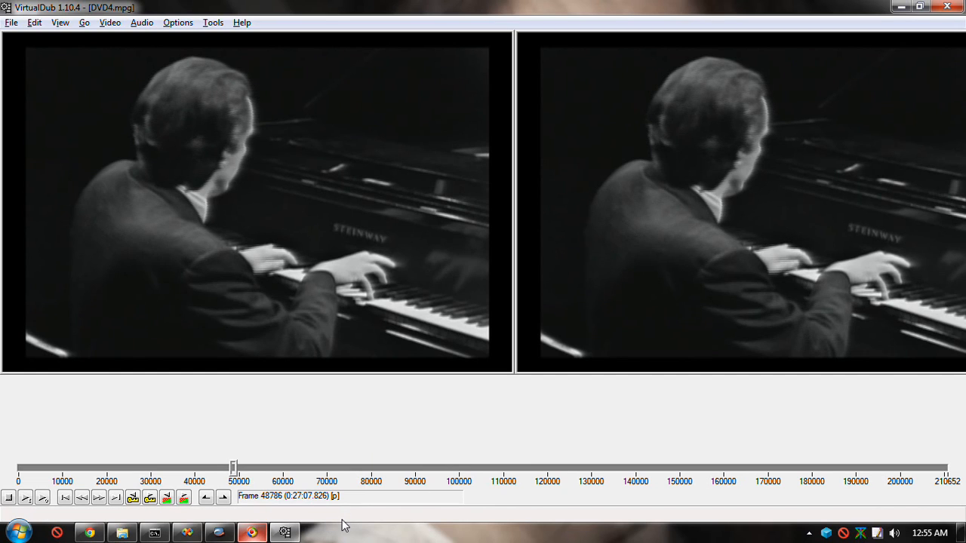
key("Right")
key("Right")
key("Right")
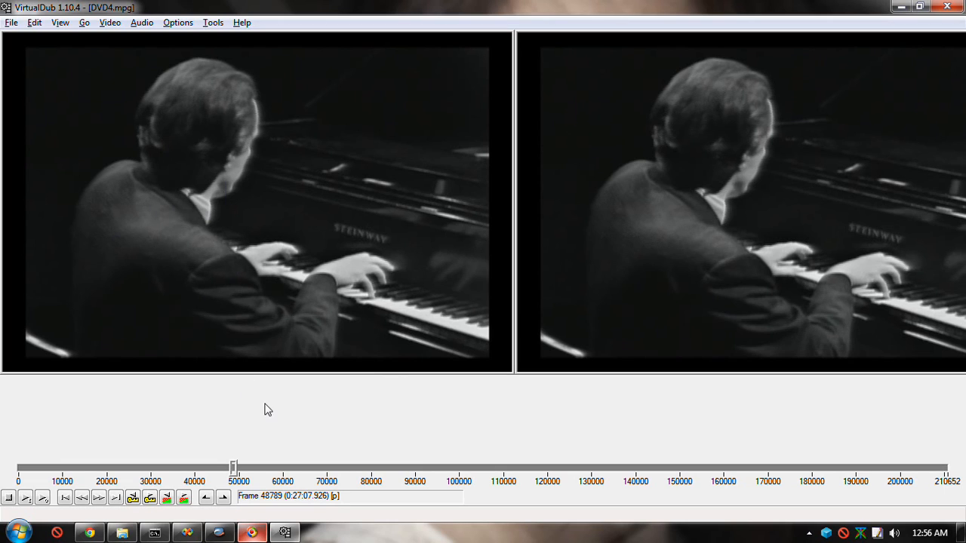
key("Right")
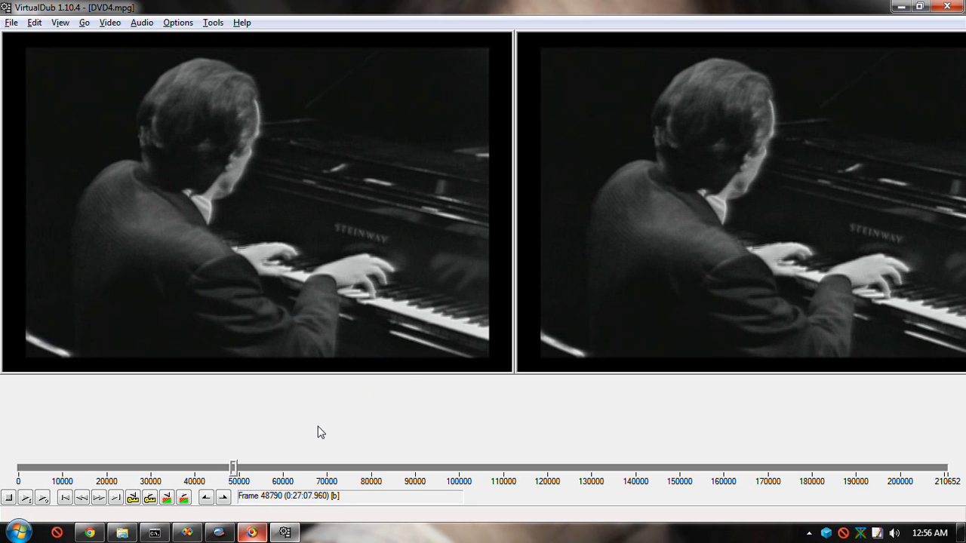
key("Right")
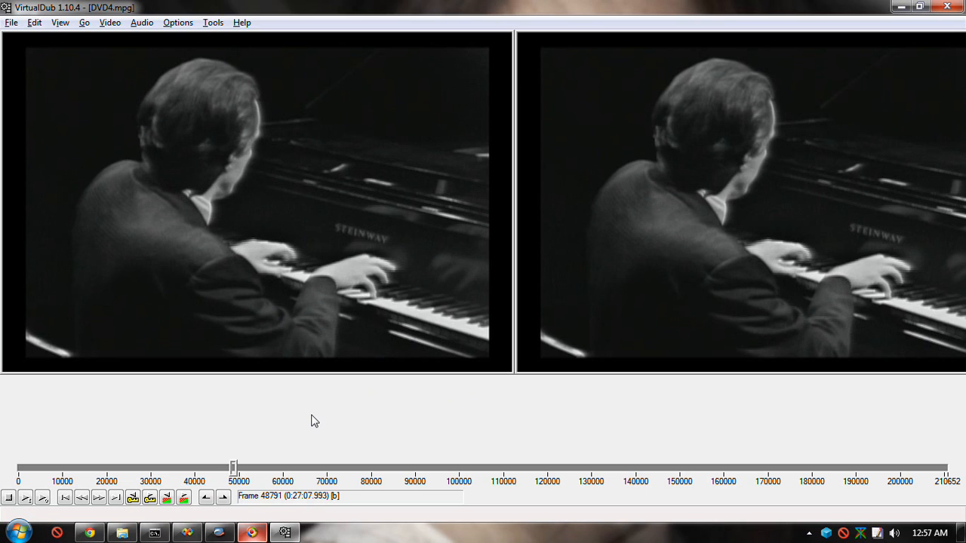
key("Right")
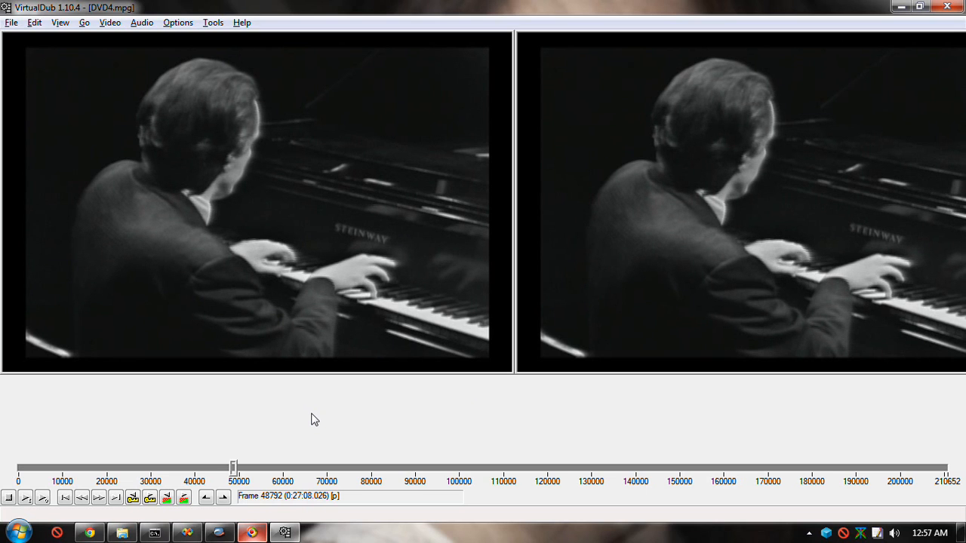
Step: Compare neighbouring frames between 48787 and 48791 back and forth to examine the interlacing pattern, ending on frame 48791
key("Left")
key("Left")
key("Left")
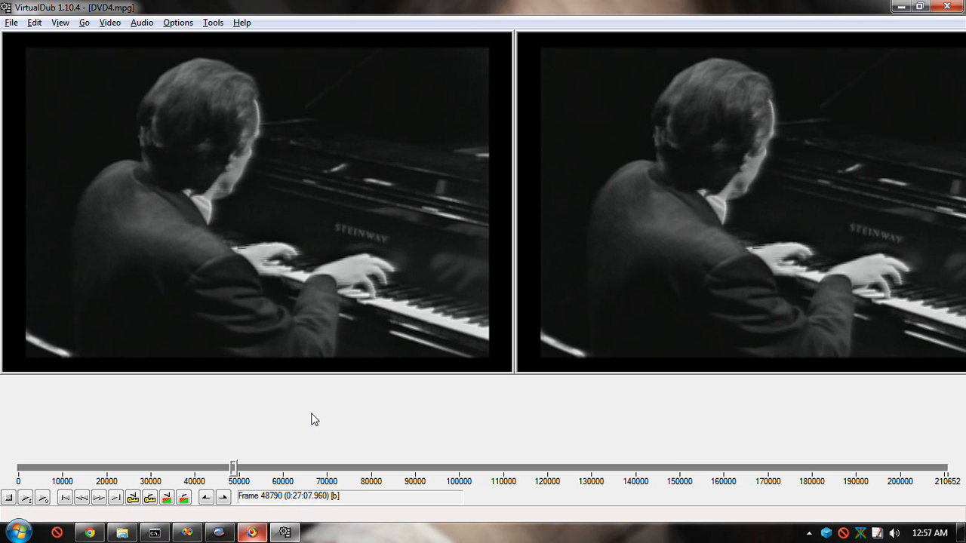
key("Left")
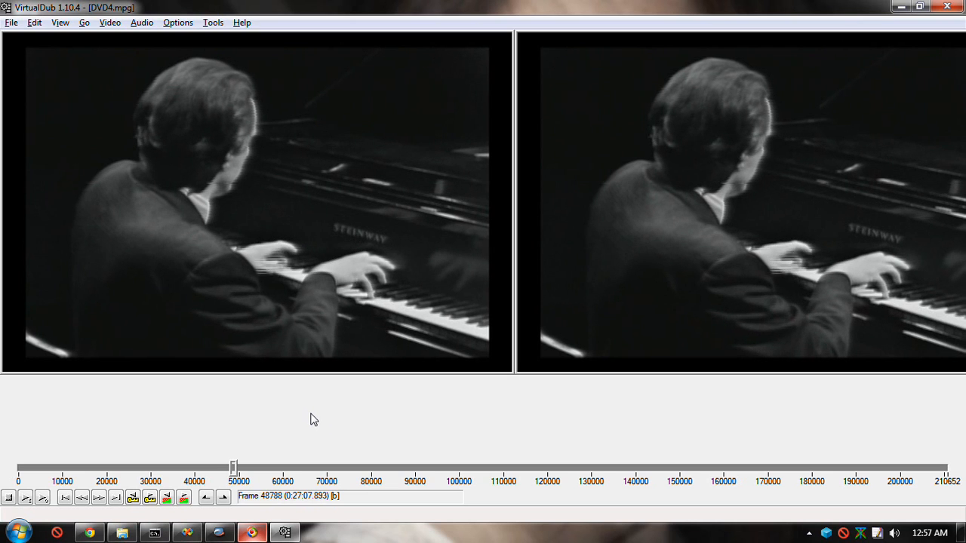
key("Left")
key("Right")
key("Right")
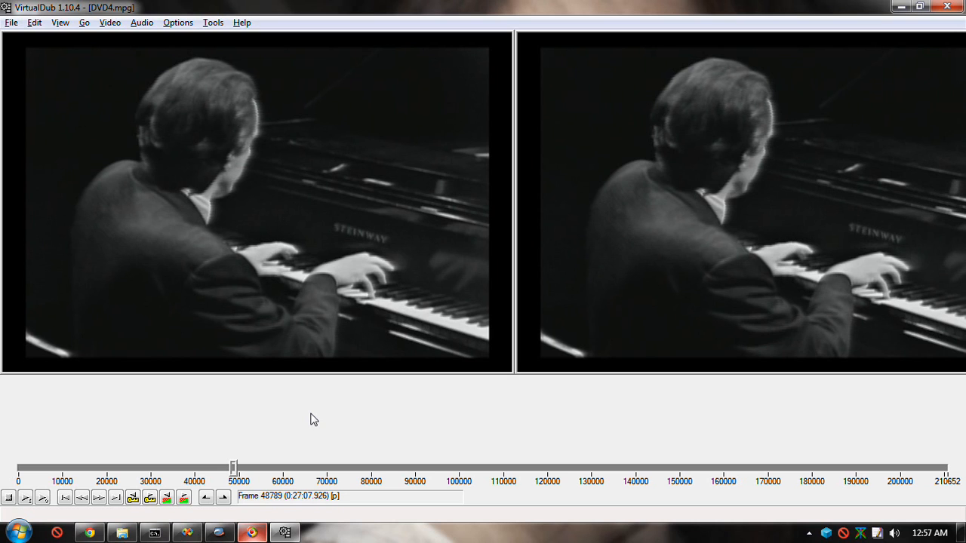
key("Left")
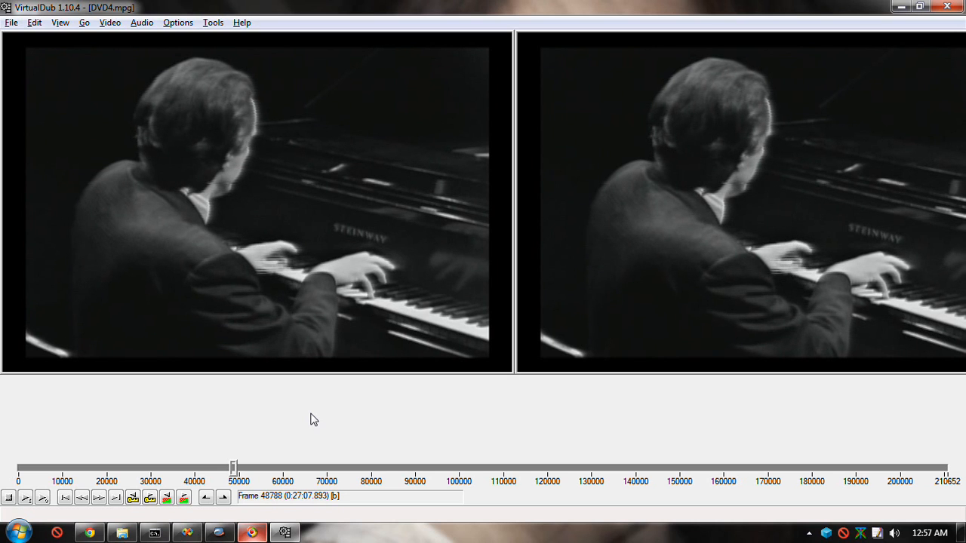
key("Right")
key("Right")
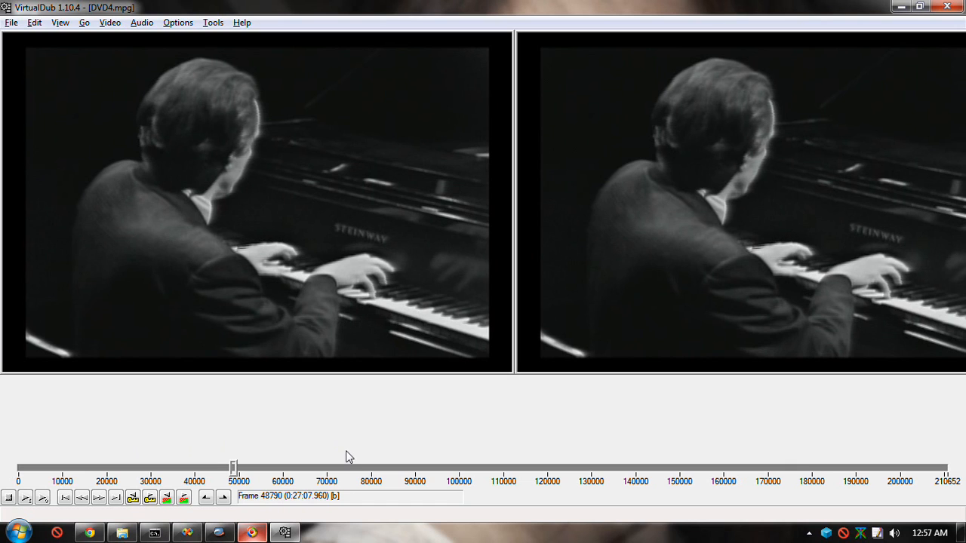
key("Right")
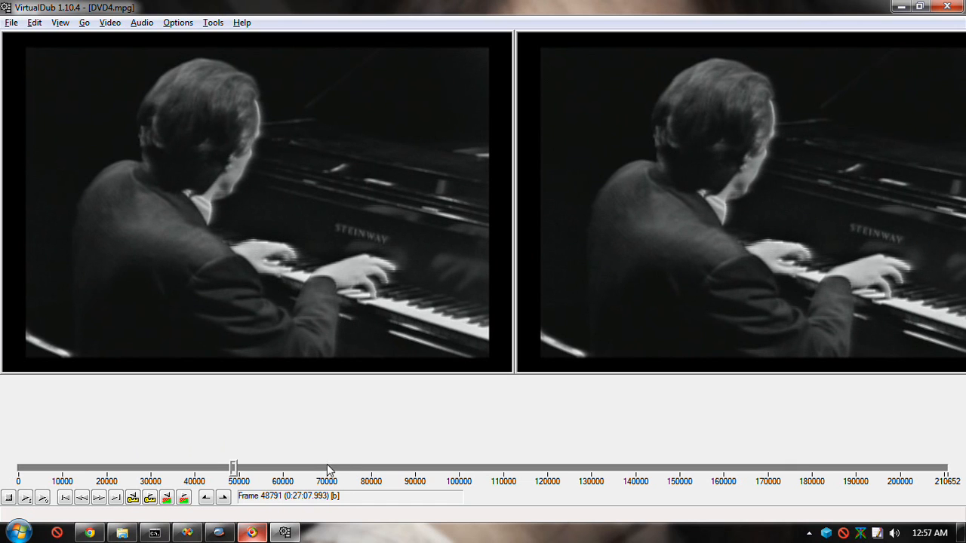
Step: Continue examining frames one by one up to frame 48800, then go back to frame 48799
key("Right")
key("Right")
key("Right")
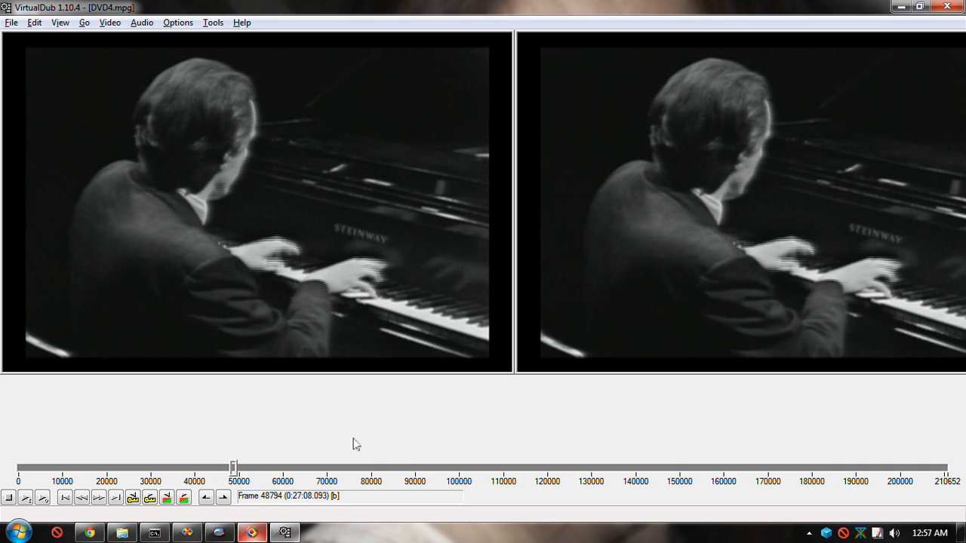
key("Right")
key("Right")
key("Right")
key("Right")
key("Right")
key("Right")
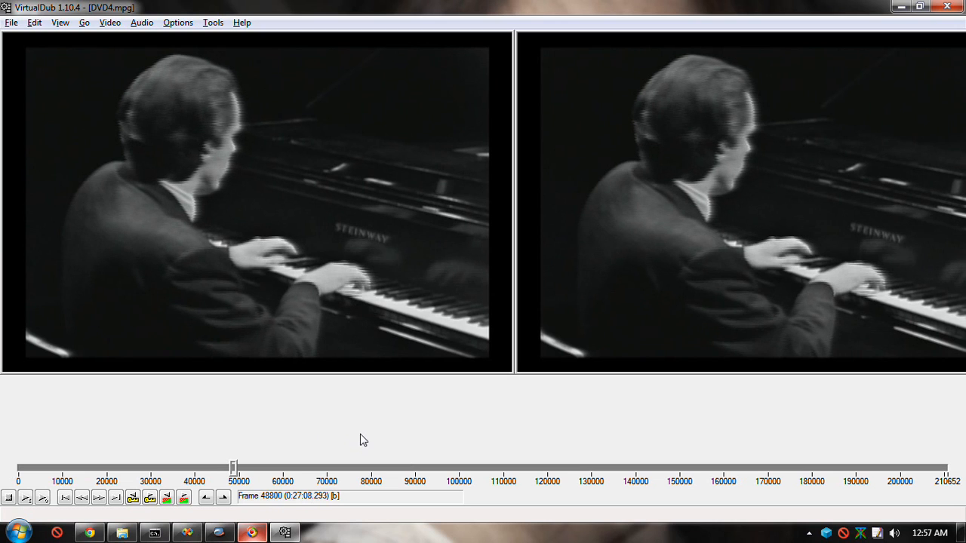
key("Left")
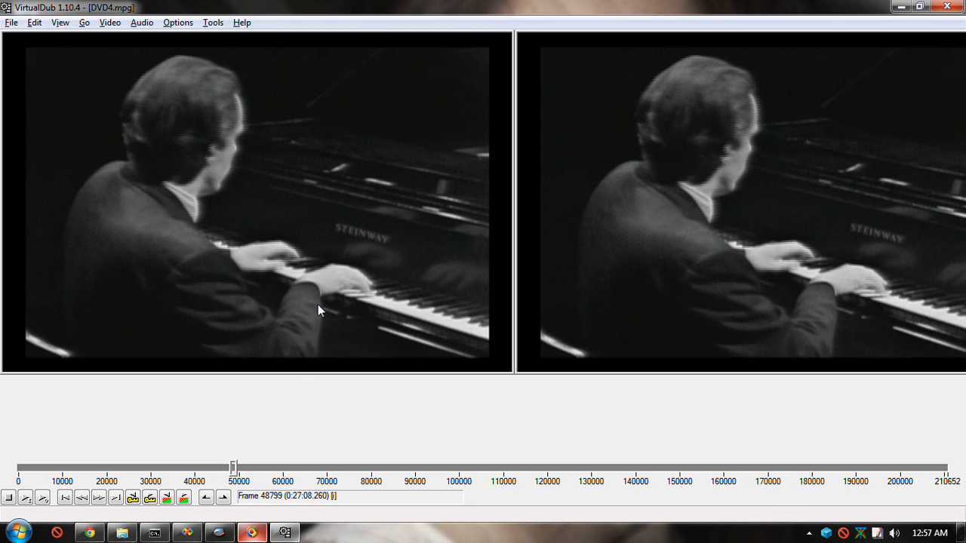
left_click(148, 26)
mouse_move(109, 25)
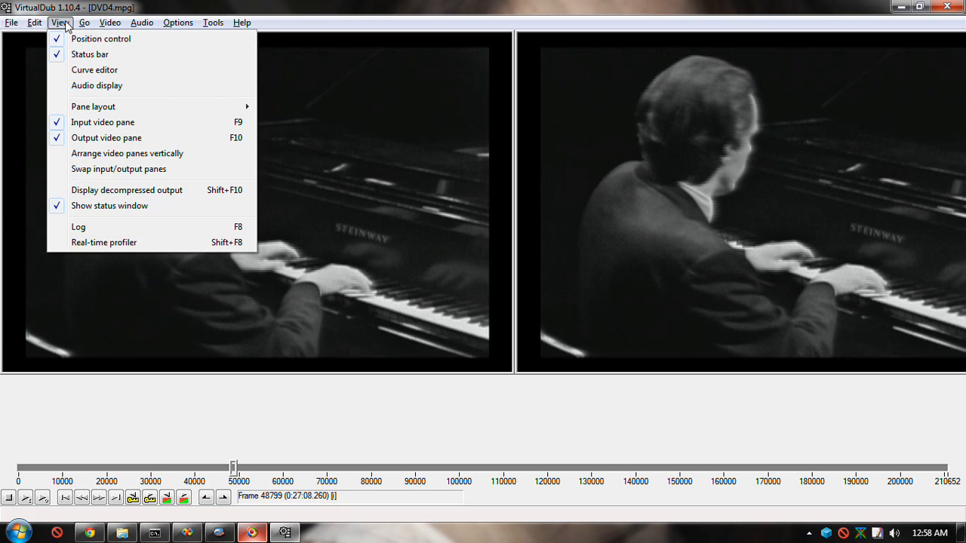
mouse_move(82, 27)
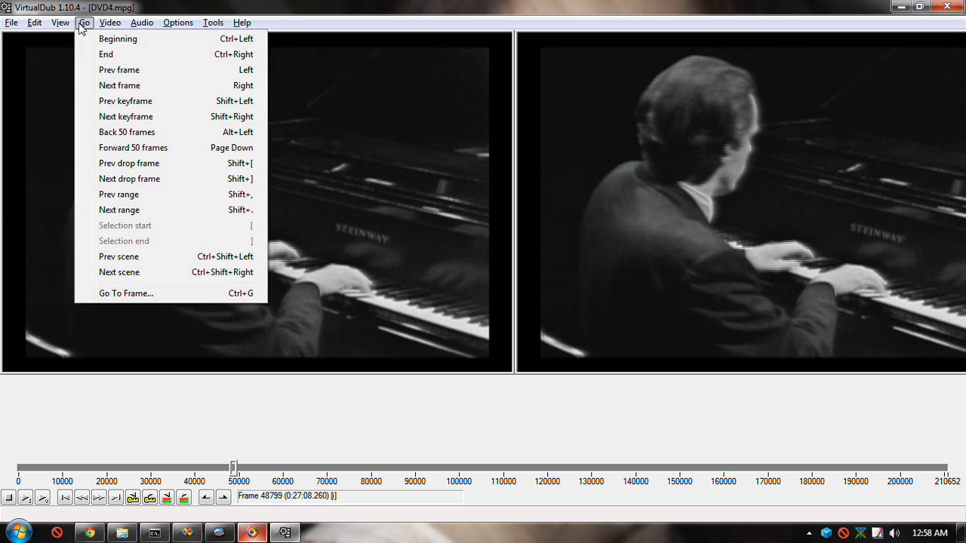
left_click(150, 8)
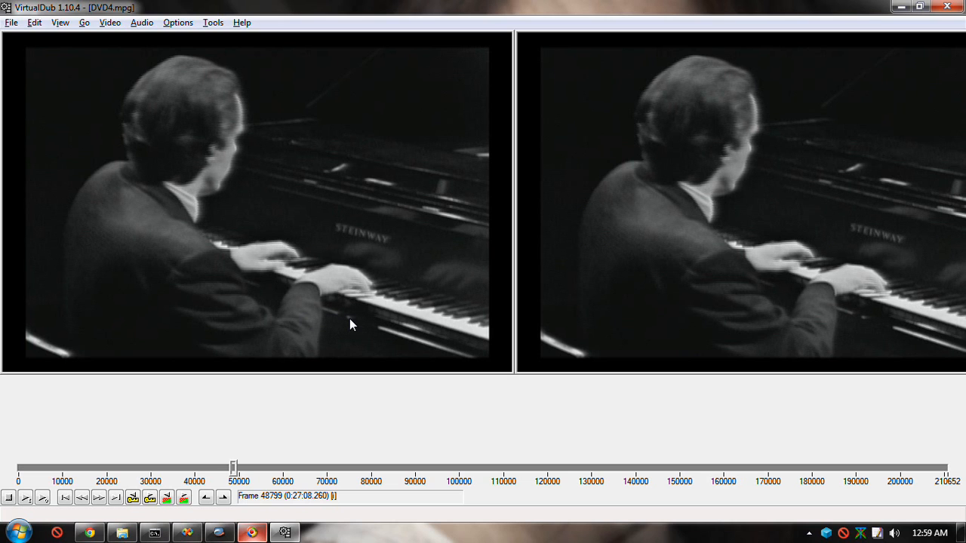
Step: Check the next frames for interlacing and settle on frame 48800
key("Right")
key("Right")
key("Left")
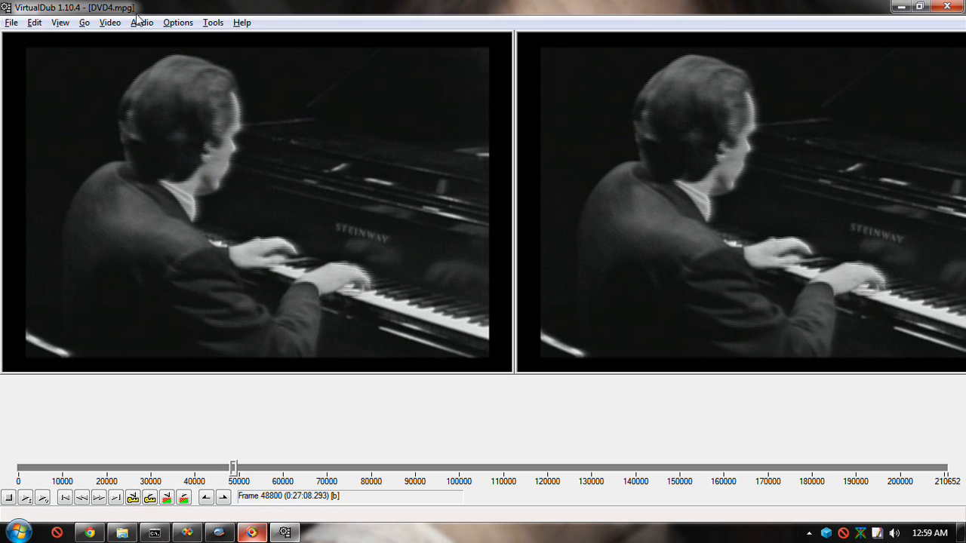
right_click(154, 74)
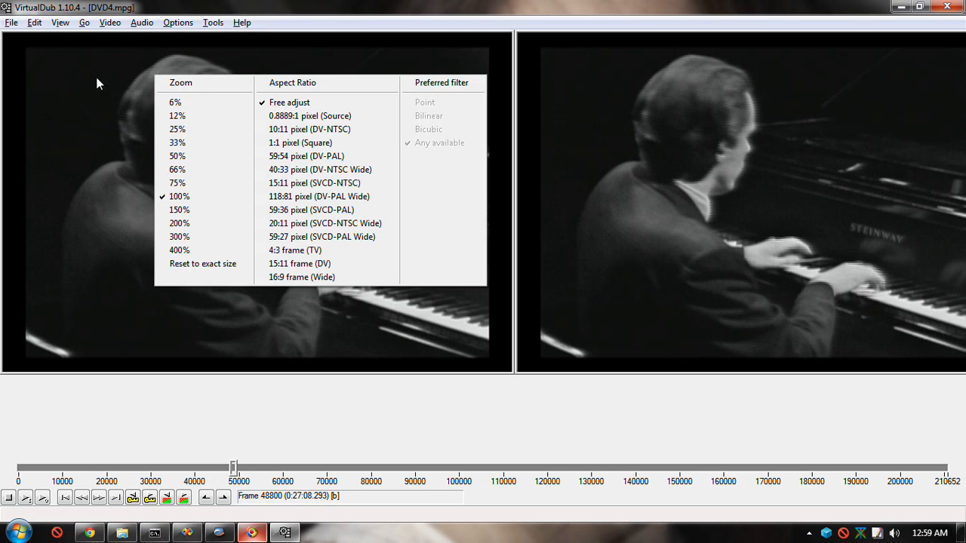
left_click(241, 3)
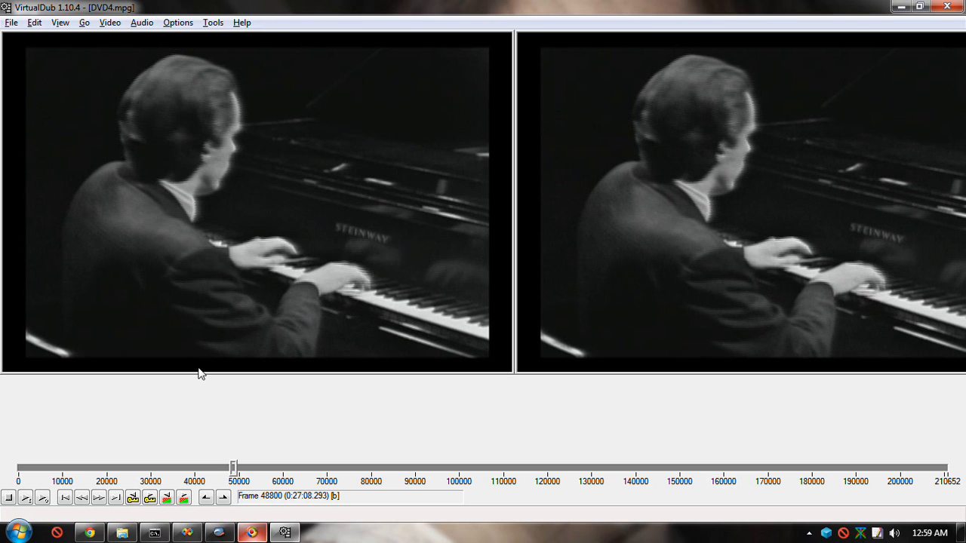
Step: Switch to Windows Explorer and show the MediaInfo details of DVD4.mpg in the AVI folder
left_click(129, 533)
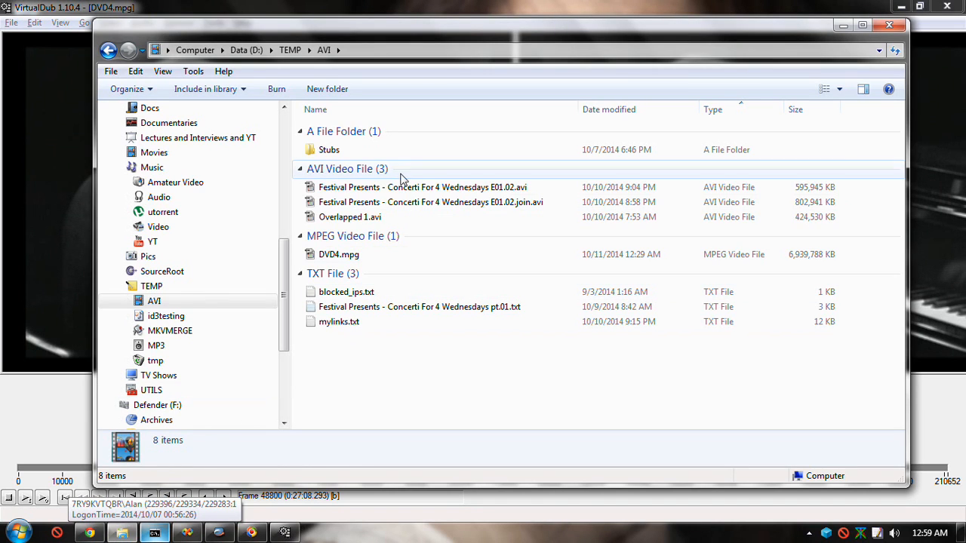
left_click(369, 260)
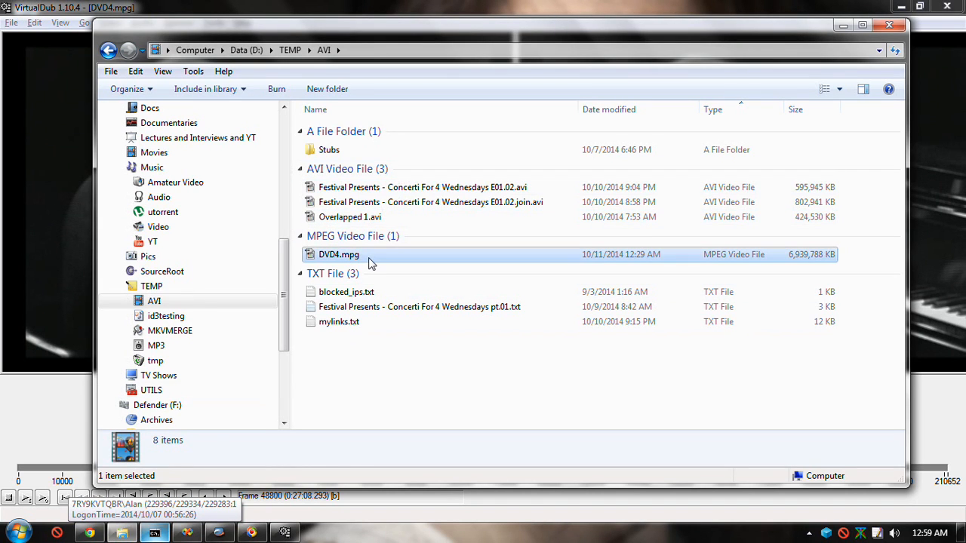
right_click(369, 260)
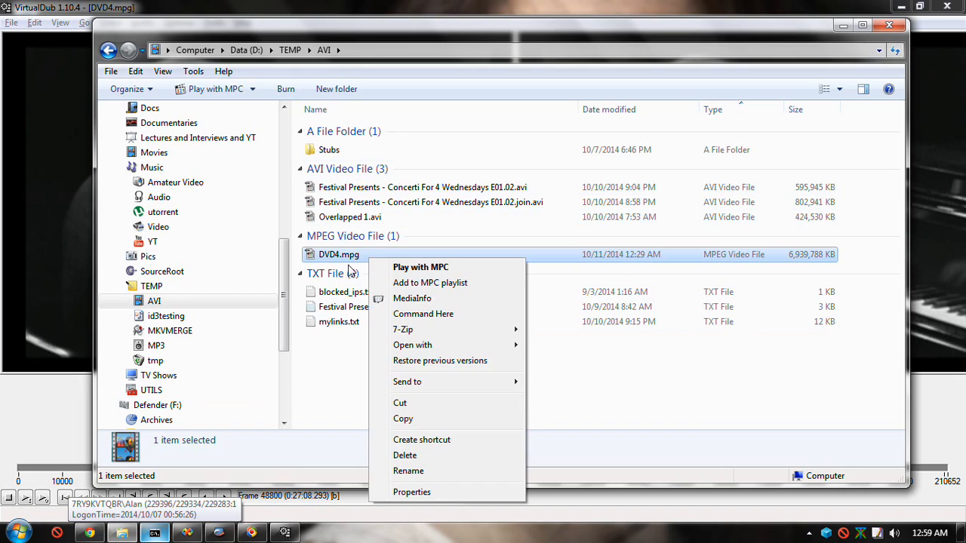
left_click(407, 298)
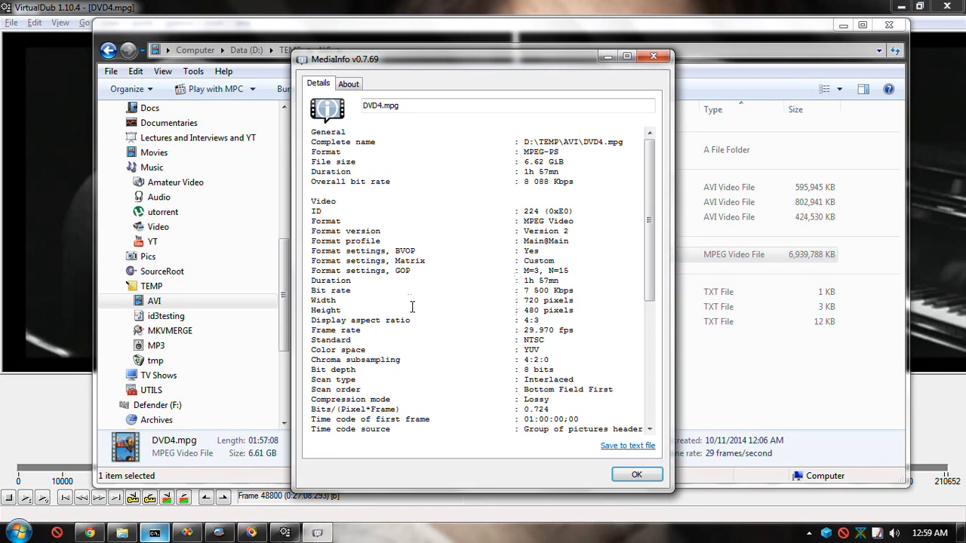
Step: Review the general, video and audio properties of DVD4.mpg in MediaInfo and close the details
scroll(651, 297, "down", 8)
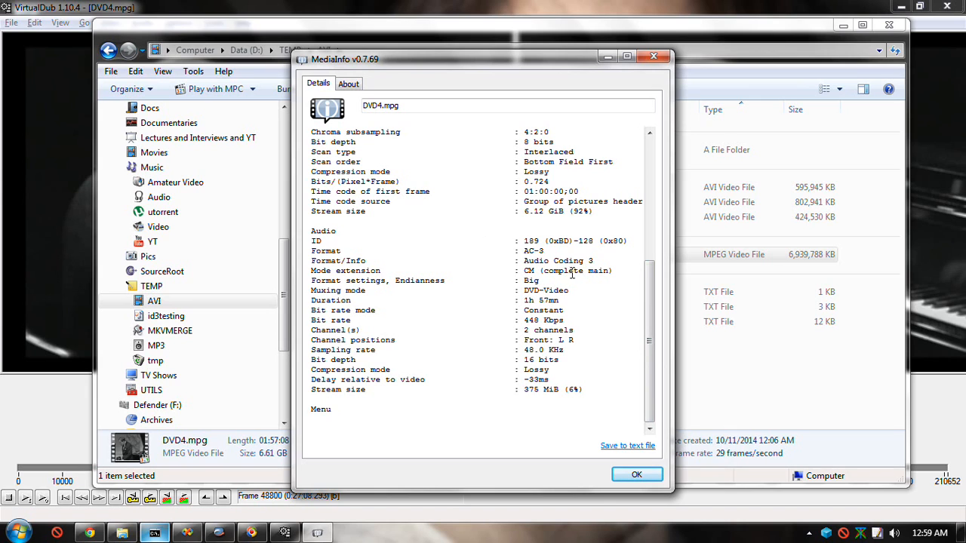
mouse_move(653, 358)
left_mouse_down()
mouse_move(653, 287)
mouse_move(652, 352)
left_mouse_up()
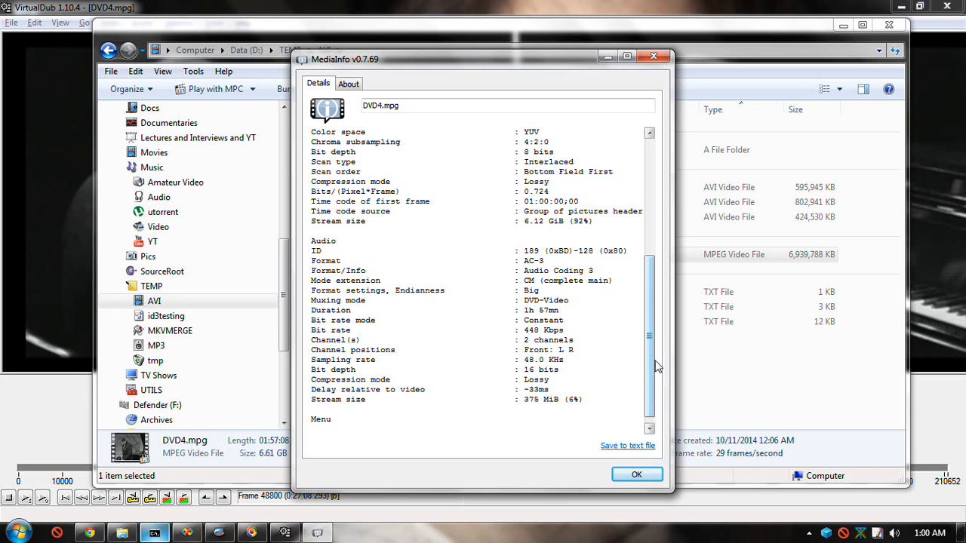
left_click_drag(652, 377, 671, 184)
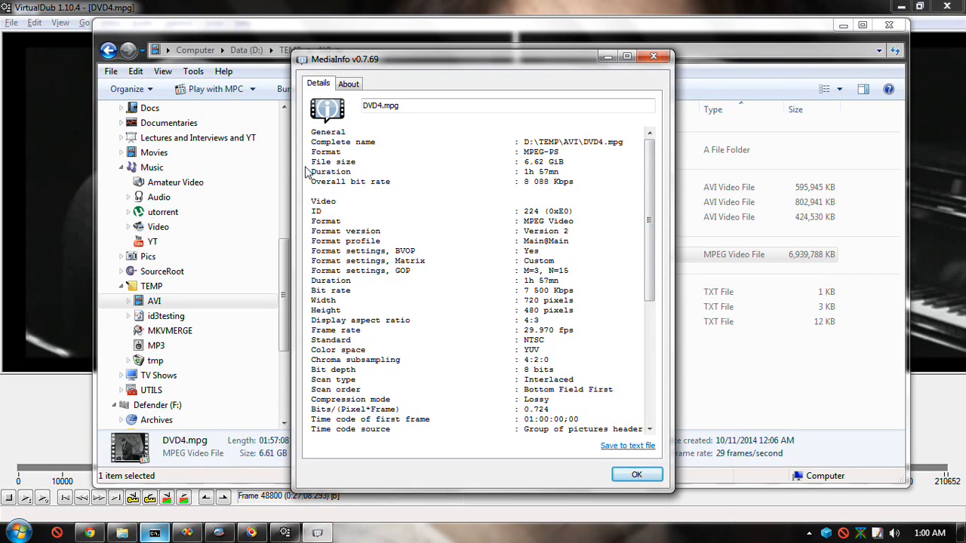
left_click_drag(652, 273, 654, 367)
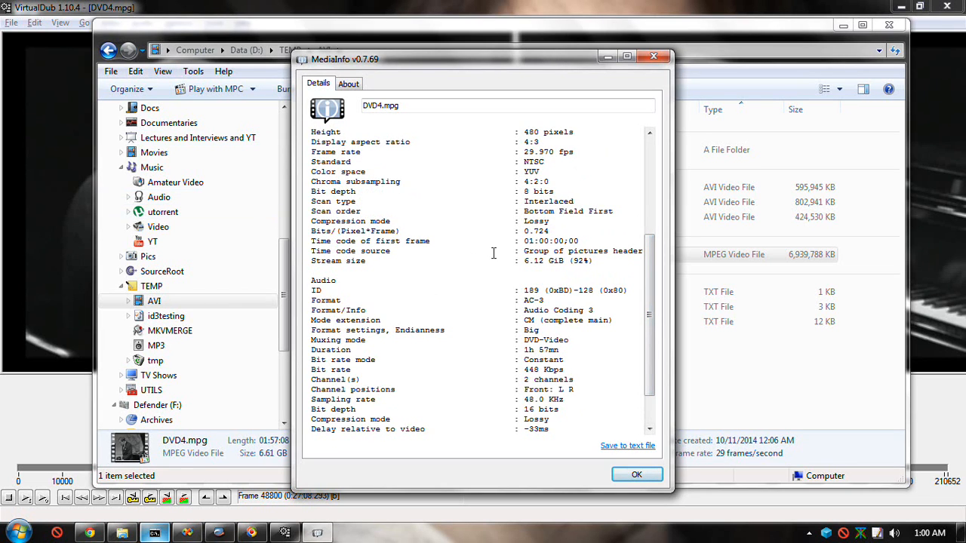
mouse_move(652, 383)
left_mouse_down()
mouse_move(655, 408)
mouse_move(655, 383)
mouse_move(652, 399)
left_mouse_up()
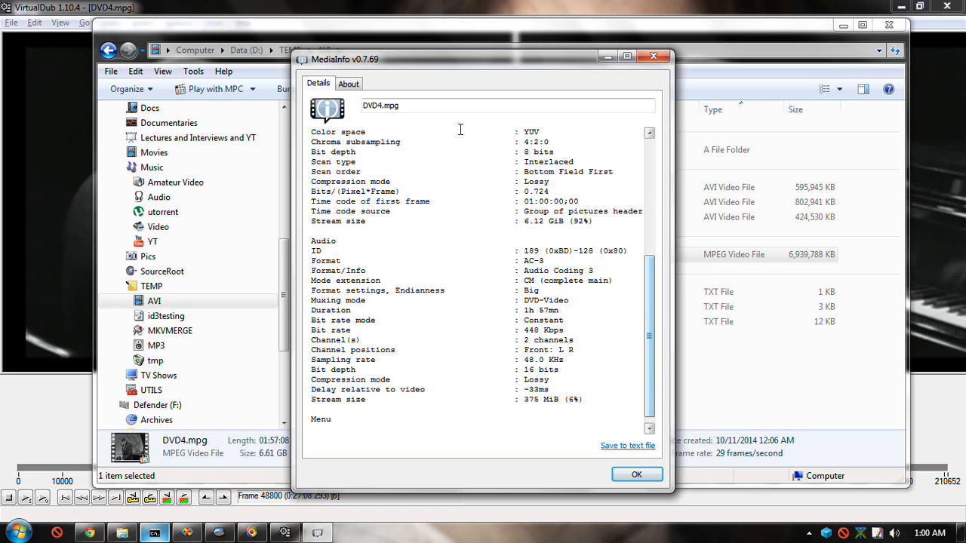
left_click(655, 58)
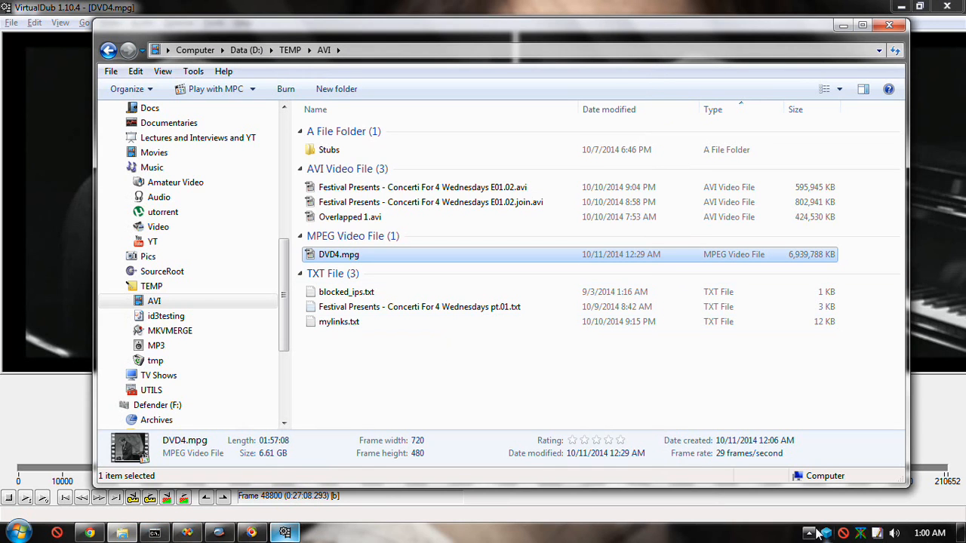
Step: Switch to the command prompt, change to C:\Program Files\VDub\plugins32 and list its files
left_click(840, 537)
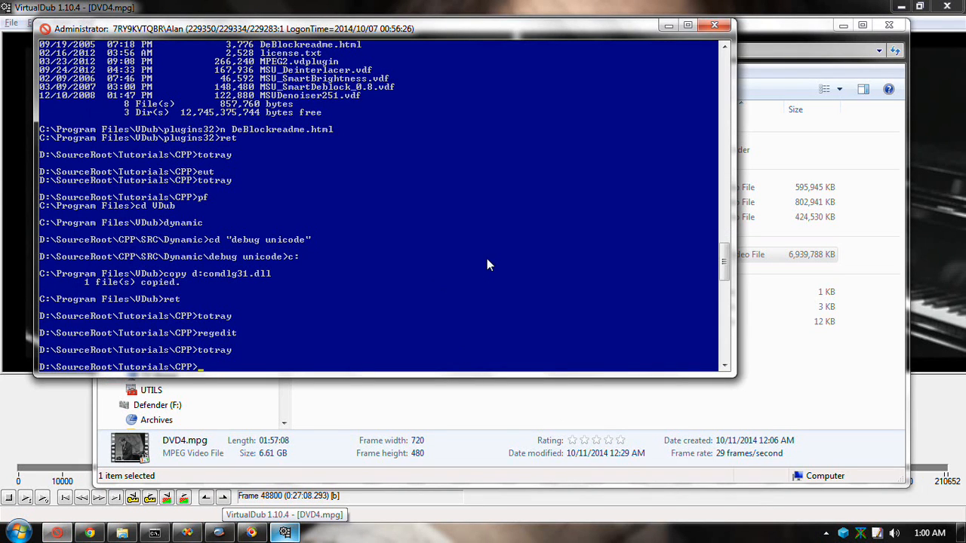
type("pf")
key("Return")
type("cd")
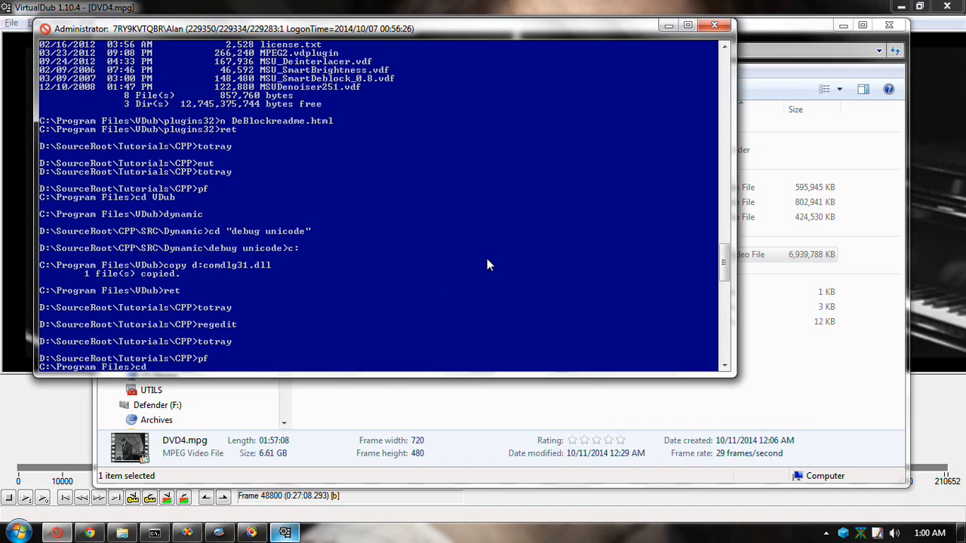
type(" v")
key("Tab")
key("Return")
type("cd pl")
key("Tab")
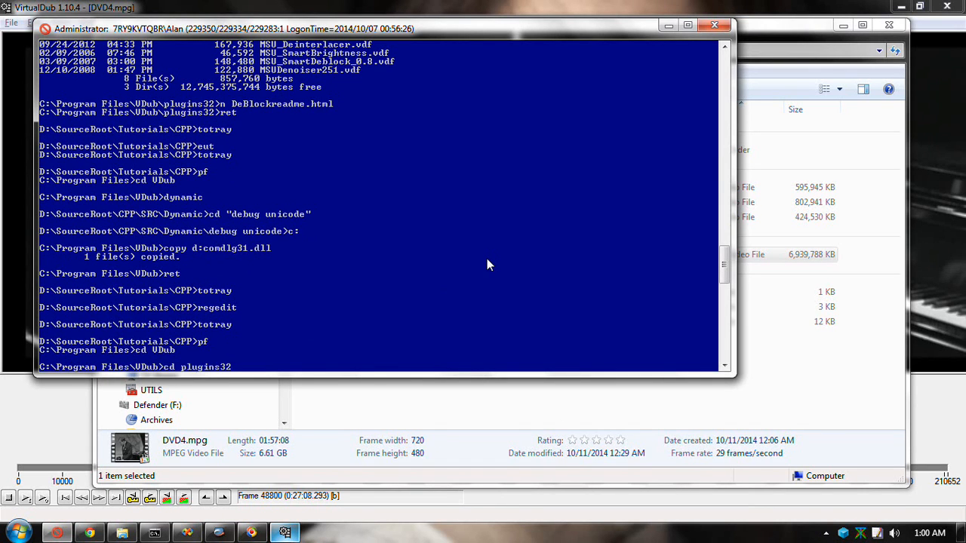
key("Return")
type("dir")
key("Return")
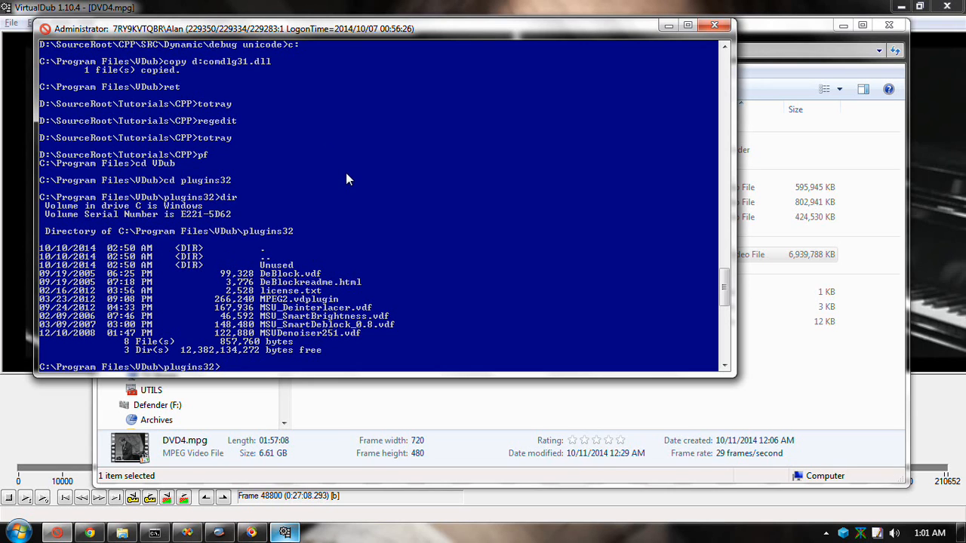
Step: Return to VirtualDub and set the input video pane's zoom to 33%
left_click(397, 3)
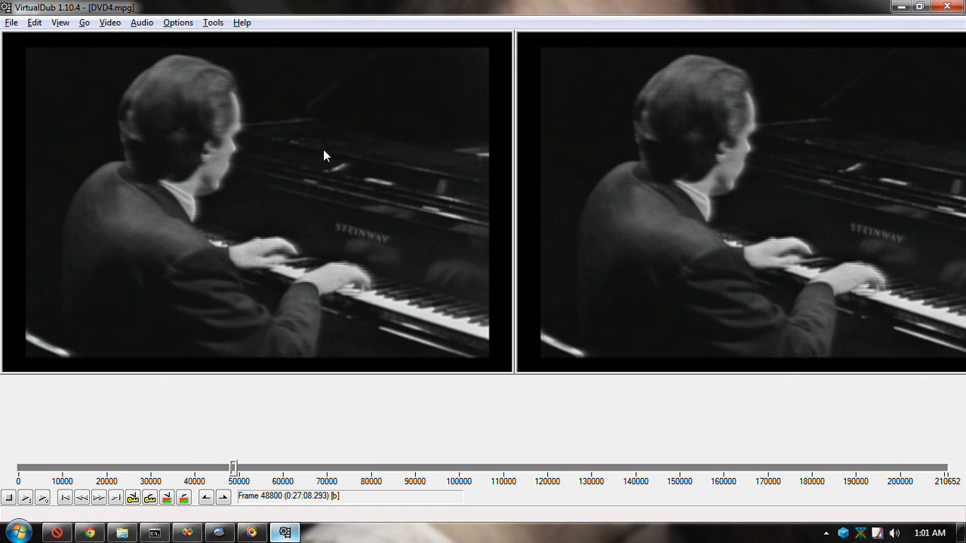
right_click(202, 140)
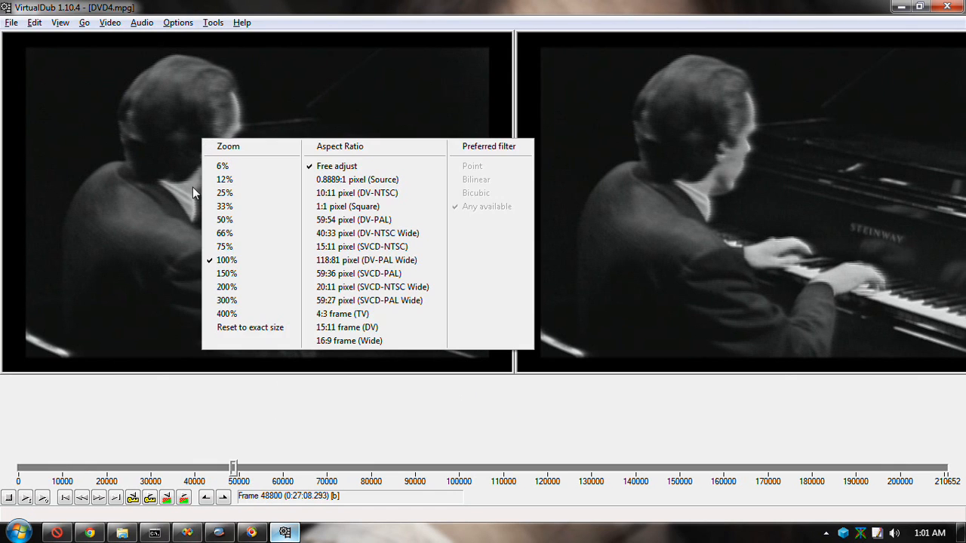
left_click(243, 207)
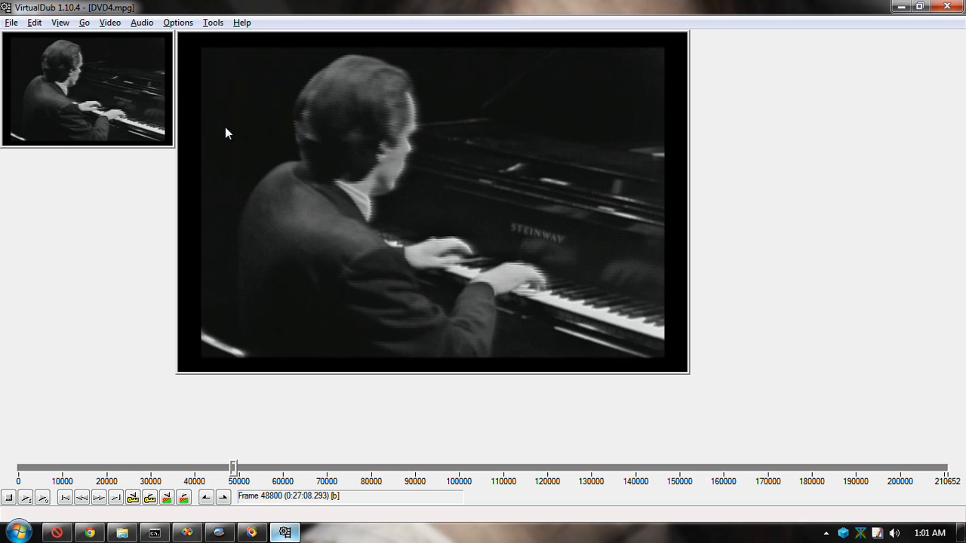
Step: Load the configuration script Festival Presents 4.vdscript from the TEMP folder
key("ctrl+l")
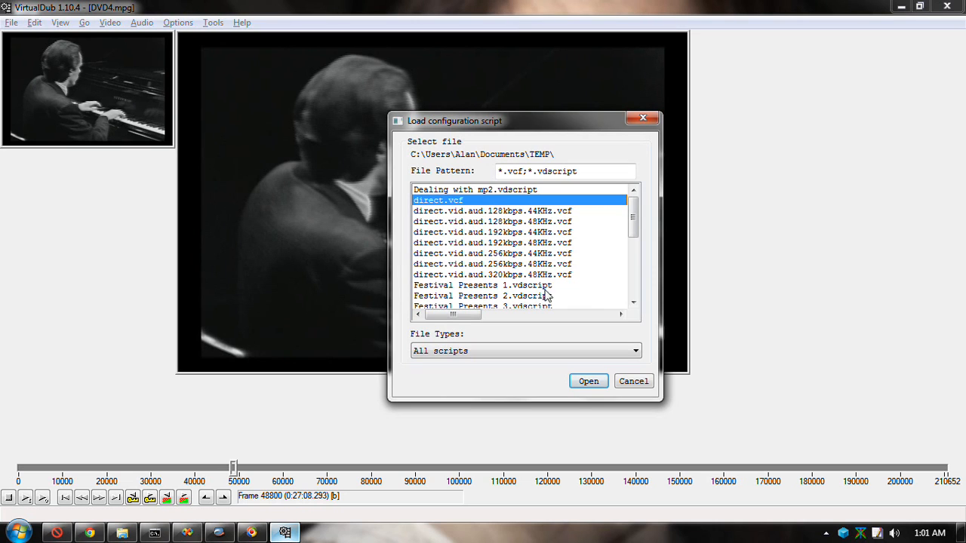
left_click_drag(632, 228, 634, 255)
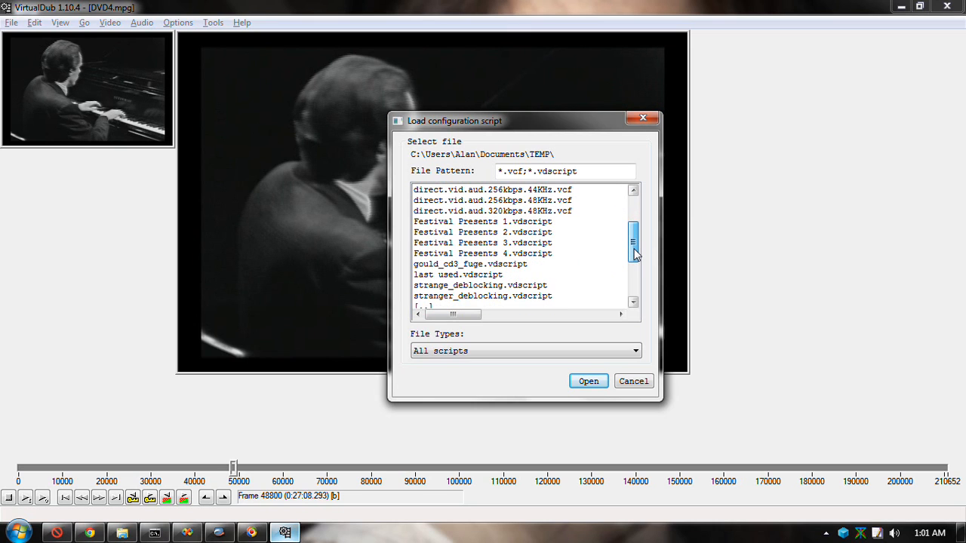
left_click(536, 253)
left_click(585, 381)
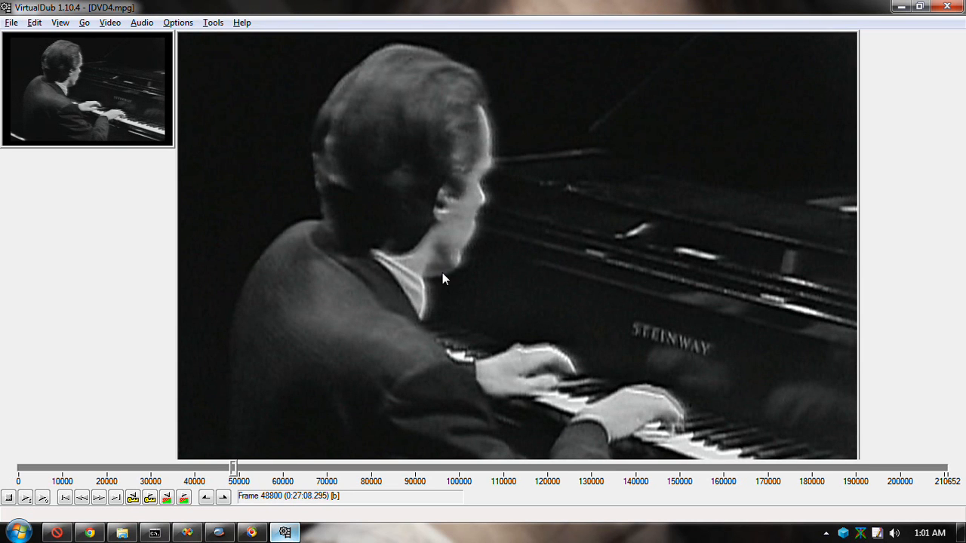
Step: Advance frame by frame from 48800 to 48820 to examine the filtered output for interlacing
key("Right")
key("Right")
key("Right")
key("Right")
key("Right")
key("Right")
key("Right")
key("Right")
key("Right")
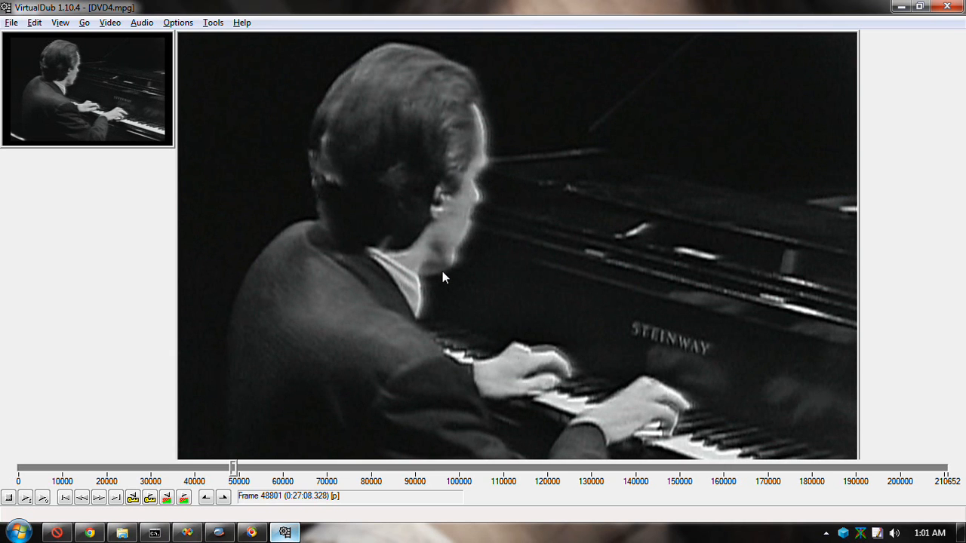
key("Right")
key("Right")
key("Right")
key("Right")
key("Right")
key("Right")
key("Right")
key("Right")
key("Right")
key("Right")
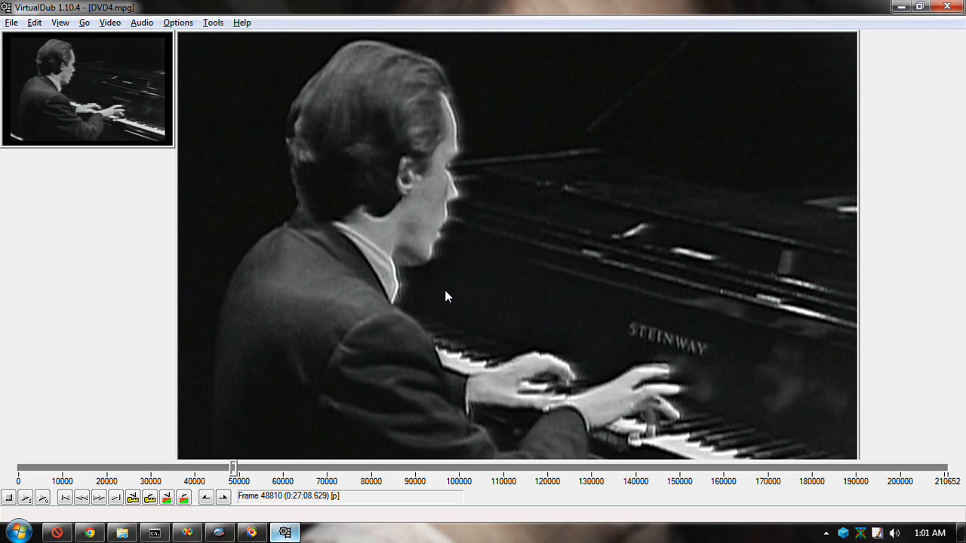
key("Right")
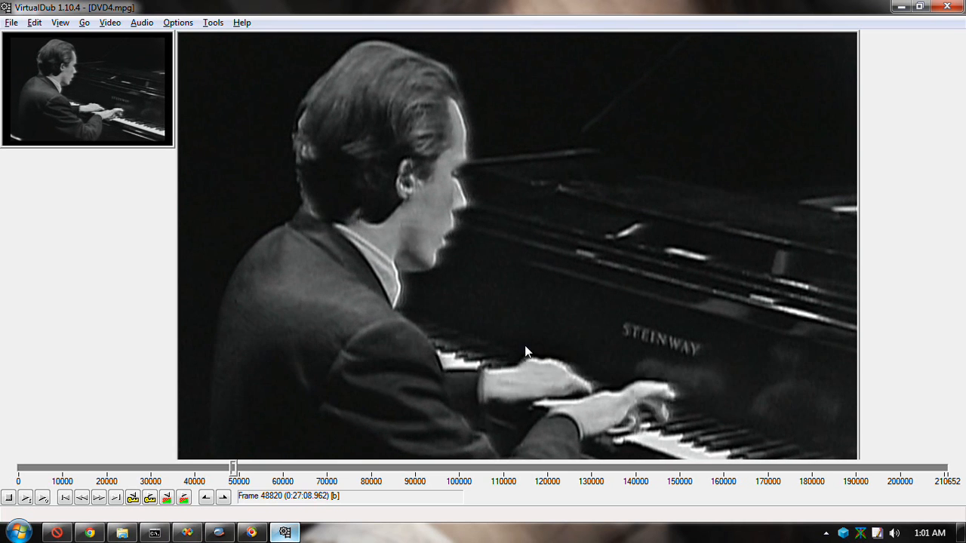
Step: Set the output video pane's zoom to 75% and advance through the frames to 48825
right_click(460, 260)
left_click(483, 368)
key("Right")
key("Right")
key("Right")
key("Right")
key("Right")
key("Right")
key("Right")
key("Right")
key("Right")
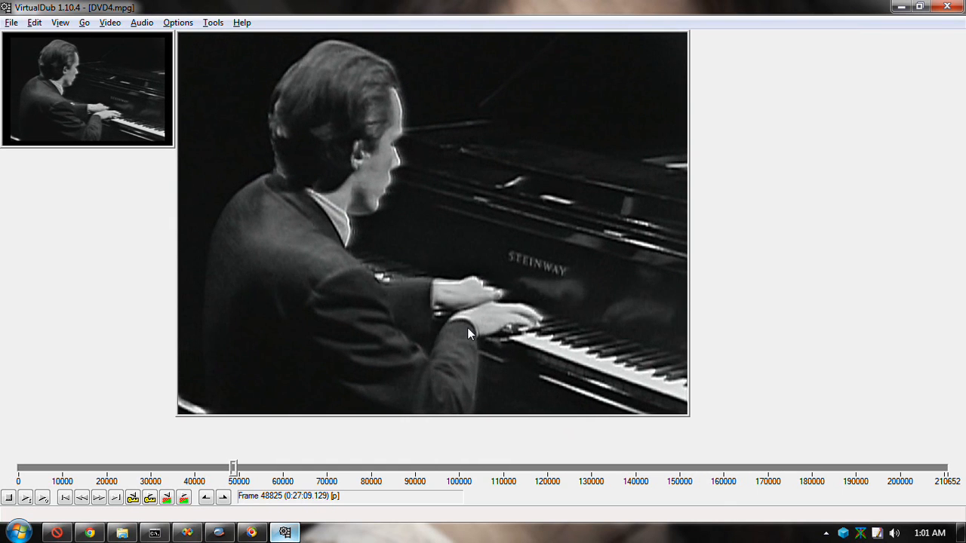
Step: Continue frame by frame to 48855, checking the filtered output around the pianist's moving hands
key("Right")
key("Right")
key("Right")
key("Right")
key("Right")
key("Right")
key("Right")
key("Right")
key("Right")
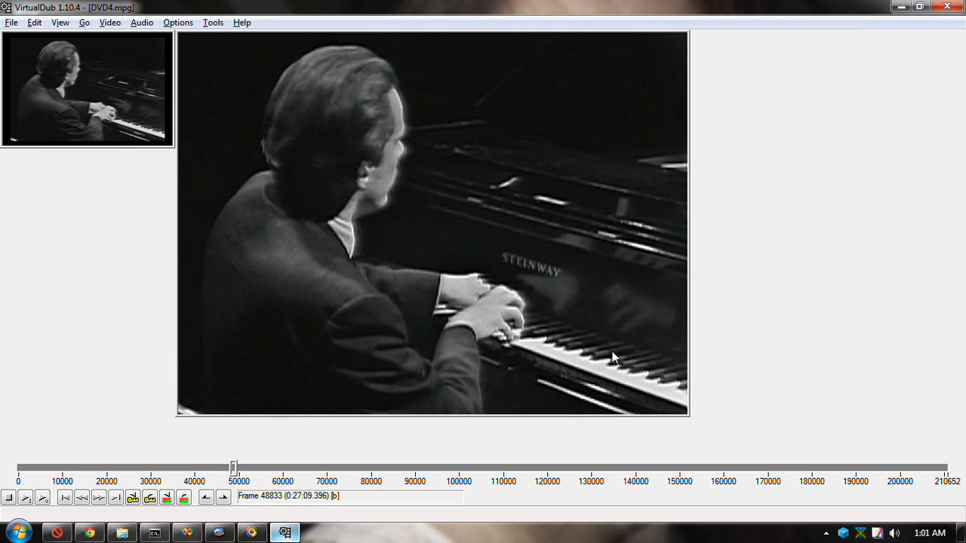
key("Right")
key("Right")
key("Right")
key("Right")
key("Right")
key("Right")
key("Right")
key("Right")
key("Right")
key("Right")
key("Right")
key("Right")
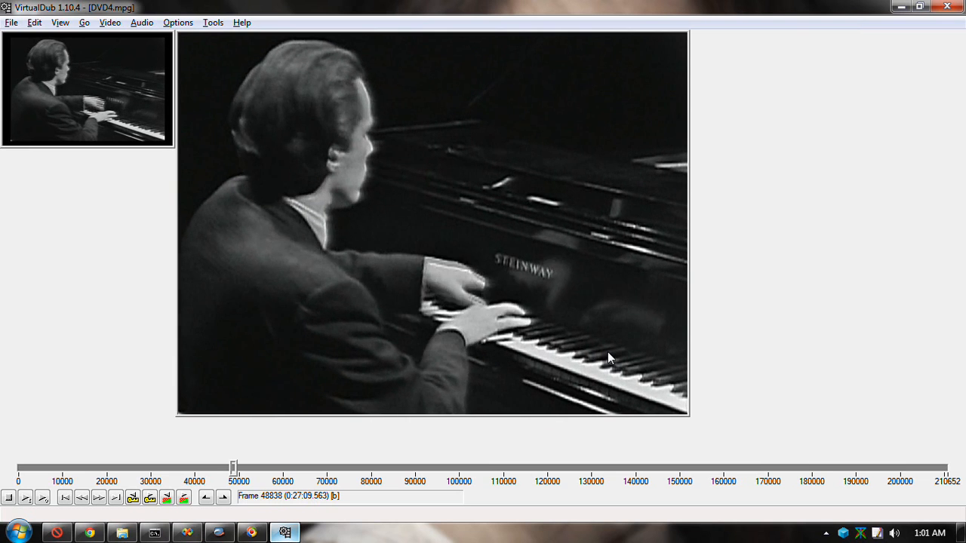
key("Right")
key("Right")
key("Right")
key("Right")
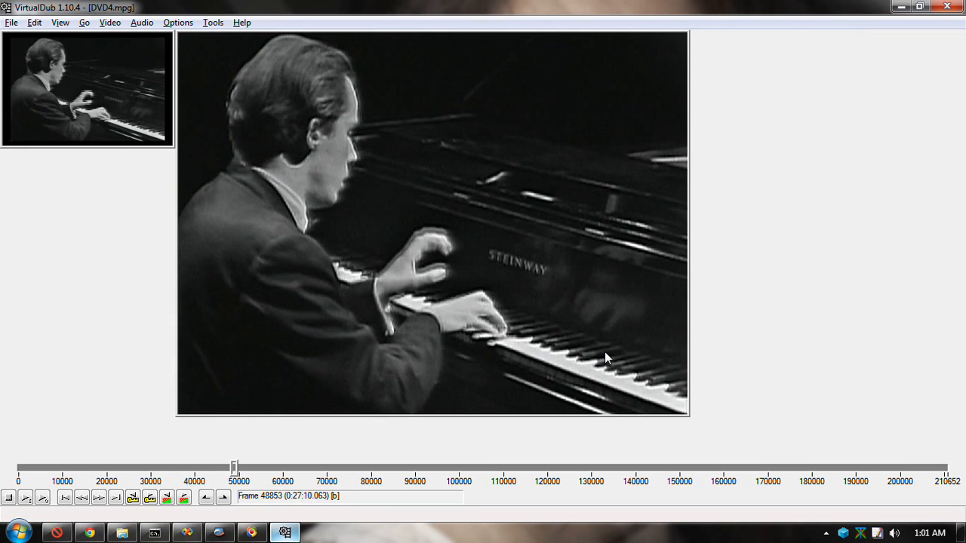
key("Right")
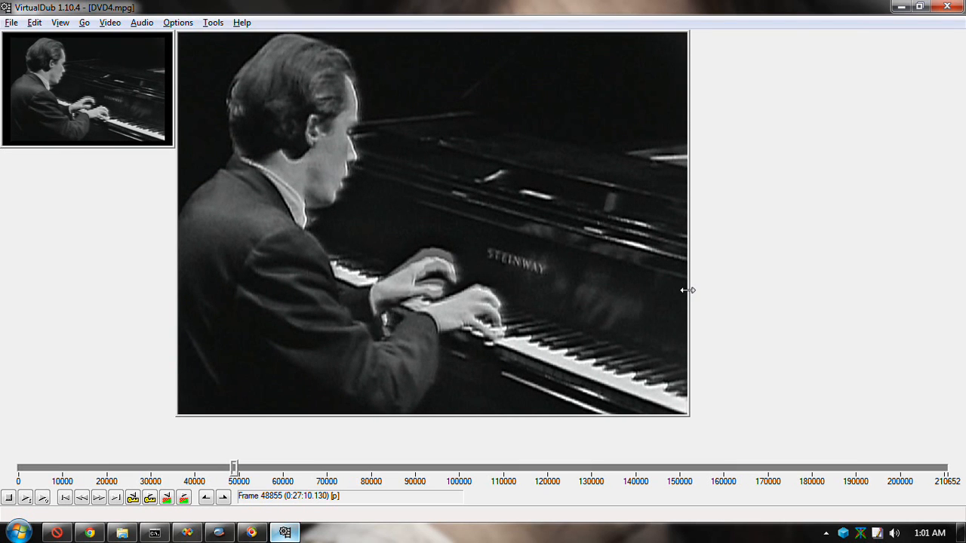
Step: Examine the following frames of the filtered output one by one up to frame 48877
key("Right")
key("Right")
key("Right")
key("Right")
key("Right")
key("Right")
key("Right")
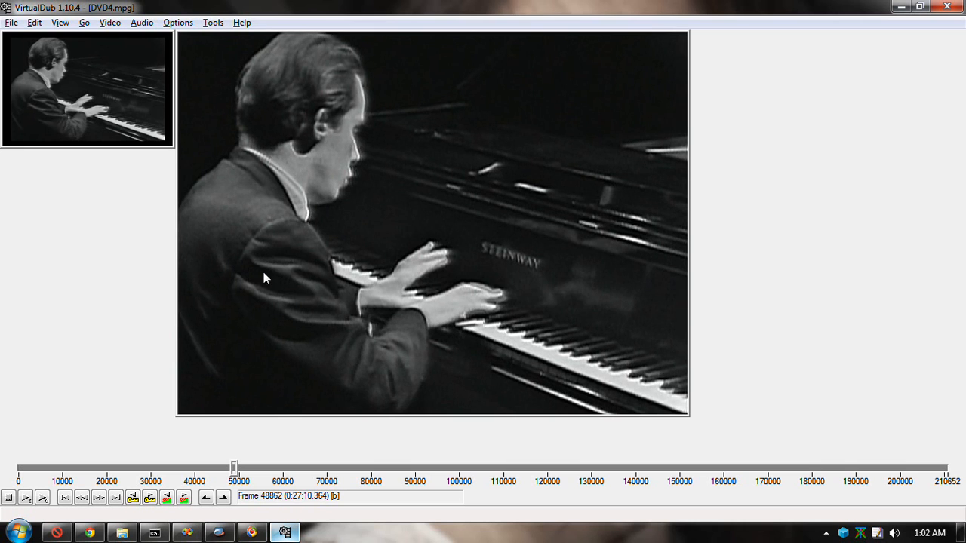
key("Right")
key("Right")
key("Right")
key("Right")
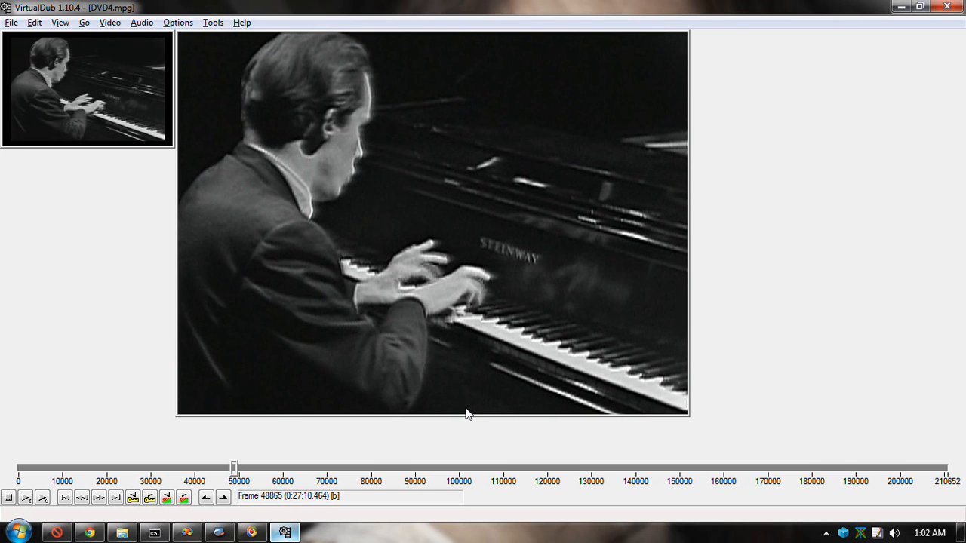
key("Right")
key("Right")
key("Right")
key("Right")
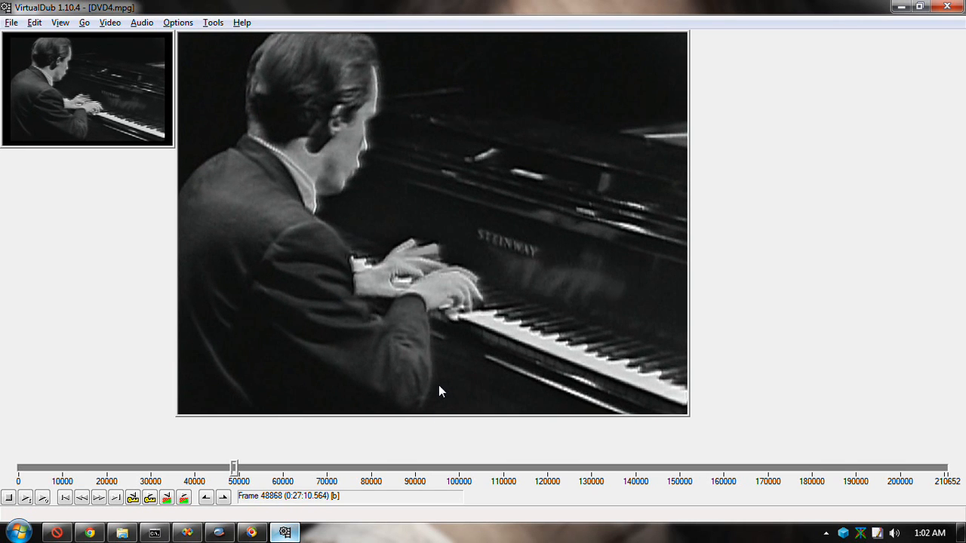
key("Right")
key("Right")
key("Right")
key("Right")
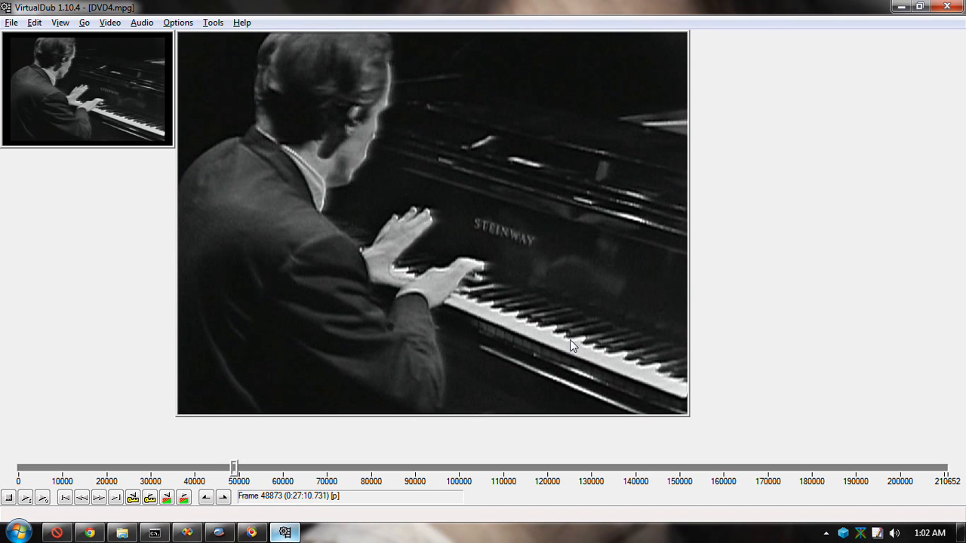
key("Right")
key("Right")
key("Right")
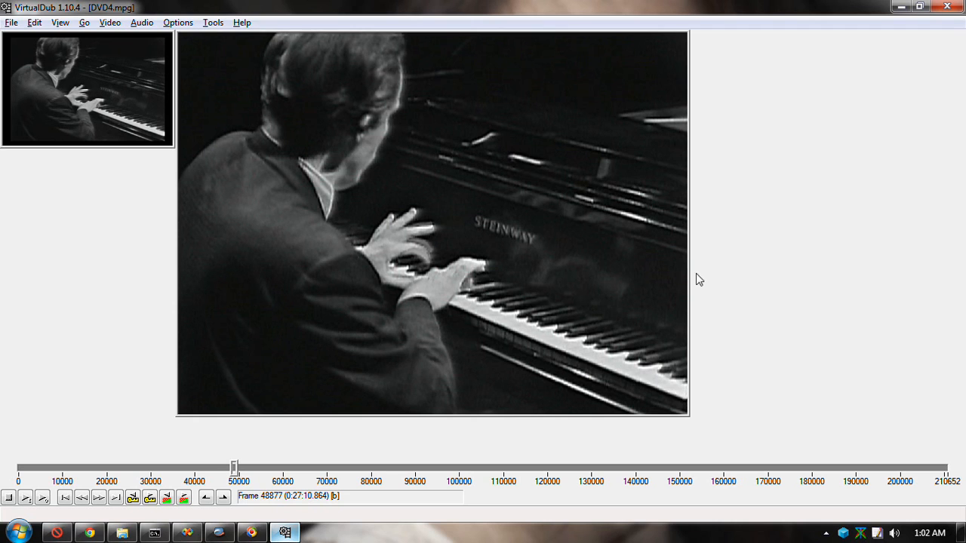
Step: Disable the bob doubler, interpolate, sharpen (by 51) and smoother filters in the filter chain and apply the change
key("ctrl+f")
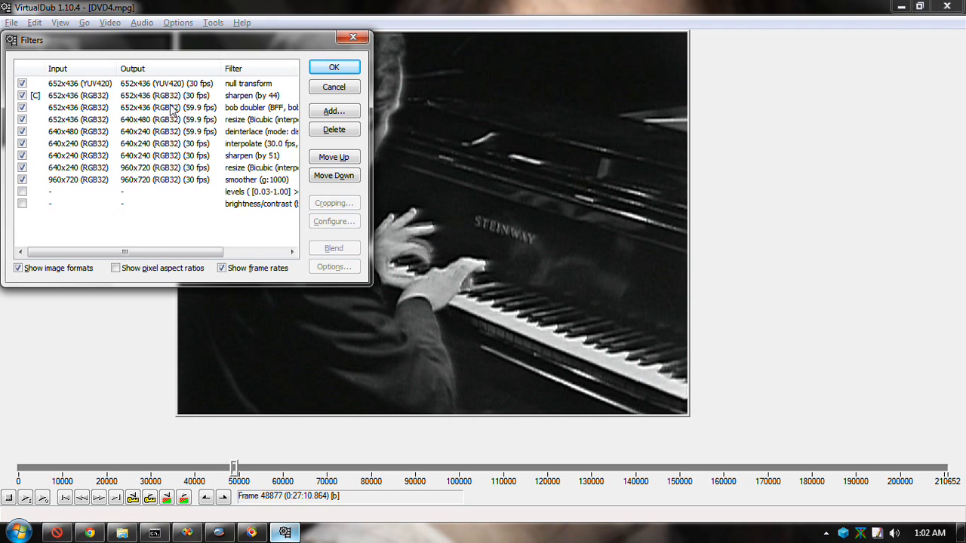
left_click(22, 108)
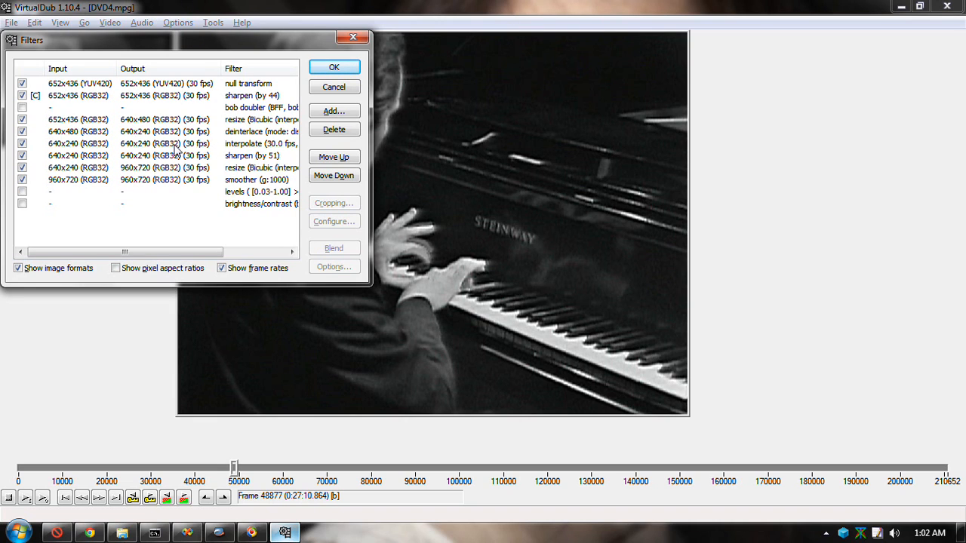
left_click(22, 155)
left_click(22, 144)
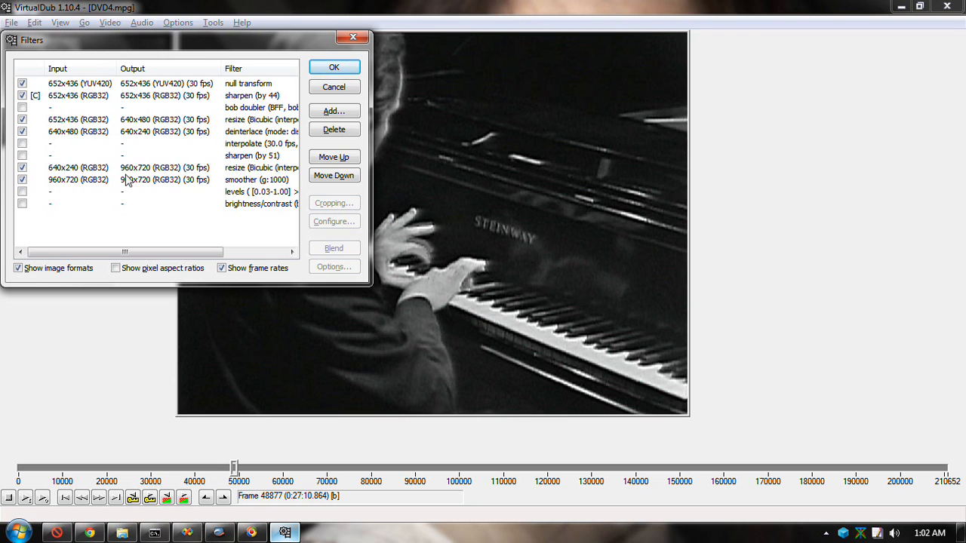
left_click(22, 180)
left_click(336, 71)
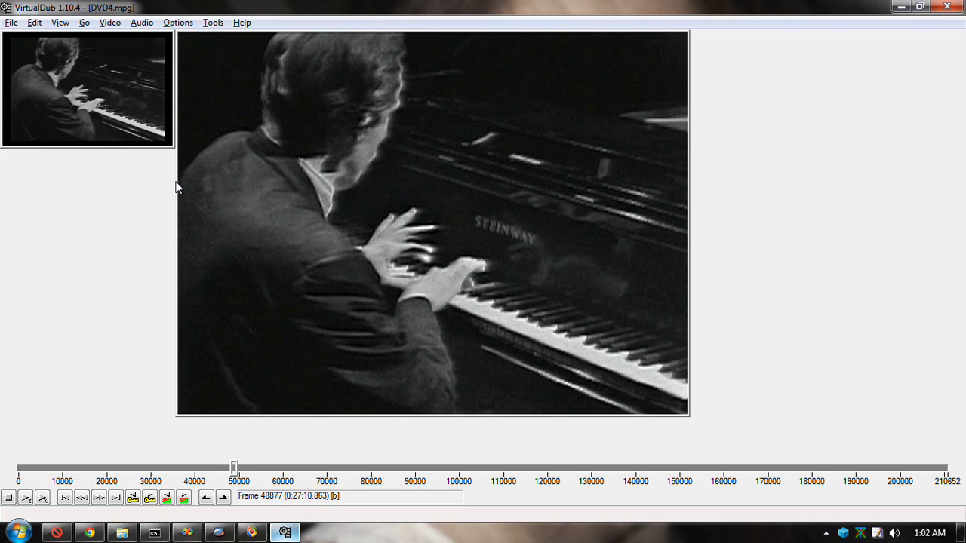
Step: Advance frame by frame to 48901 to examine the output with the reduced filter chain
key("Right")
key("Right")
key("Right")
key("Right")
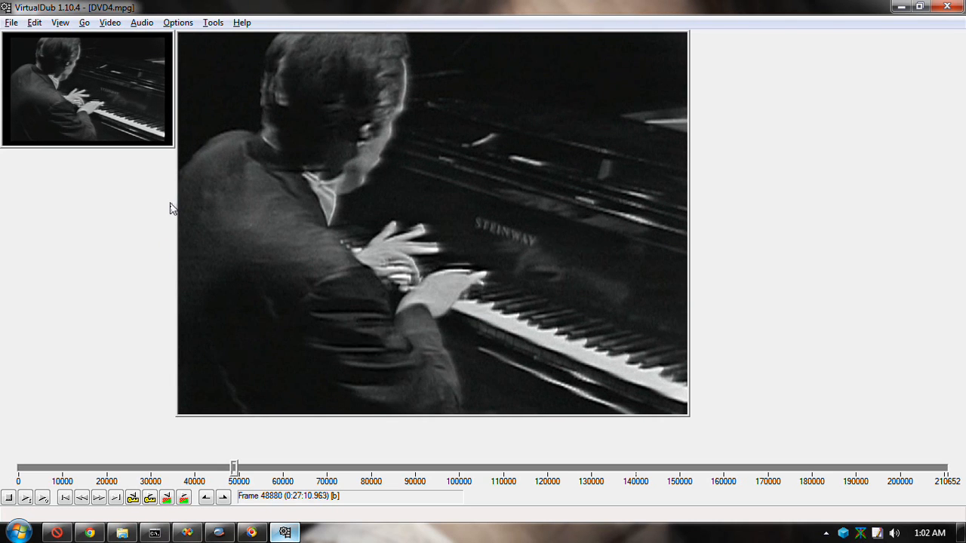
key("Right")
key("Right")
key("Right")
key("Right")
key("Right")
key("Right")
key("Right")
key("Right")
key("Right")
key("Right")
key("Right")
key("Right")
key("Right")
key("Right")
key("Right")
key("Right")
key("Right")
key("Right")
key("Right")
key("Right")
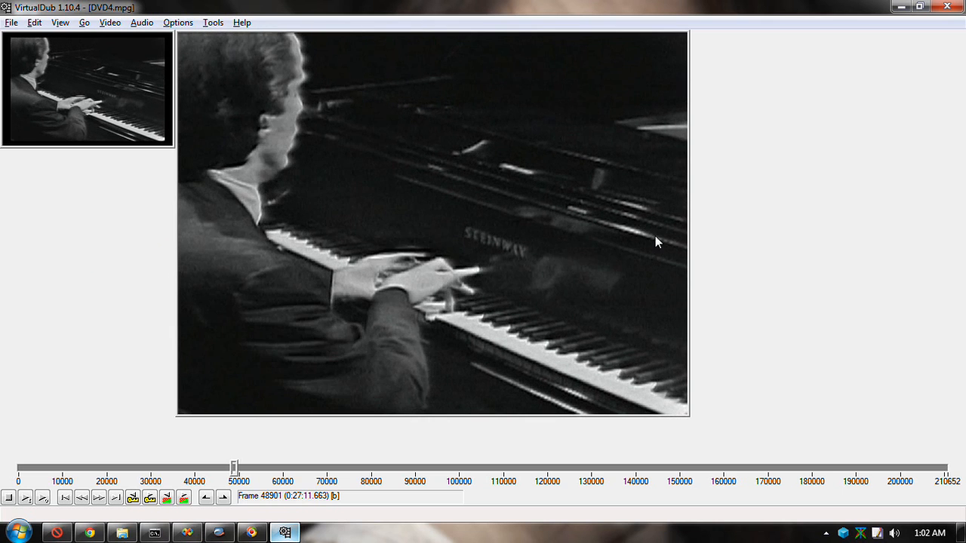
Step: Advance frame by frame to 48938, examining the pianist's moving head and hand in the reduced-chain output
key("Right")
key("Right")
key("Right")
key("Right")
key("Right")
key("Right")
key("Right")
key("Right")
key("Right")
key("Right")
key("Right")
key("Right")
key("Right")
key("Right")
key("Right")
key("Right")
key("Right")
key("Right")
key("Right")
key("Right")
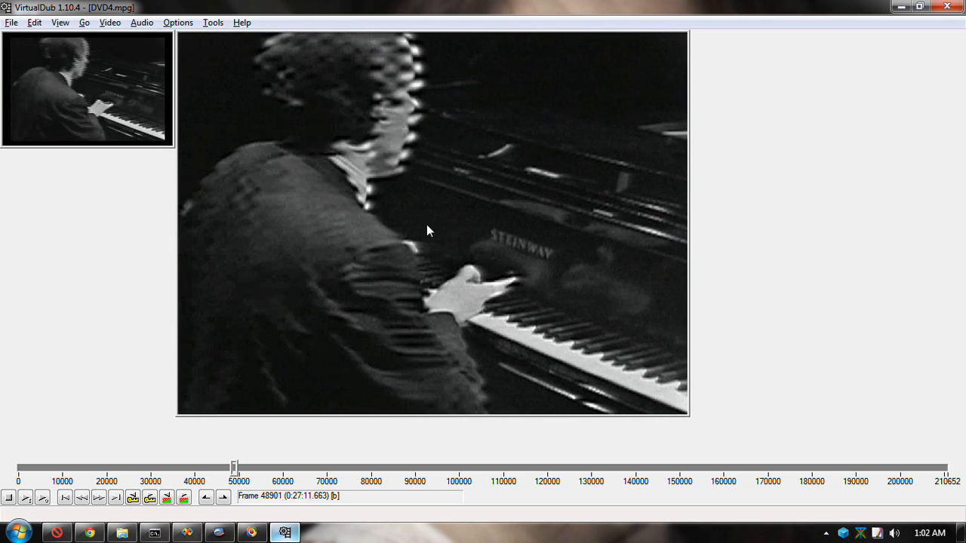
key("Right")
key("Right")
key("Right")
key("Right")
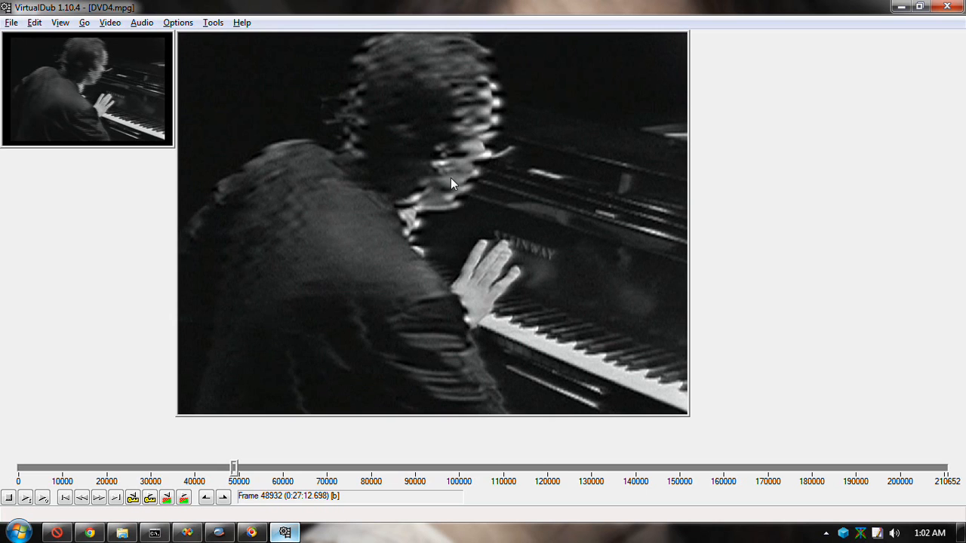
key("Right")
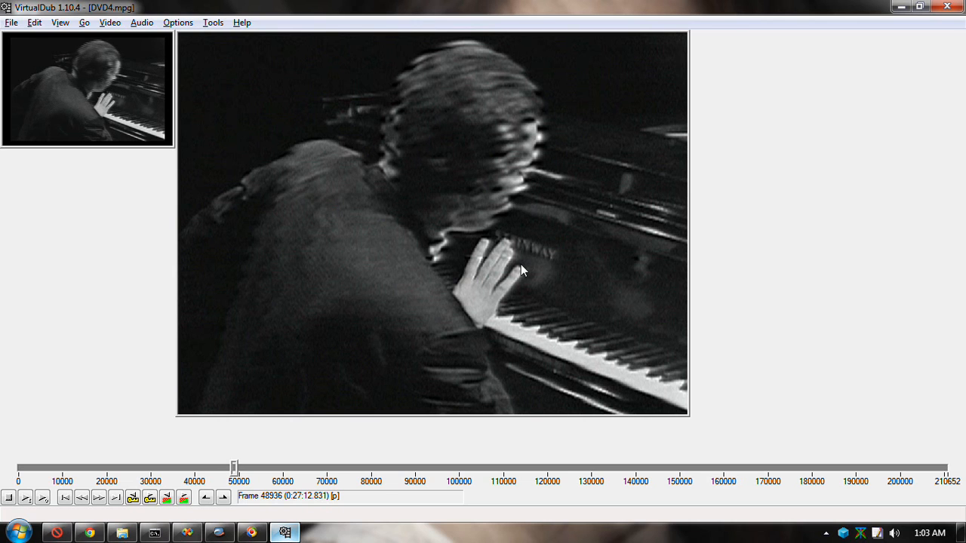
key("Right")
key("Right")
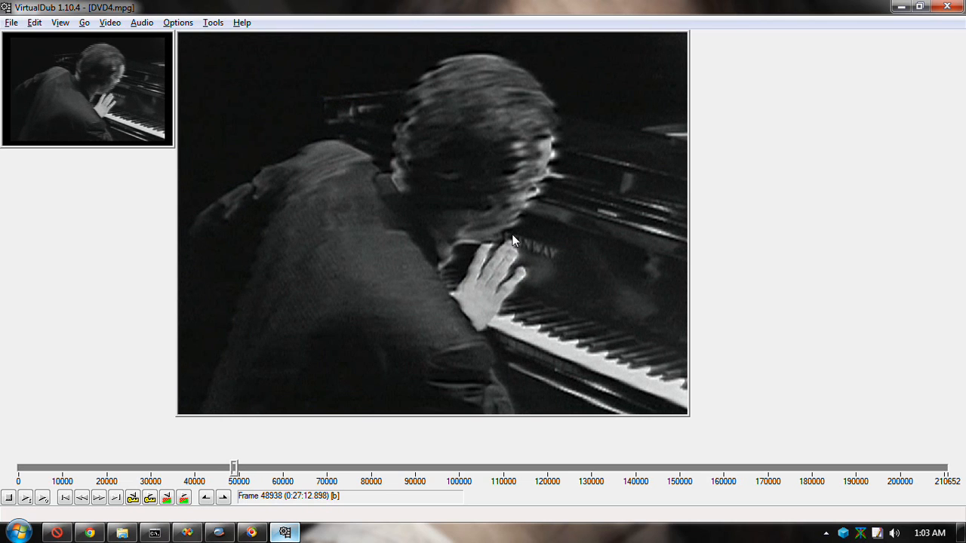
Step: Review the deinterlace filter's mode and field order, enable the bob doubler again and apply the filter chain
key("ctrl+f")
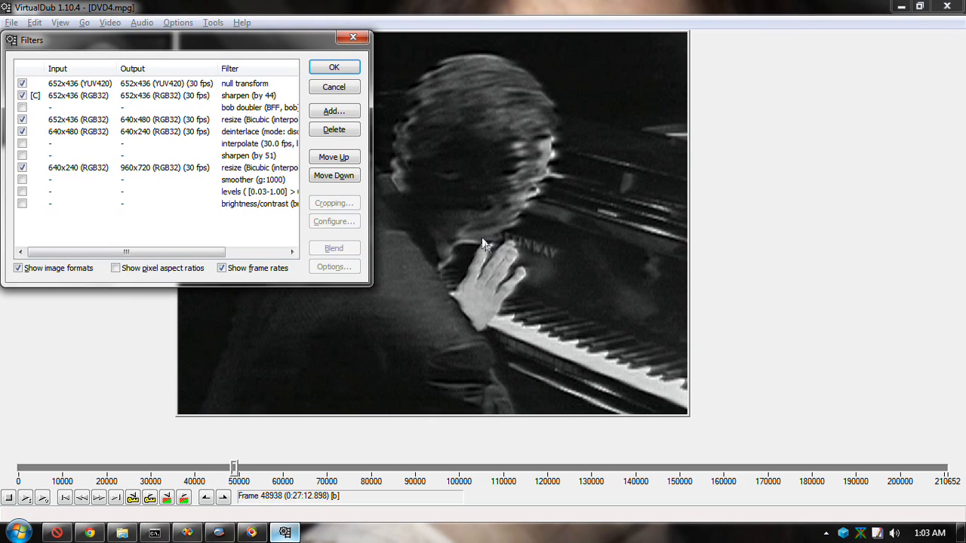
left_click(245, 134)
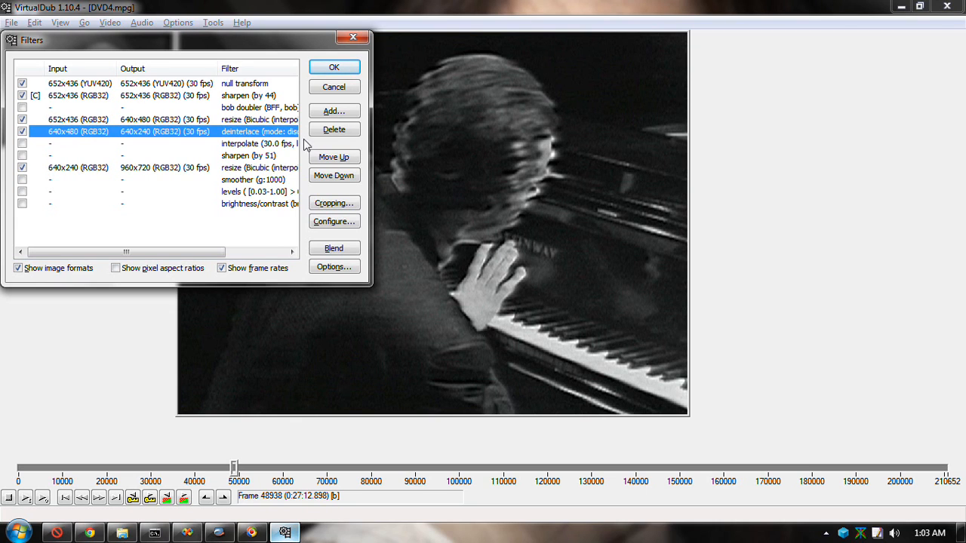
left_click(344, 222)
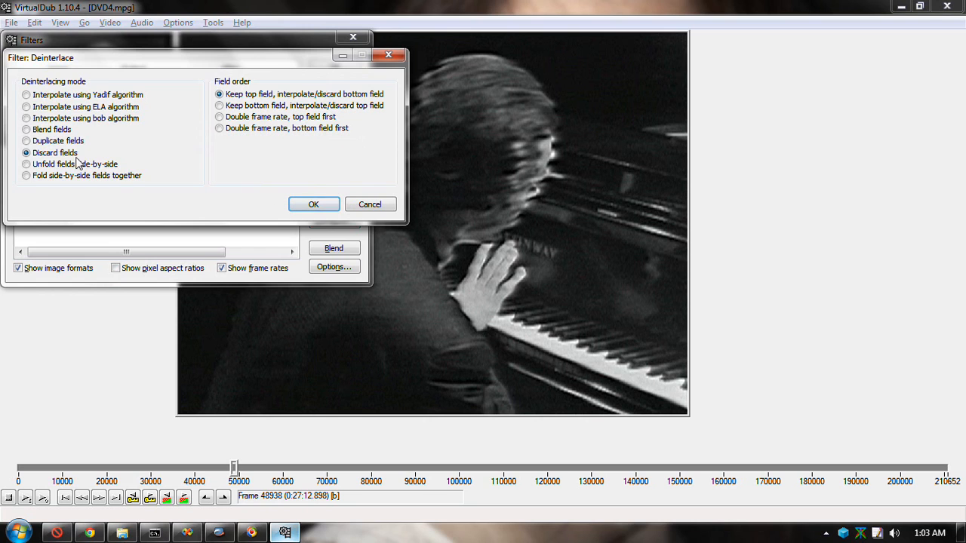
left_click(313, 205)
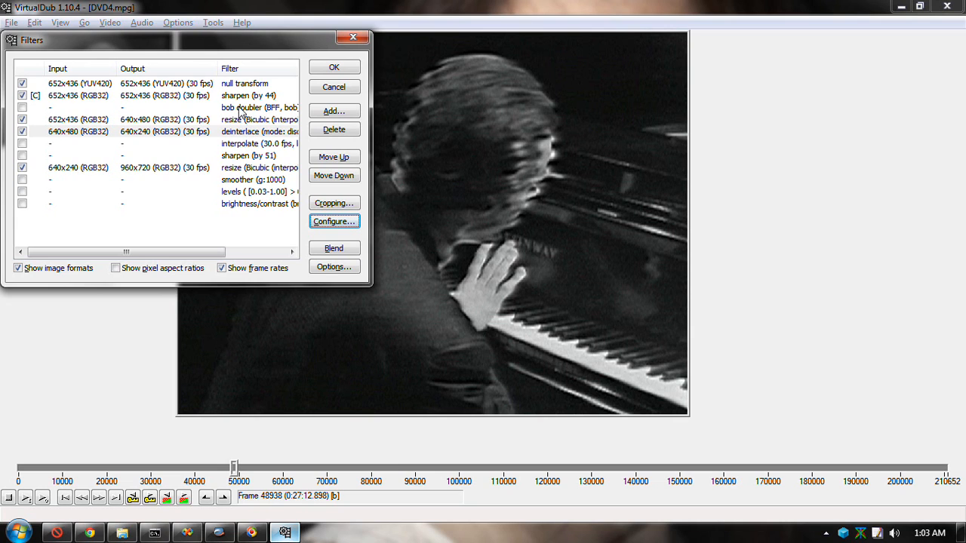
left_click(22, 108)
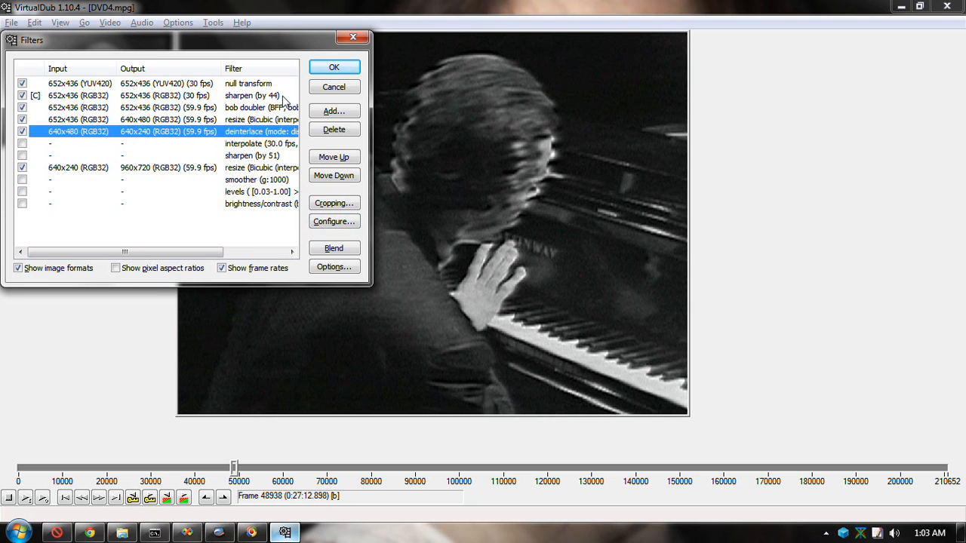
left_click(322, 72)
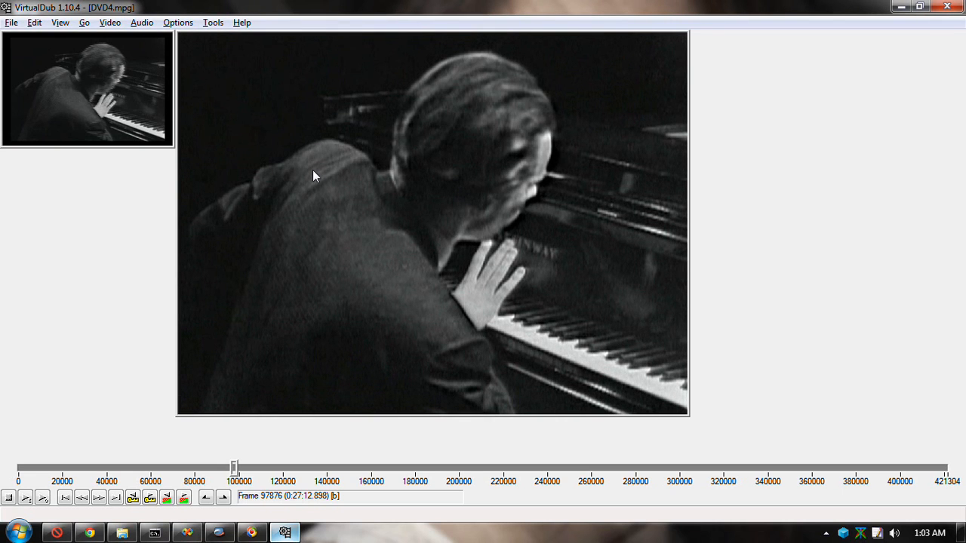
Step: Advance frame by frame to 97899 to examine the output with the bob doubler enabled
key("Right")
key("Right")
key("Right")
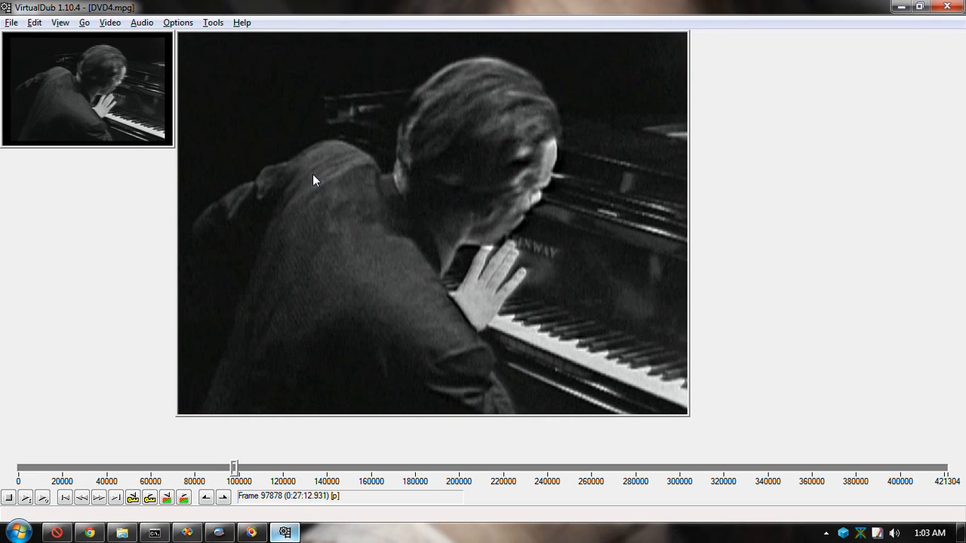
key("Right")
key("Right")
key("Right")
key("Right")
key("Right")
key("Right")
key("Right")
key("Right")
key("Right")
key("Right")
key("Right")
key("Right")
key("Right")
key("Right")
key("Right")
key("Right")
key("Right")
key("Right")
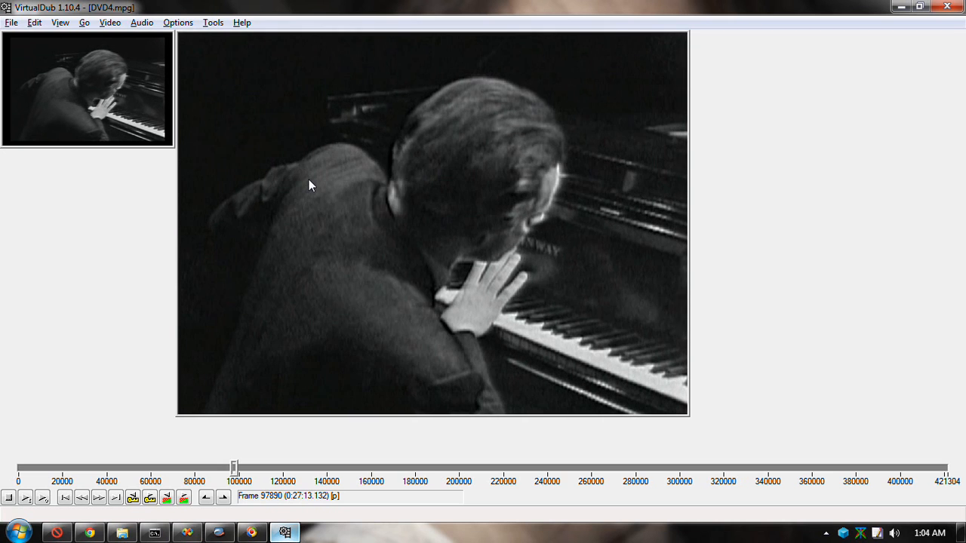
key("Right")
key("Right")
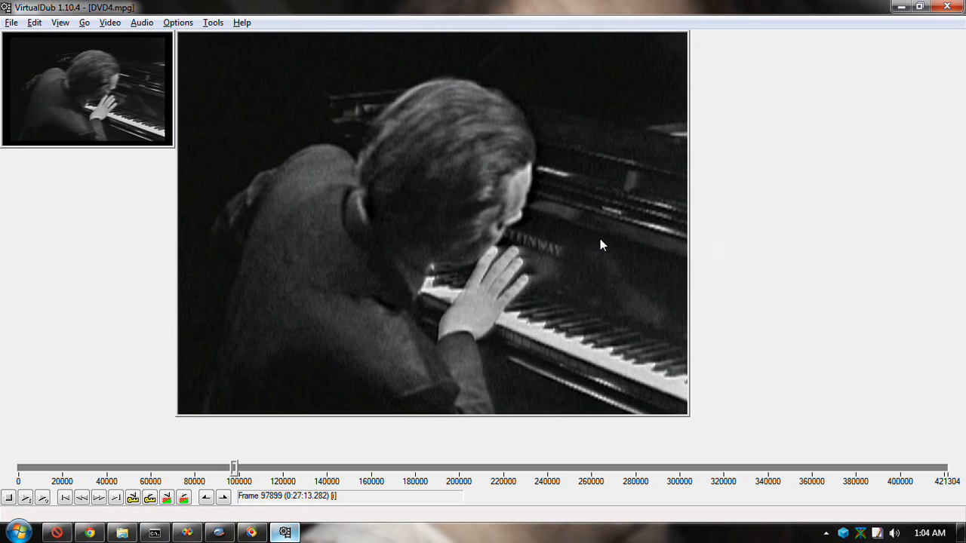
Step: Recheck the deinterlace filter's settings, disable the 960x720 resize filter after it and apply the filter chain
key("ctrl+f")
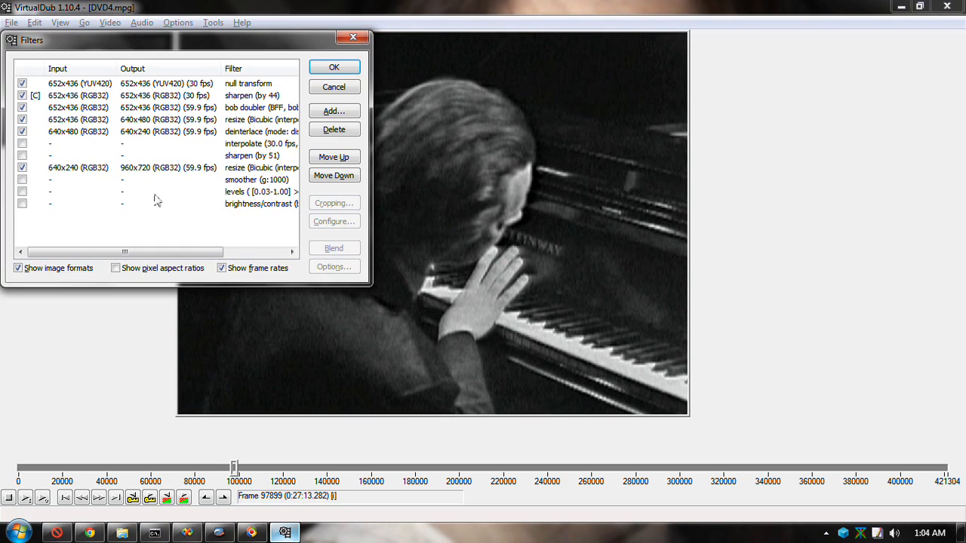
left_click(194, 138)
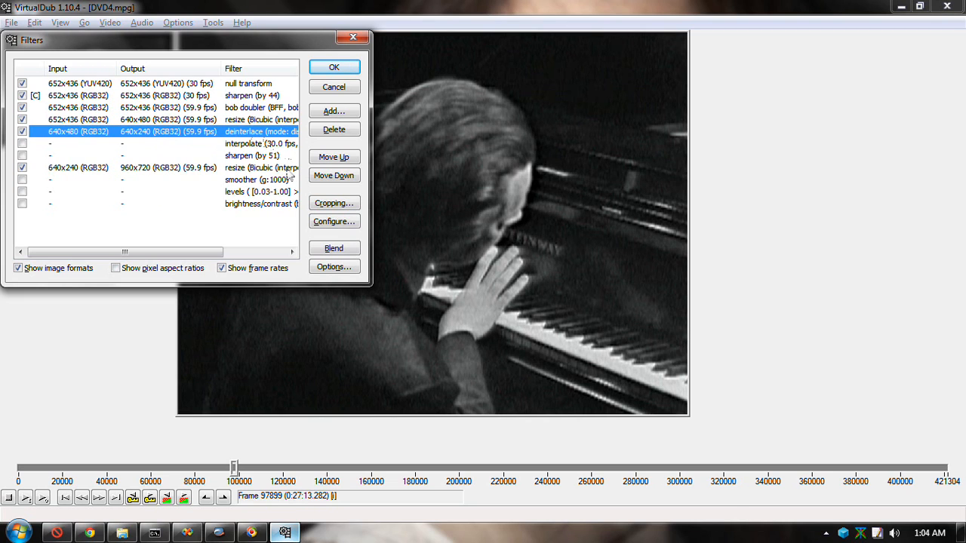
left_click(347, 228)
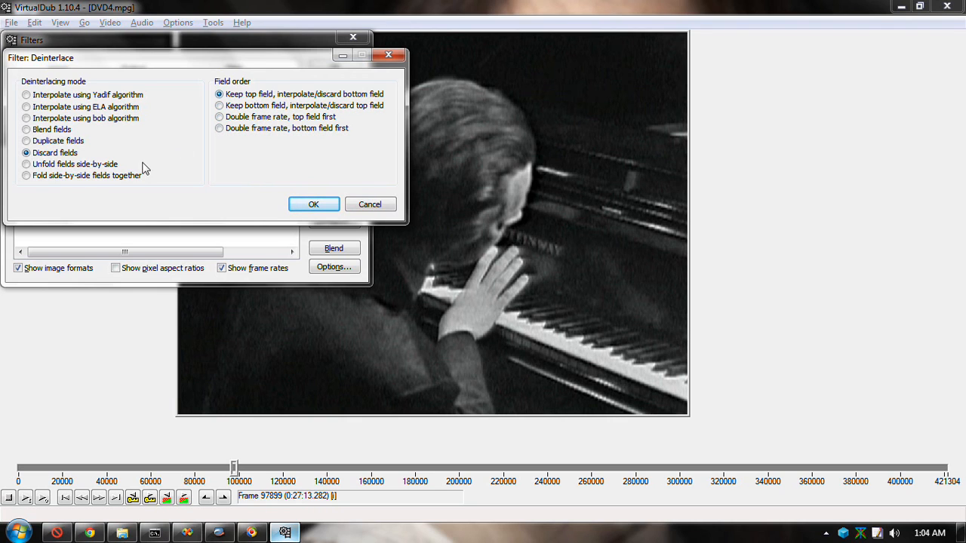
left_click(295, 208)
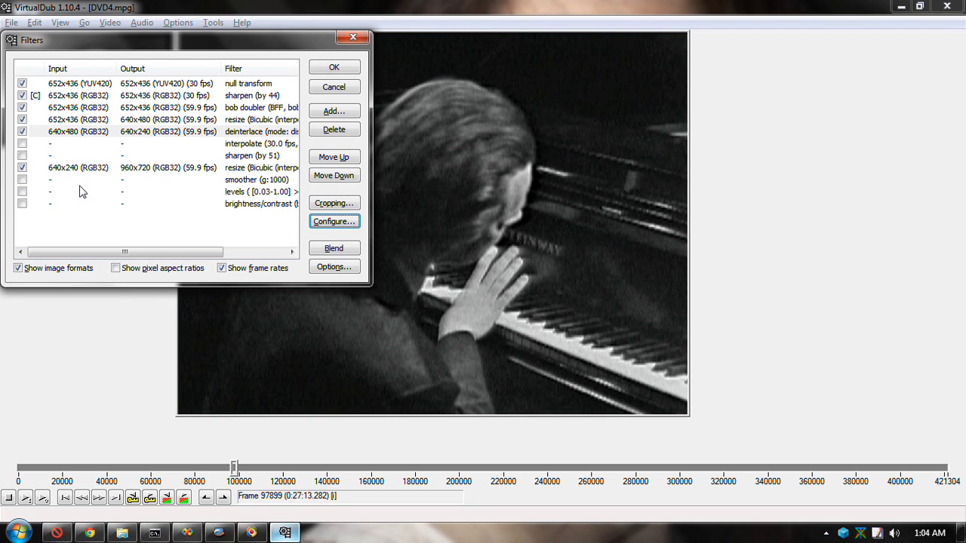
left_click(22, 168)
left_click(332, 68)
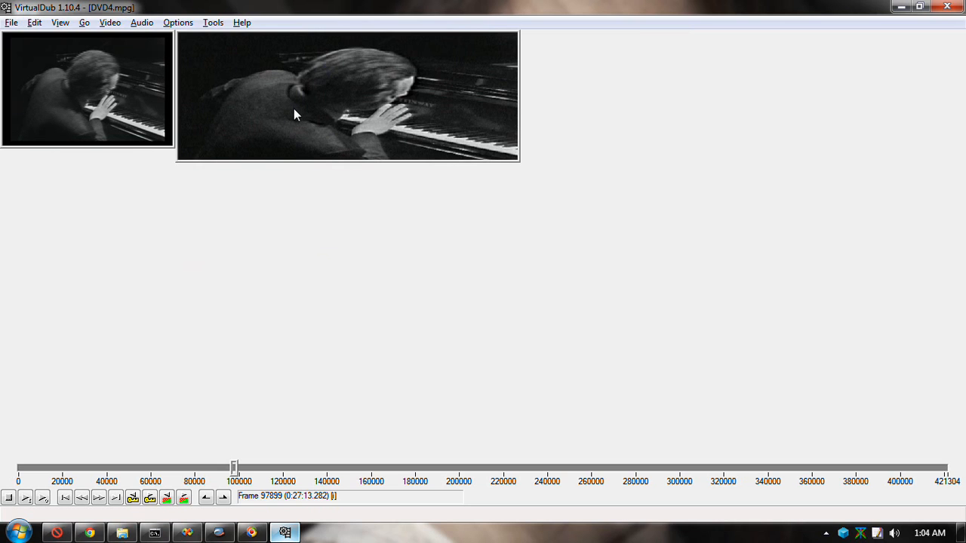
Step: Zoom the output preview to 150% and examine the deinterlaced half-height frames one by one up to 97929
right_click(294, 108)
left_click(340, 231)
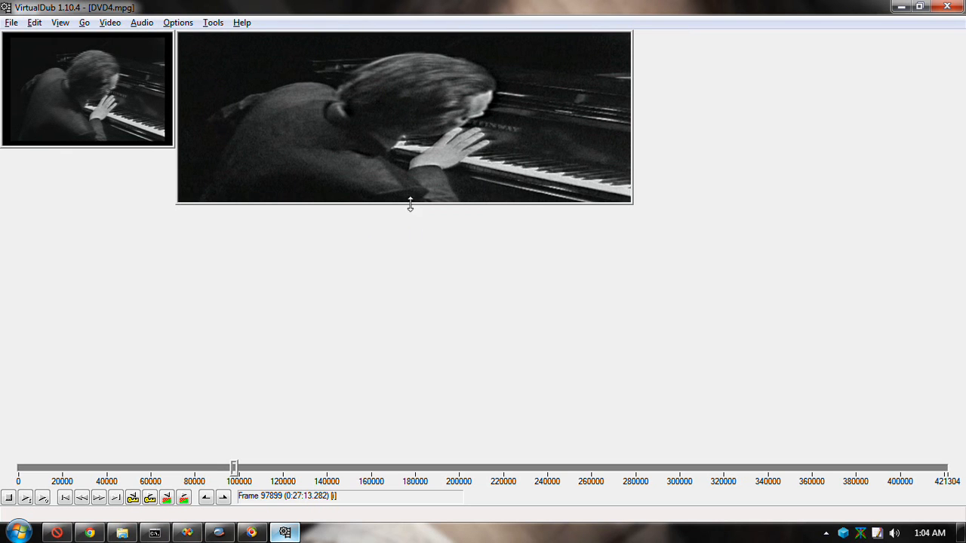
right_click(357, 161)
left_click(392, 296)
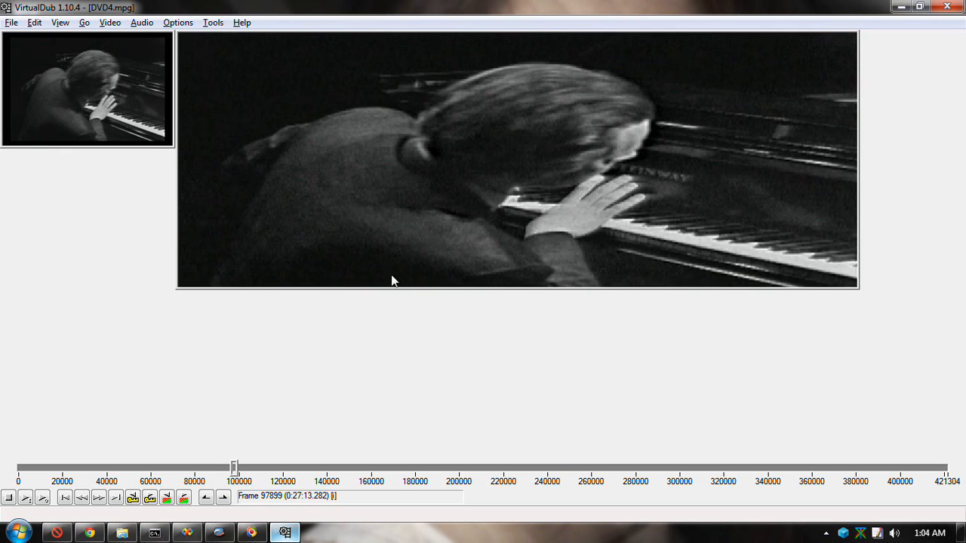
key("Right")
key("Right")
key("Right")
key("Right")
key("Right")
key("Right")
key("Right")
key("Right")
key("Right")
key("Right")
key("Right")
key("Right")
key("Right")
key("Right")
key("Right")
key("Right")
key("Right")
key("Right")
key("Right")
key("Right")
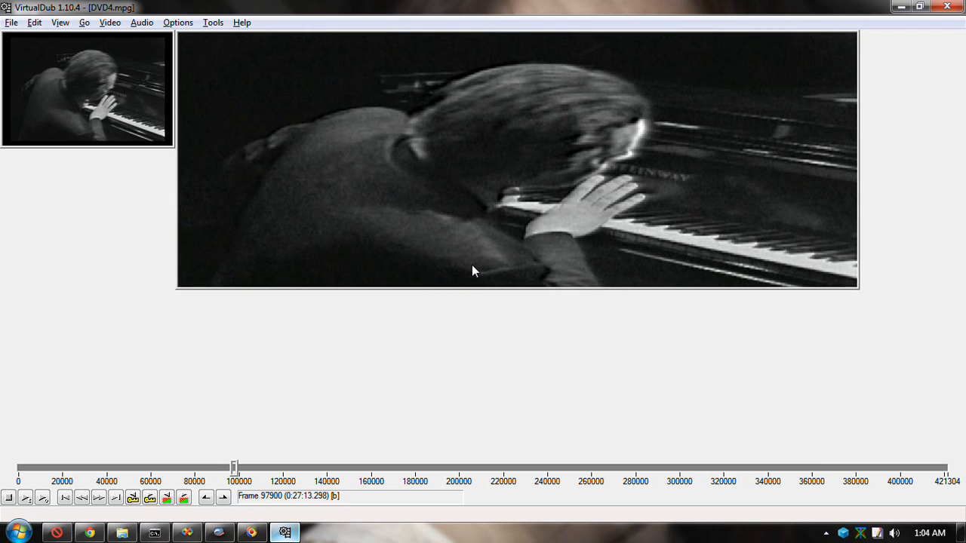
key("Right")
key("Right")
key("Right")
key("Right")
key("Right")
key("Right")
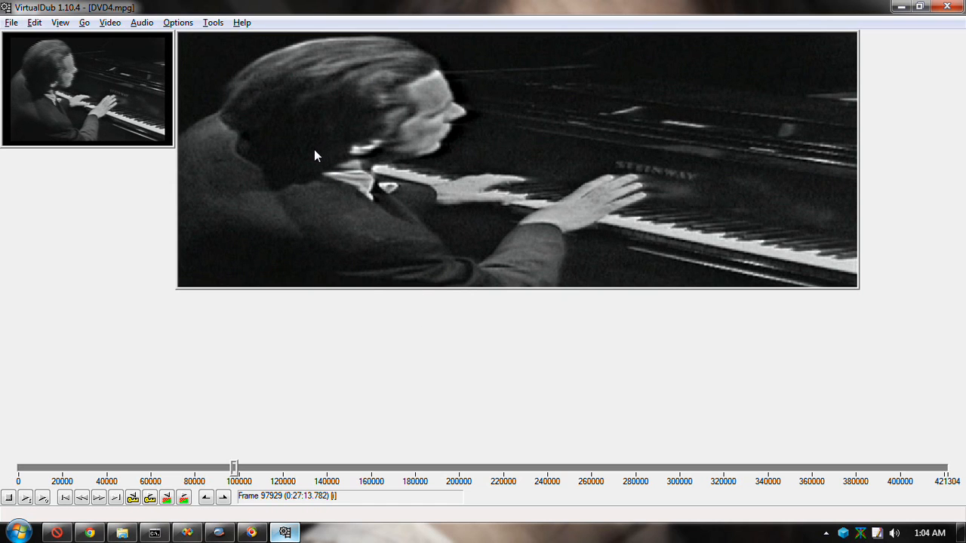
Step: Enable the second resize filter again, set its new size to 640 x 480 pixels and apply the filter chain
key("ctrl+f")
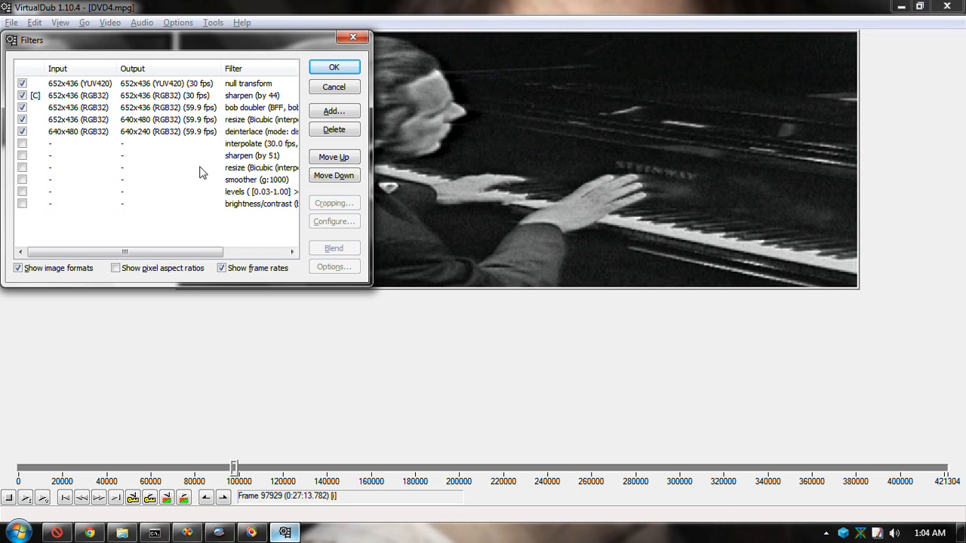
left_click(68, 172)
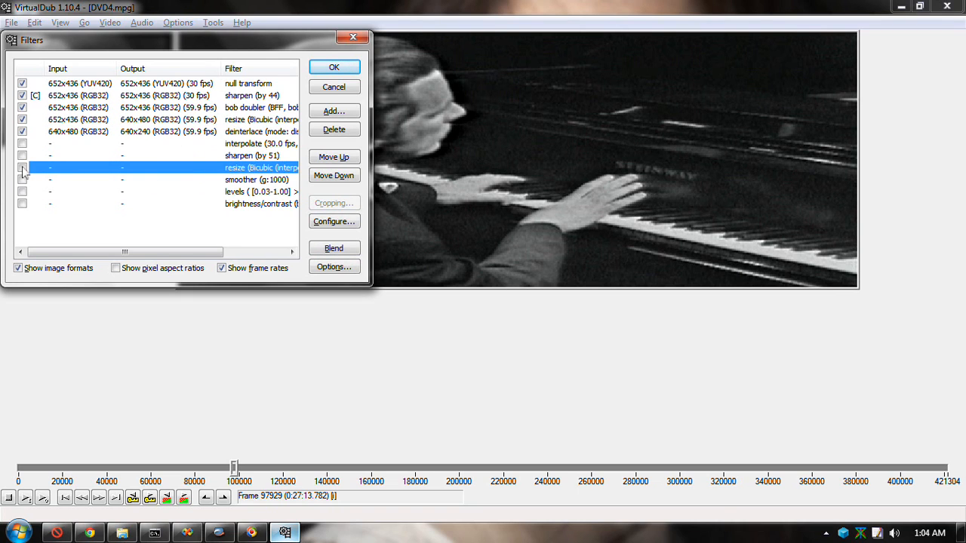
left_click(22, 167)
left_click(334, 223)
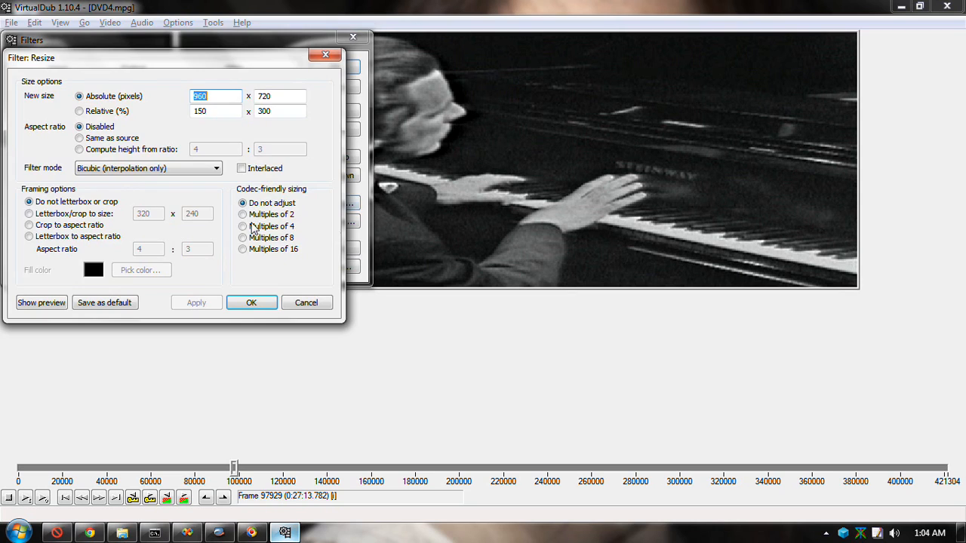
double_click(280, 97)
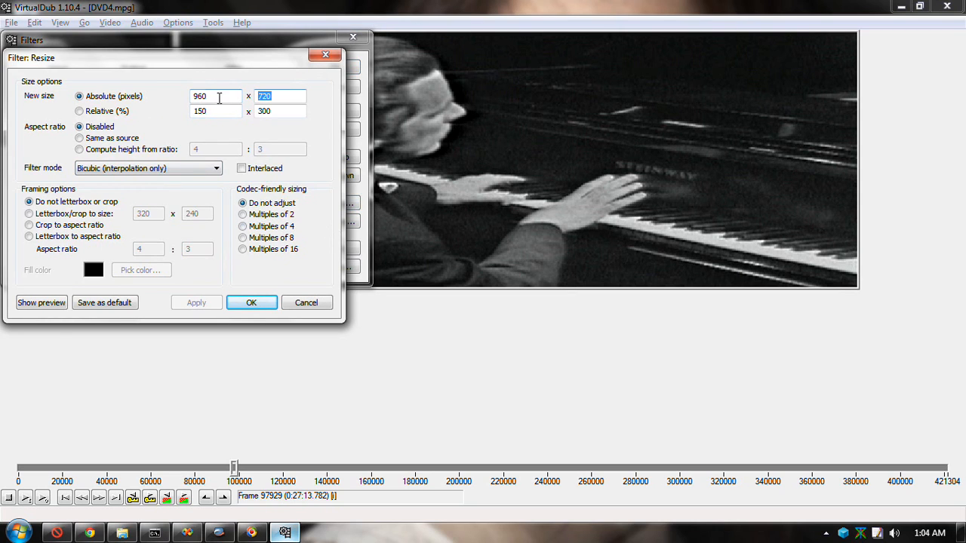
type("480")
double_click(219, 96)
type("640")
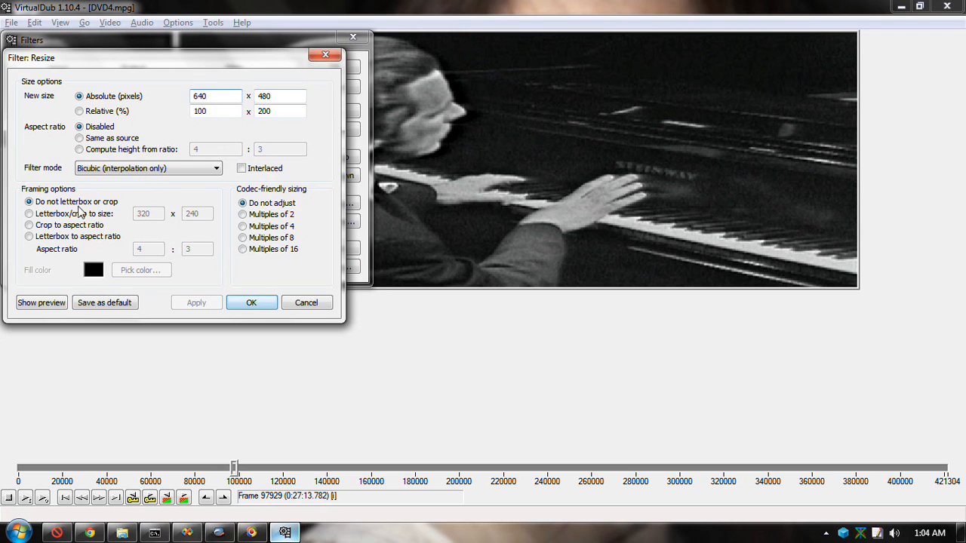
left_click(149, 170)
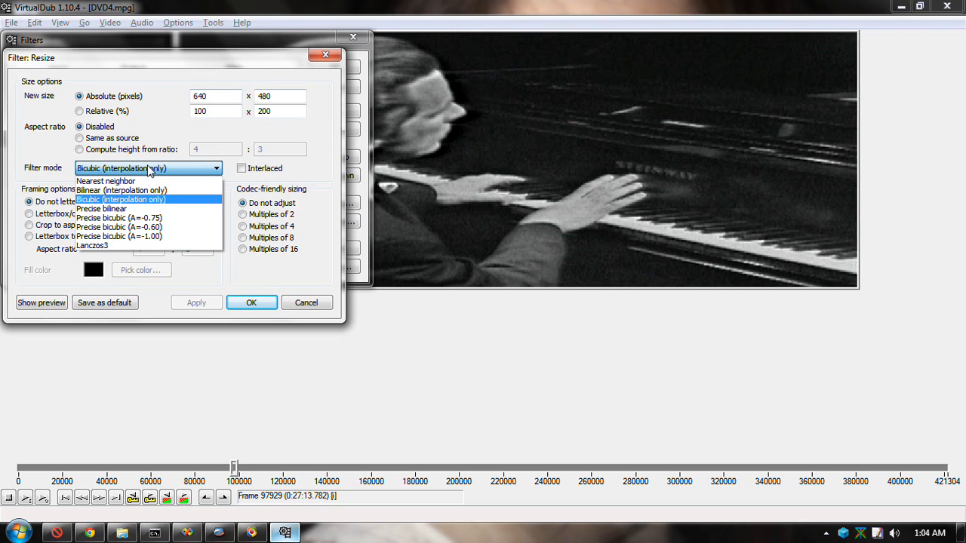
left_click(150, 171)
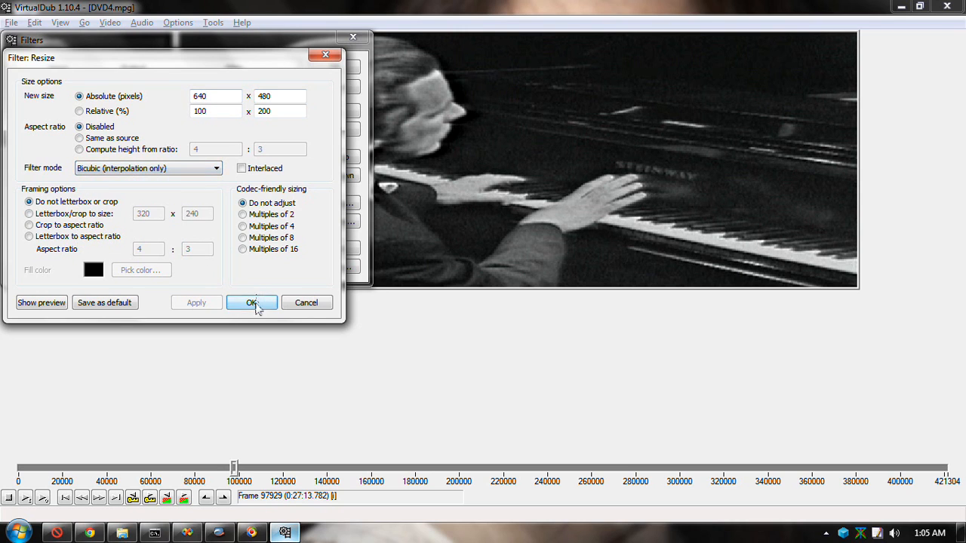
left_click(251, 303)
left_click(336, 67)
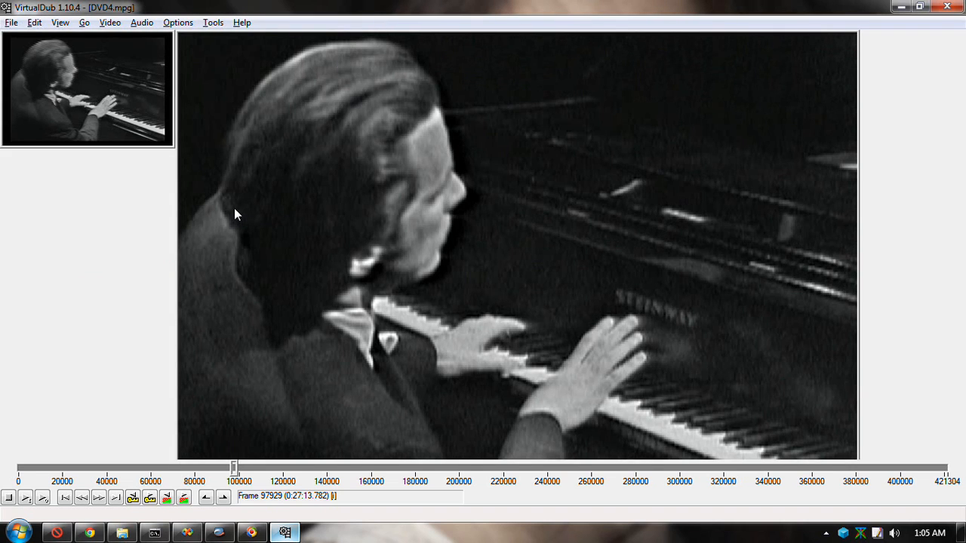
Step: Set the output preview zoom to 100% and advance frame by frame to 97979 to examine the resized output
right_click(421, 119)
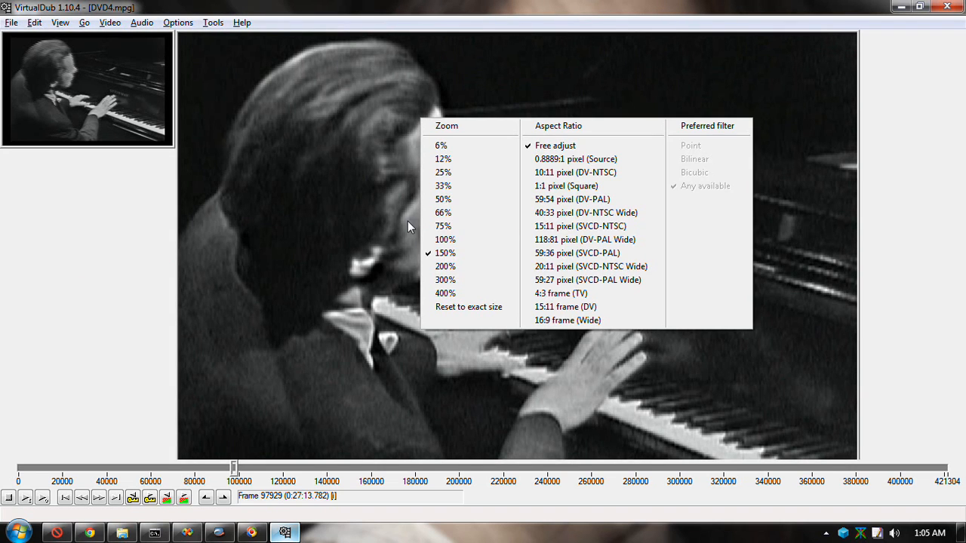
left_click(452, 240)
key("Right")
key("Right")
key("Right")
key("Right")
key("Right")
key("Right")
key("Right")
key("Right")
key("Right")
key("Right")
key("Right")
key("Right")
key("Right")
key("Right")
key("Right")
key("Right")
key("Right")
key("Right")
key("Right")
key("Right")
key("Right")
key("Right")
key("Right")
key("Right")
key("Right")
key("Right")
key("Right")
key("Right")
key("Right")
key("Right")
key("Right")
key("Right")
key("Right")
key("Right")
key("Right")
key("Right")
key("Right")
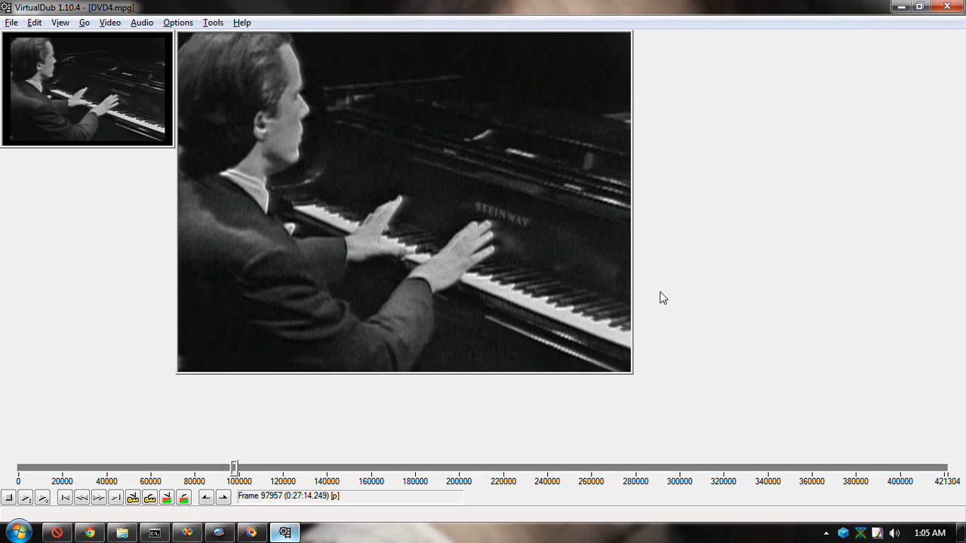
key("Right")
key("Right")
key("Right")
key("Right")
key("Right")
key("Right")
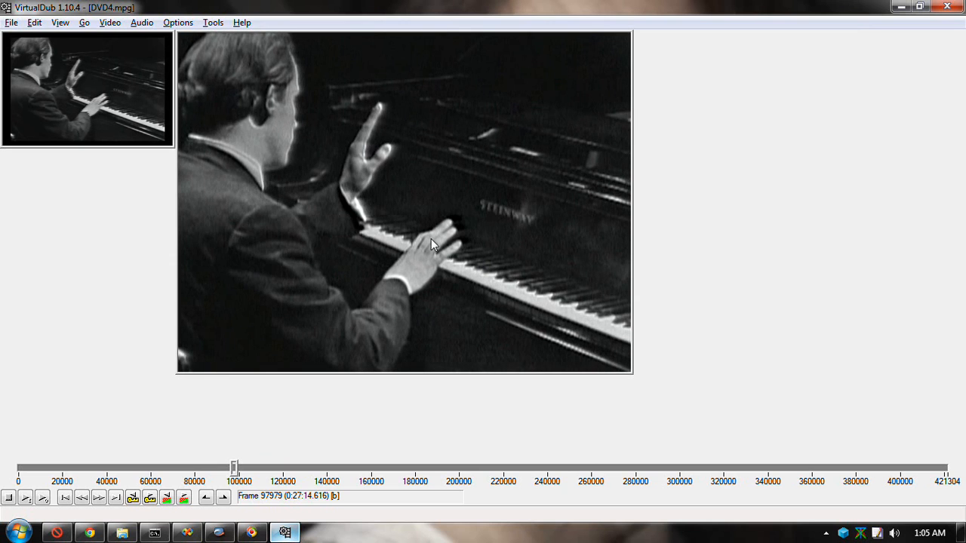
Step: Move the second resize filter up the filter chain so it directly follows the deinterlace filter
key("ctrl+f")
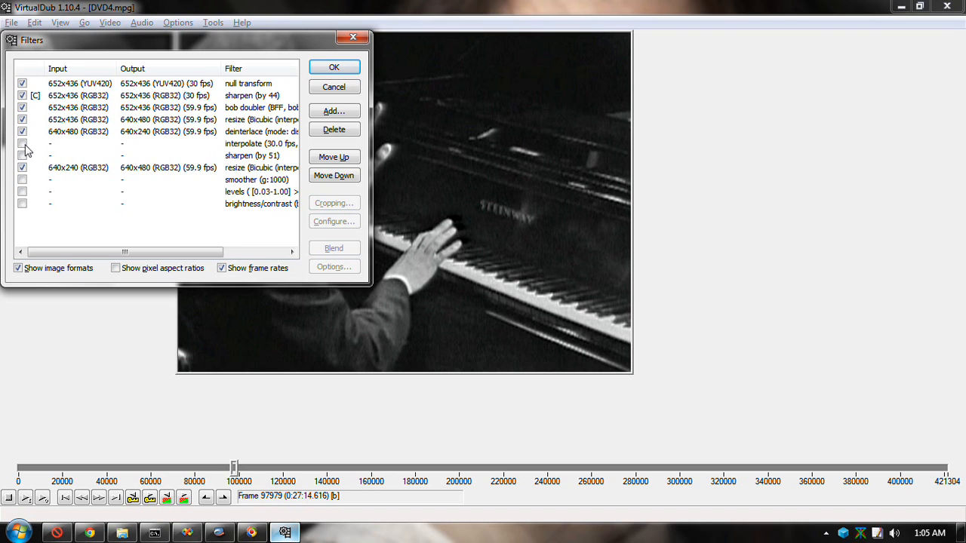
left_click(192, 168)
left_click(343, 162)
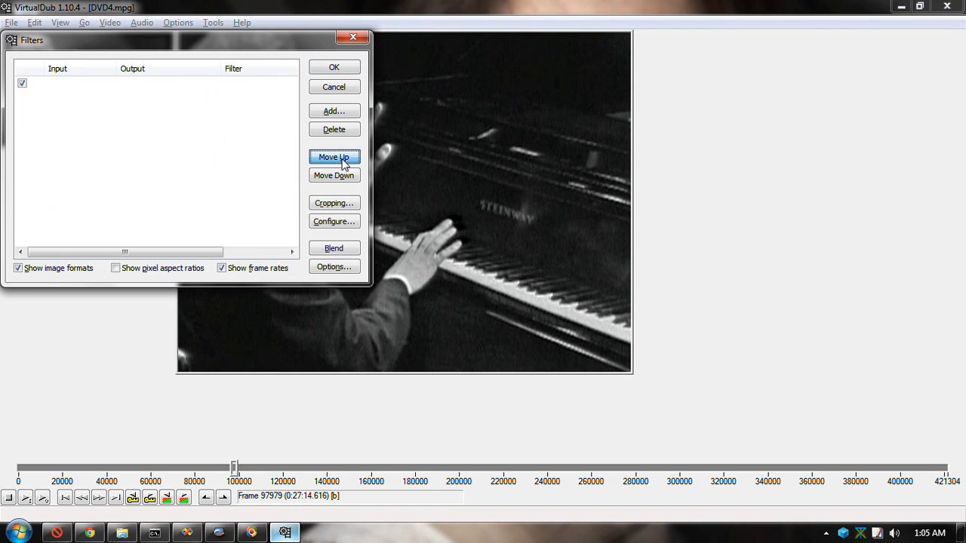
left_click(336, 158)
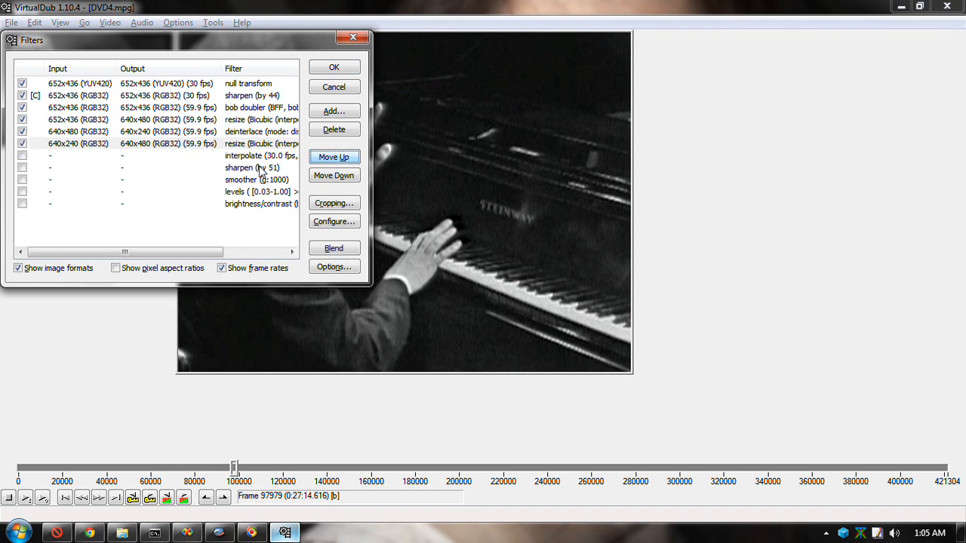
Step: Enable the interpolate filter, check its target frame rate and interpolation mode, and apply the filter chain
left_click(22, 156)
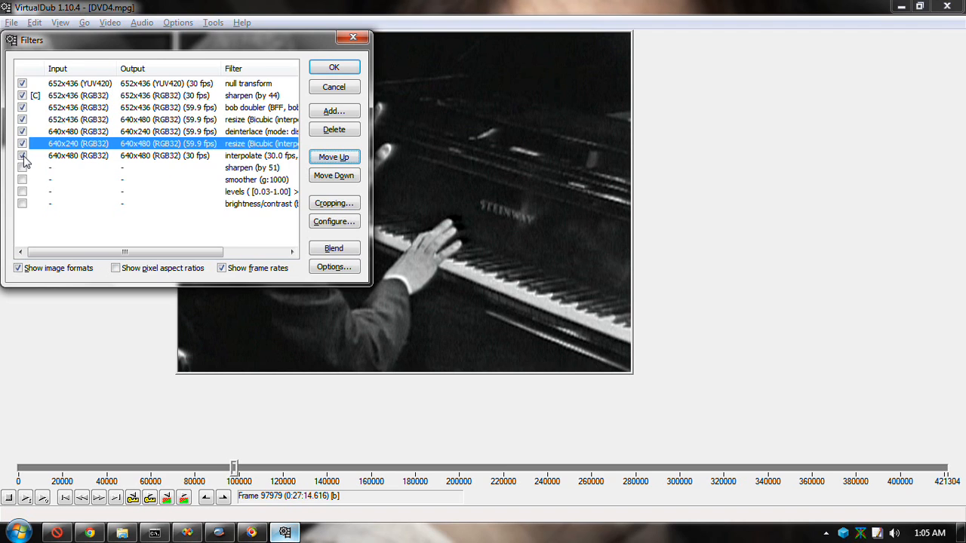
left_click(240, 158)
left_click(330, 221)
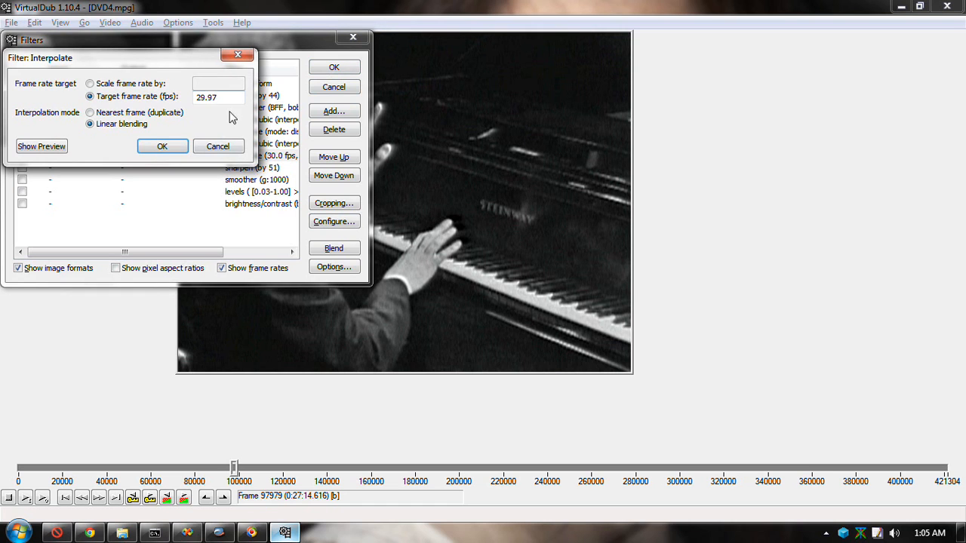
left_click(162, 147)
left_click(335, 70)
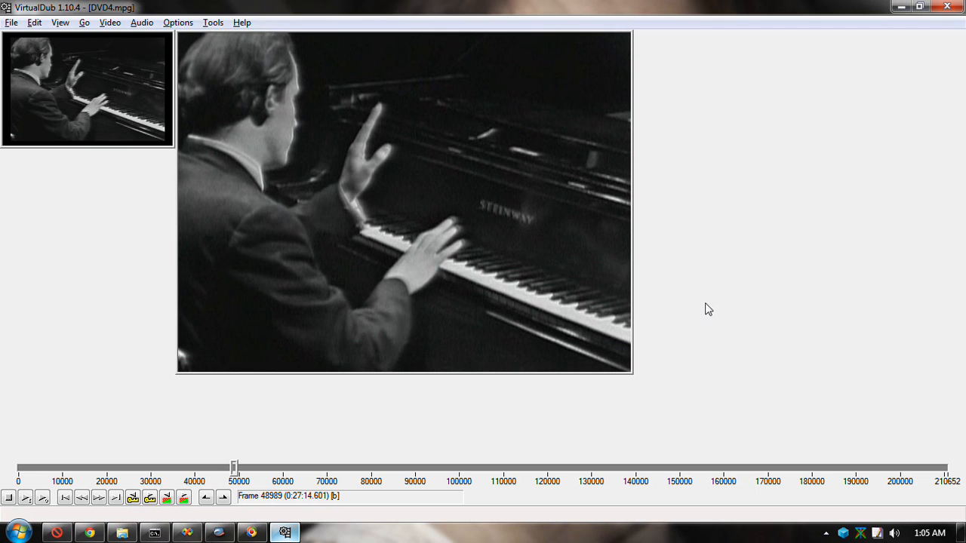
Step: Advance frame by frame to 49036 to examine the interpolated output
key("Right")
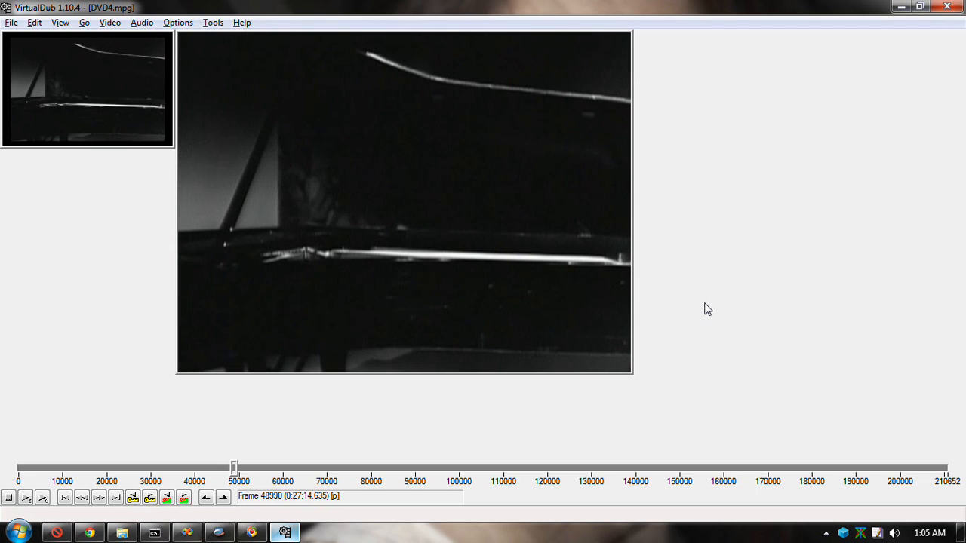
key("Right")
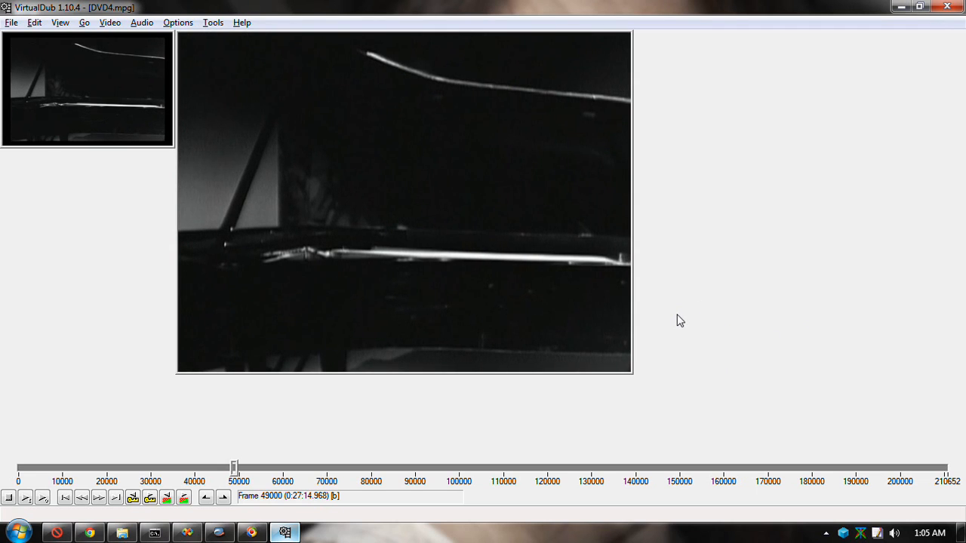
key("Right")
key("Right")
key("Right")
key("Right")
key("Right")
key("Right")
key("Right")
key("Right")
key("Right")
key("Right")
key("Right")
key("Right")
key("Right")
key("Right")
key("Right")
key("Right")
key("Right")
key("Right")
key("Right")
key("Right")
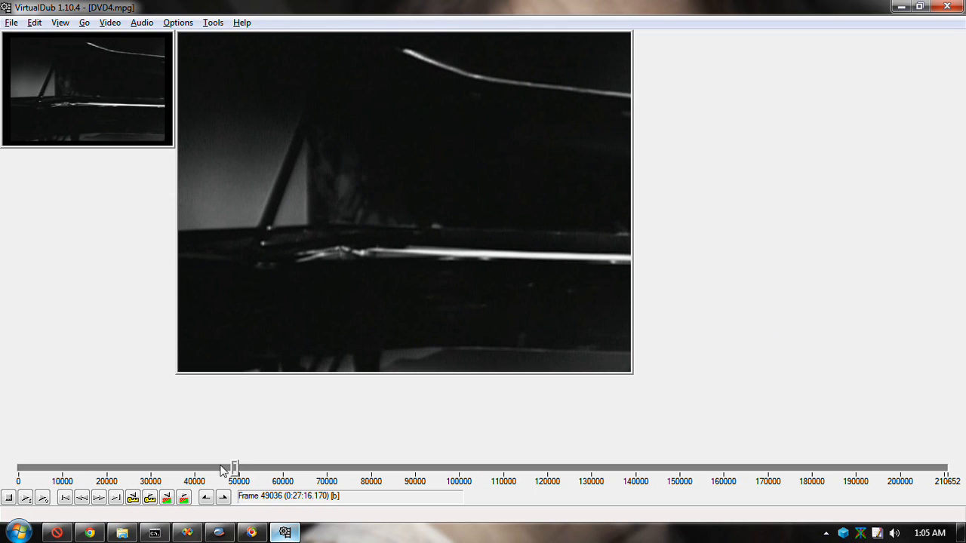
Step: Jump back by keyframes to before frame 48952 and step forward to 48985, examining the blending of moving hands
key("shift+Left")
key("shift+Left")
key("shift+Left")
key("shift+Left")
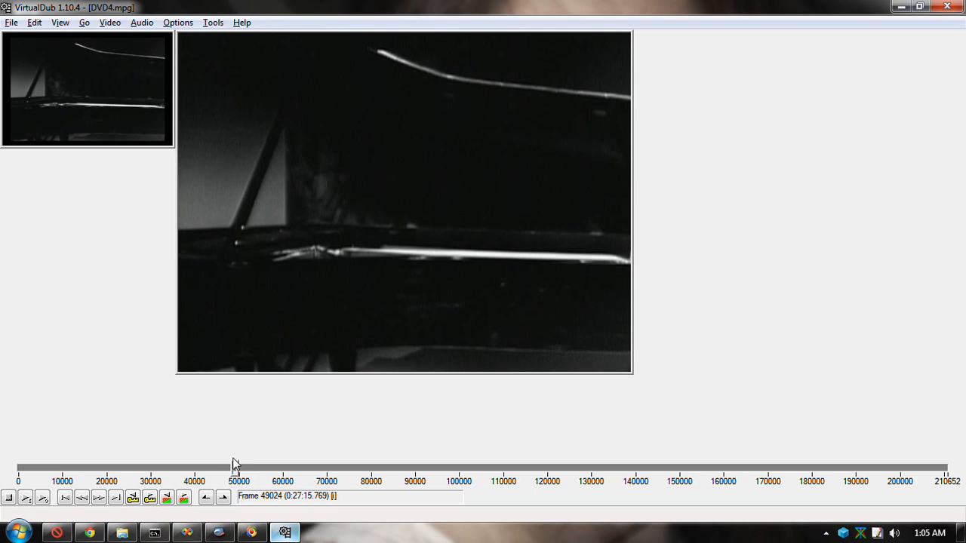
key("shift+Left")
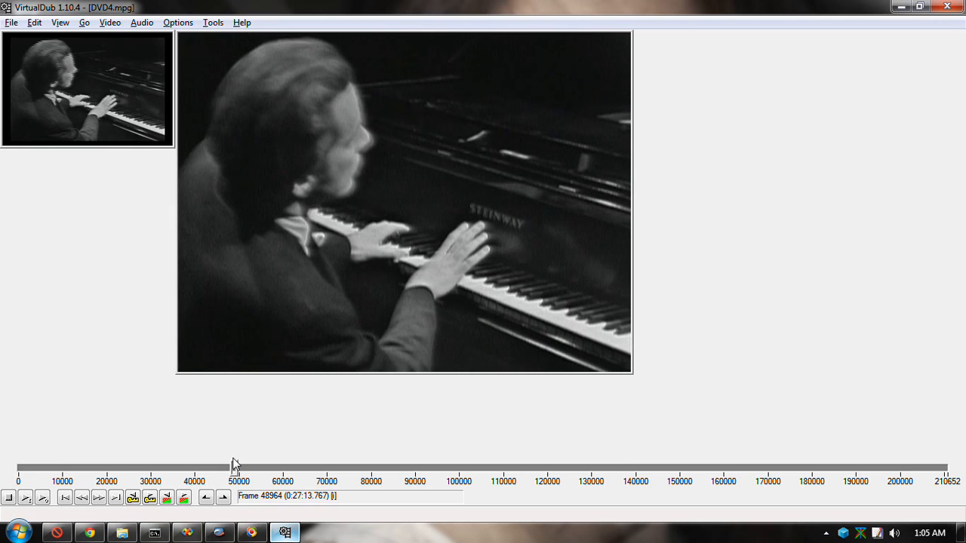
key("shift+Left")
key("Right")
key("Right")
key("Right")
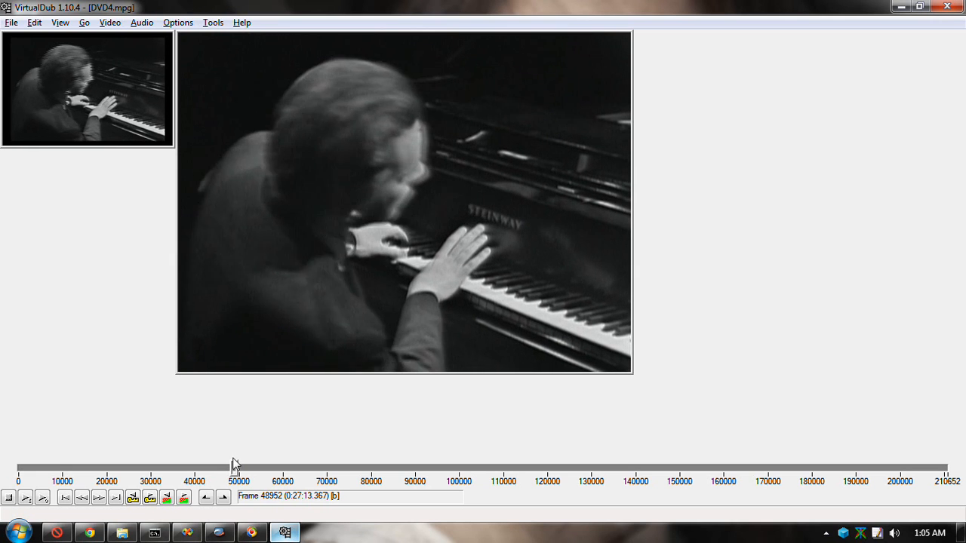
key("Right")
key("Right")
key("Right")
key("Right")
key("Right")
key("Right")
key("Right")
key("Right")
key("Right")
key("Right")
key("Right")
key("Right")
key("Right")
key("Right")
key("Right")
key("Right")
key("Right")
key("Right")
key("Right")
key("Right")
key("Right")
key("Right")
key("Right")
key("Right")
key("Right")
key("Right")
key("Right")
key("Right")
key("Right")
key("Right")
key("Right")
key("Right")
key("Right")
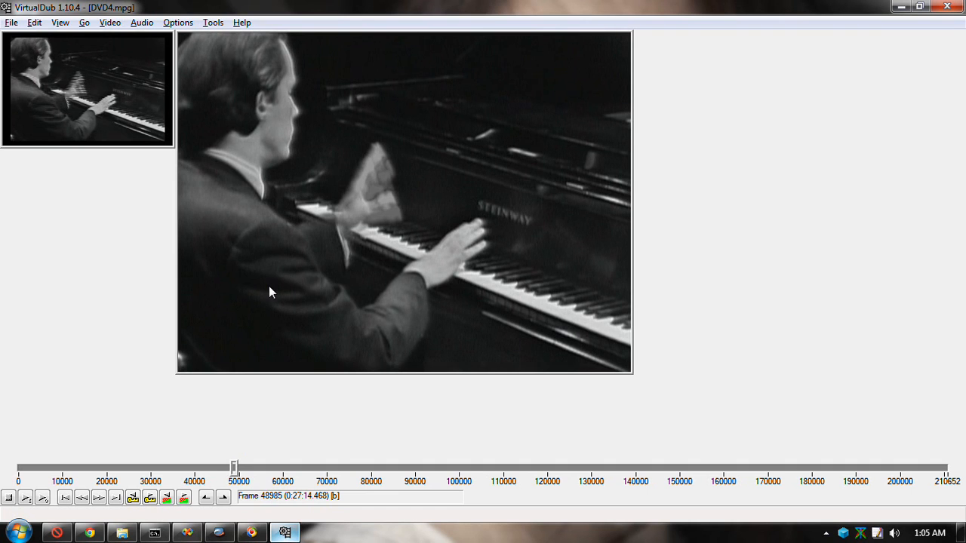
Step: Enable the sharpen filter after interpolate and add a precise bicubic resize filter with a relative size of 150%
key("ctrl+f")
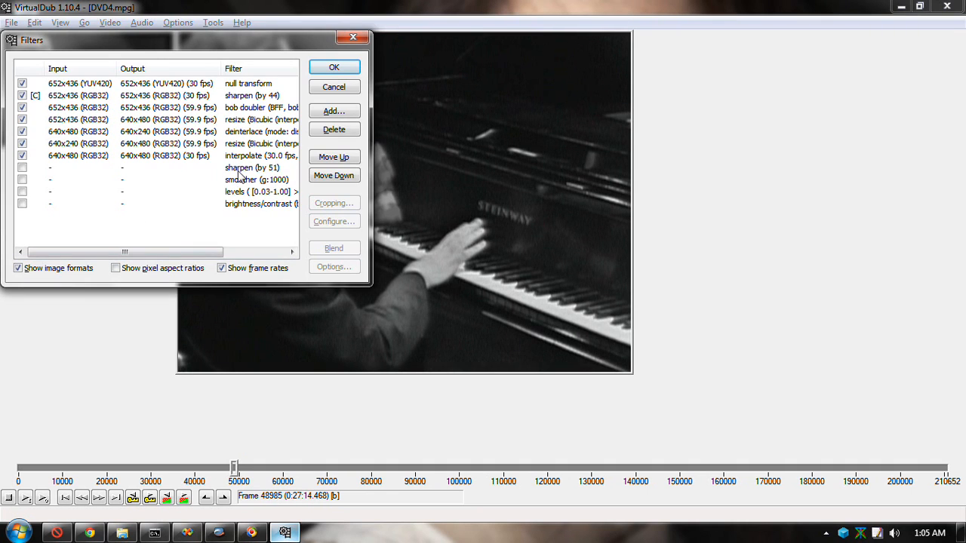
left_click(23, 168)
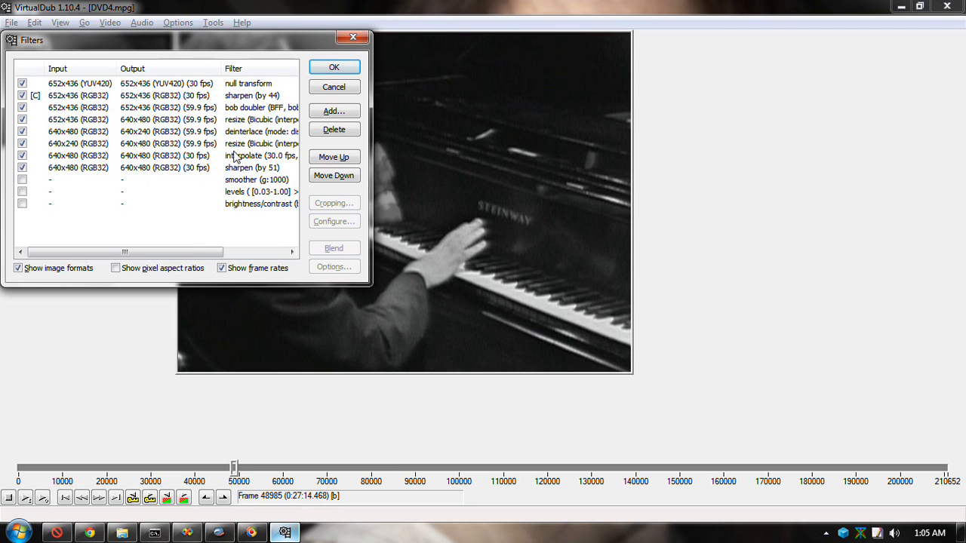
left_click(324, 113)
left_click(57, 139)
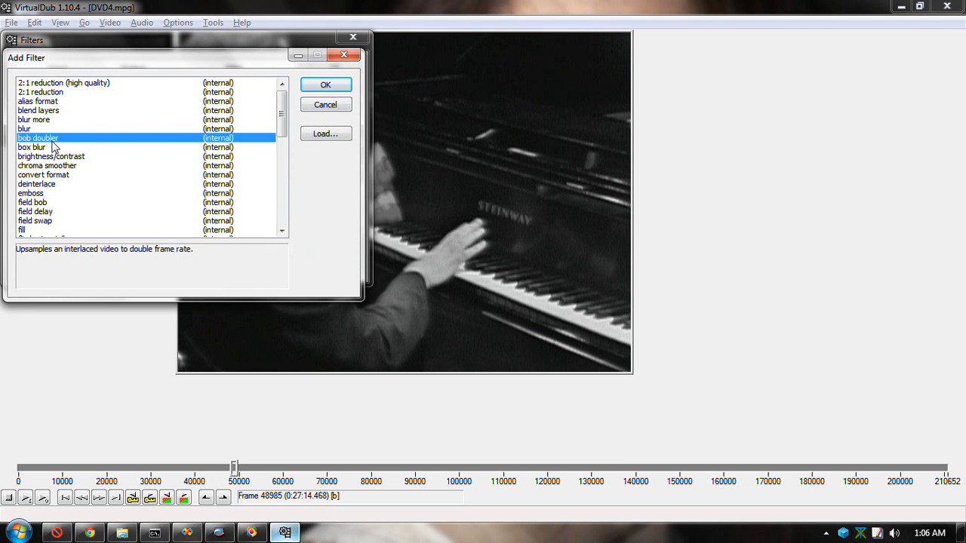
key("r")
left_click(329, 85)
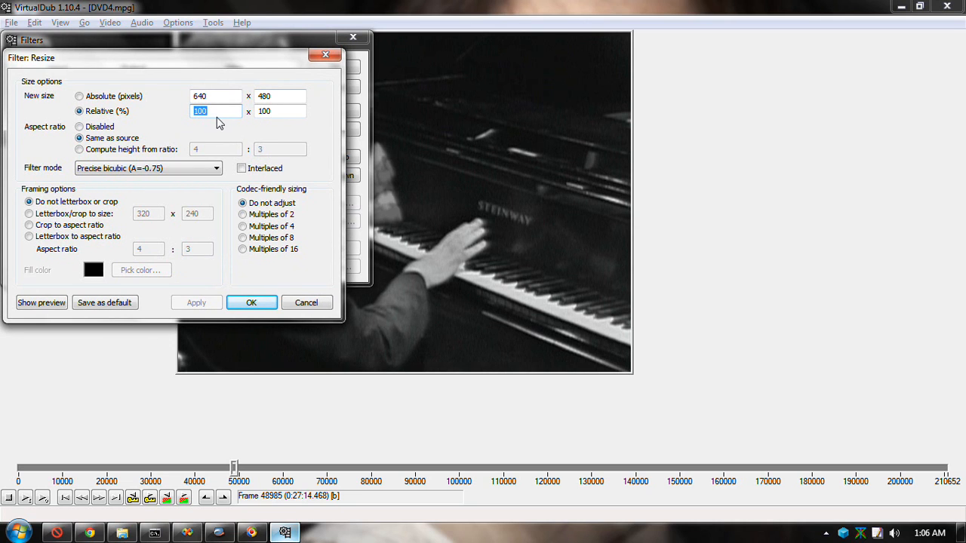
type("10")
type("150")
key("Return")
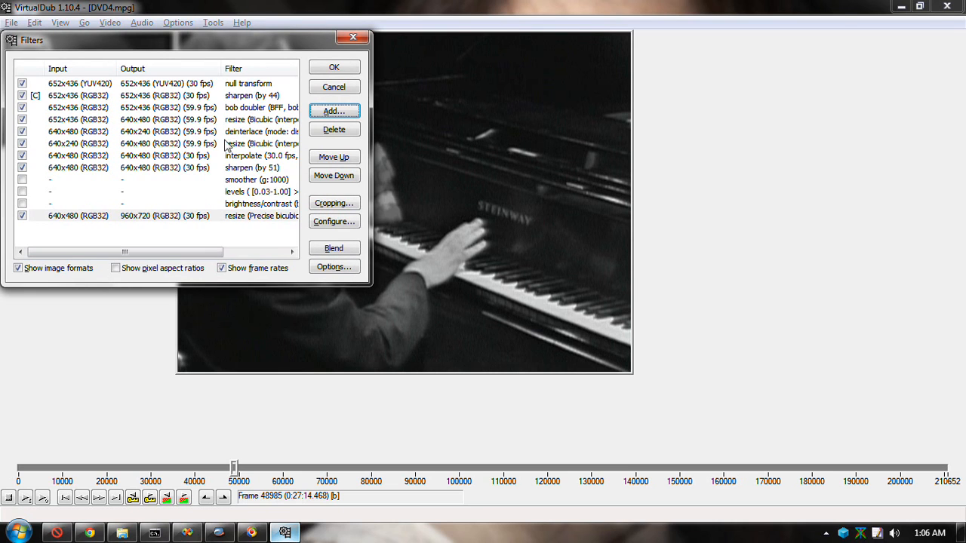
Step: Move the new resize filter directly after the second sharpen filter, apply the chain and zoom the output preview to 75%
left_click(333, 157)
left_click(334, 157)
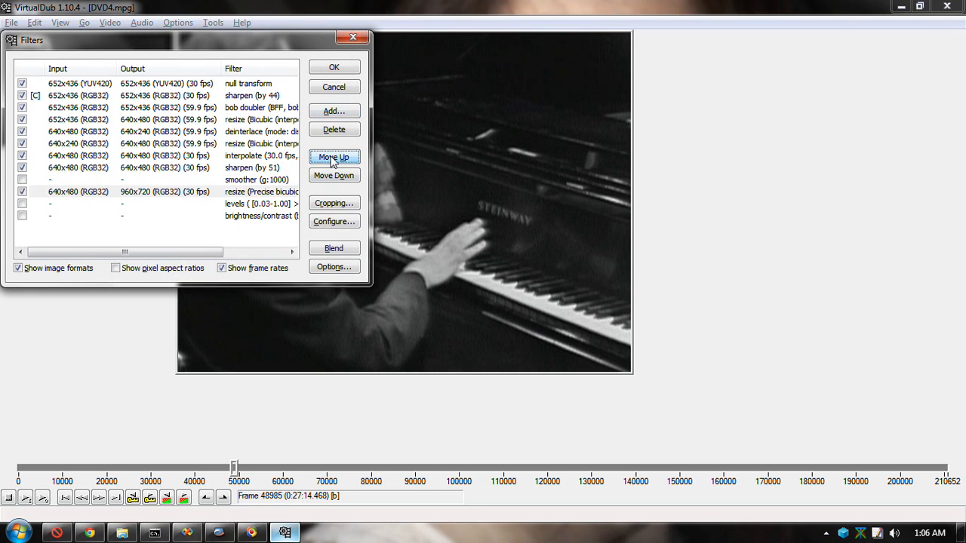
left_click(334, 156)
left_click(335, 72)
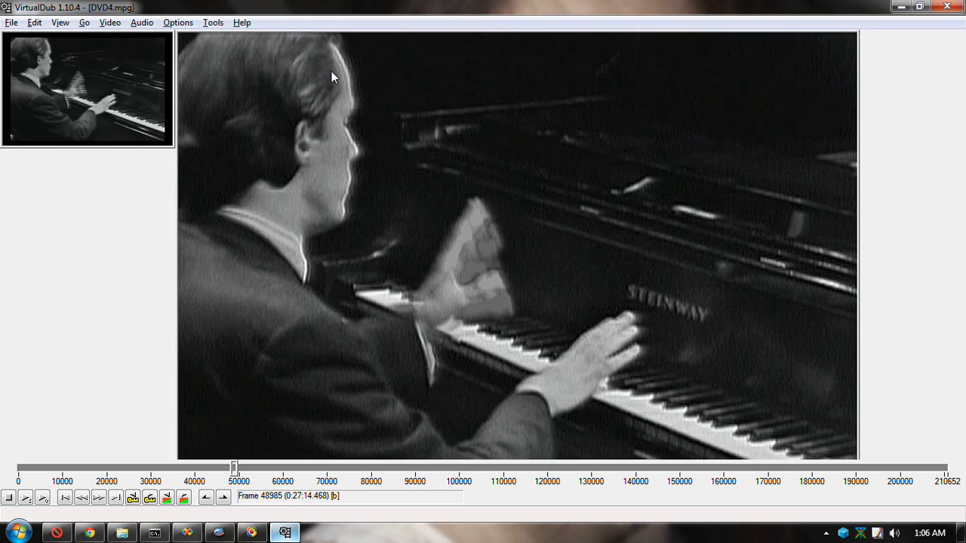
right_click(425, 185)
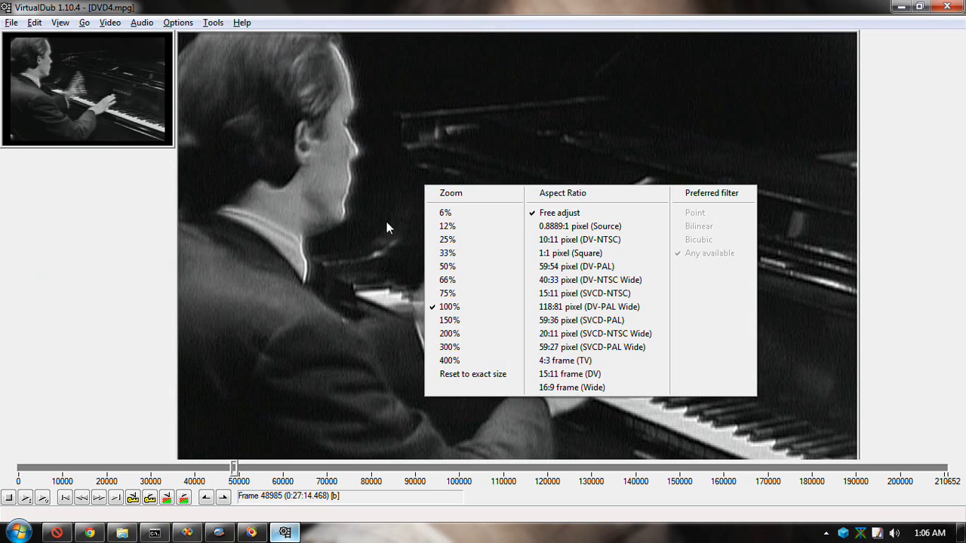
left_click(458, 288)
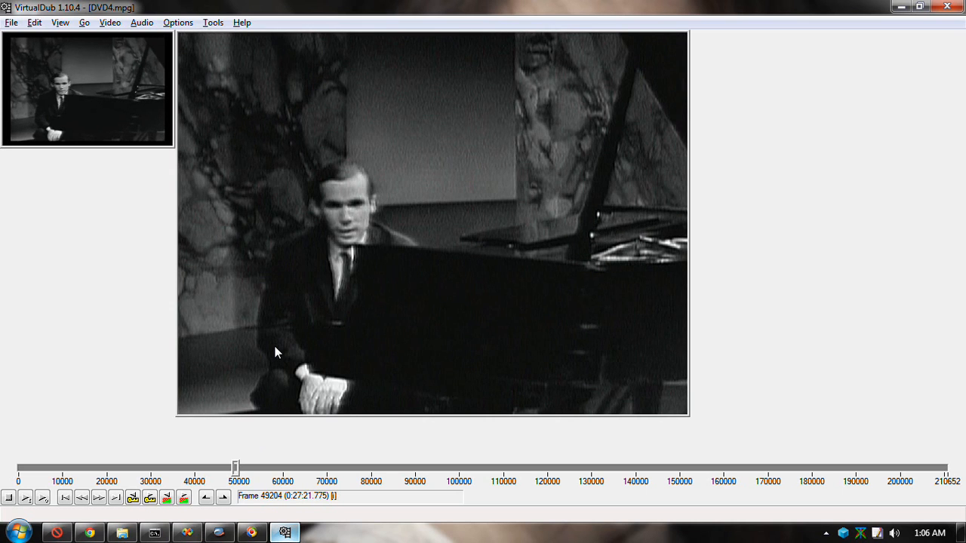
Step: Enable the smoother filter, adjust its detail threshold to g:1200 using the filter preview, and apply the filter chain
key("ctrl+f")
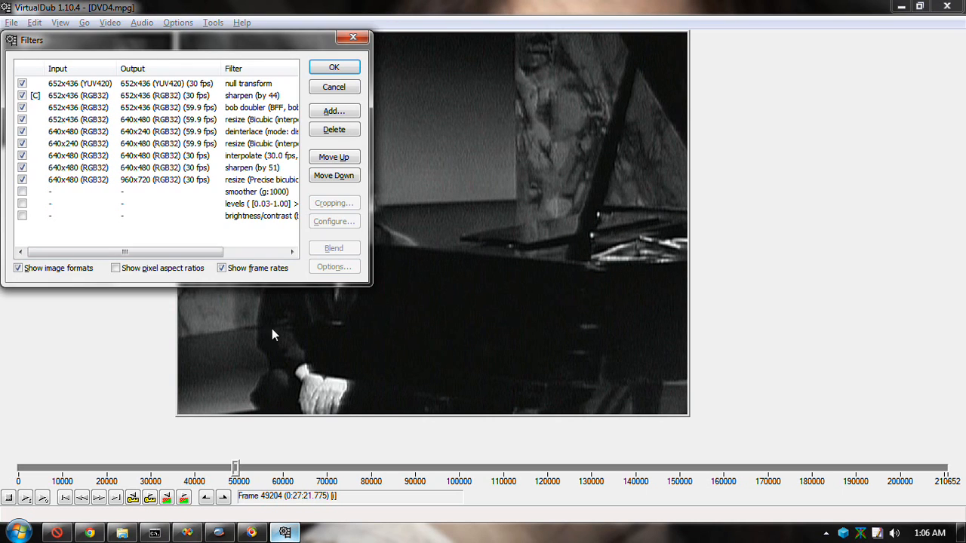
left_click(111, 194)
left_click(23, 192)
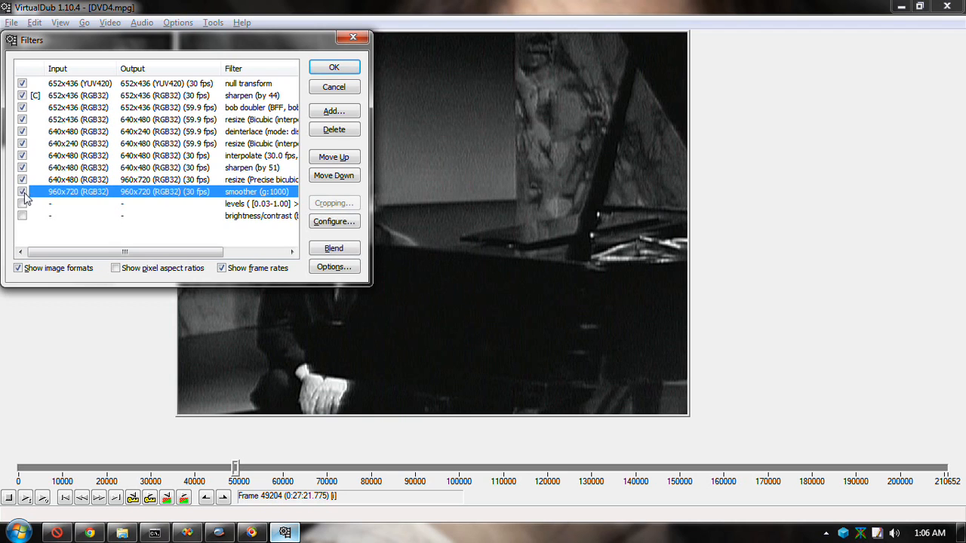
left_click(326, 223)
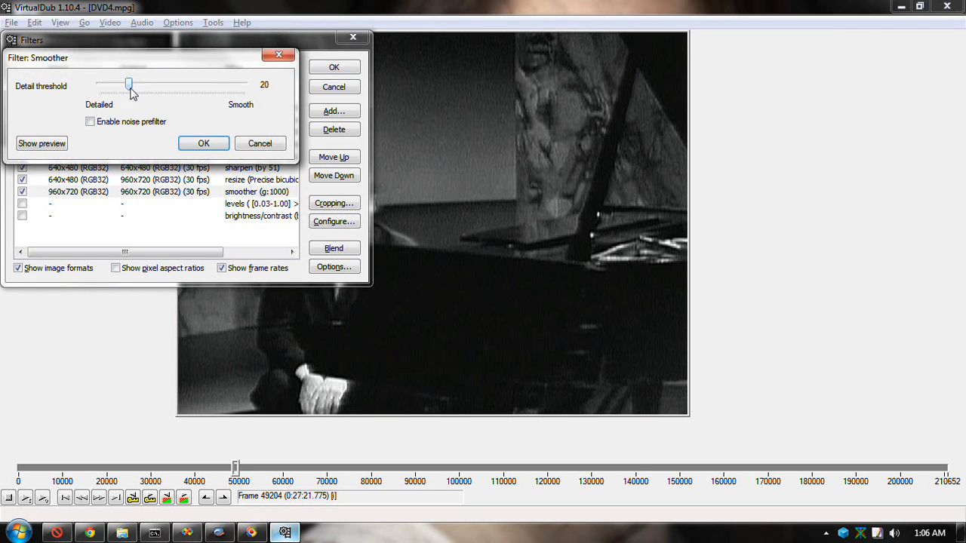
left_click_drag(128, 85, 75, 90)
left_click(44, 147)
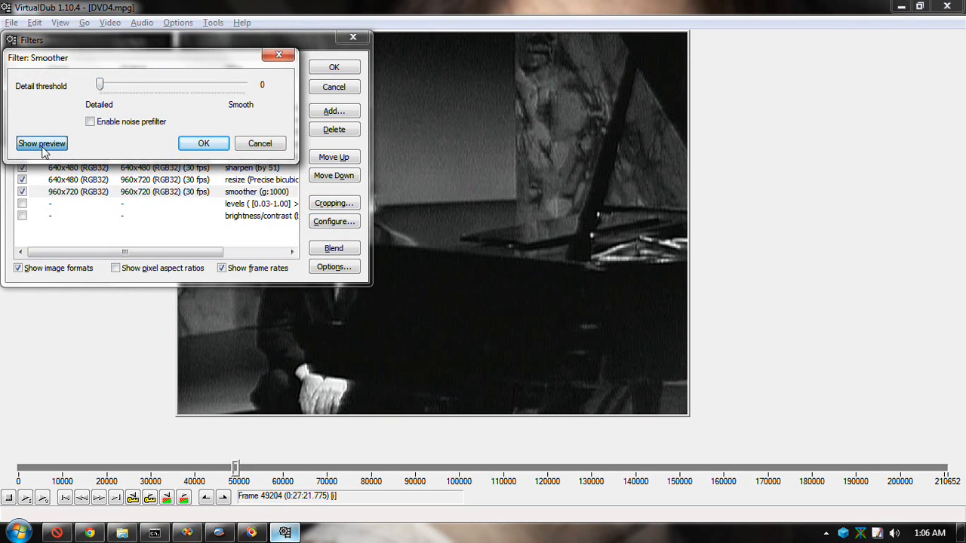
left_click(99, 87)
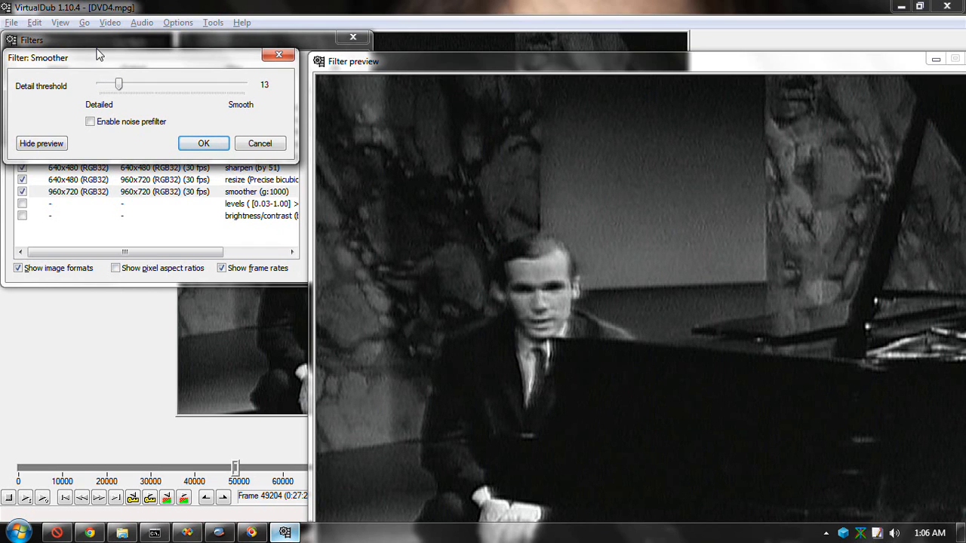
key("Right")
key("Right")
left_click(198, 147)
left_click(334, 68)
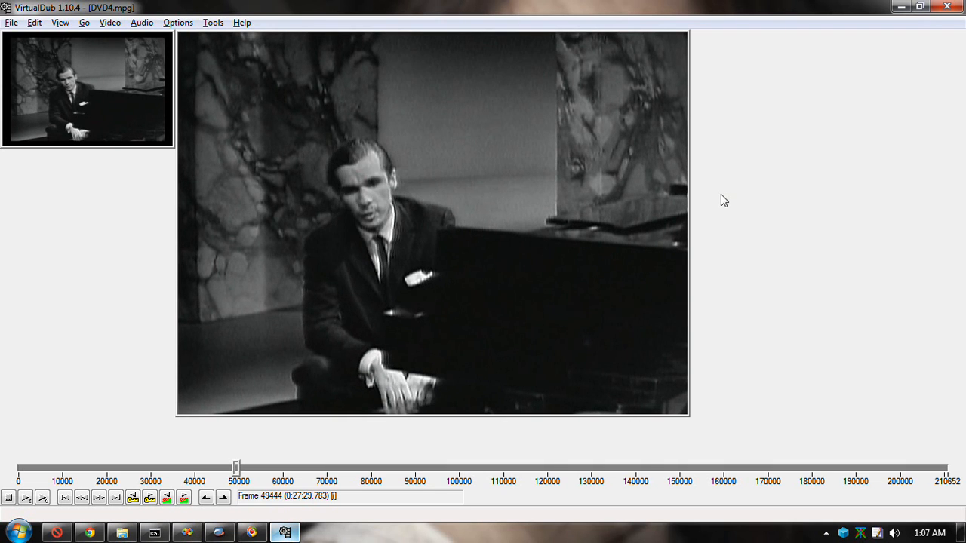
Step: Set the second sharpen filter's amount to 20 using the filter preview, and disable the smoother filter
key("ctrl+f")
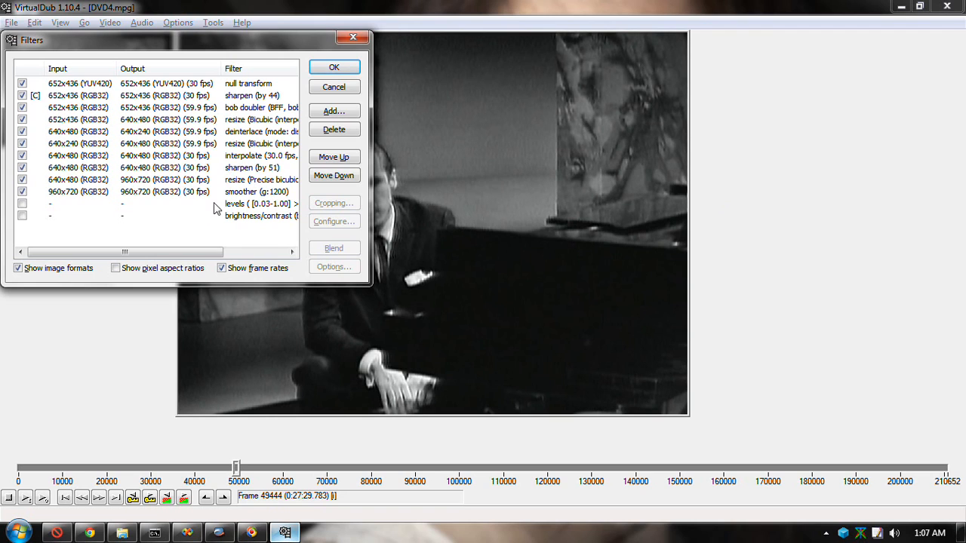
left_click(161, 169)
left_click(334, 221)
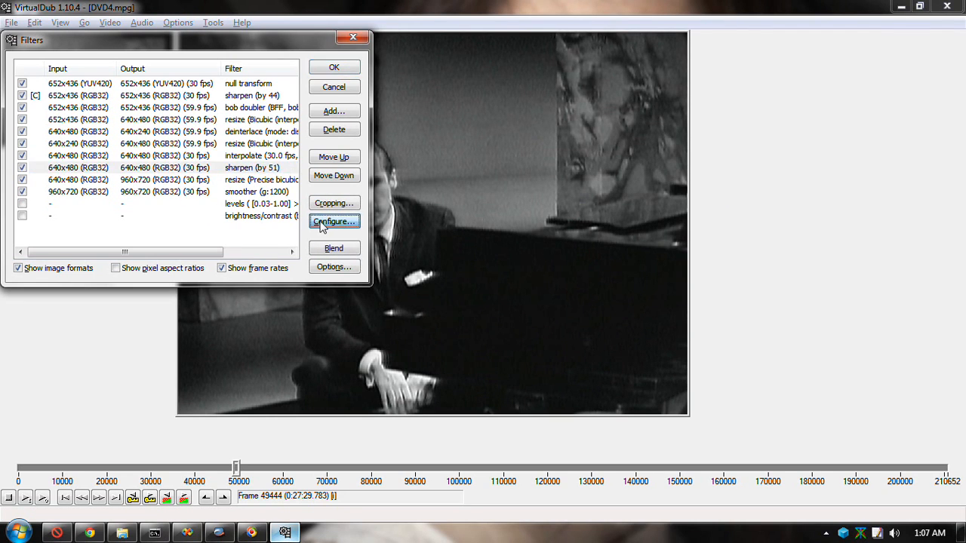
left_click_drag(159, 89, 97, 91)
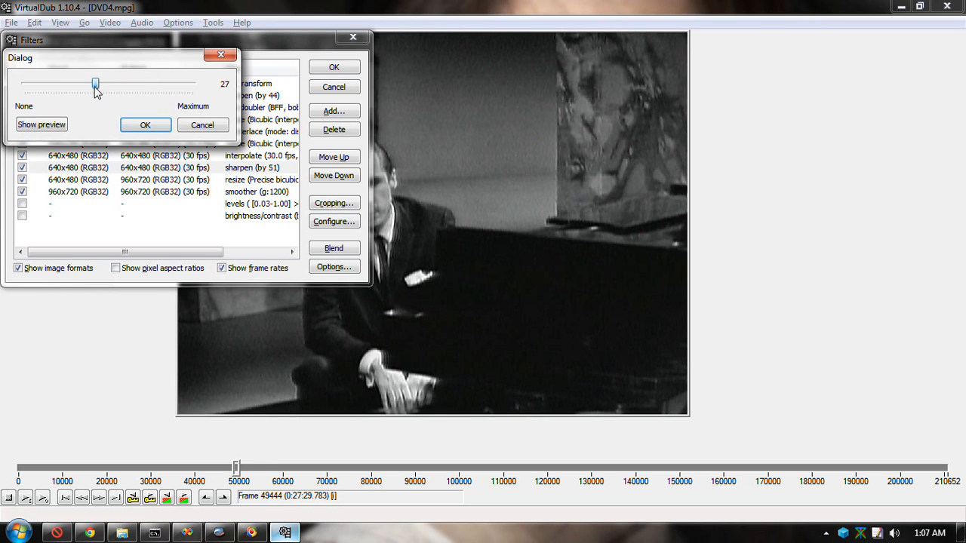
left_click(51, 125)
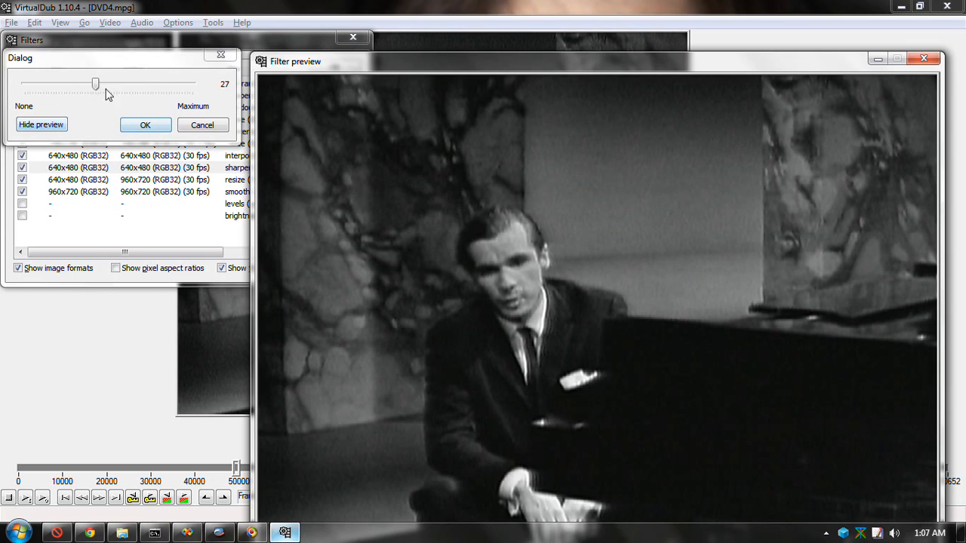
left_click_drag(104, 91, 74, 89)
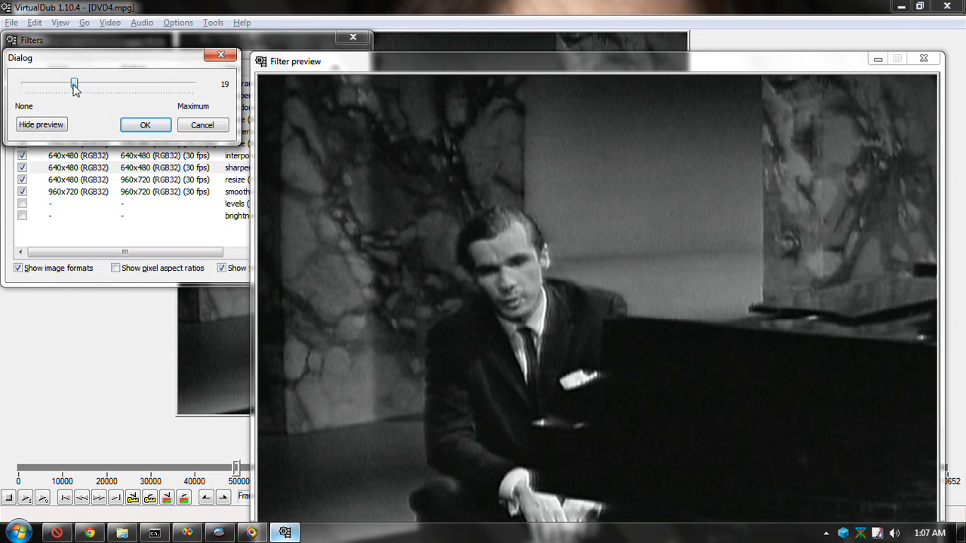
left_click(149, 126)
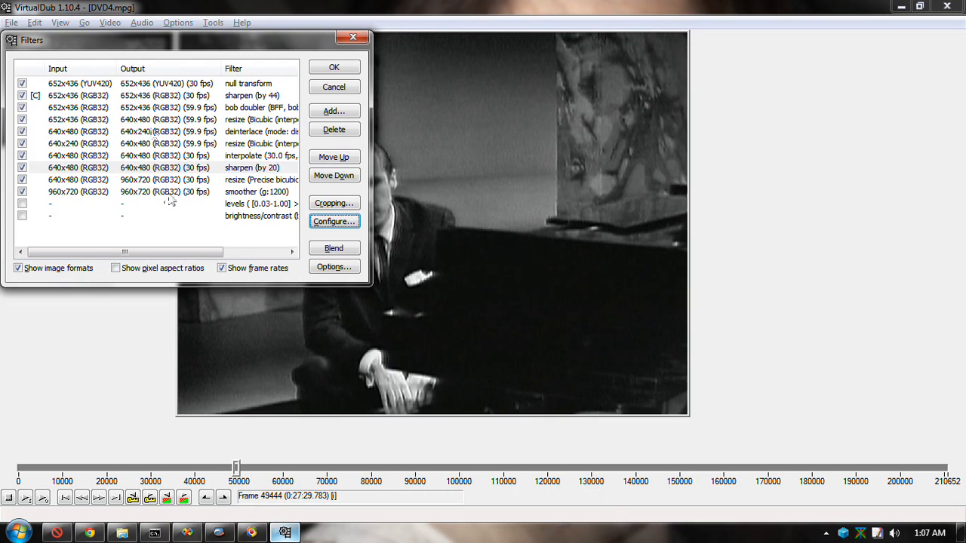
left_click(22, 191)
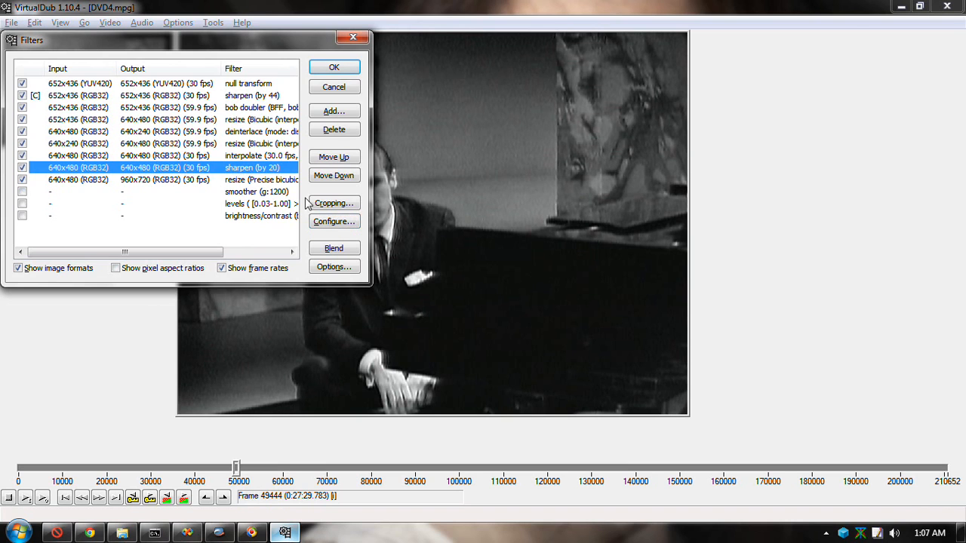
Step: Set the second sharpen filter's amount to 24 using the filter preview
left_click(334, 222)
left_click(41, 125)
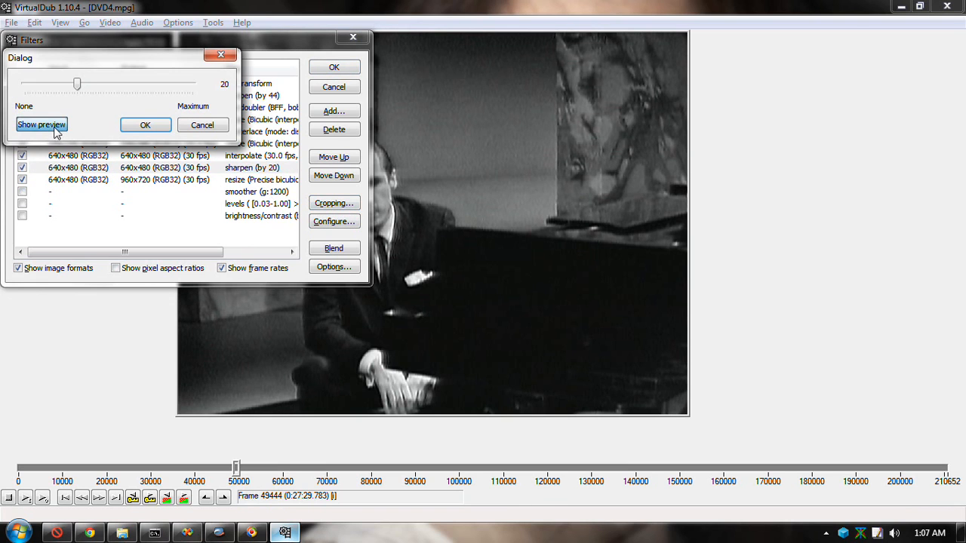
mouse_move(77, 85)
left_mouse_down()
mouse_move(130, 89)
mouse_move(21, 89)
mouse_move(134, 89)
mouse_move(10, 93)
mouse_move(89, 89)
left_mouse_up()
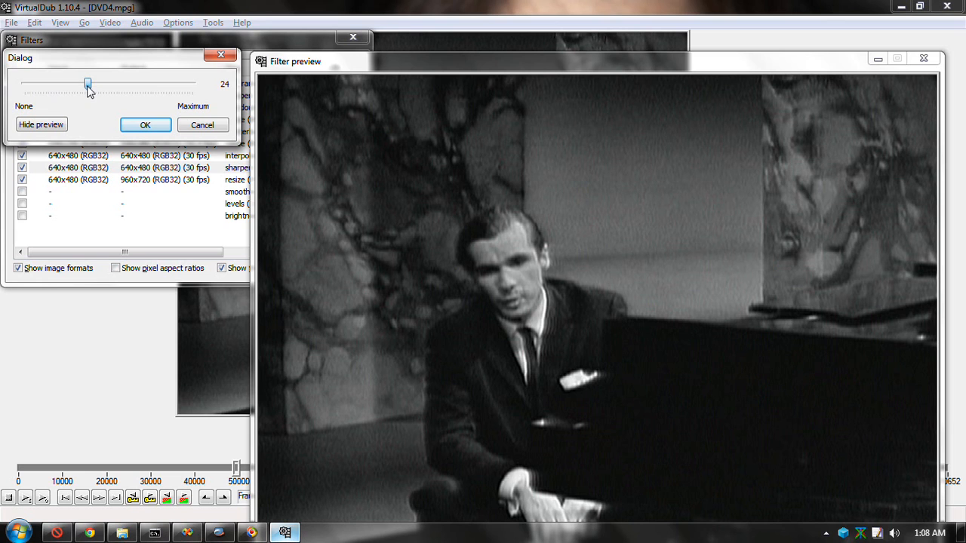
left_click(137, 125)
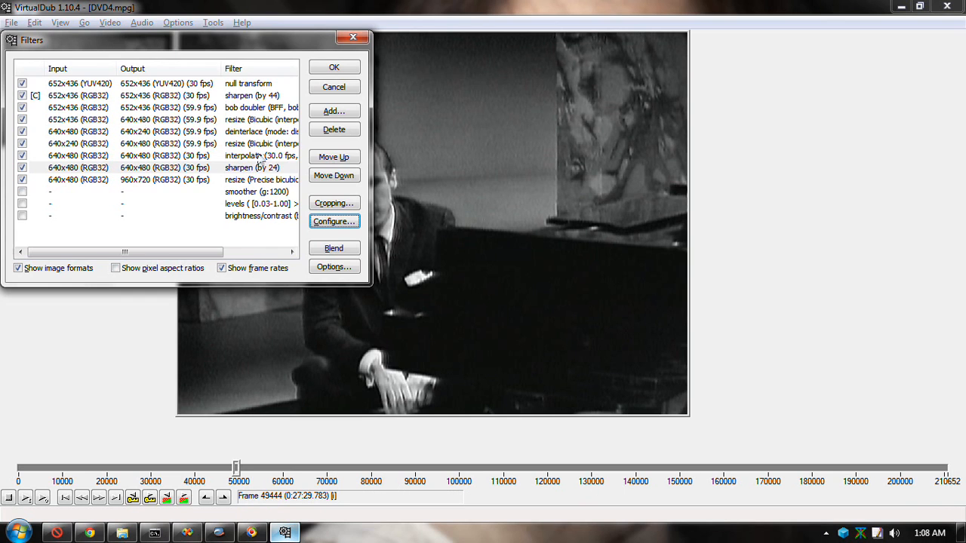
left_click(231, 193)
left_click(322, 224)
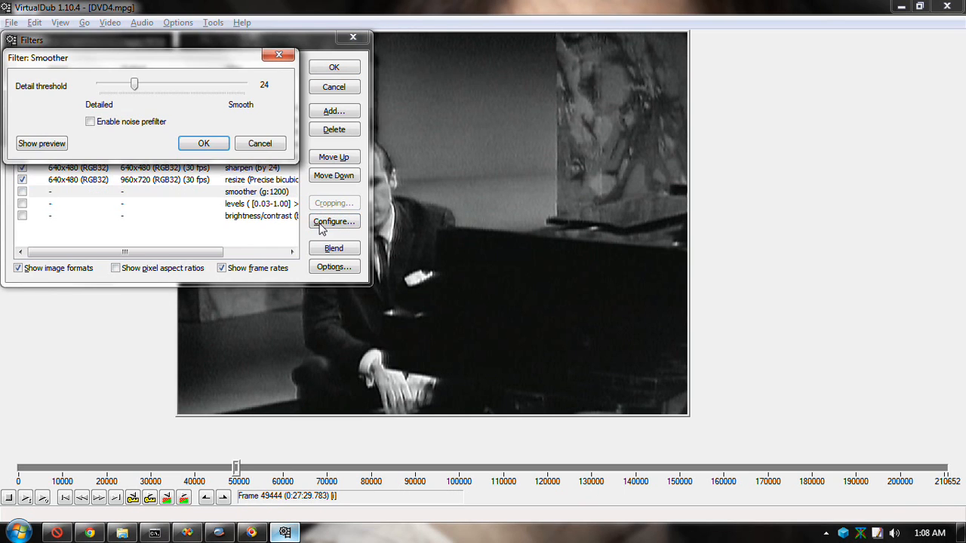
left_click(47, 144)
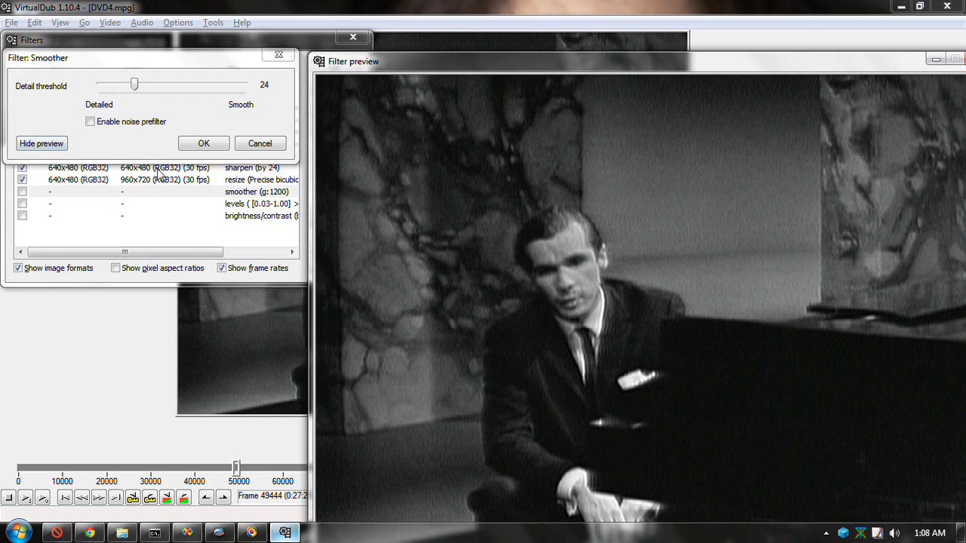
left_click_drag(134, 85, 178, 90)
left_click_drag(149, 90, 77, 97)
left_click(263, 145)
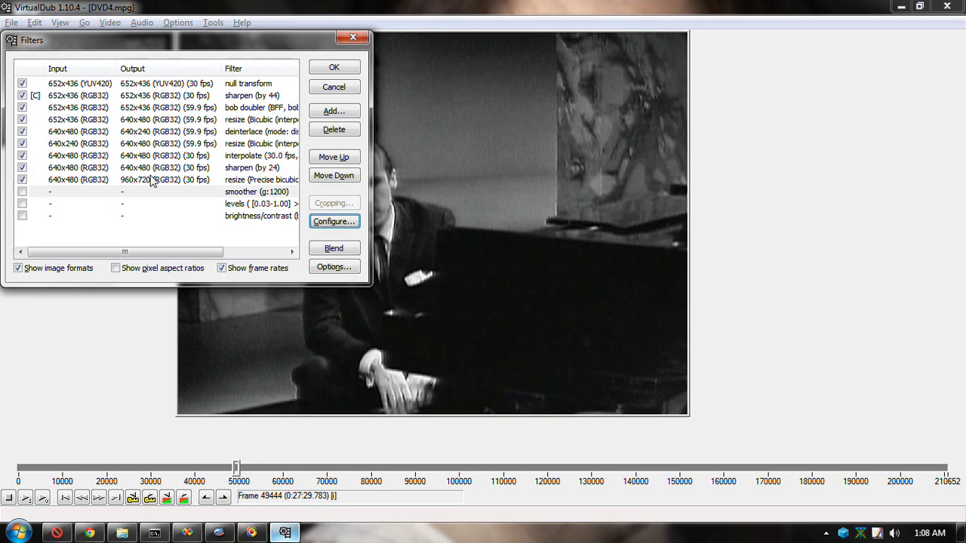
Step: Enable the smoother filter and try detail thresholds up to 38 in its filter preview
left_click(22, 192)
left_click(325, 223)
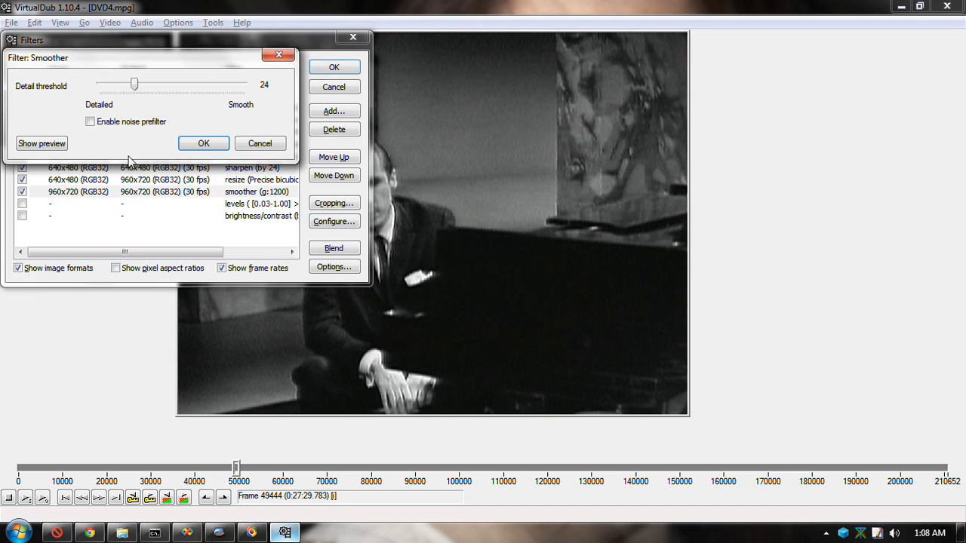
left_click(42, 143)
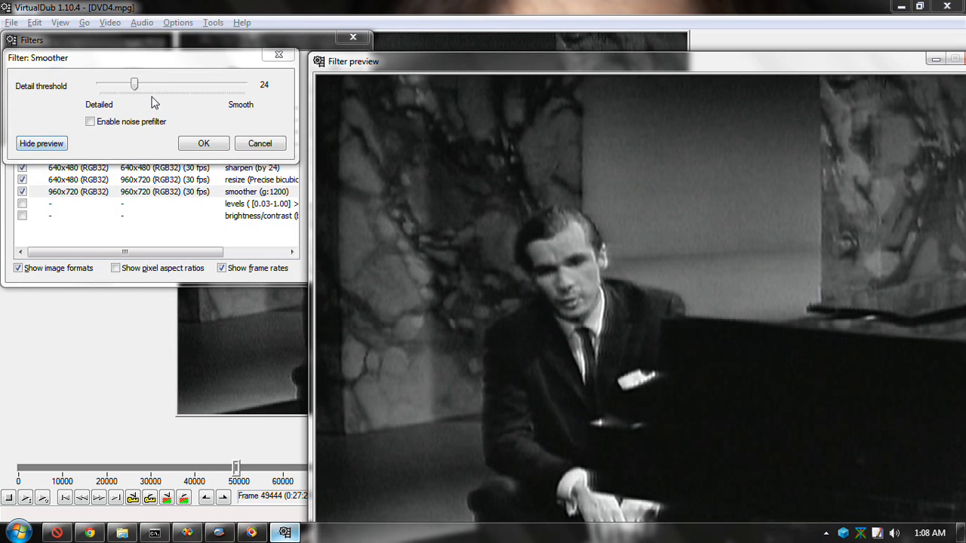
left_click_drag(134, 86, 64, 86)
key("Right")
key("Right")
key("Right")
key("Right")
key("Right")
key("Right")
key("Right")
key("Right")
key("Right")
key("Right")
key("Right")
key("Right")
key("Right")
key("Right")
key("Right")
key("Right")
key("Right")
key("Right")
key("Right")
key("Right")
key("Right")
key("Right")
key("Right")
key("Right")
key("Right")
key("Right")
key("Right")
key("Right")
key("Right")
key("Right")
key("Right")
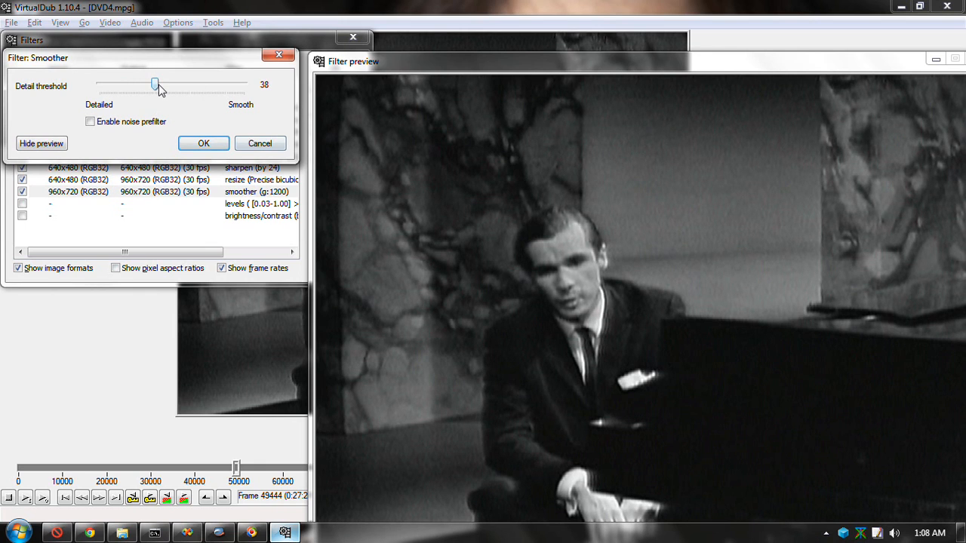
Step: Enable the smoother's noise prefilter and try detail thresholds up to 30 in the preview
left_click_drag(157, 87, 114, 88)
left_click(91, 122)
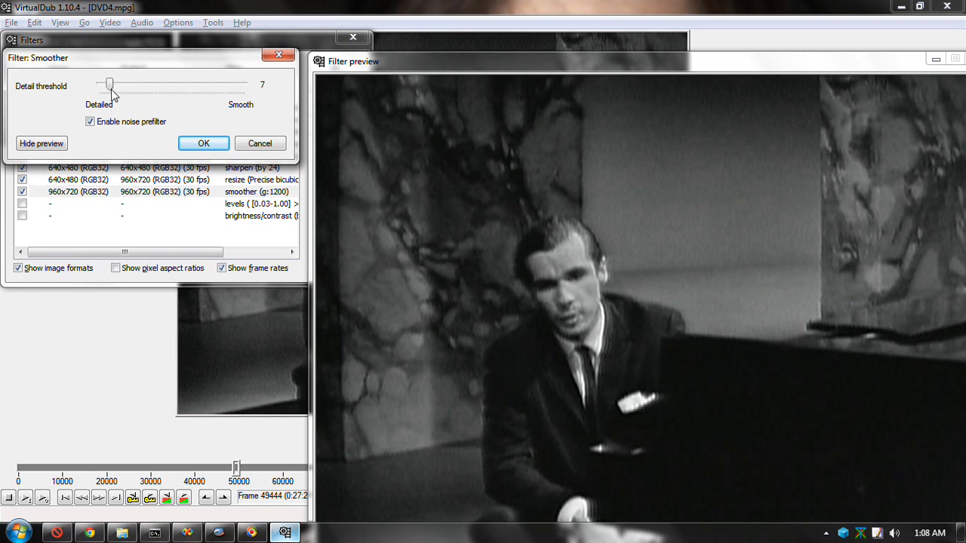
left_click_drag(106, 89, 87, 87)
key("Right")
key("Right")
key("Right")
key("Right")
key("Right")
key("Right")
key("Right")
key("Right")
key("Right")
key("Right")
key("Right")
key("Right")
key("Right")
key("Left")
key("Left")
key("Left")
key("Left")
key("Right")
key("Left")
key("Right")
key("Right")
key("Right")
key("Right")
key("Right")
key("Right")
key("Right")
key("Right")
key("Right")
key("Right")
key("Right")
key("Right")
key("Right")
key("Right")
key("Right")
key("Right")
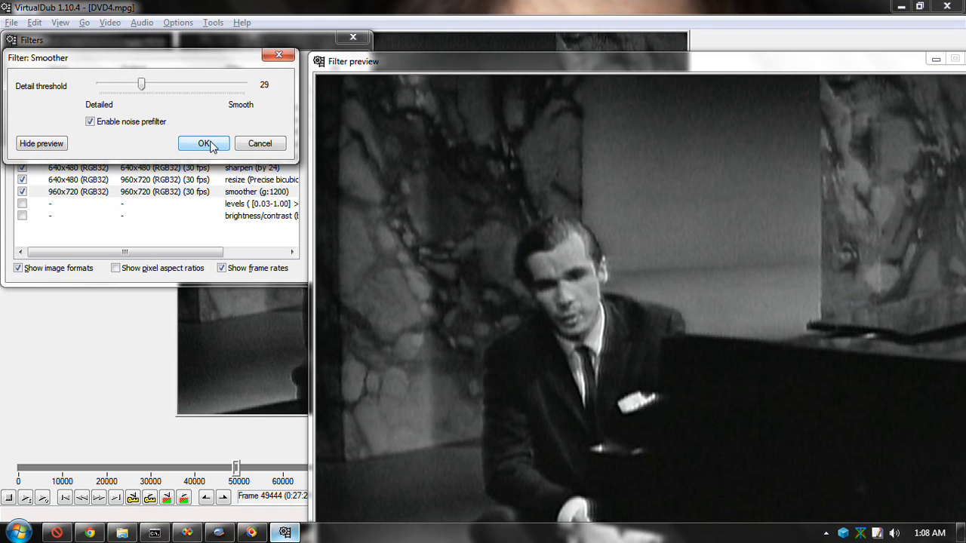
key("Right")
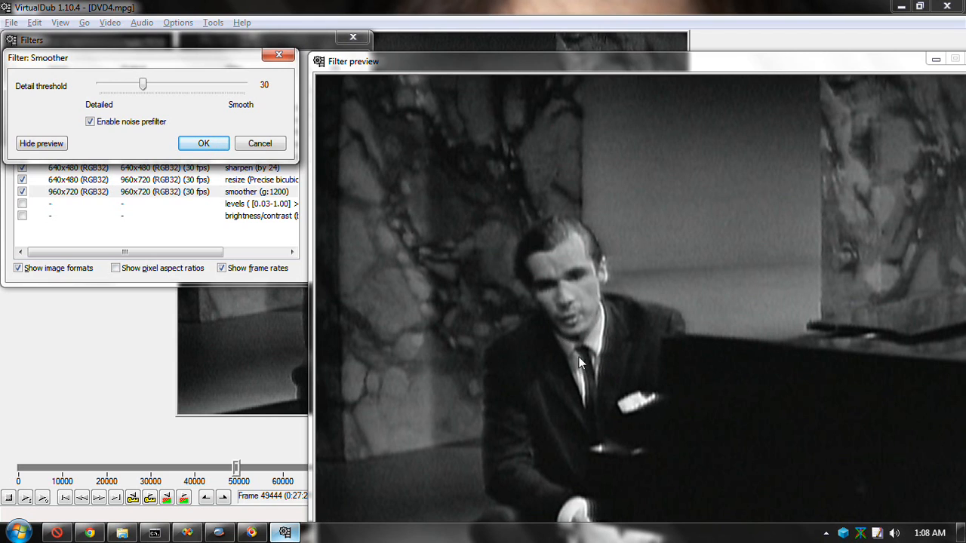
Step: Lower the smoother's detail threshold to g:550 using the preview and apply the filter chain
left_click_drag(143, 85, 101, 86)
key("Right")
key("Right")
key("Right")
key("Right")
key("Right")
key("Right")
key("Right")
key("Right")
key("Right")
key("Right")
key("Right")
key("Right")
key("Right")
key("Right")
key("Right")
key("Right")
key("Right")
key("Right")
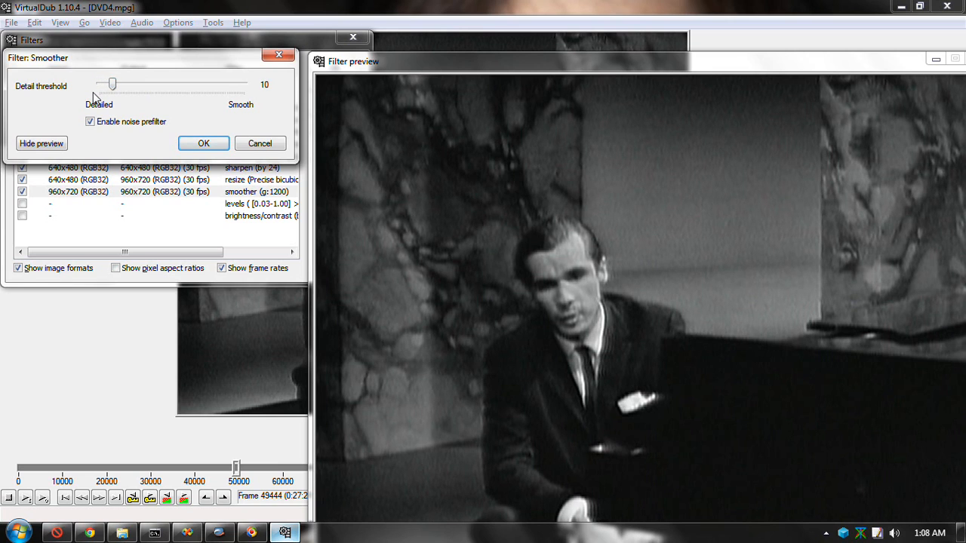
key("Right")
key("Right")
key("Right")
key("Right")
key("Right")
key("Right")
left_click_drag(141, 86, 122, 86)
left_click_drag(122, 88, 114, 87)
mouse_move(116, 88)
left_mouse_down()
mouse_move(87, 90)
mouse_move(117, 91)
left_mouse_up()
left_click(195, 144)
left_click(336, 66)
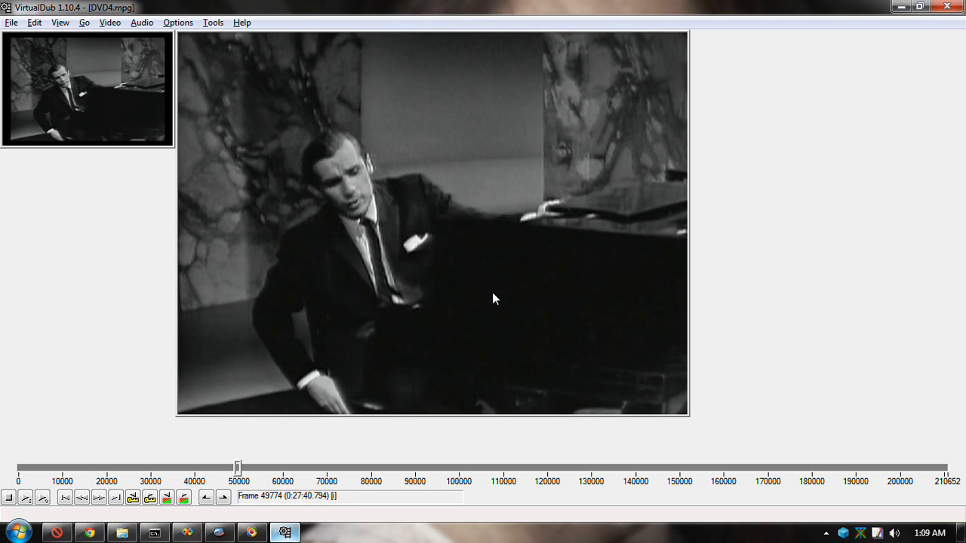
Step: Go to about frame 80713 and zoom the input preview to 100% and the output preview to 66% for comparison
left_click_drag(231, 477, 374, 497)
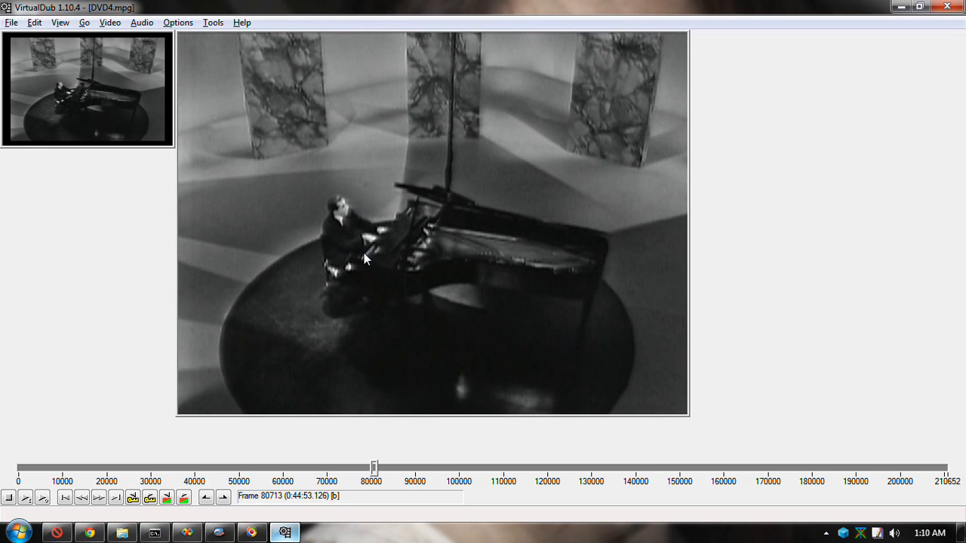
right_click(92, 65)
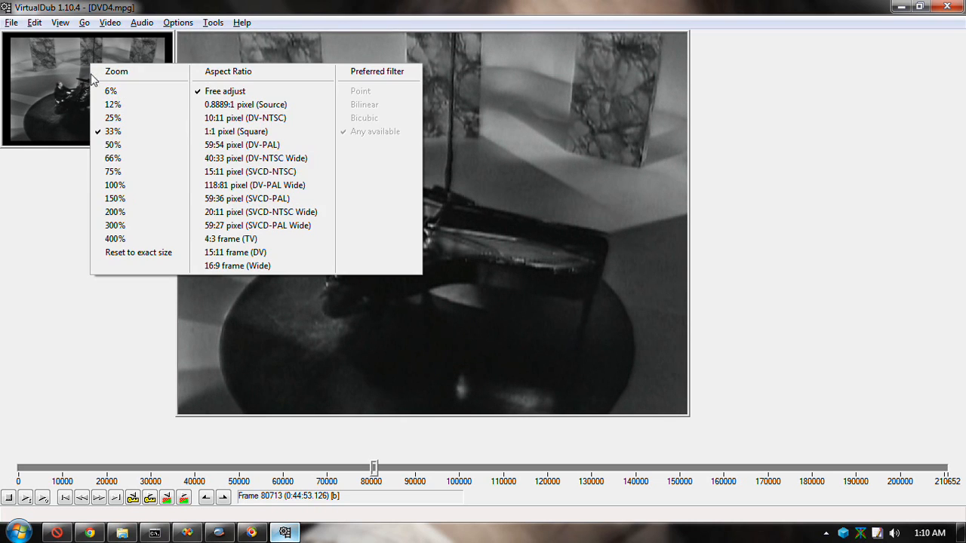
left_click(126, 190)
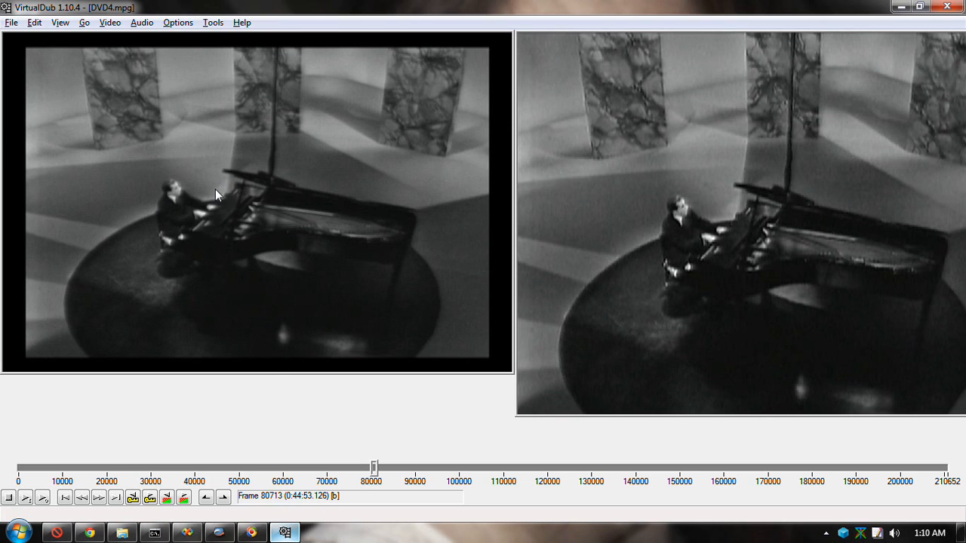
right_click(159, 173)
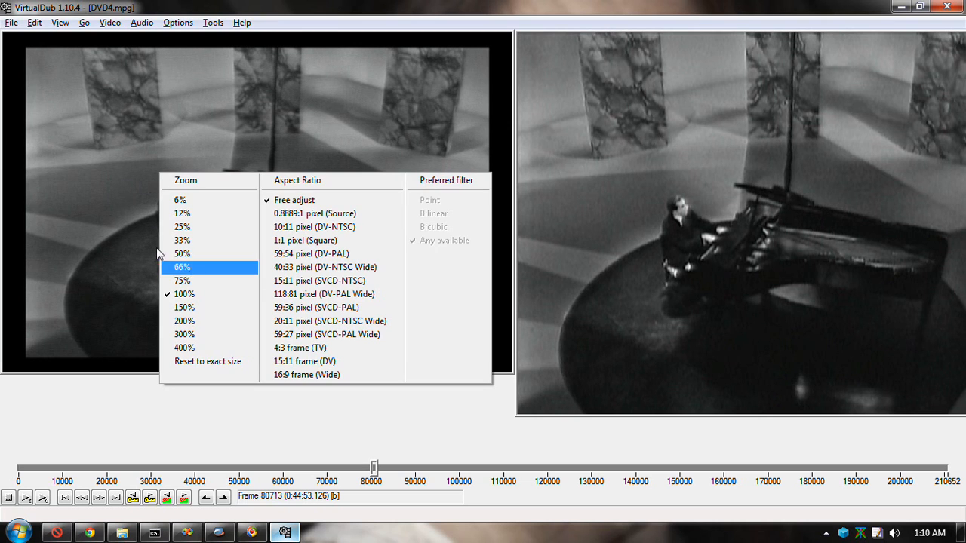
left_click(474, 7)
right_click(616, 240)
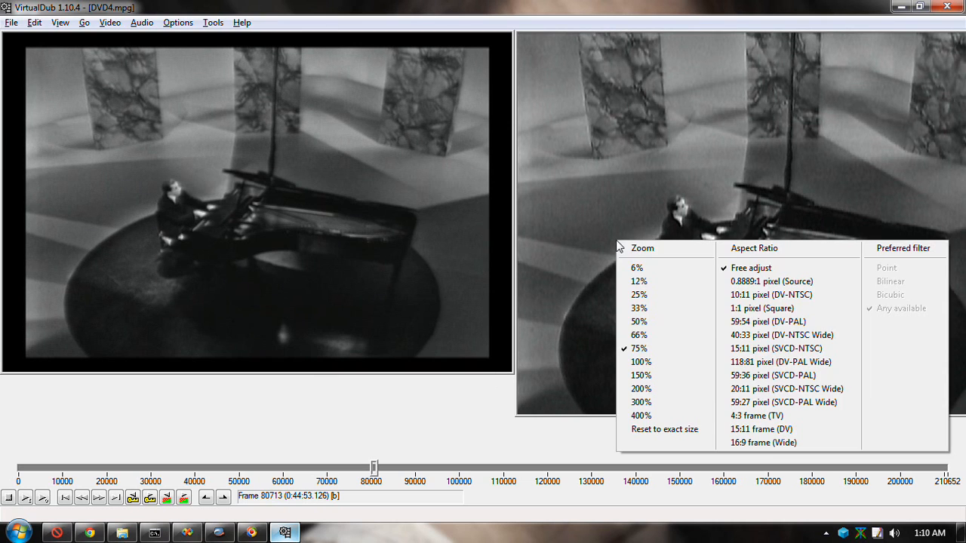
left_click(638, 335)
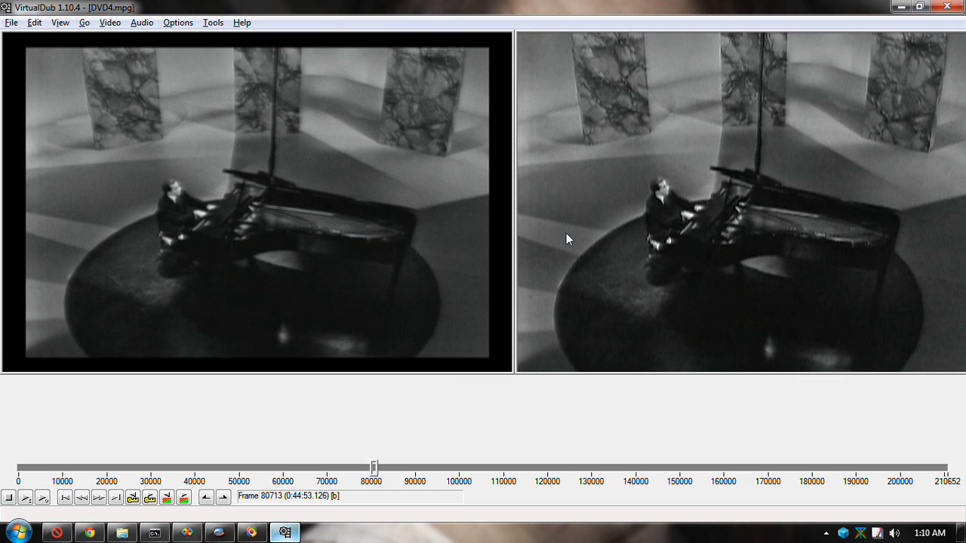
Step: Set the first sharpen filter's amount to 35 using the filter preview and apply the filter chain
key("ctrl+f")
left_click(195, 96)
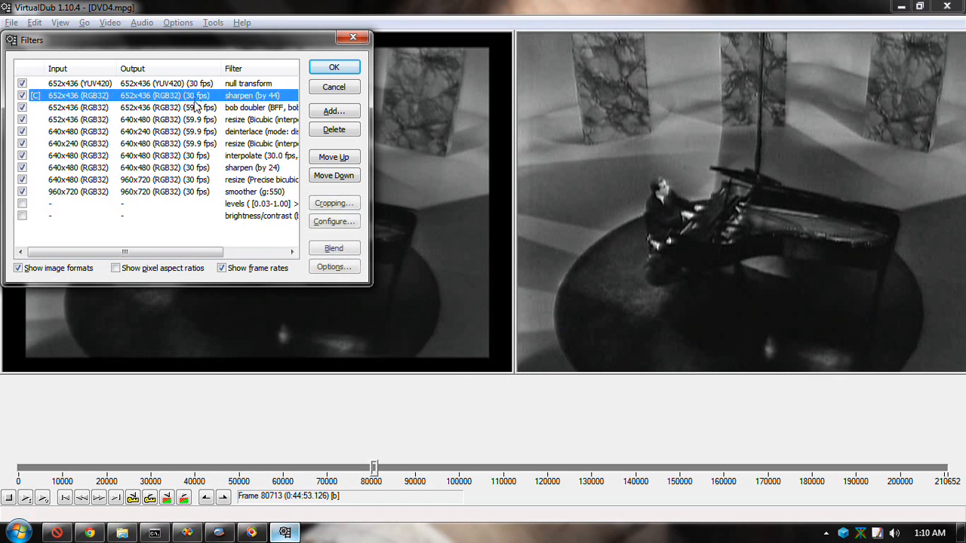
left_click(340, 220)
left_click(42, 125)
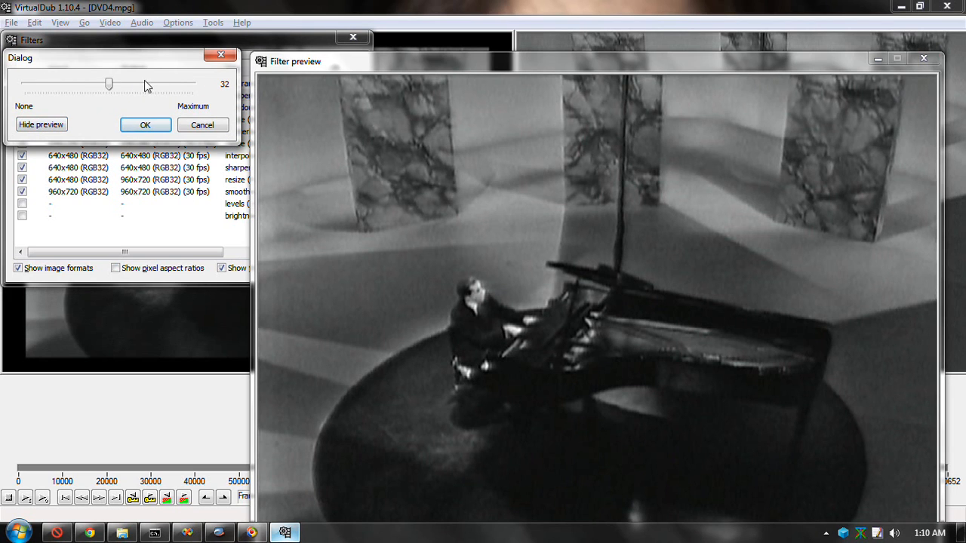
left_click(107, 89)
left_click_drag(78, 86, 117, 88)
left_click(144, 124)
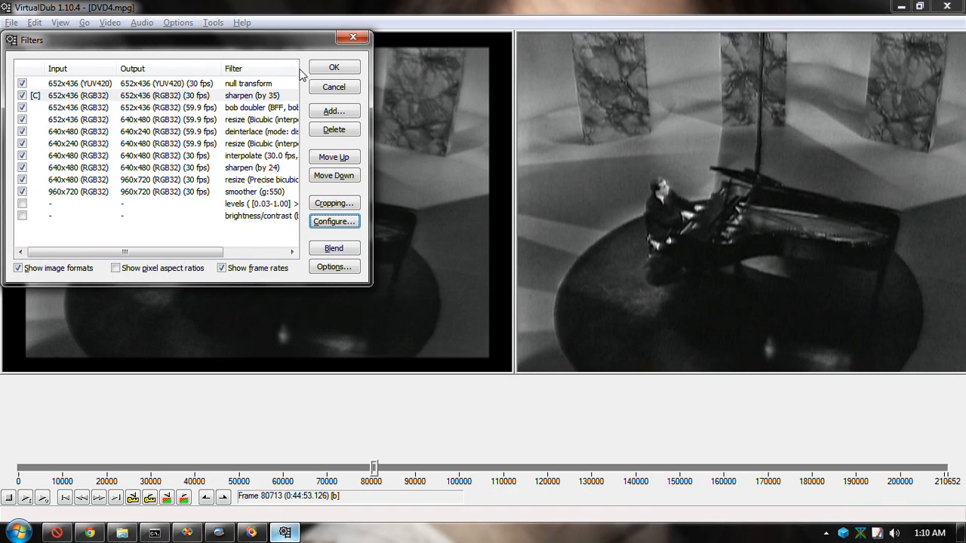
left_click(333, 69)
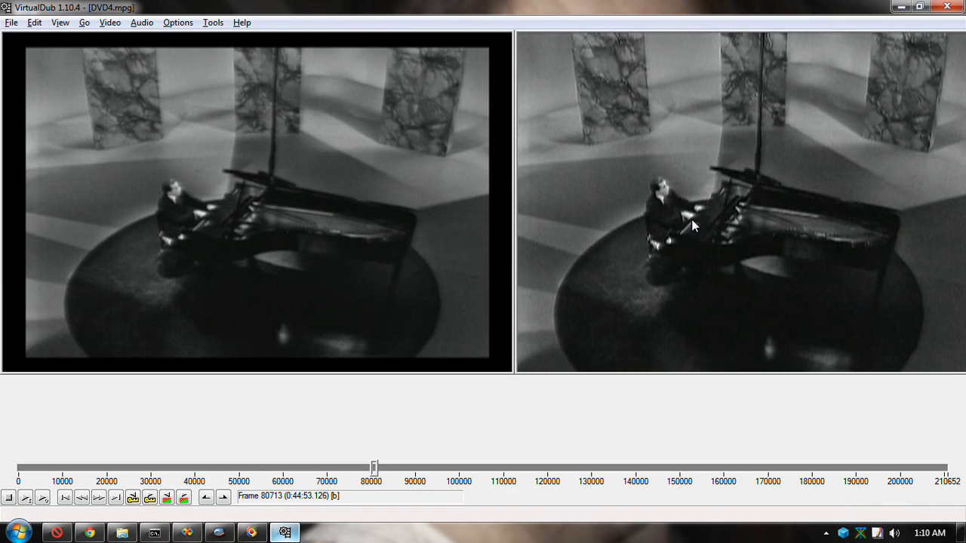
Step: Step forward frame by frame to compare the source and filtered video during motion
key("Right")
key("Right")
key("Right")
key("Right")
key("Right")
key("Right")
key("Right")
key("Right")
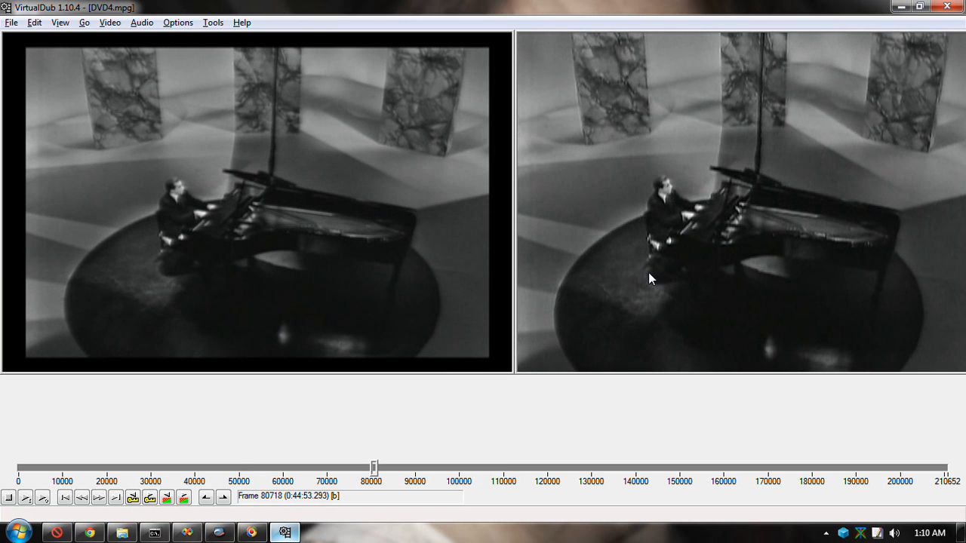
key("Right")
key("Right")
key("Right")
key("Right")
key("Right")
key("Right")
key("Right")
Step: Disable the deinterlace filter and every enabled filter after it through the smoother, and apply the shortened chain
key("ctrl+f")
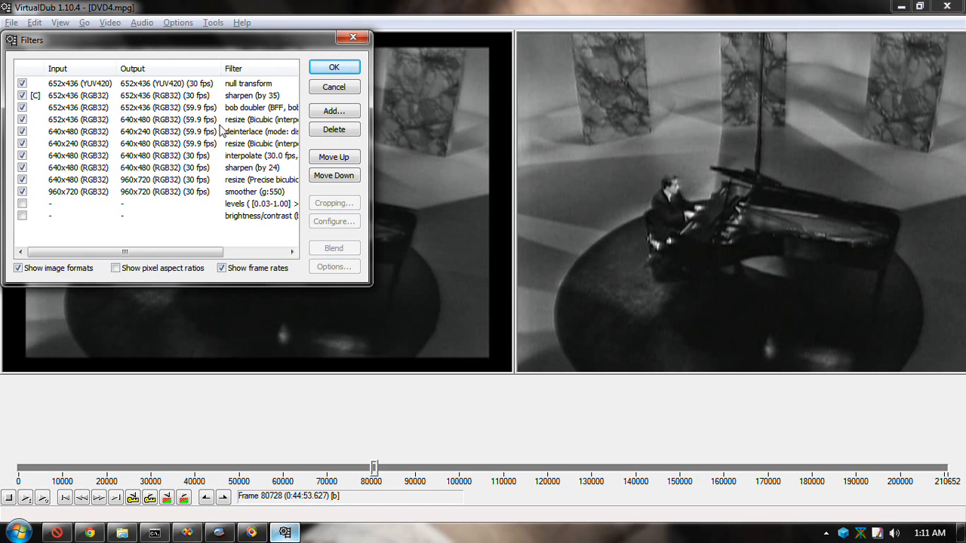
left_click(22, 131)
left_click(22, 144)
left_click(21, 156)
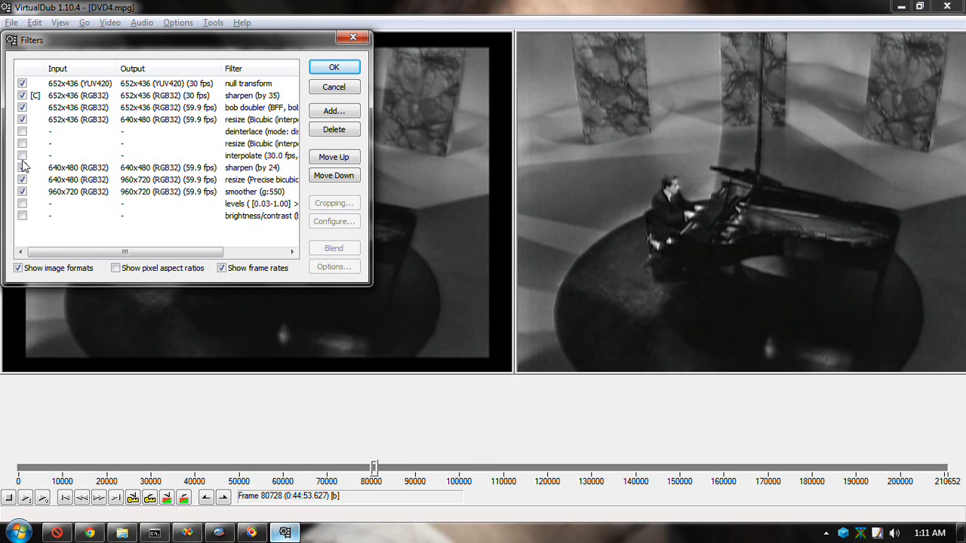
left_click(22, 167)
left_click(21, 180)
left_click(22, 192)
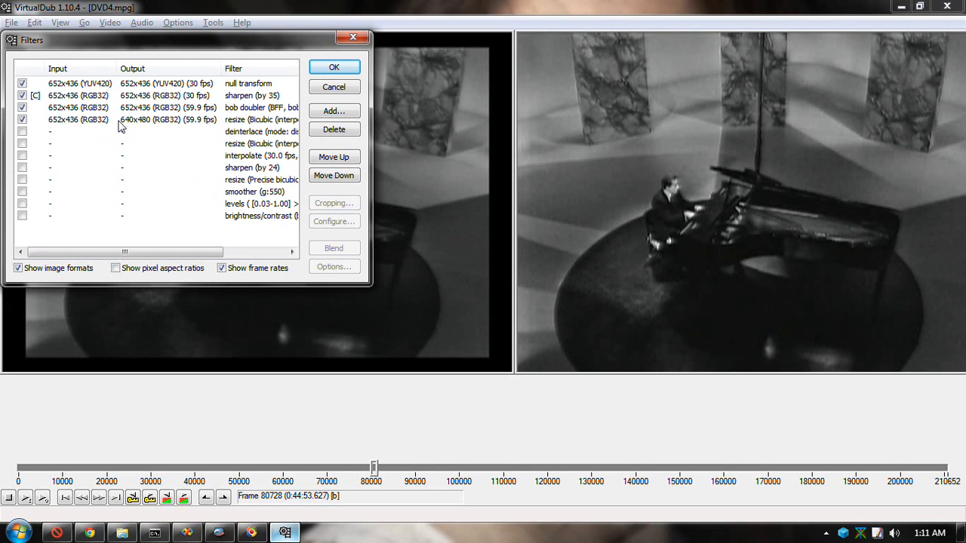
left_click(333, 67)
Step: Zoom the output preview to 100% and the input preview to 75%, and advance a few frames
right_click(693, 147)
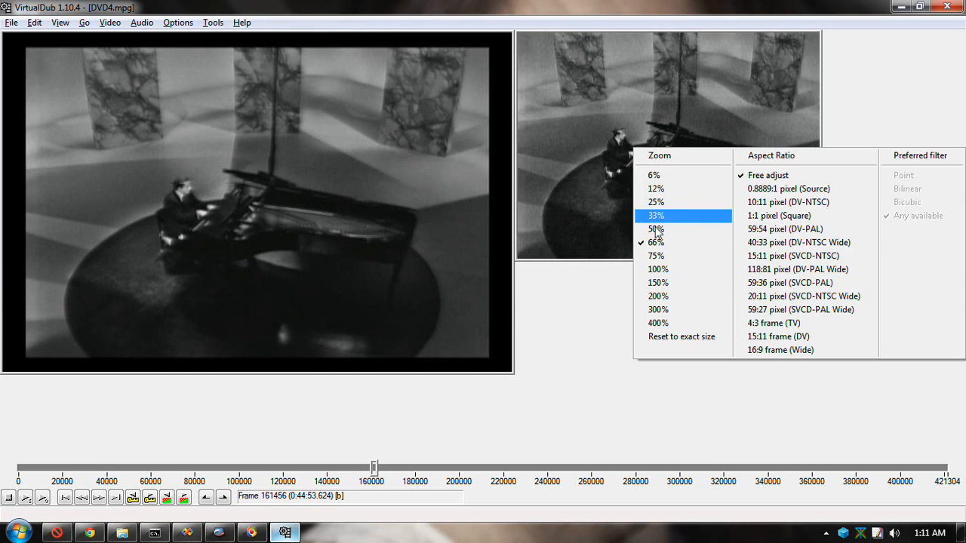
left_click(656, 271)
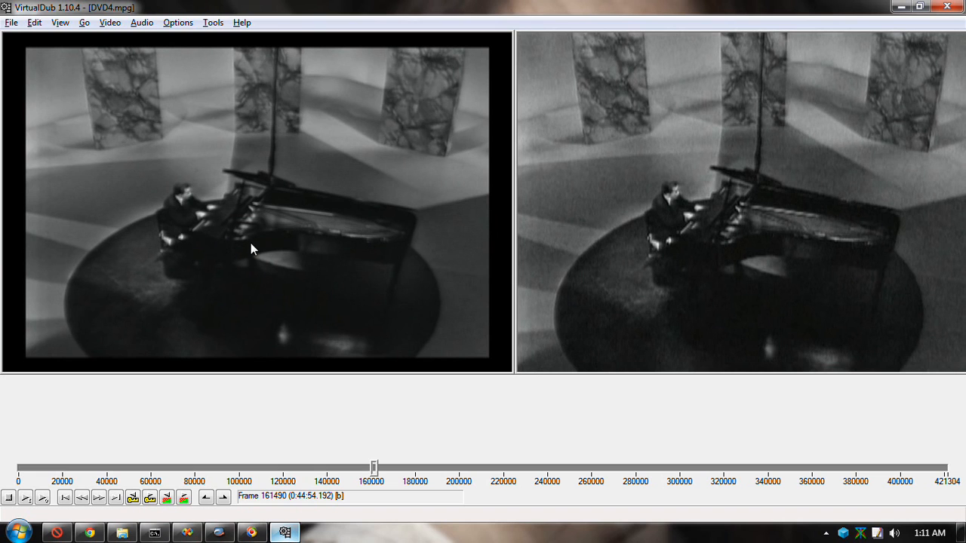
right_click(243, 190)
left_click(268, 294)
key("Right")
key("Right")
key("Right")
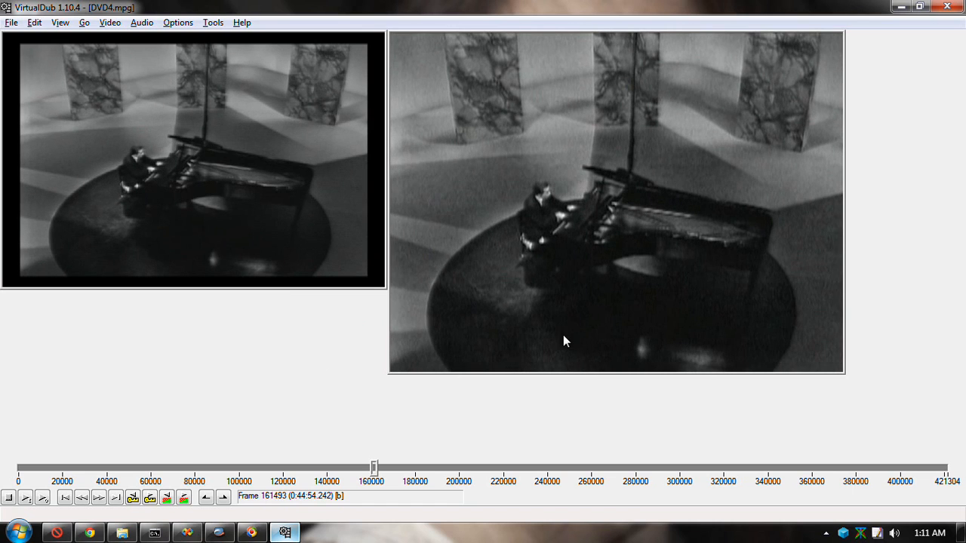
Step: Inspect the source video with the input preview at 150%, and return that preview to 75%
right_click(237, 160)
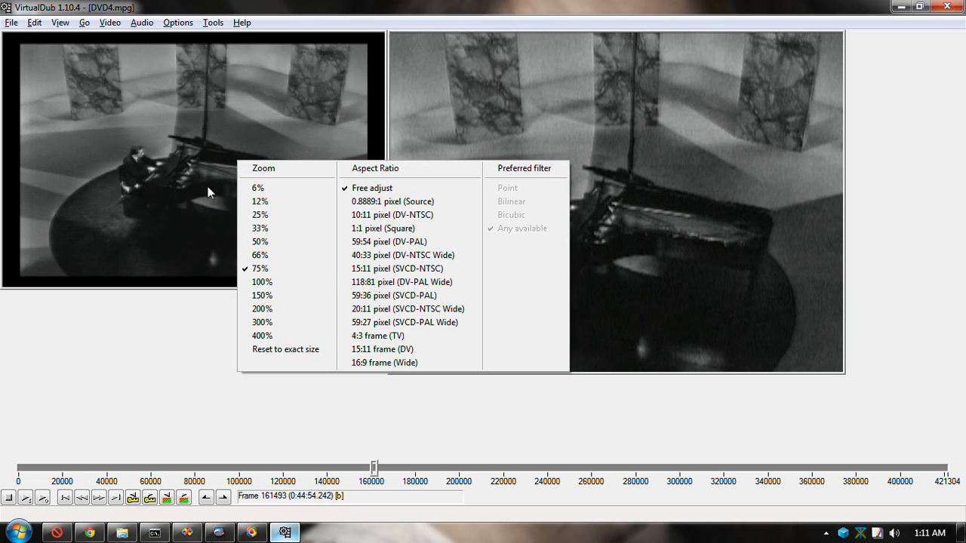
left_click(277, 296)
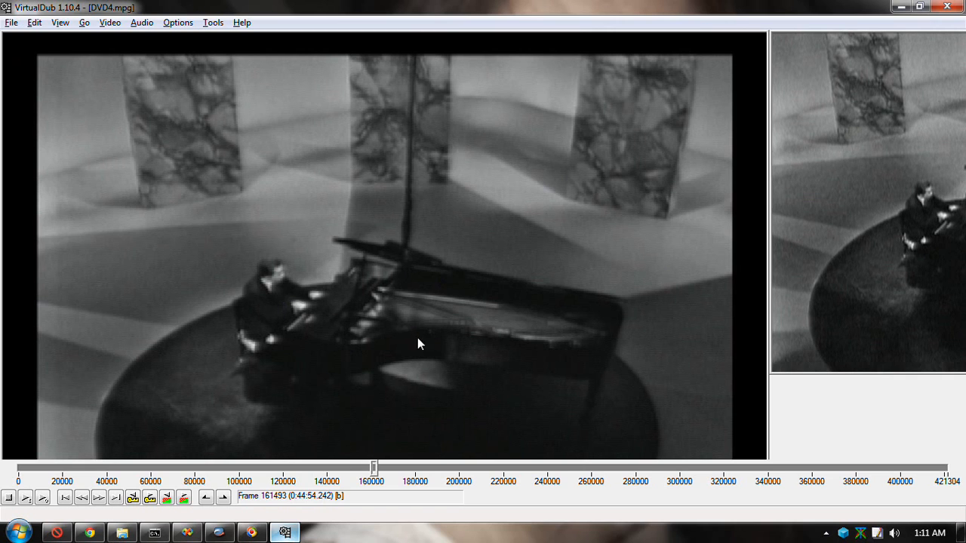
right_click(407, 249)
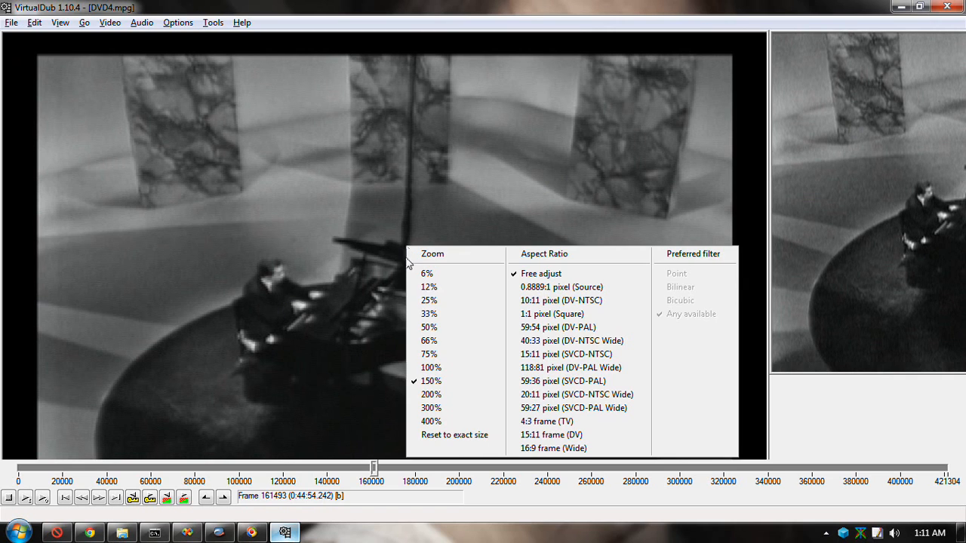
left_click(445, 357)
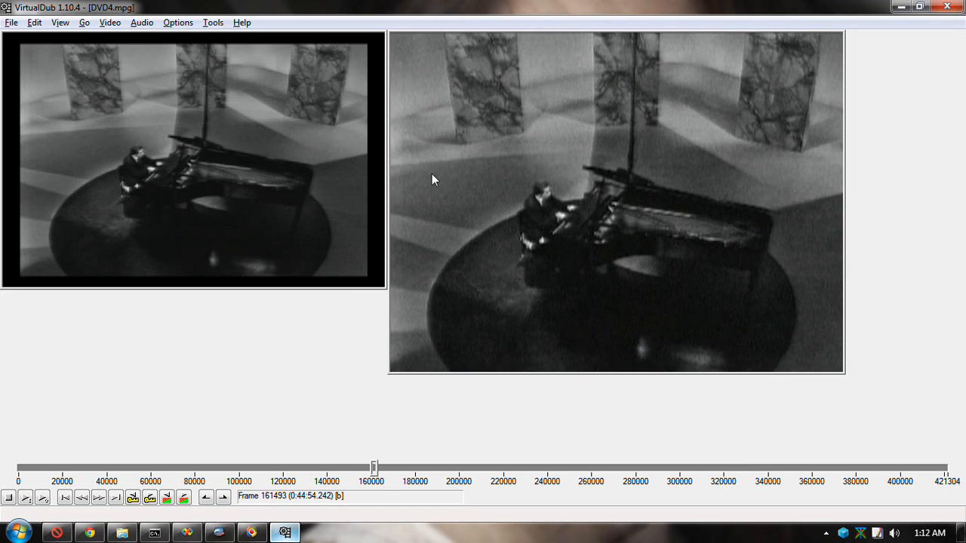
Step: Move the bob doubler filter below the first resize filter and apply the filter chain
key("ctrl+f")
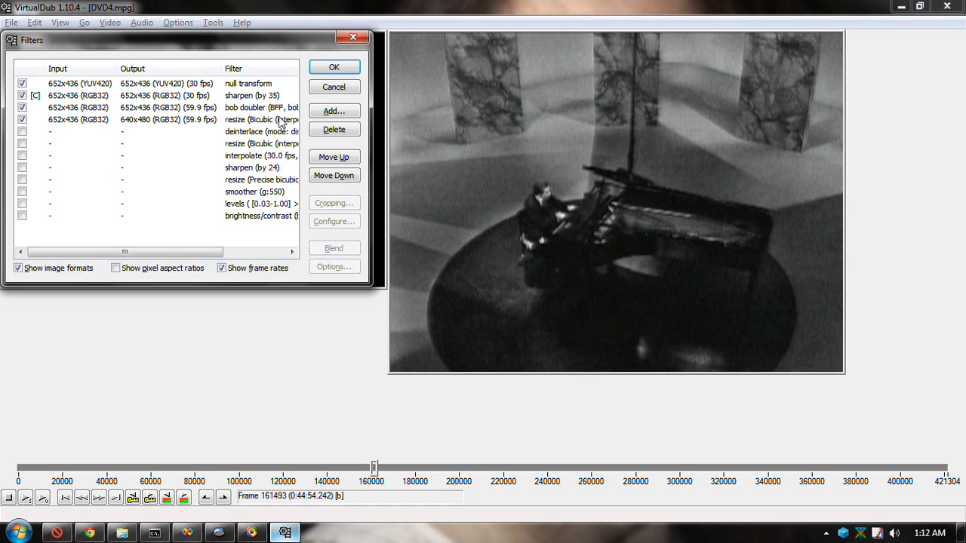
left_click(254, 111)
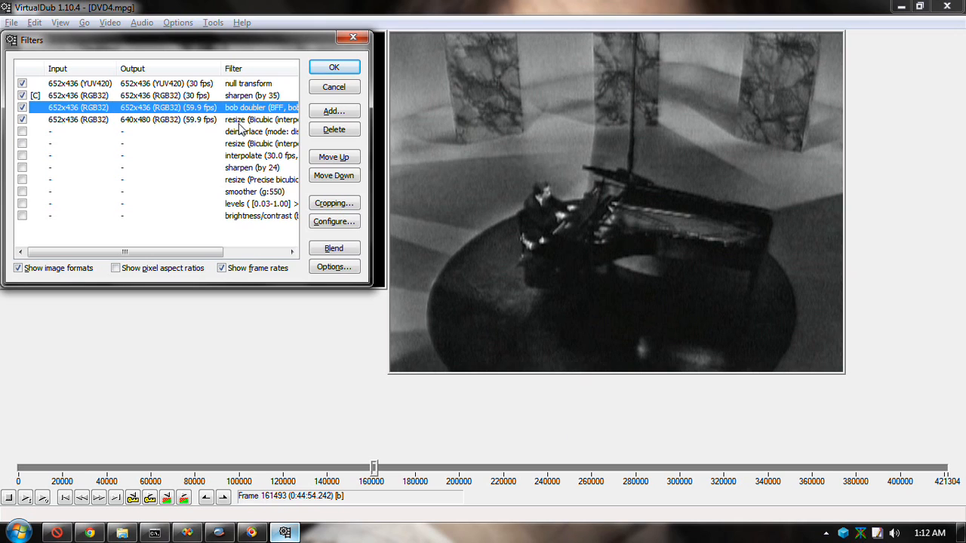
left_click(323, 178)
left_click(334, 69)
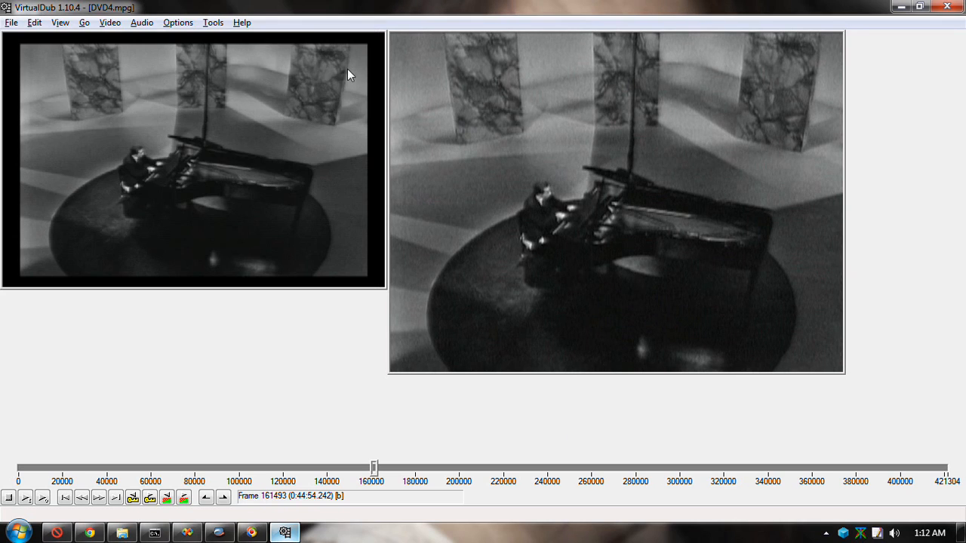
Step: Step forward frame by frame to examine the pianist's motion with bob doubling applied after the resize
key("Right")
key("Right")
key("Right")
key("Right")
key("Right")
key("Right")
key("Right")
key("Right")
key("Right")
key("Right")
key("Right")
key("Right")
key("Right")
key("Right")
key("Right")
key("Right")
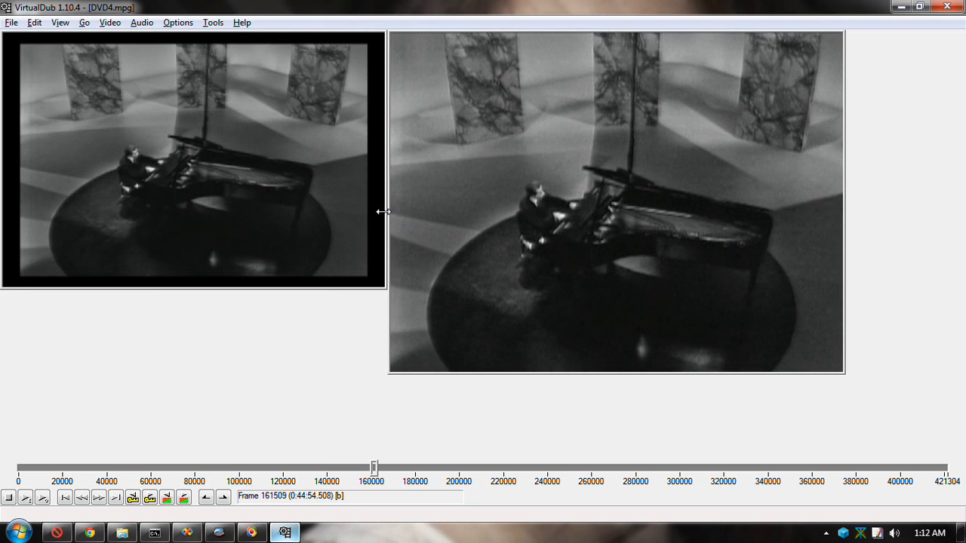
key("Right")
key("Right")
key("Right")
key("Right")
key("Right")
key("Right")
key("Right")
key("Right")
key("Right")
key("Right")
key("Right")
key("Right")
key("Right")
key("Right")
key("Right")
key("Right")
key("Right")
key("Right")
key("Right")
key("Right")
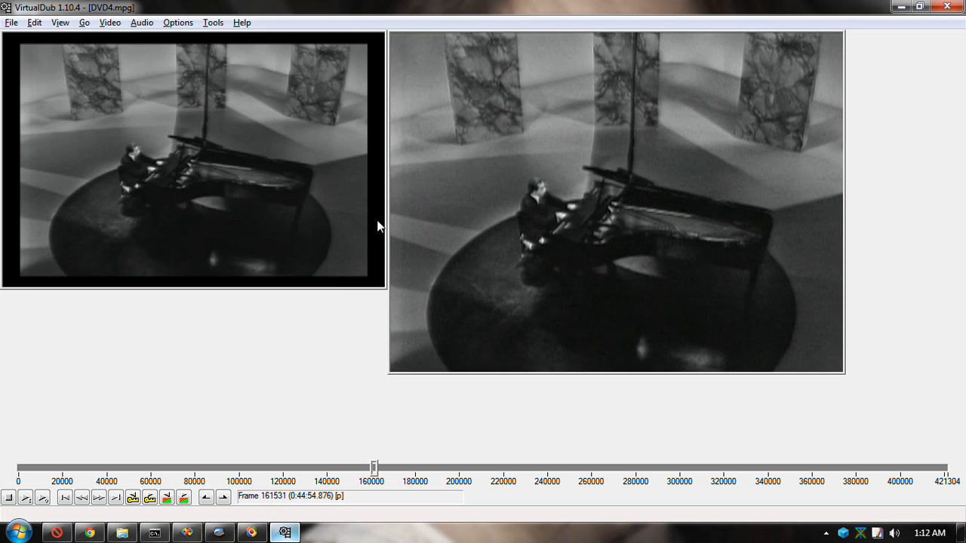
key("Right")
key("Right")
key("Right")
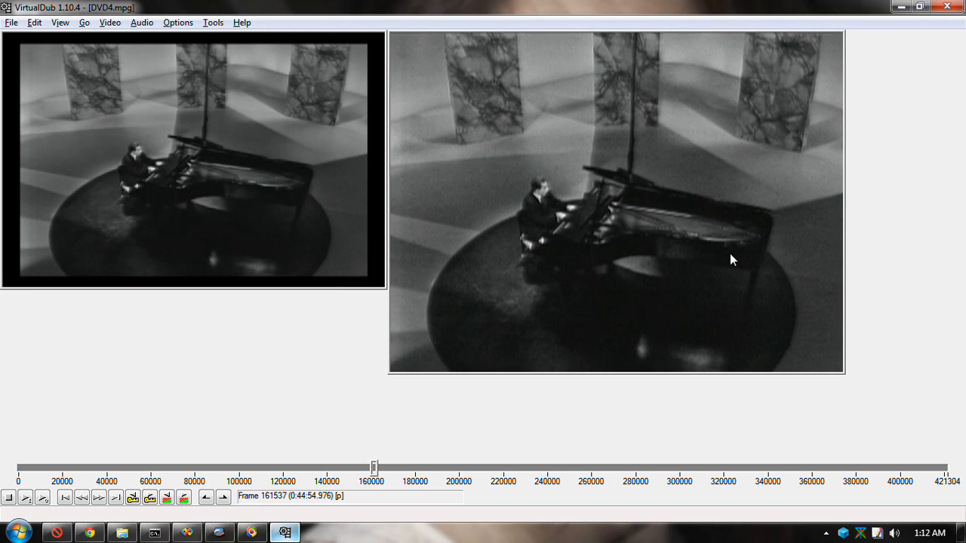
key("Right")
key("Right")
key("Right")
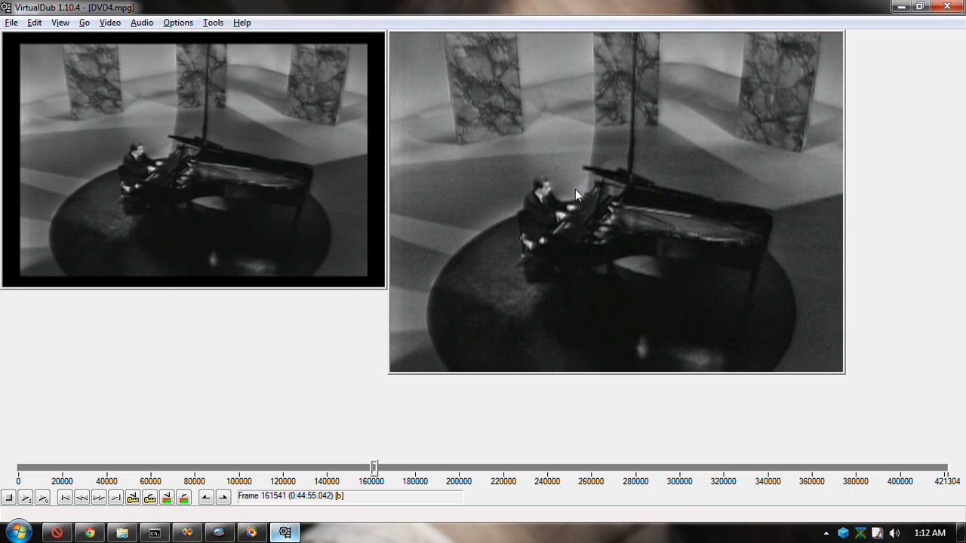
Step: Set the bob doubler's deinterlacing method to Adaptive ELA and apply the filter chain
key("ctrl+f")
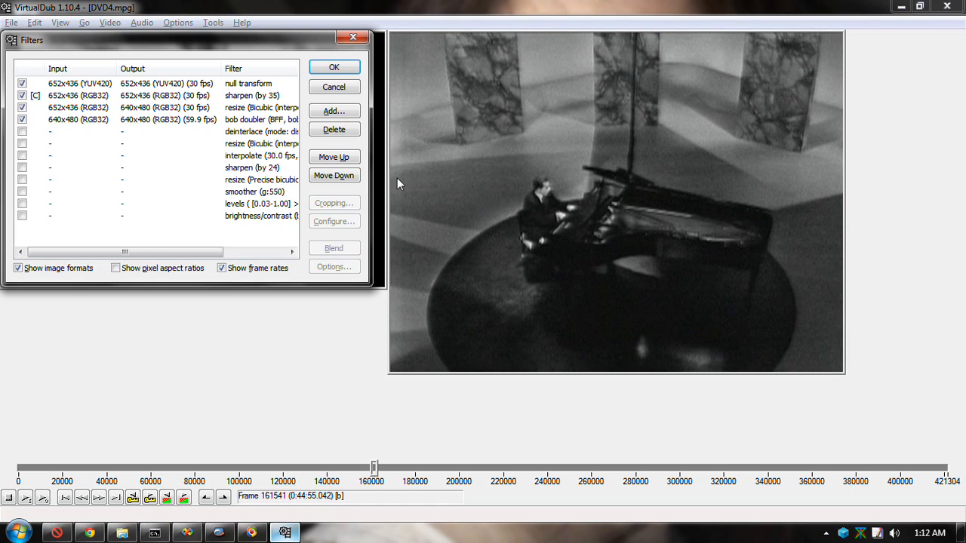
left_click(231, 95)
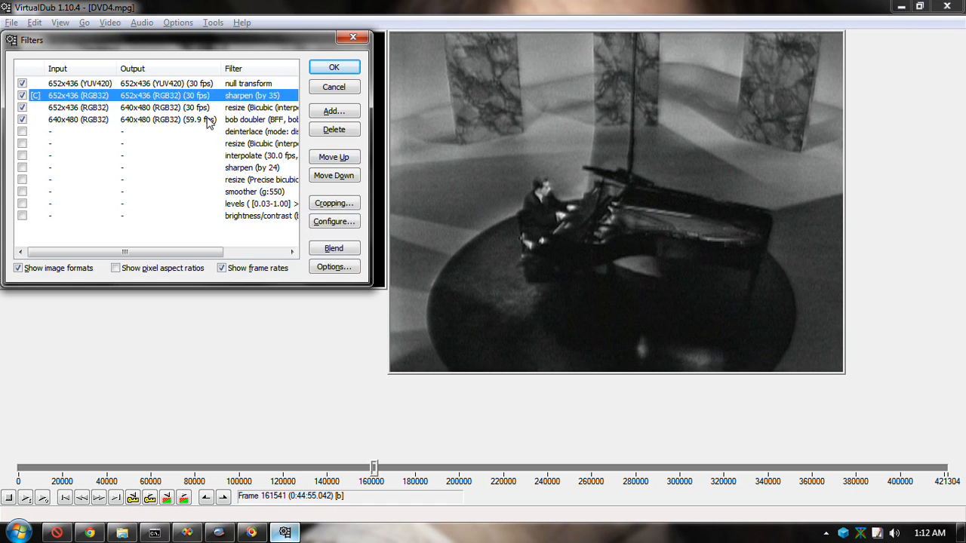
left_click(209, 120)
left_click(335, 222)
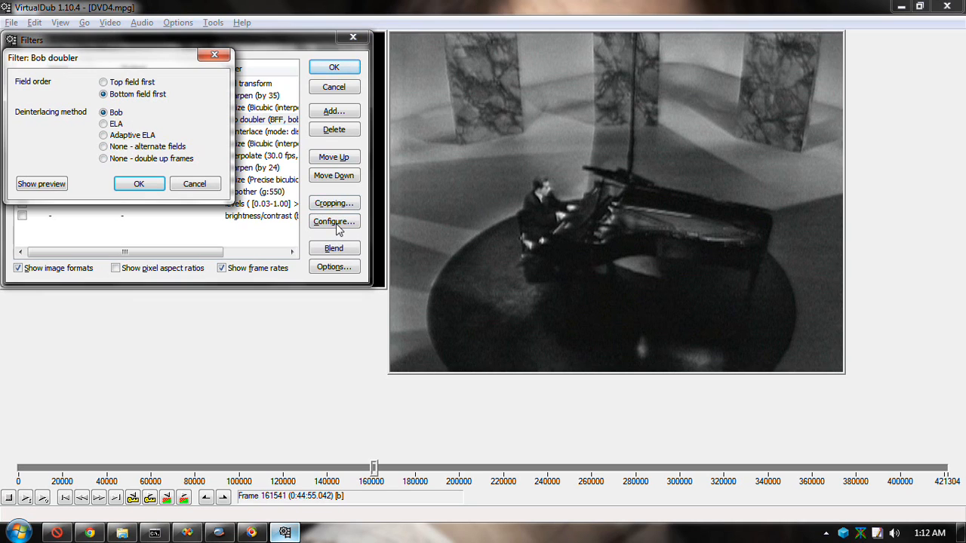
left_click(102, 135)
left_click(144, 184)
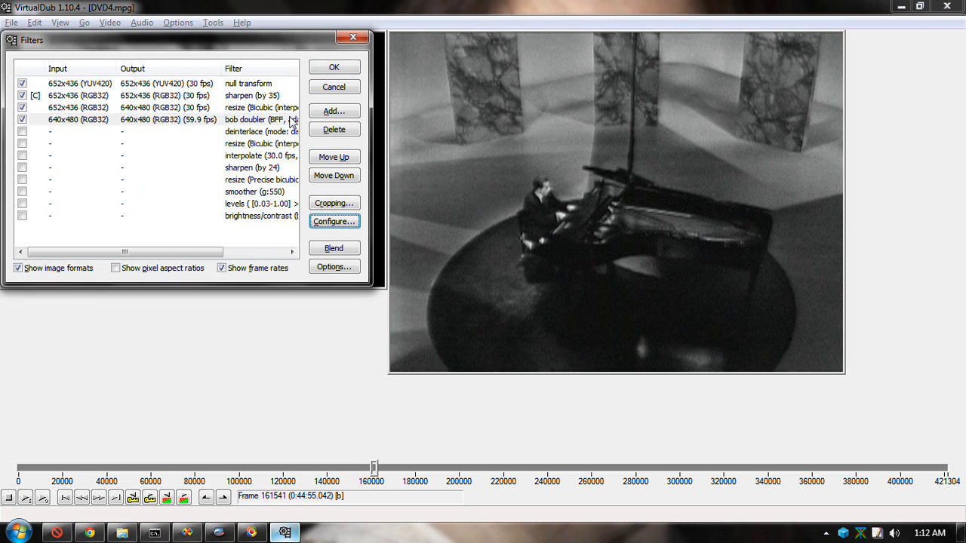
left_click(332, 71)
Step: Step forward frame by frame to compare the source with the Adaptive ELA output
key("Right")
key("Right")
key("Right")
key("Right")
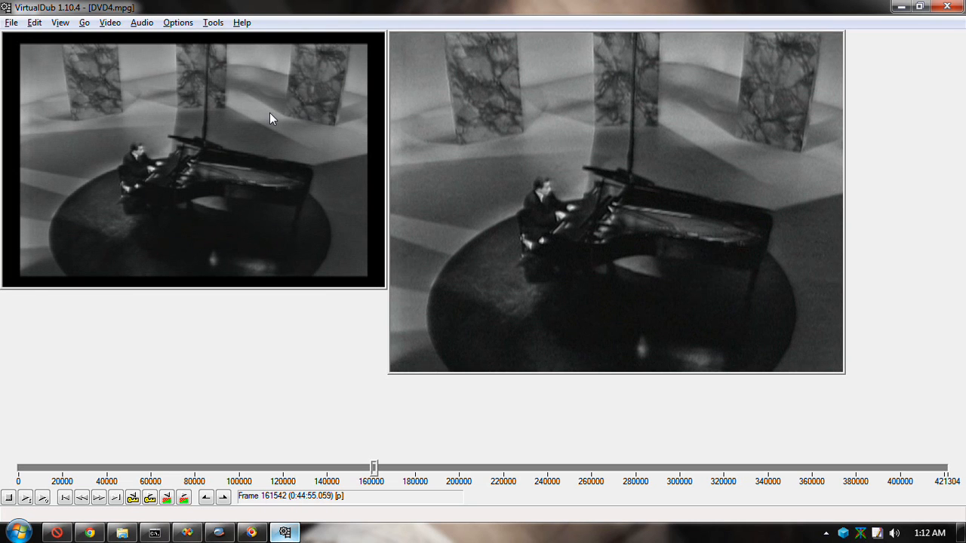
key("Right")
key("Right")
key("Right")
key("Right")
key("Right")
key("Right")
key("Right")
key("Right")
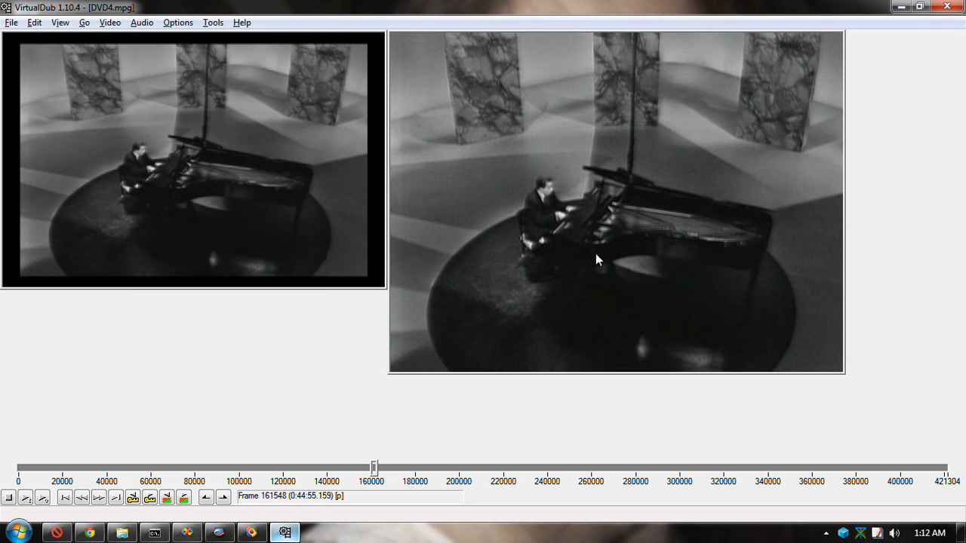
key("Right")
key("Right")
key("Right")
Step: Configure the second resize filter with a height of 720 pixels and the aspect ratio same as the source
key("ctrl+f")
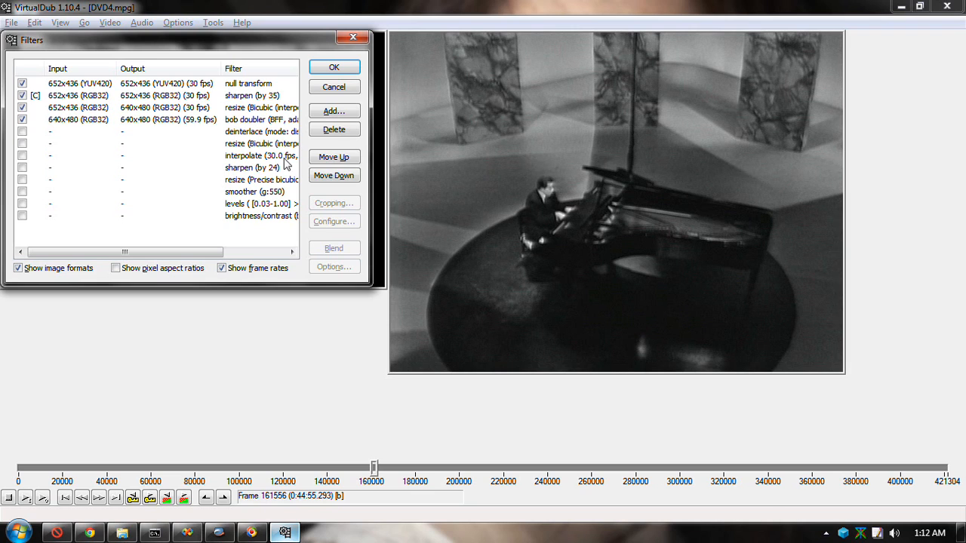
left_click(226, 143)
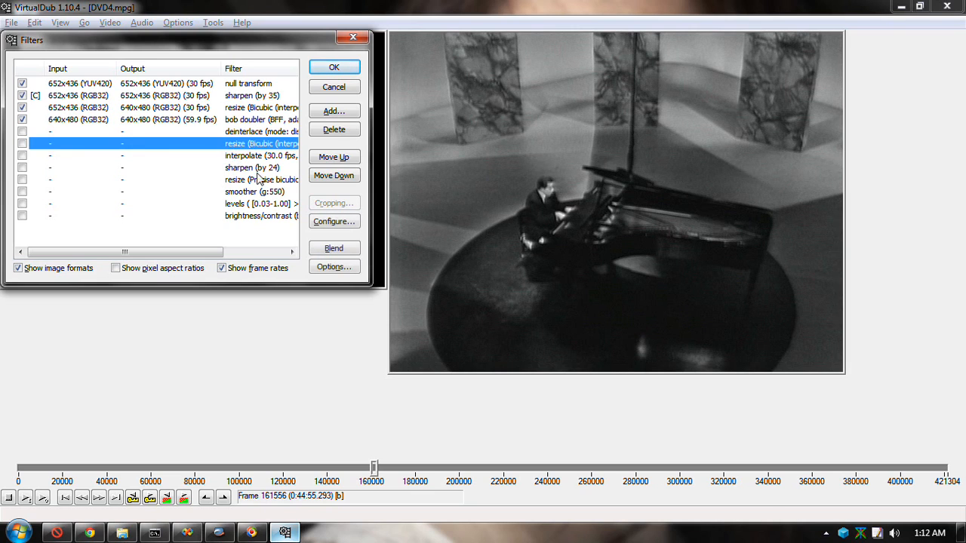
left_click(333, 221)
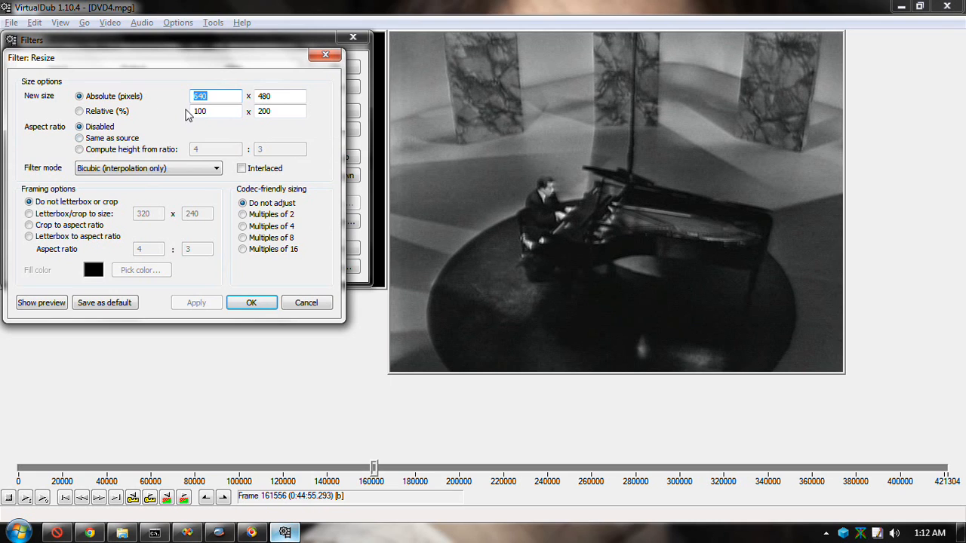
left_click(91, 138)
double_click(275, 97)
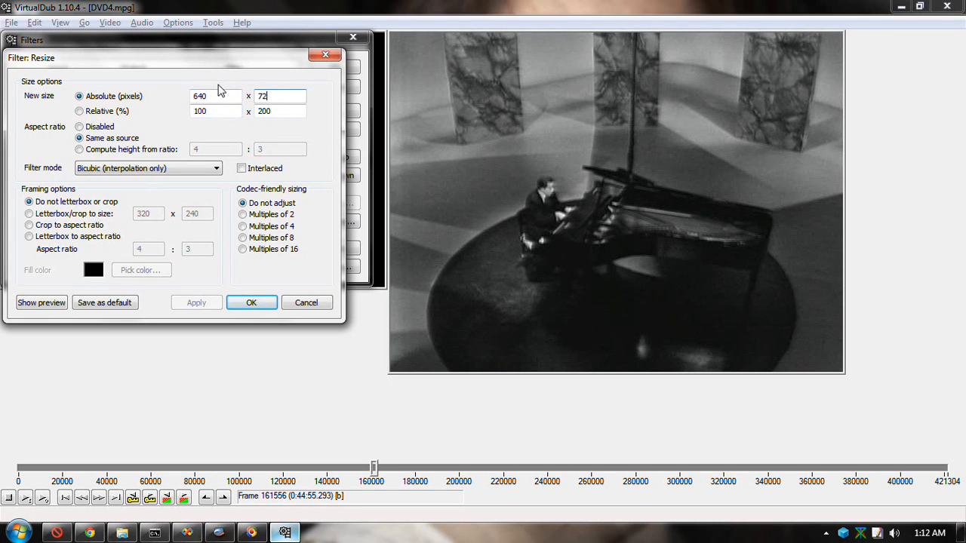
key("Return")
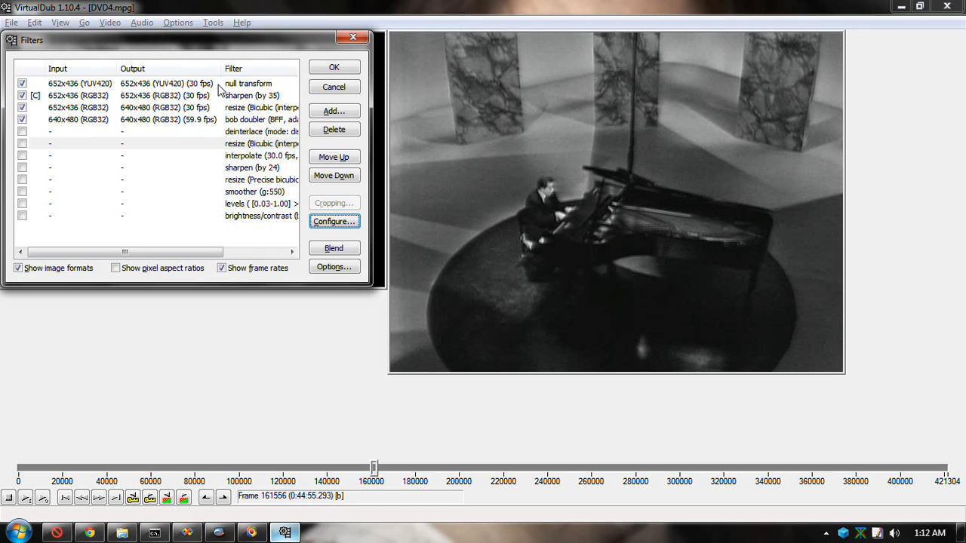
Step: Set the second resize filter's width to 960 pixels, enable the filter and apply the chain
left_click(336, 221)
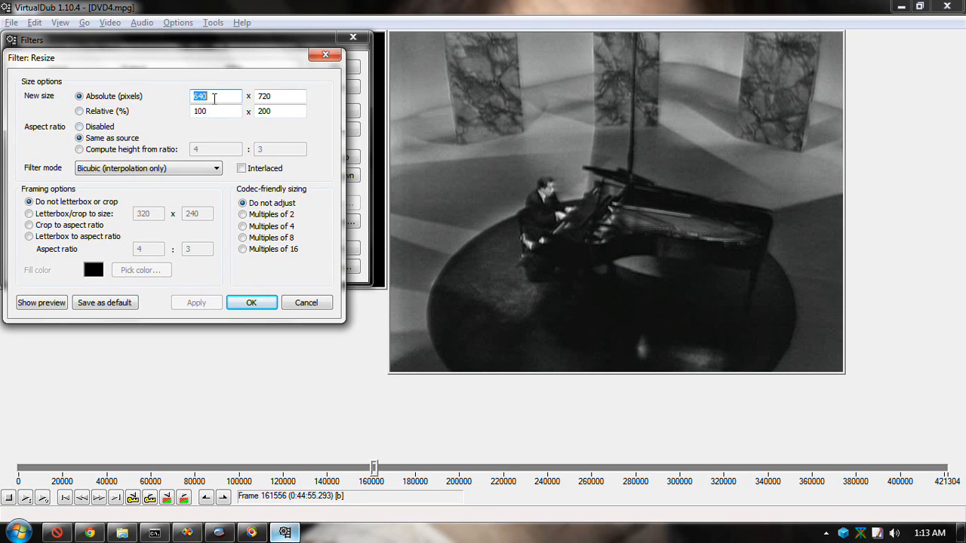
double_click(215, 99)
type("9")
left_click(251, 303)
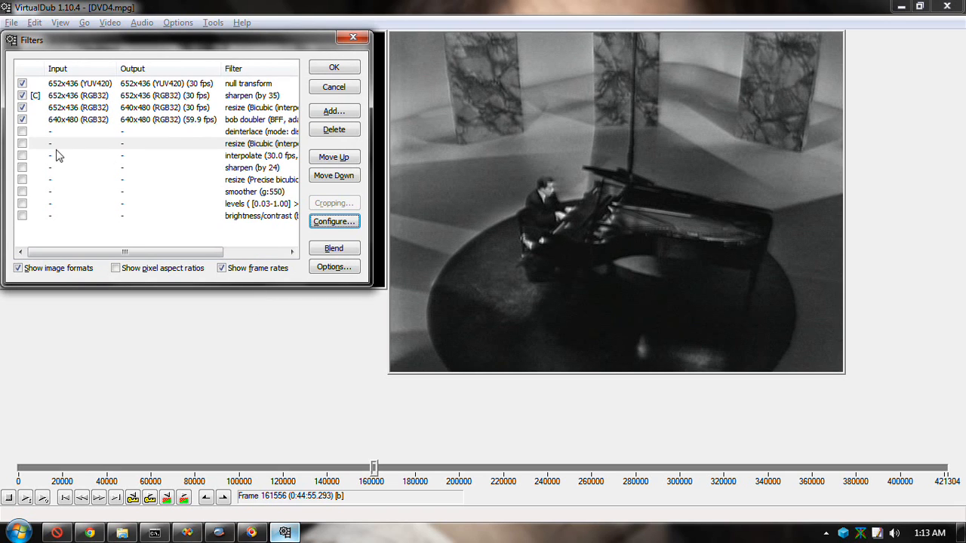
left_click(22, 143)
left_click(333, 67)
Step: Zoom the output preview to 75% and step forward frame by frame to examine the upscaled video during motion
right_click(569, 199)
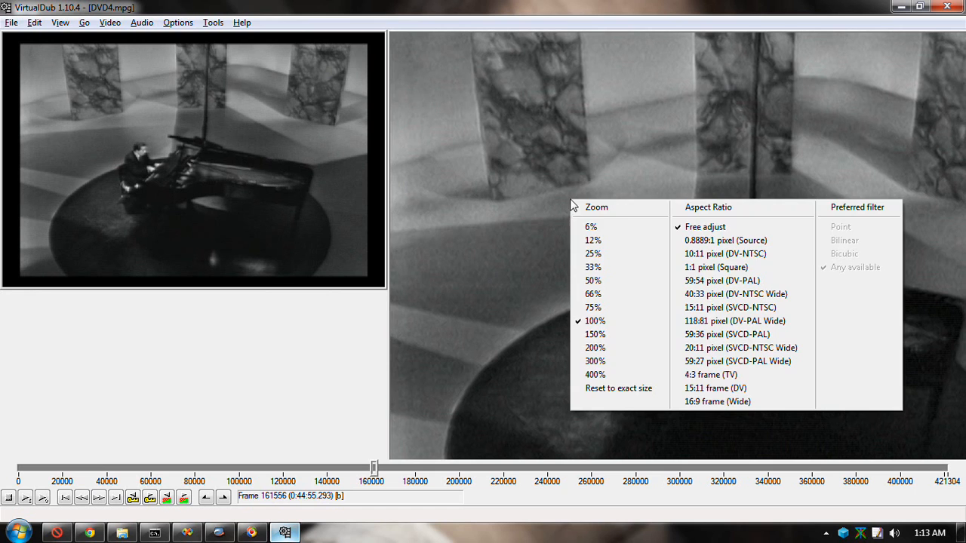
left_click(596, 307)
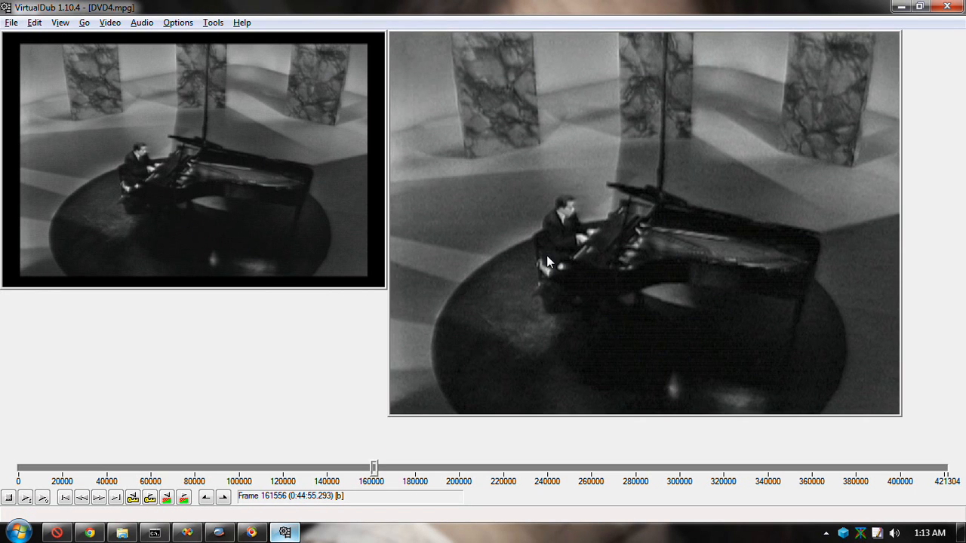
key("Right")
key("Right")
key("Right")
key("Right")
key("Right")
key("Right")
key("Right")
key("Right")
key("Right")
key("Right")
key("Right")
key("Right")
key("Right")
key("Right")
key("Right")
key("Right")
key("Right")
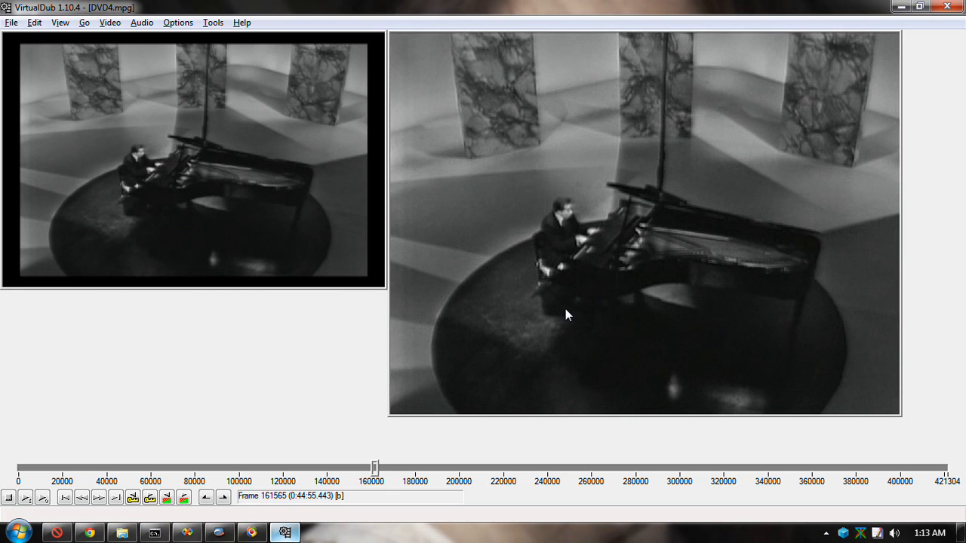
key("Right")
key("Right")
key("Right")
key("Right")
key("Right")
key("Right")
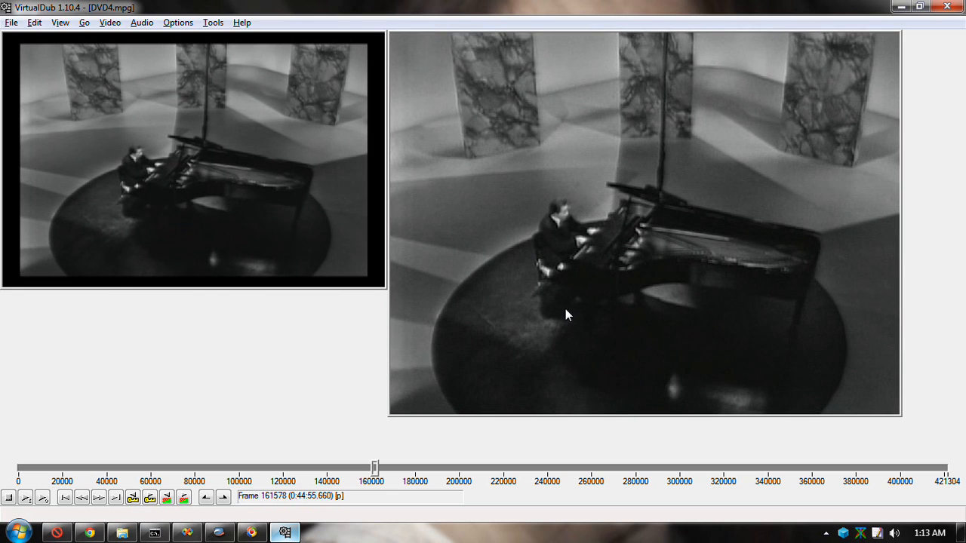
key("Right")
key("Right")
key("Right")
key("Right")
key("Right")
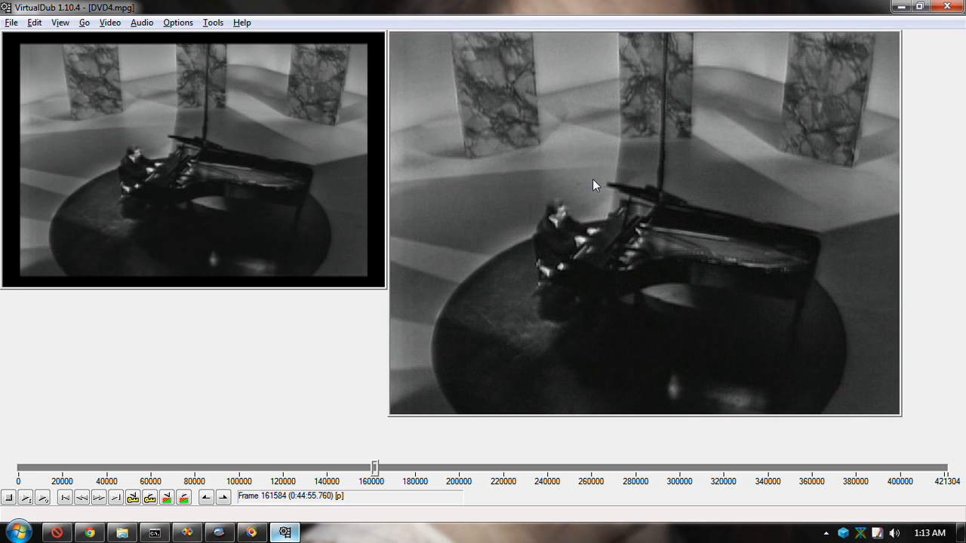
key("Right")
key("Right")
key("Right")
key("Right")
key("Right")
key("Right")
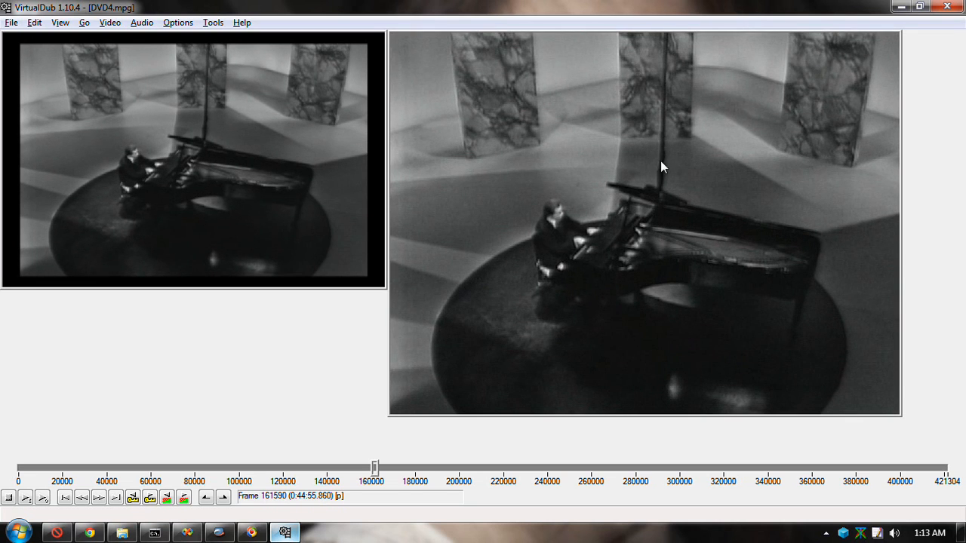
key("Right")
key("Right")
key("Right")
key("Right")
key("Right")
key("Right")
key("Right")
key("Right")
key("Right")
key("Right")
key("Right")
key("Right")
key("Right")
key("Right")
key("Right")
key("Right")
key("Right")
key("Right")
key("Right")
key("Right")
key("Right")
key("Right")
key("Right")
key("Right")
key("Right")
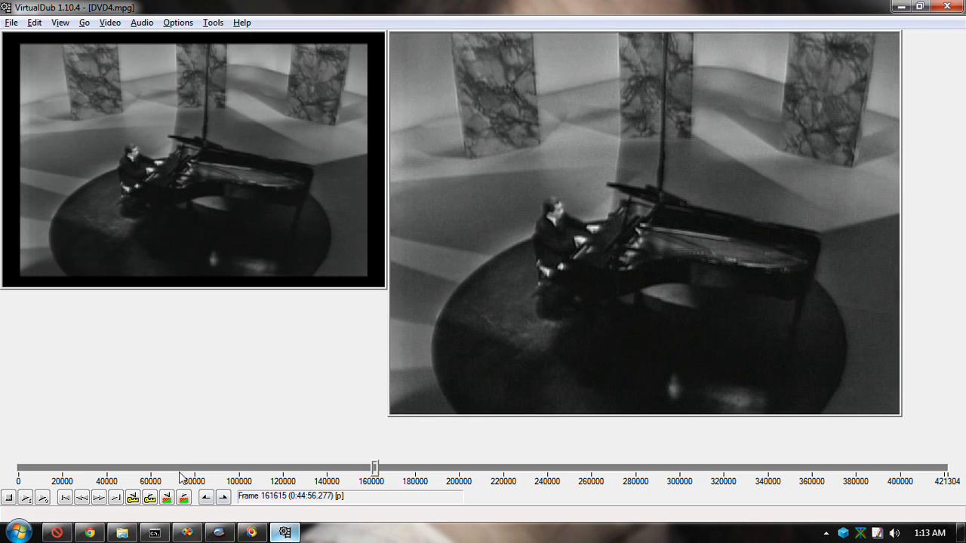
Step: Go to about frame 72838 to compare the source and filtered video in the piano keyboard close-up
left_click(180, 474)
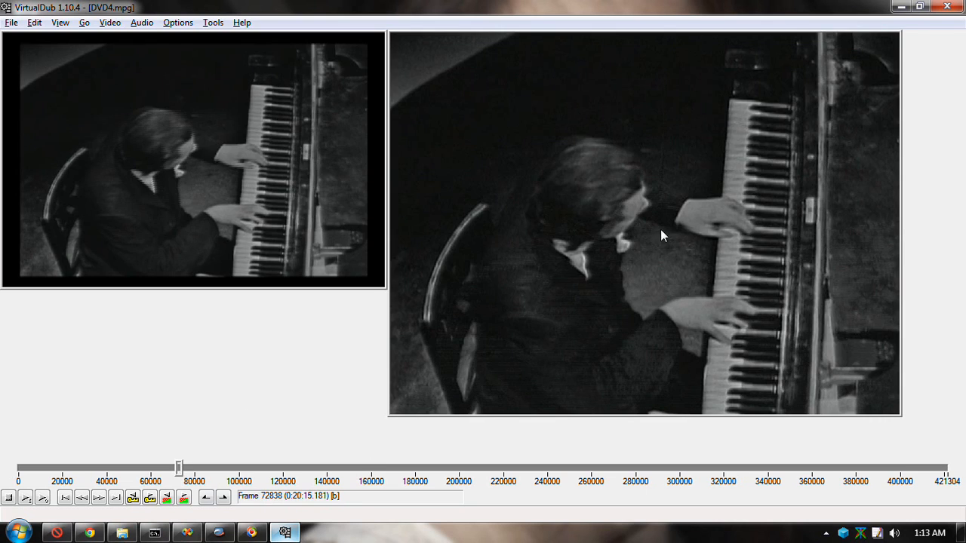
Step: Step forward frame by frame to about frame 72844 to examine the filtered output around the pianist's moving head
key("Right")
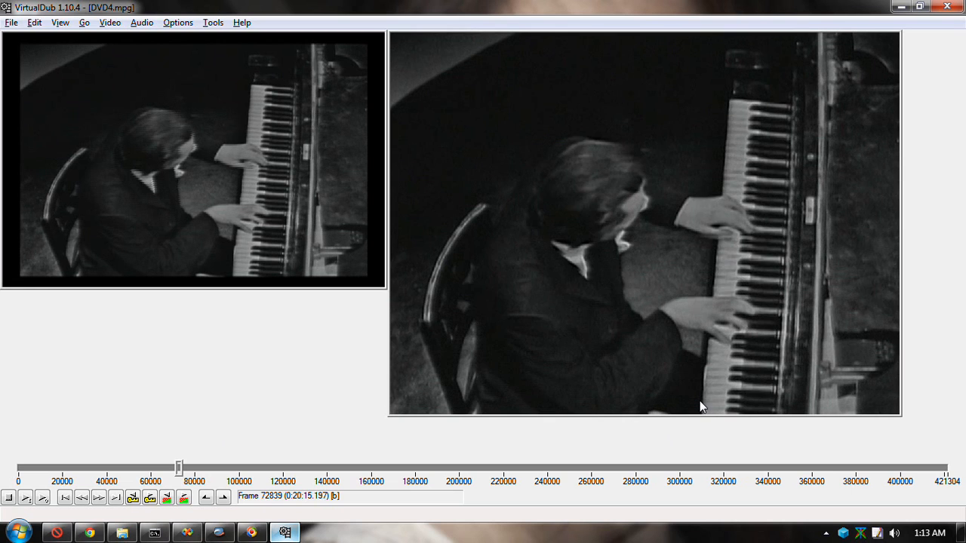
key("Right")
key("Right")
key("Right")
key("Right")
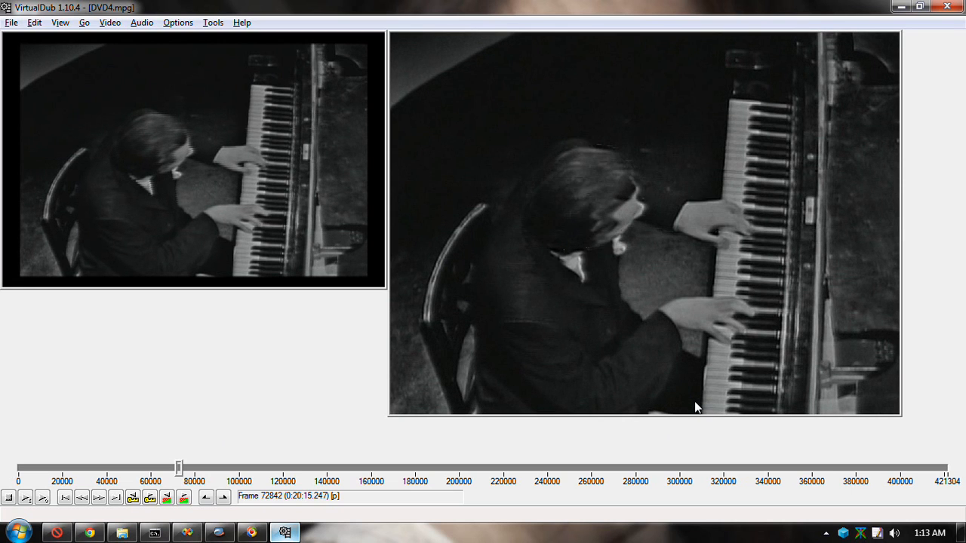
key("Right")
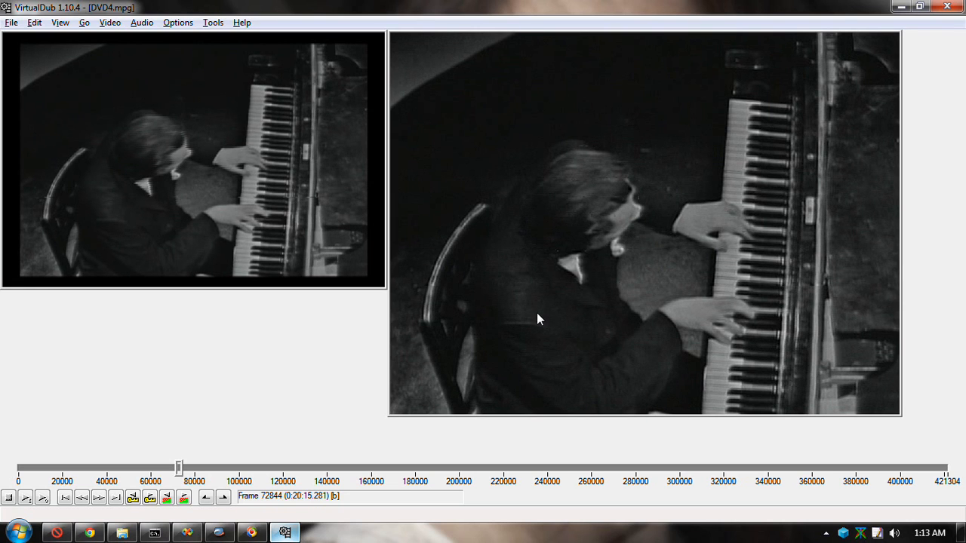
Step: Enable the deinterlace filter between the bob doubler and the second resize, and apply the chain
key("ctrl+f")
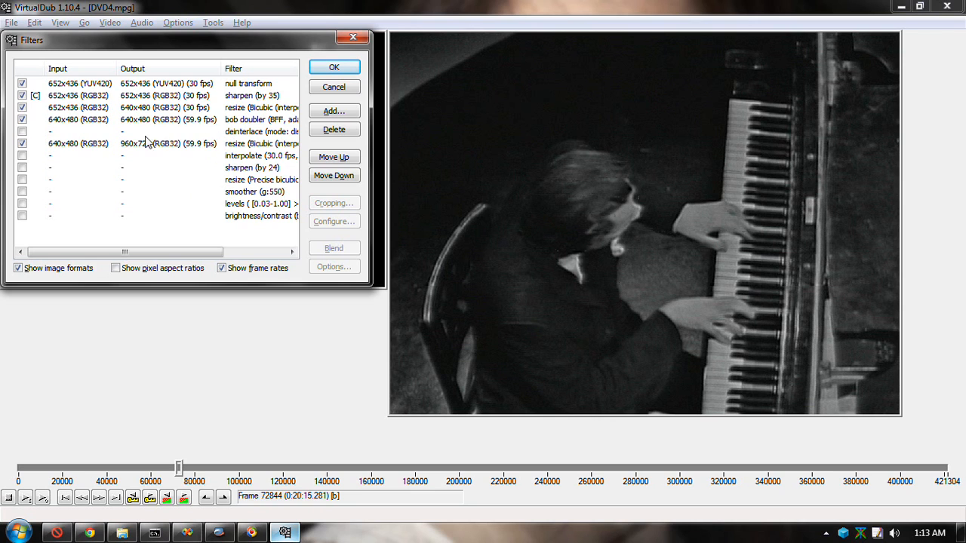
left_click(22, 131)
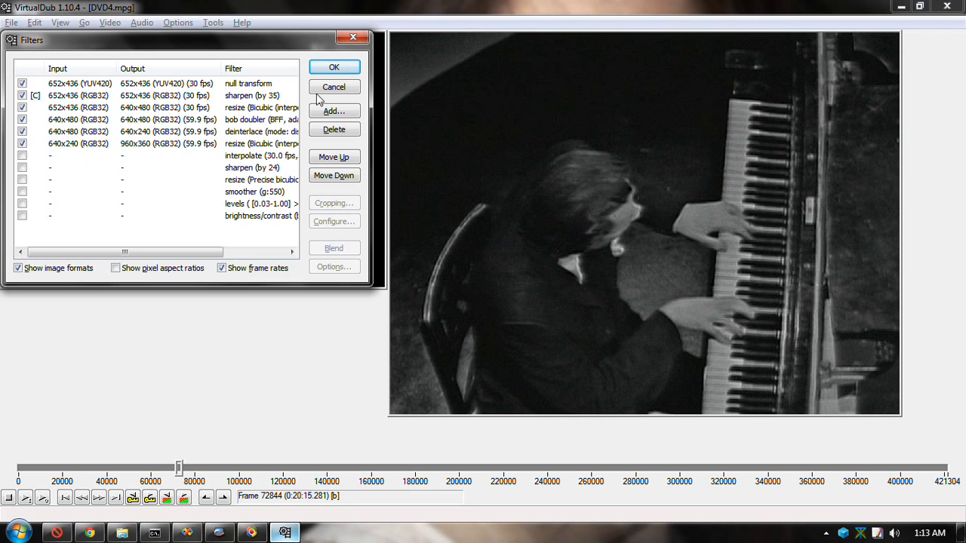
left_click(333, 67)
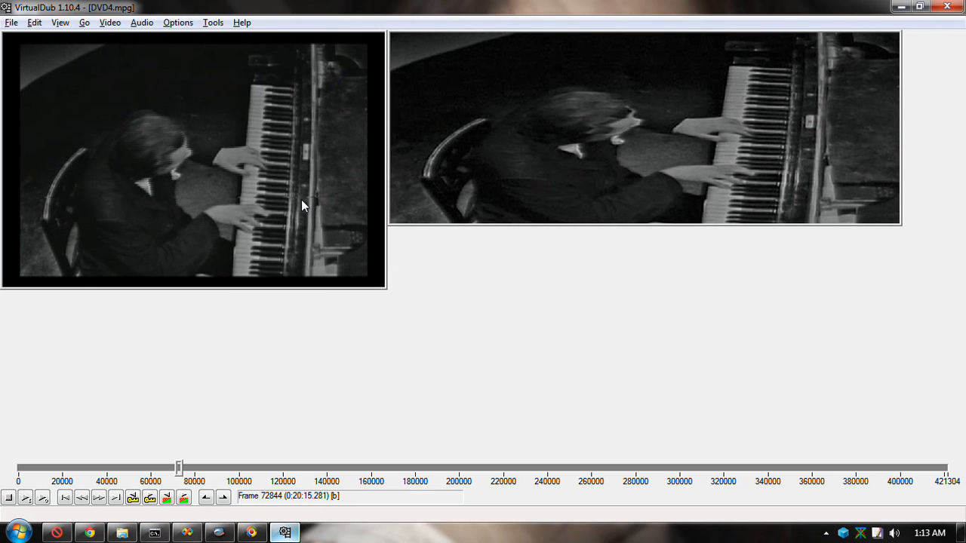
Step: Configure the second resize filter with the aspect ratio disabled and a height of 720 pixels, and apply the chain
key("ctrl+f")
left_click(252, 145)
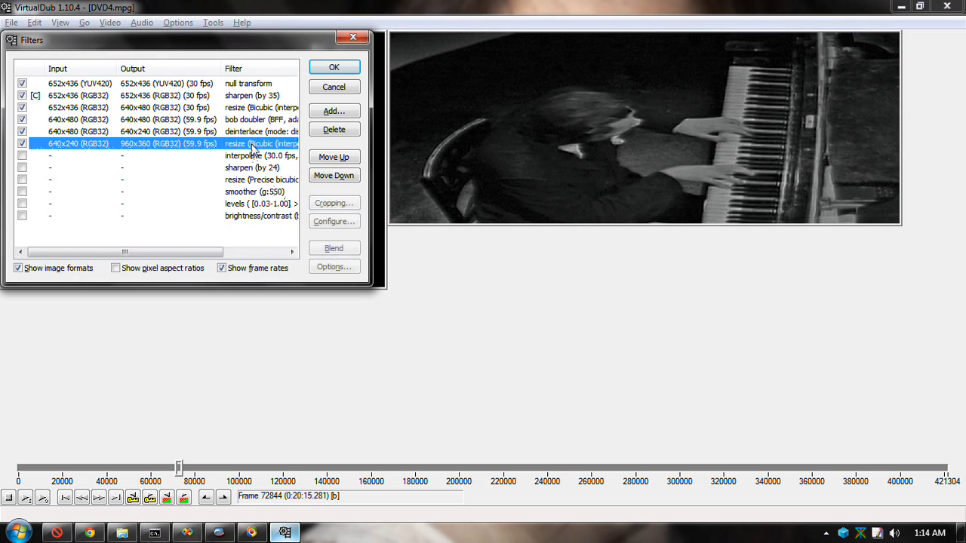
left_click(333, 221)
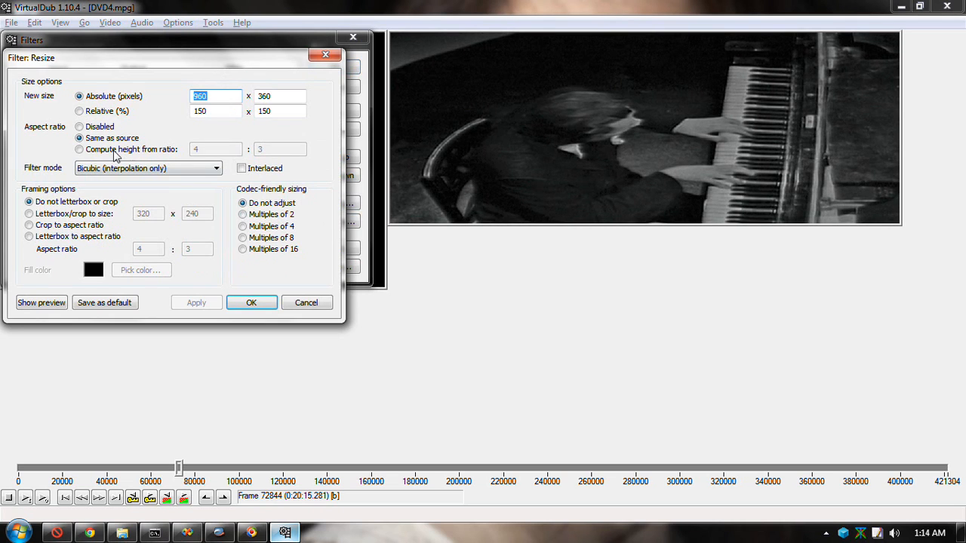
left_click(98, 127)
double_click(280, 99)
type("720")
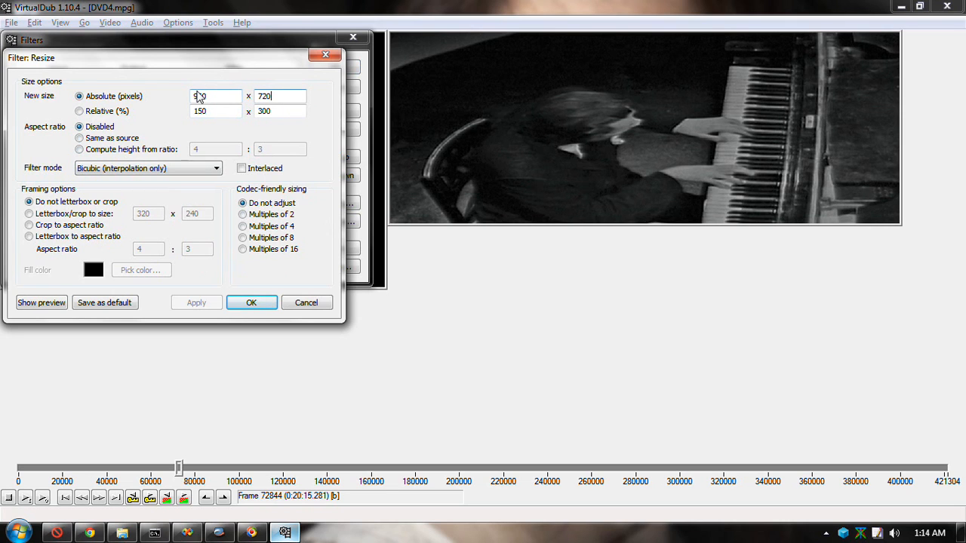
key("Return")
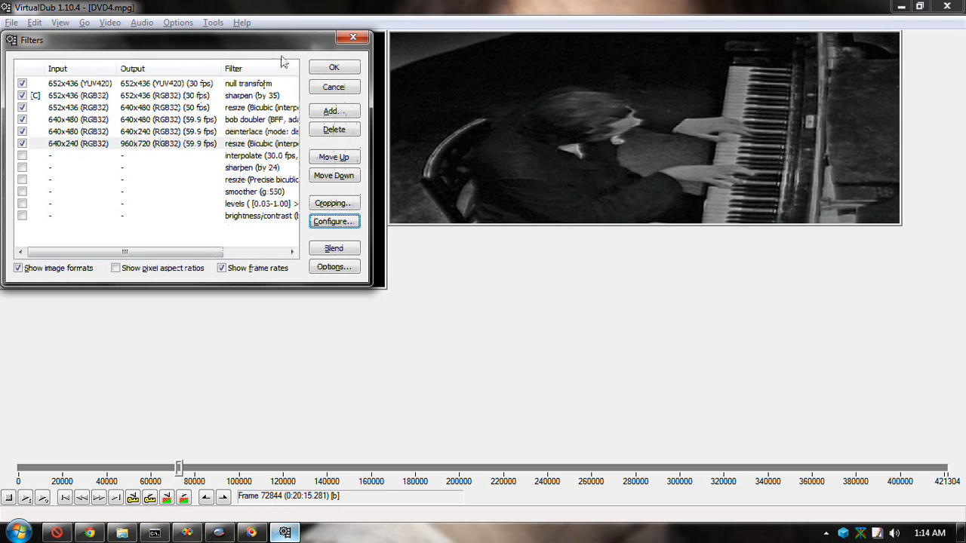
left_click(334, 66)
Step: Step forward frame by frame to frame 72852 to examine the deinterlaced output during the head movement
key("Right")
key("Right")
key("Right")
key("Right")
key("Right")
key("Right")
key("Right")
key("Right")
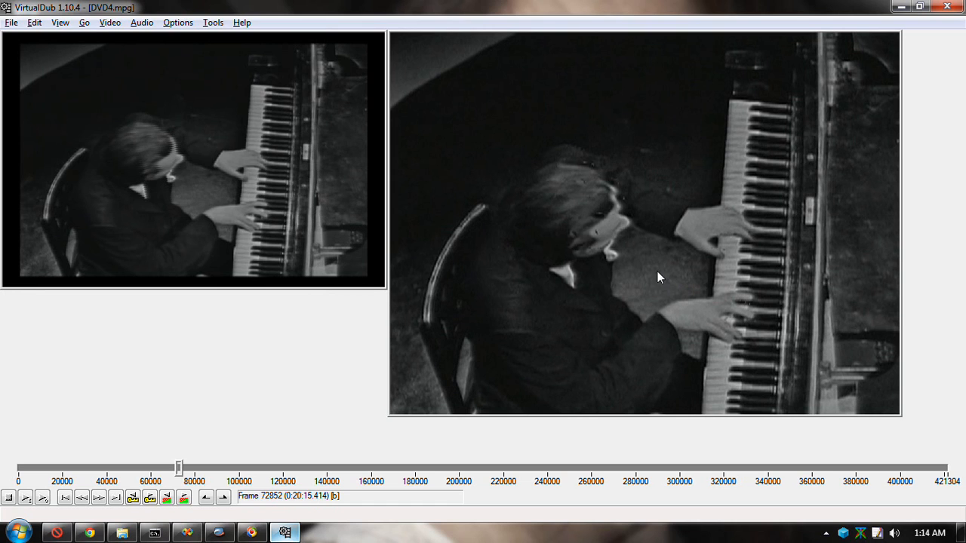
Step: Move the 30 fps interpolate filter to directly after the bob doubler, enable it and apply the chain
key("ctrl+f")
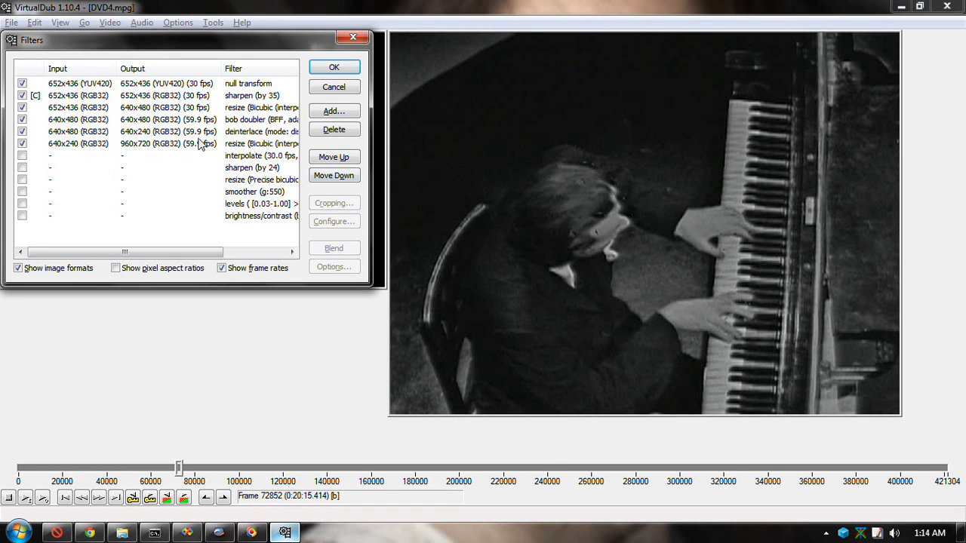
left_click(255, 134)
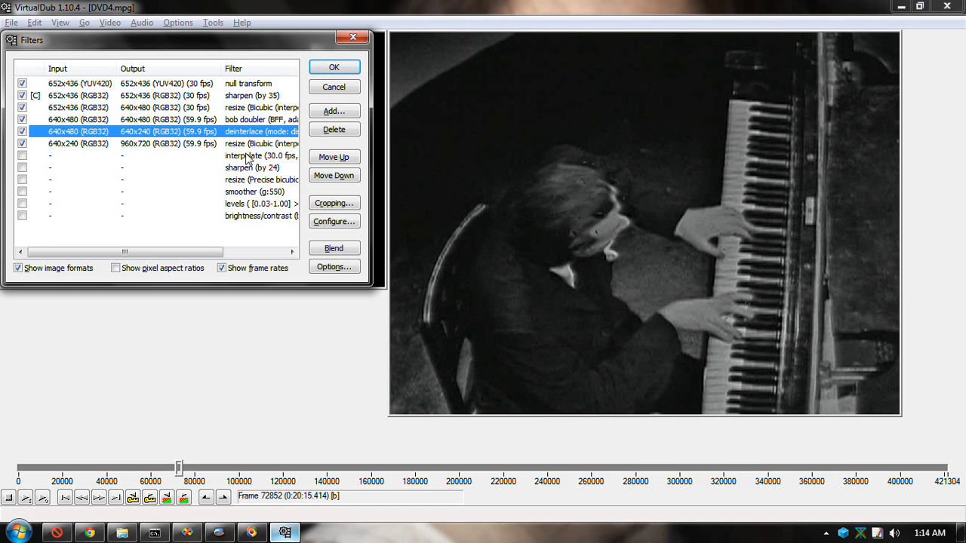
left_click(246, 157)
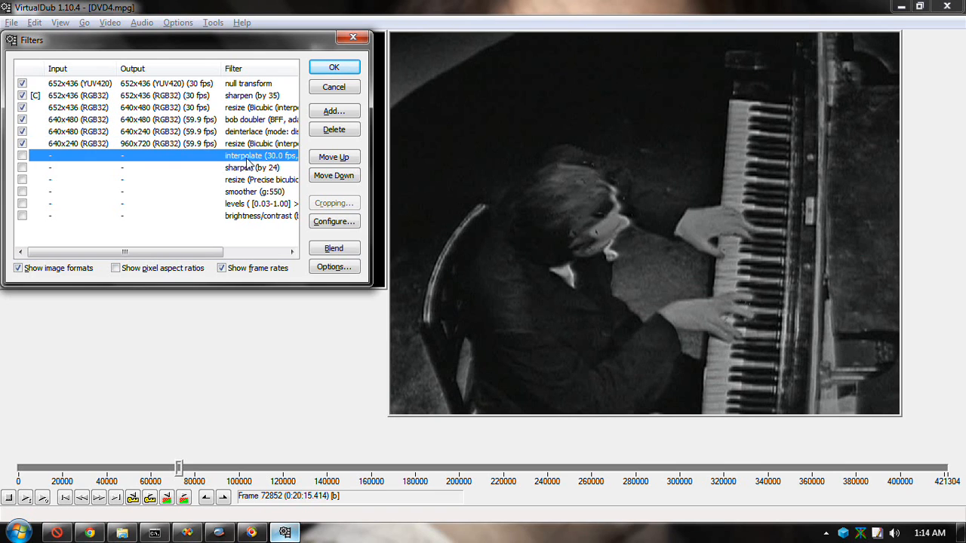
left_click(334, 159)
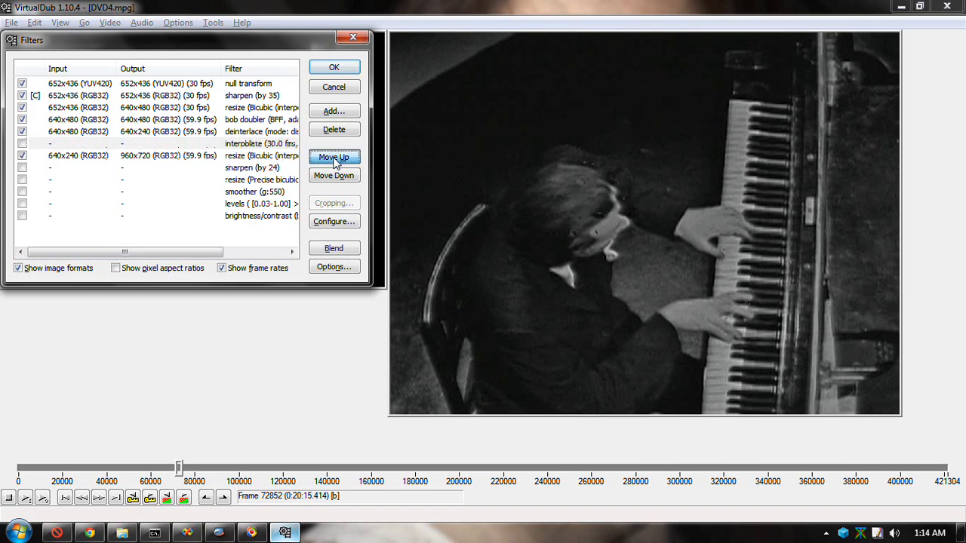
left_click(334, 159)
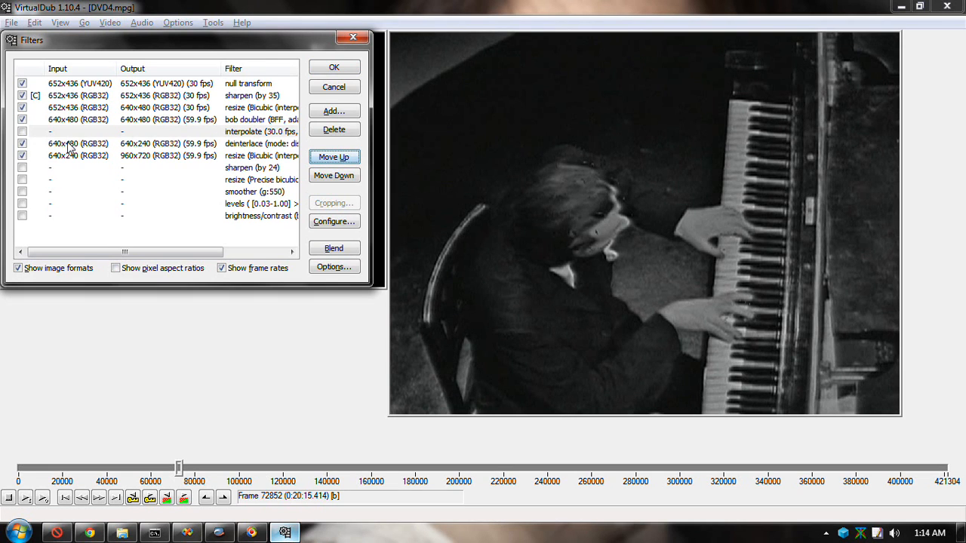
left_click(22, 132)
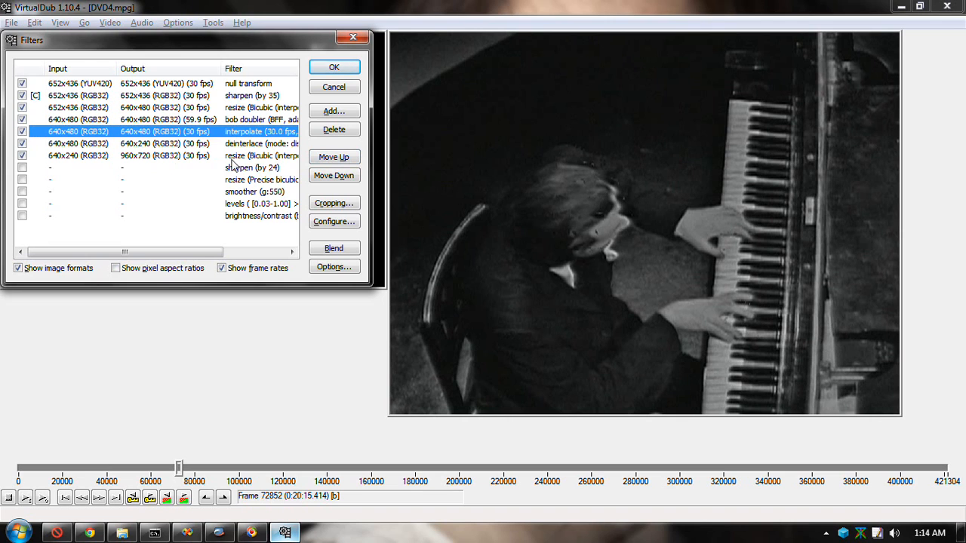
left_click(332, 70)
Step: Step forward frame by frame to about frame 36452 to examine motion in the interpolated 30 fps output
key("Right")
key("Right")
key("Right")
key("Right")
key("Right")
key("Right")
key("Right")
key("Right")
key("Right")
key("Right")
key("Right")
key("Right")
key("Right")
key("Right")
key("Right")
key("Right")
key("Right")
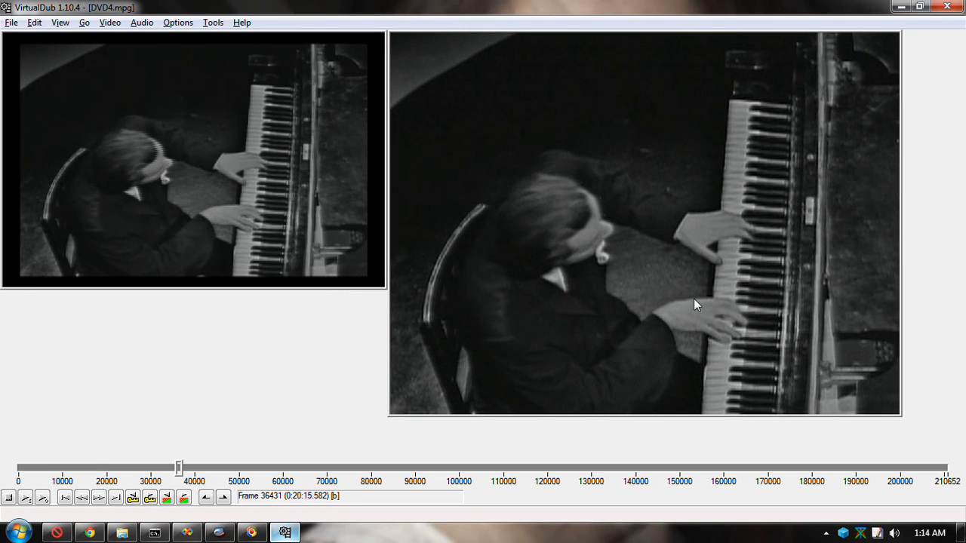
key("Right")
key("Right")
key("Right")
key("Right")
key("Right")
key("Right")
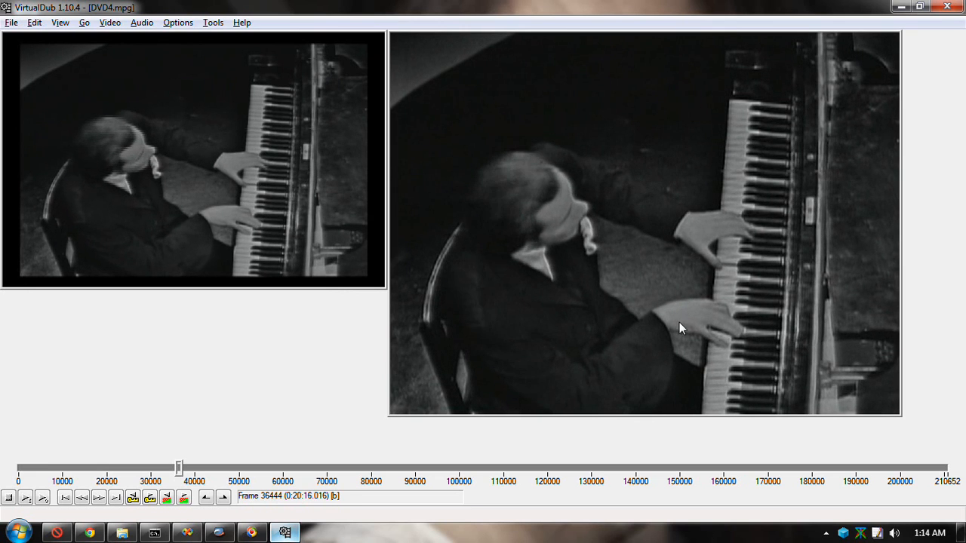
key("Right")
key("Right")
key("Right")
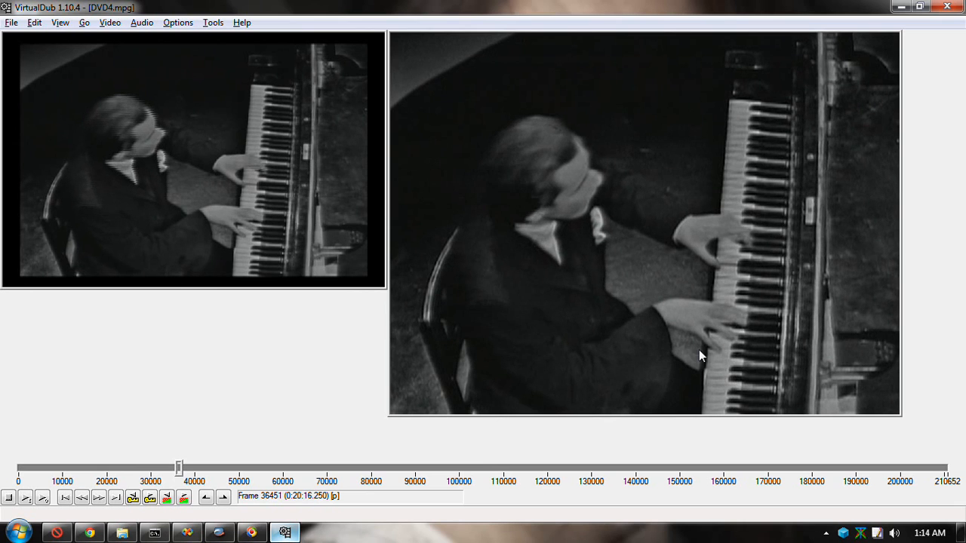
Step: Zoom the output preview to 100% and step forward to frame 36465 to examine the motion at full size
right_click(553, 199)
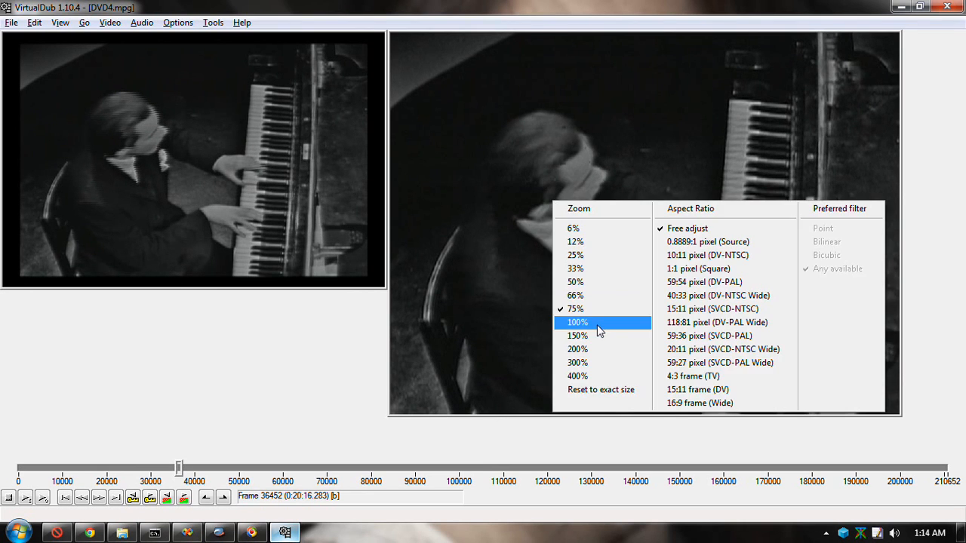
left_click(597, 324)
key("Right")
key("Right")
key("Right")
key("Right")
key("Right")
key("Right")
key("Right")
key("Right")
key("Right")
key("Right")
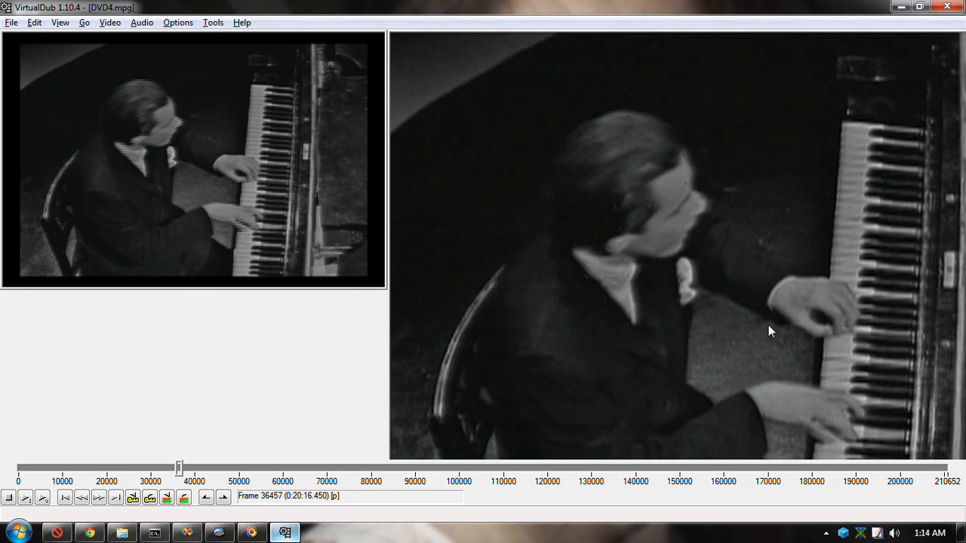
key("Right")
key("Right")
key("Right")
key("Right")
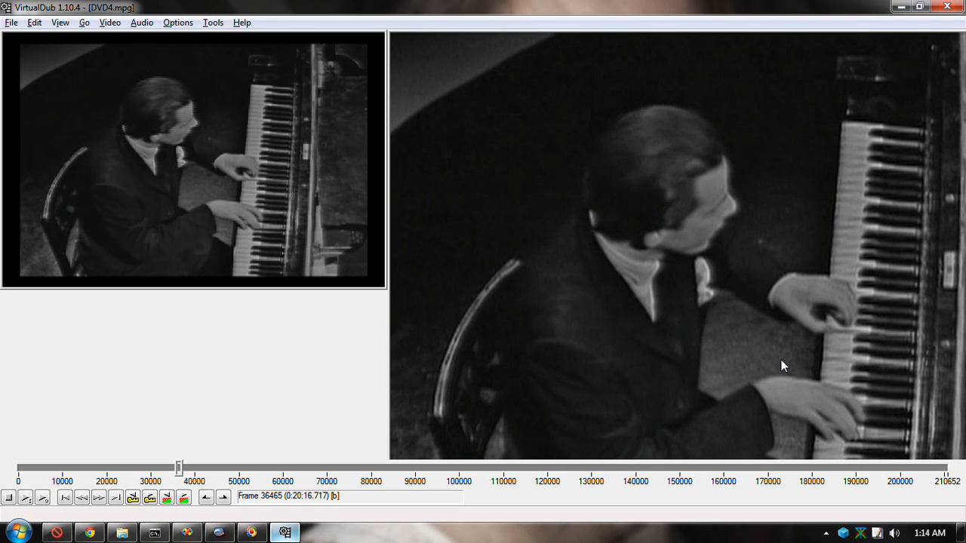
Step: Go to about frame 46366 and step forward to frame 46380 to examine the hands in the Steinway shot
left_click(224, 467)
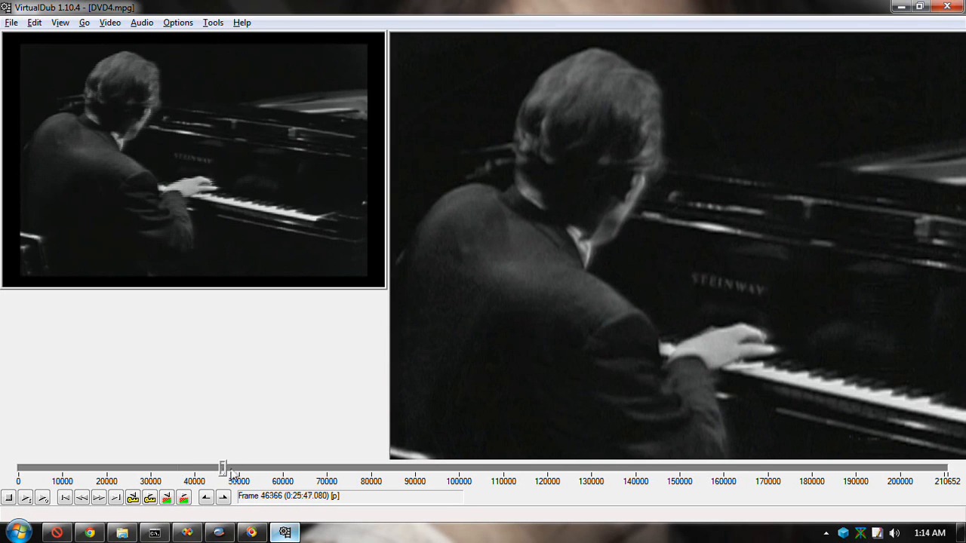
key("Right")
key("Right")
key("Right")
key("Right")
key("Right")
key("Right")
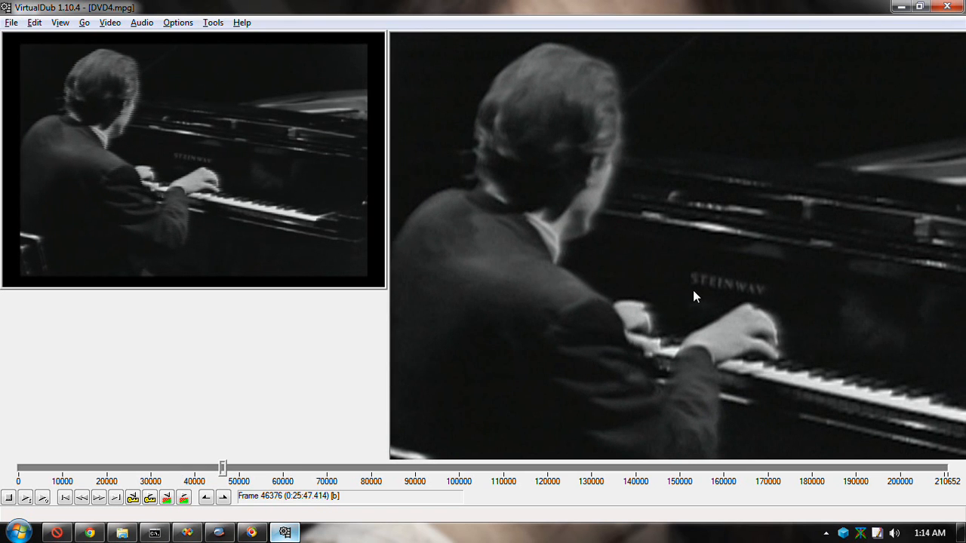
key("Right")
key("Right")
key("Right")
key("Right")
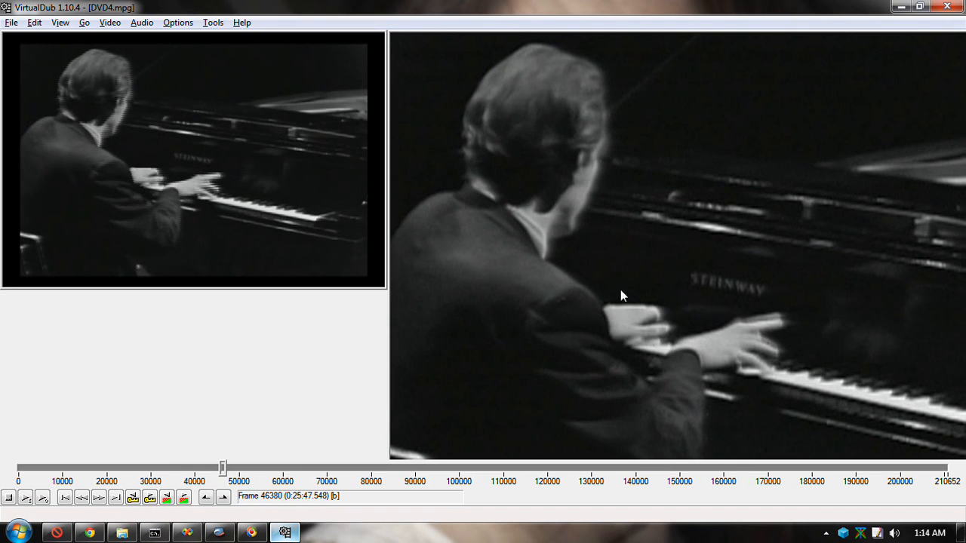
Step: Enlarge the source preview to 150% to inspect its interlacing, and return it to 100% for comparison with the output
right_click(227, 178)
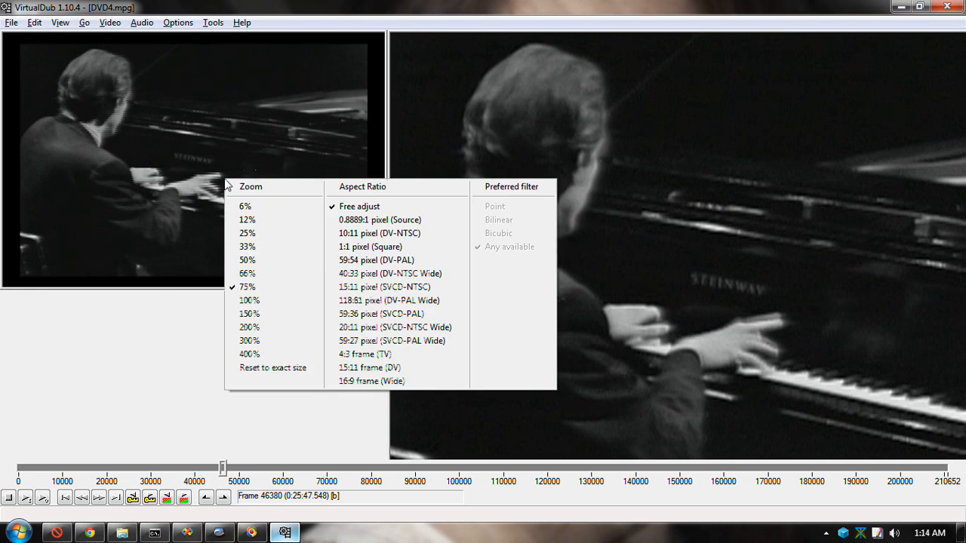
left_click(279, 312)
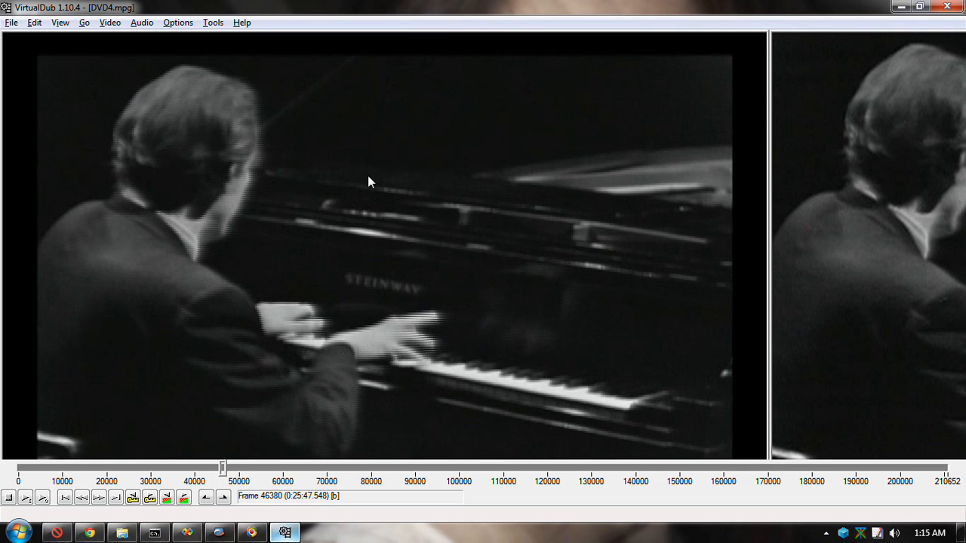
right_click(326, 202)
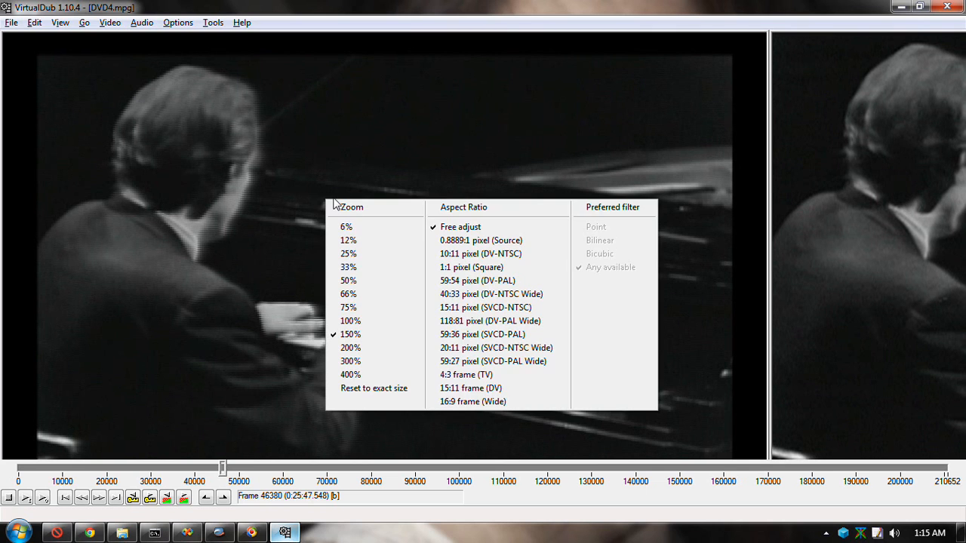
left_click(353, 319)
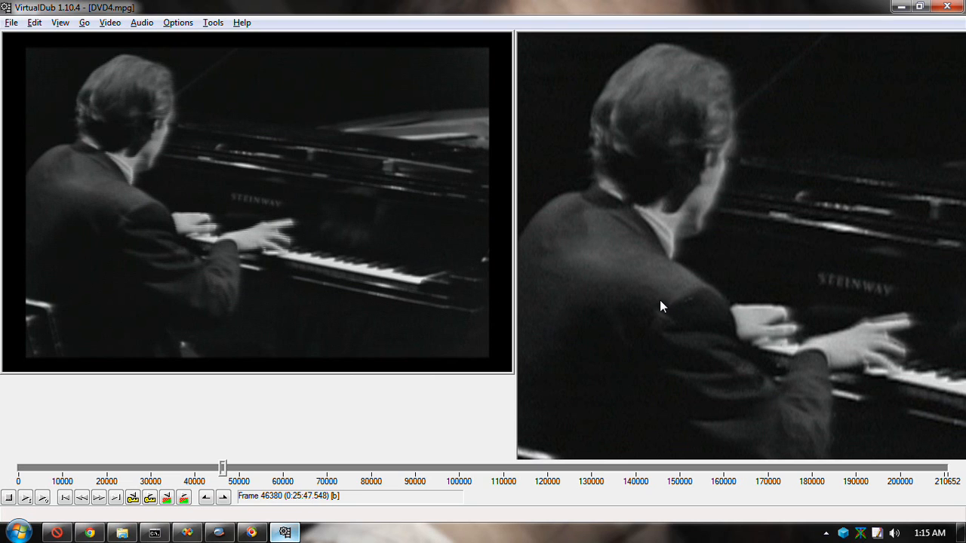
Step: Disable the deinterlace filter between the interpolate and second resize filters, and apply the chain
key("ctrl+f")
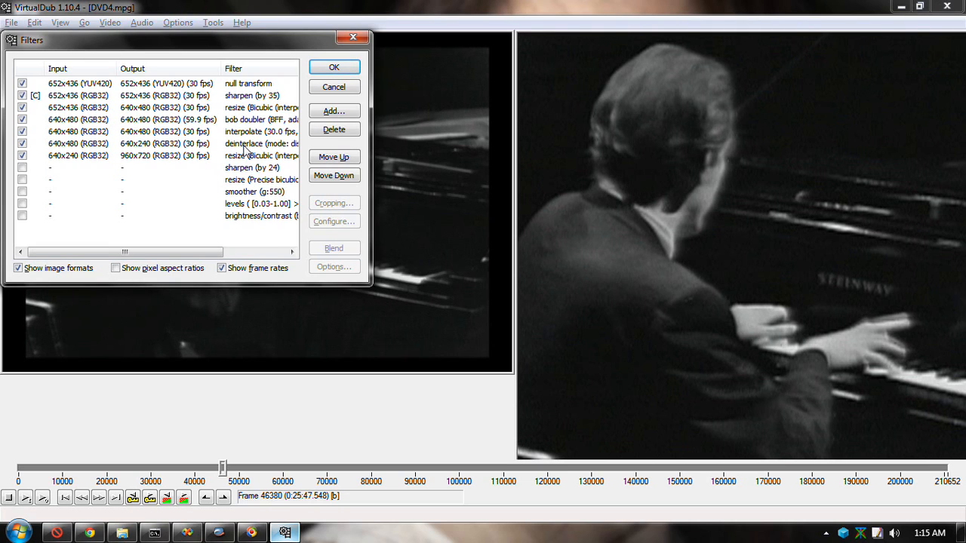
left_click(23, 143)
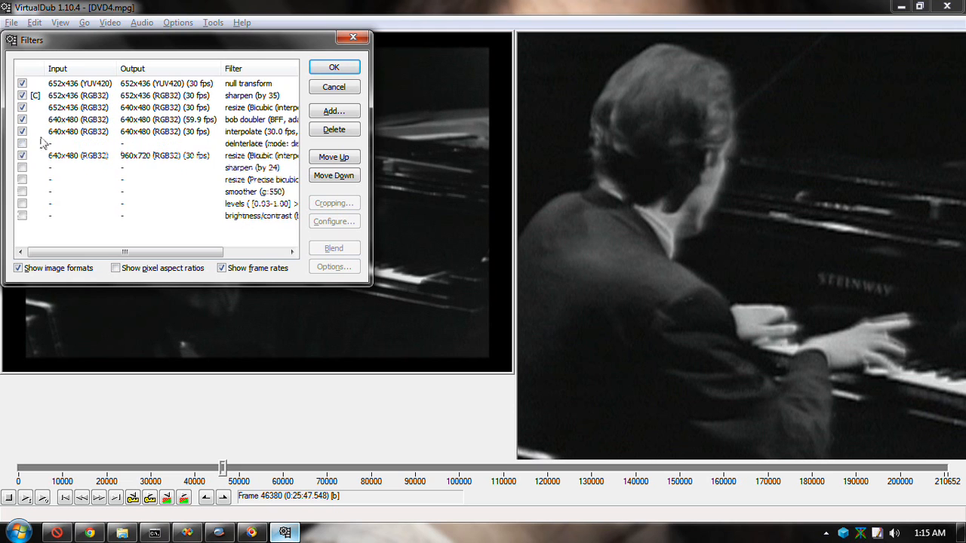
left_click(327, 69)
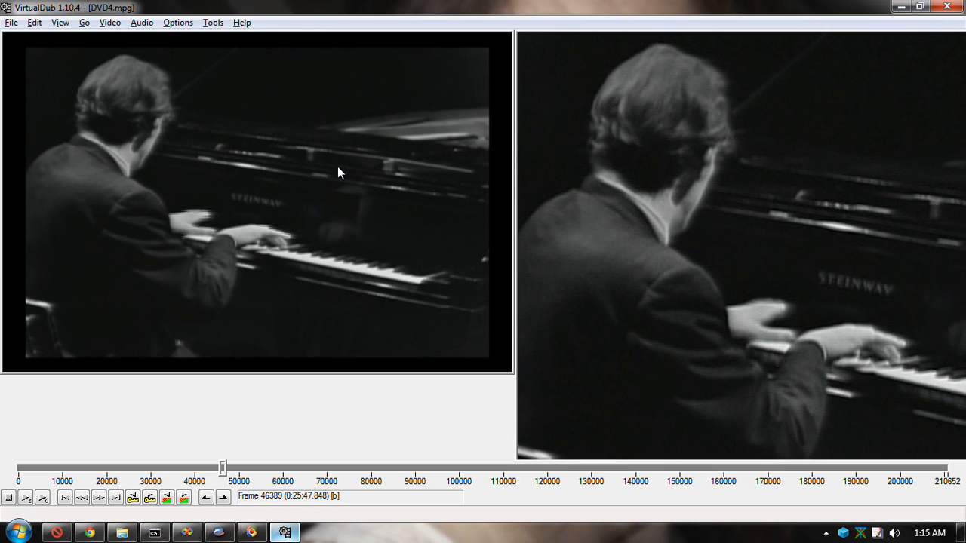
Step: Open the zoom options for the source preview
right_click(376, 161)
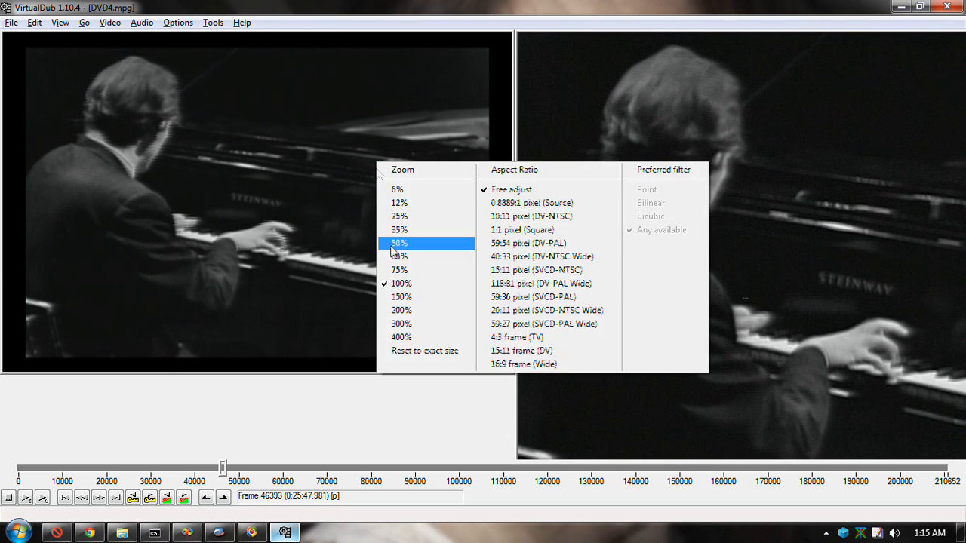
Step: Examine the source preview at 66% and 150% zoom, finishing at 66%
left_click(398, 252)
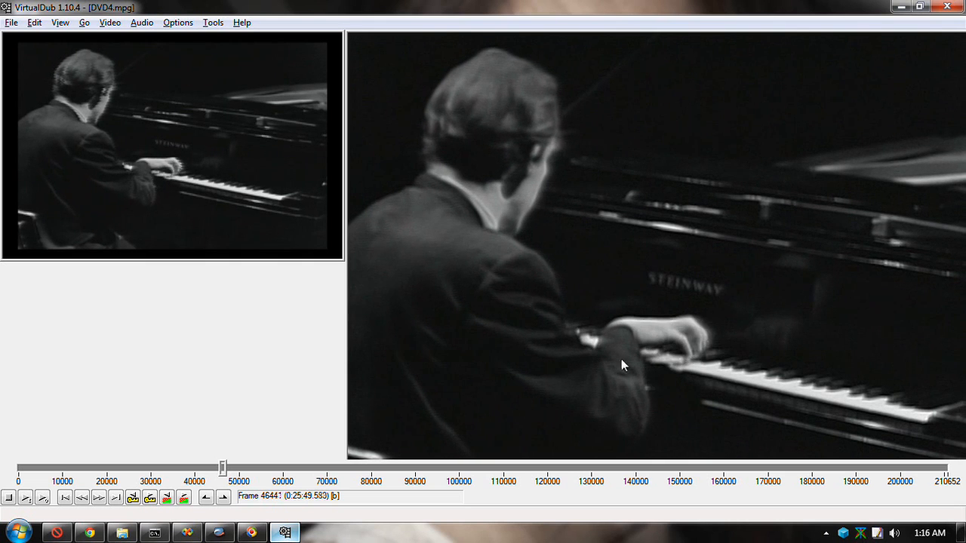
right_click(152, 182)
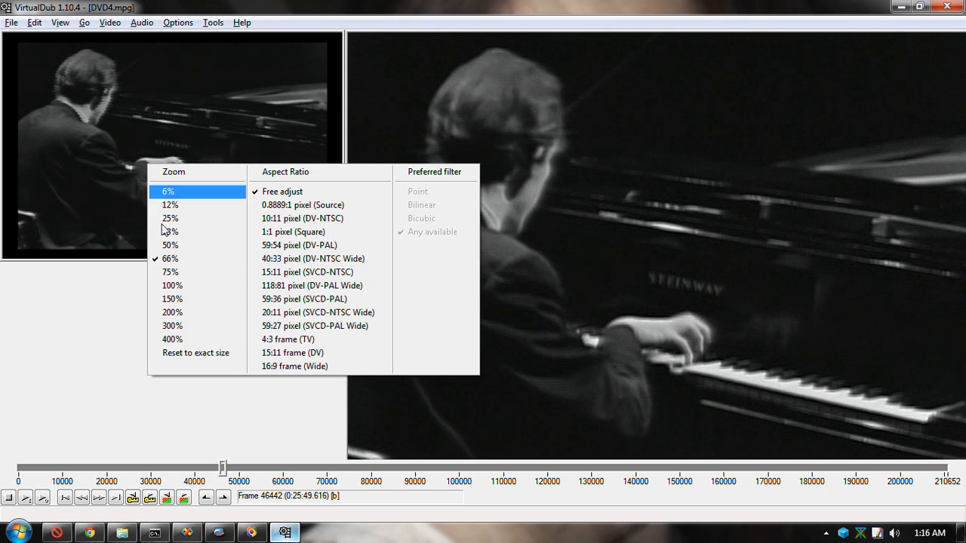
left_click(199, 299)
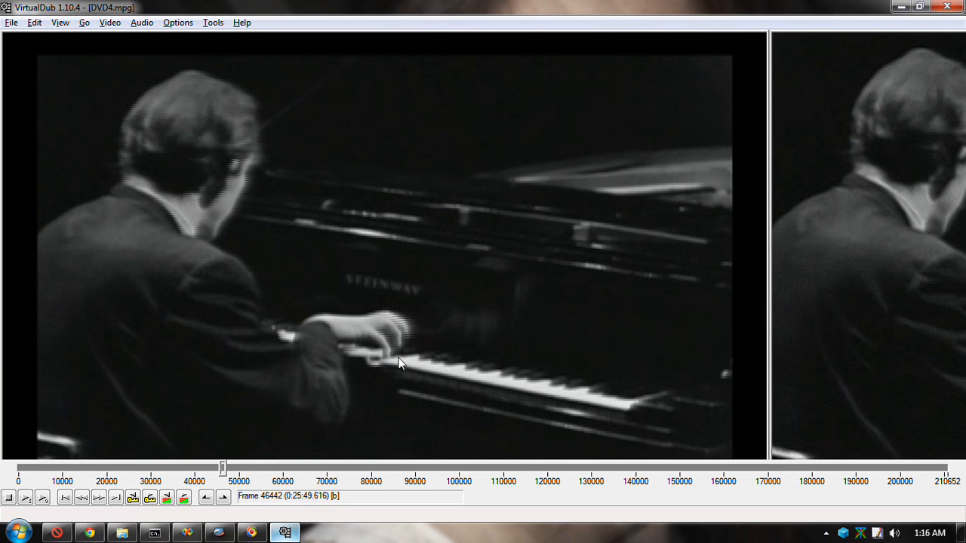
right_click(354, 293)
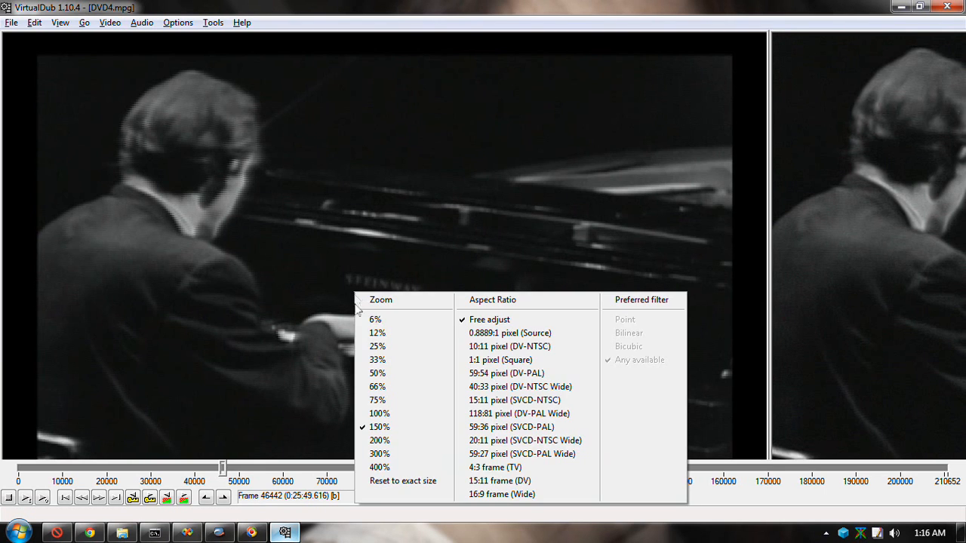
left_click(408, 386)
Step: Advance the video frame by frame to frame 46452 to compare the source and filtered previews
key("Right")
key("Right")
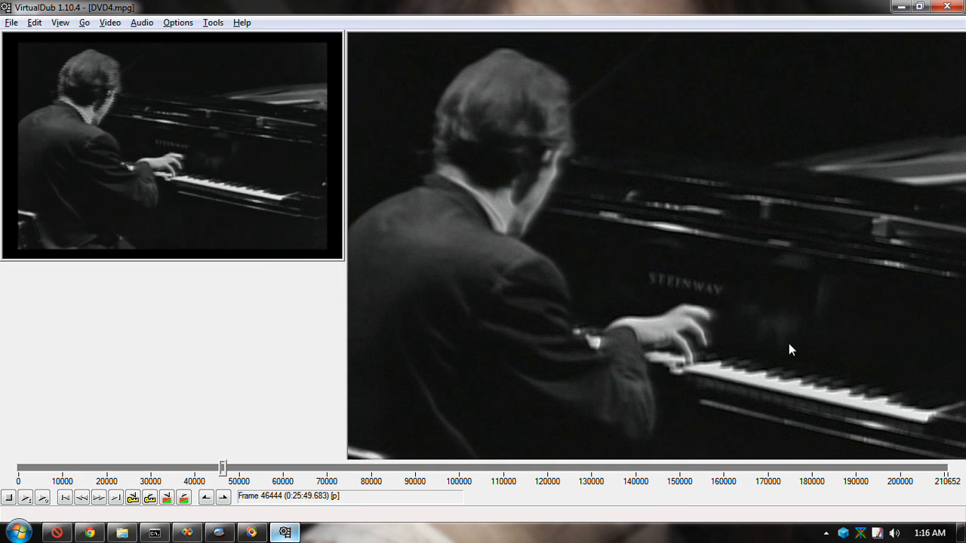
key("Right")
key("Right")
key("Right")
key("Right")
key("Right")
key("Right")
key("Right")
key("Right")
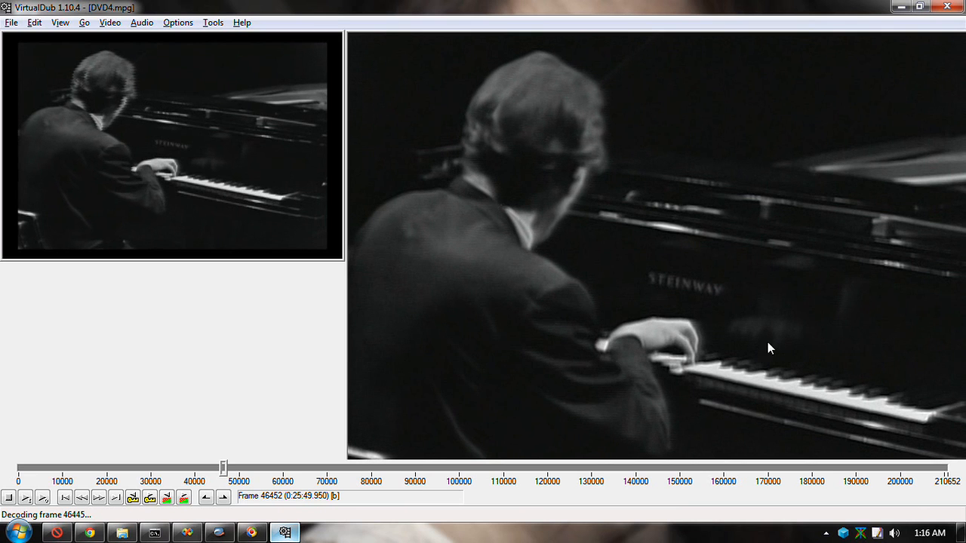
Step: Inspect the source frame's interlacing at 100% and 150% zoom, and return the source preview to 66%
right_click(257, 132)
left_click(334, 252)
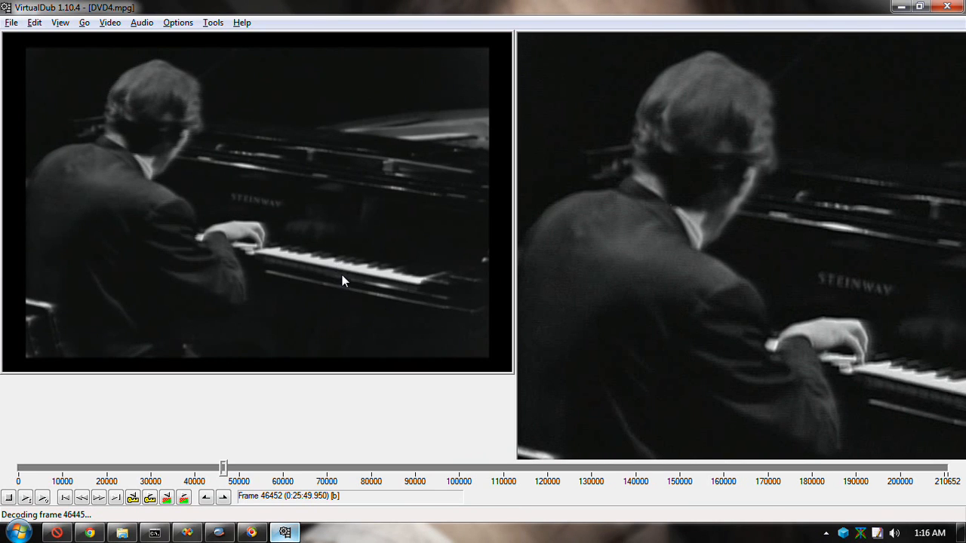
right_click(343, 276)
left_click(390, 402)
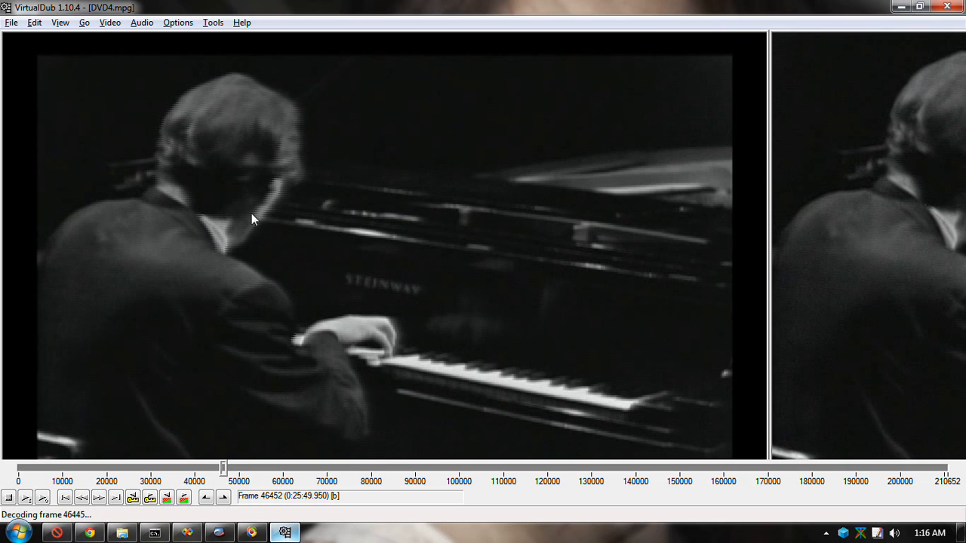
right_click(291, 251)
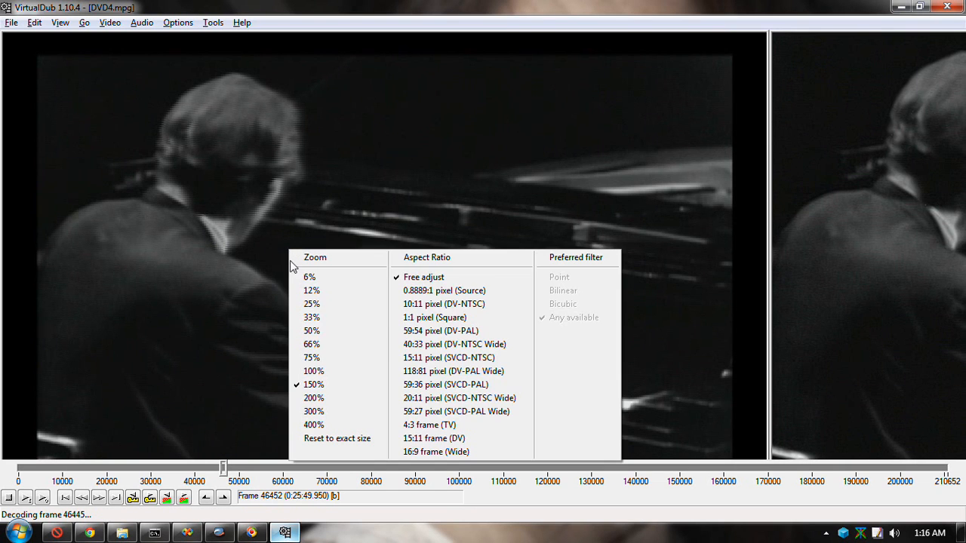
left_click(347, 344)
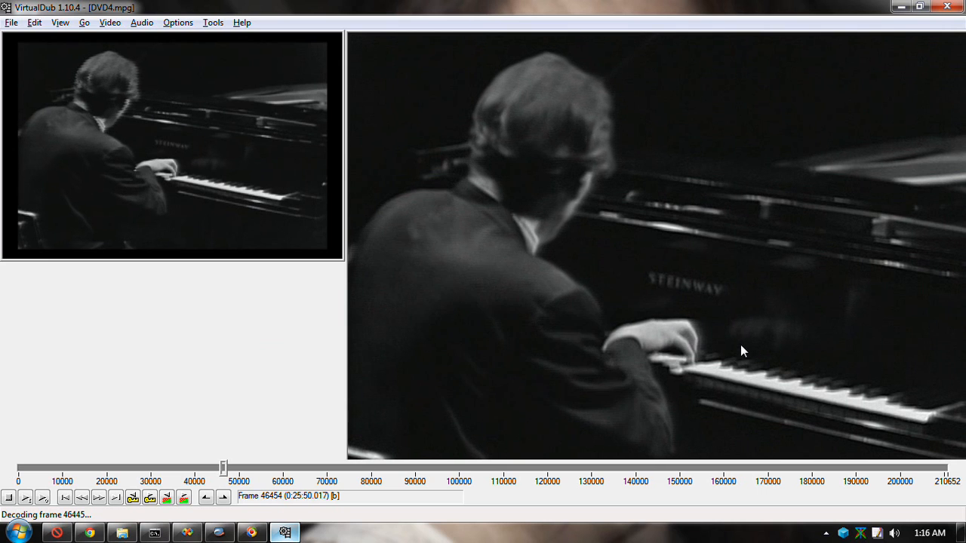
Step: Set the output preview's zoom to 75%
right_click(534, 313)
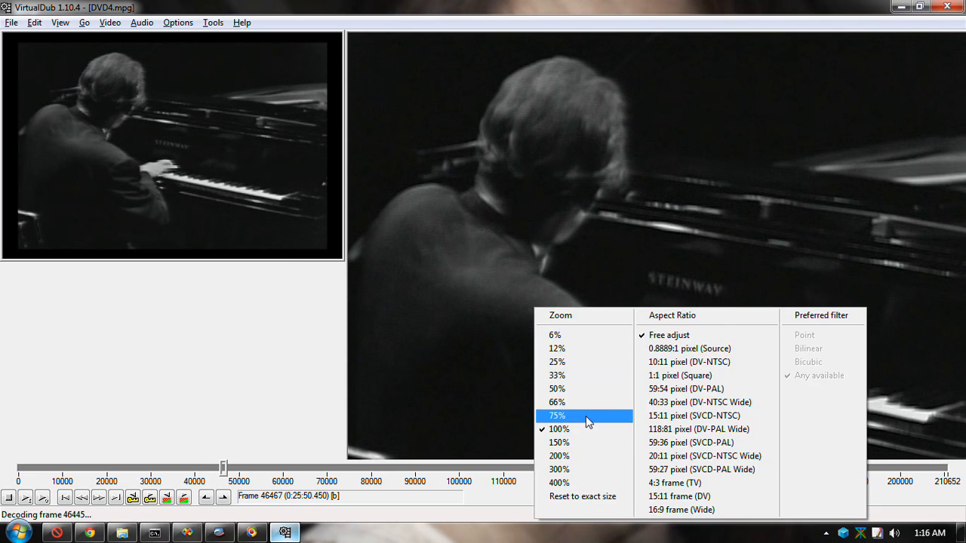
left_click(585, 411)
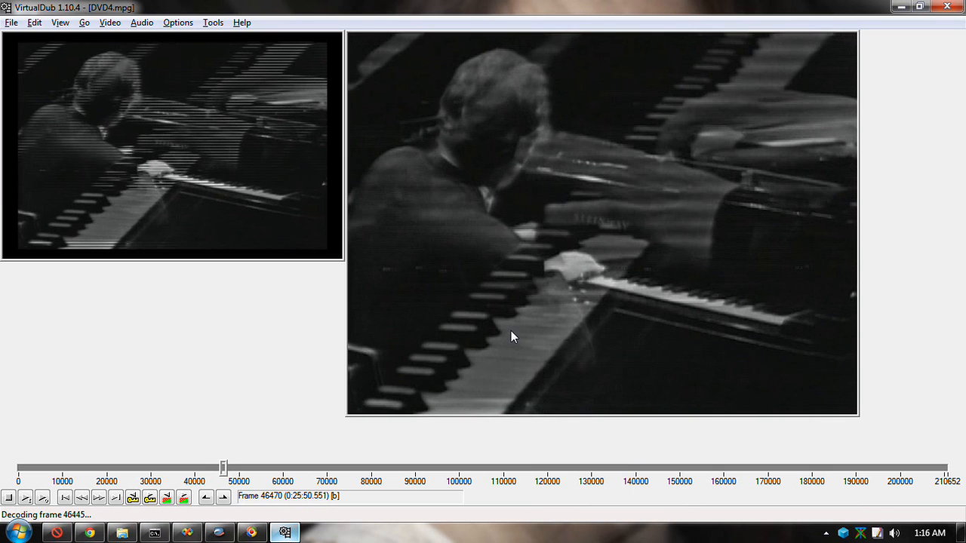
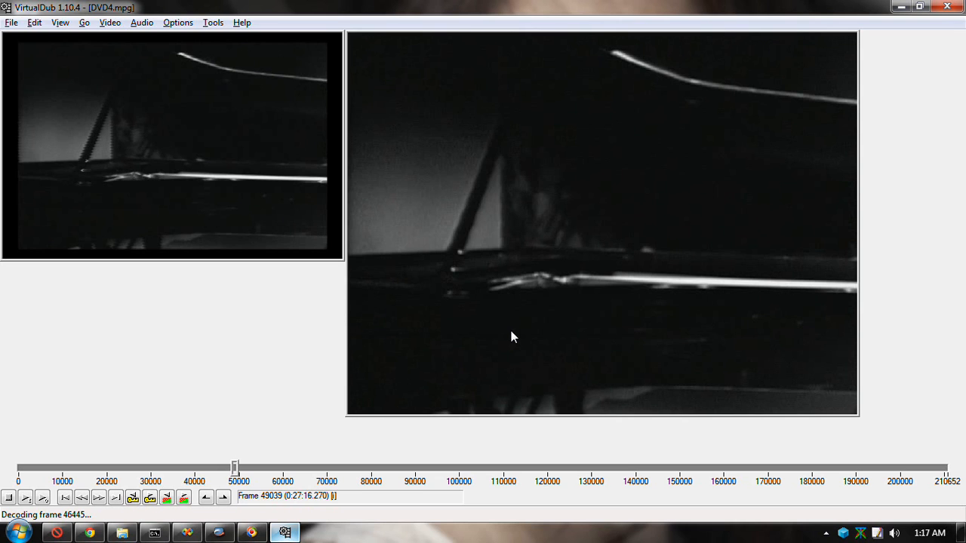
Step: Go back by keyframes to frame 48979 and advance frame by frame past the scene cut to the dark piano shot
key("shift+Left")
key("shift+Left")
key("shift+Left")
key("shift+Left")
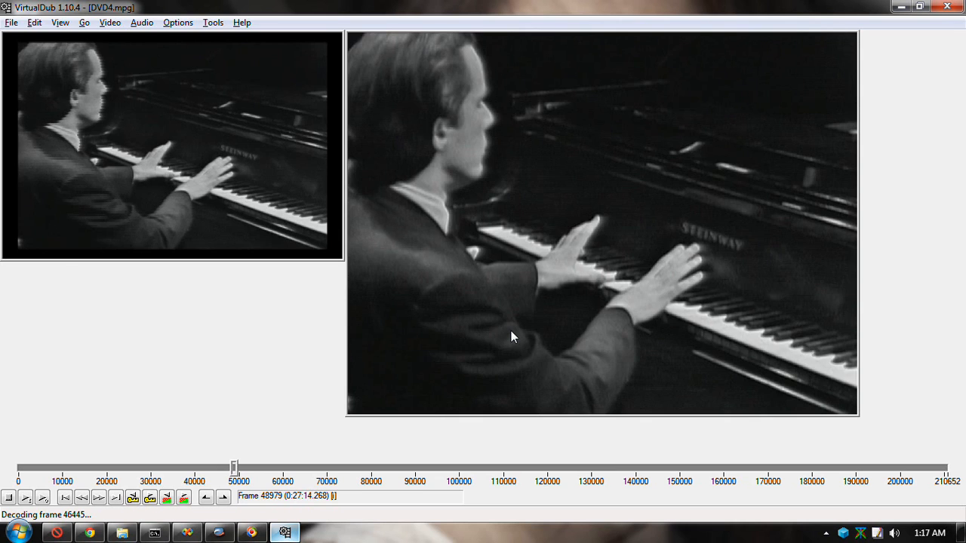
key("Right")
key("Right")
key("Right")
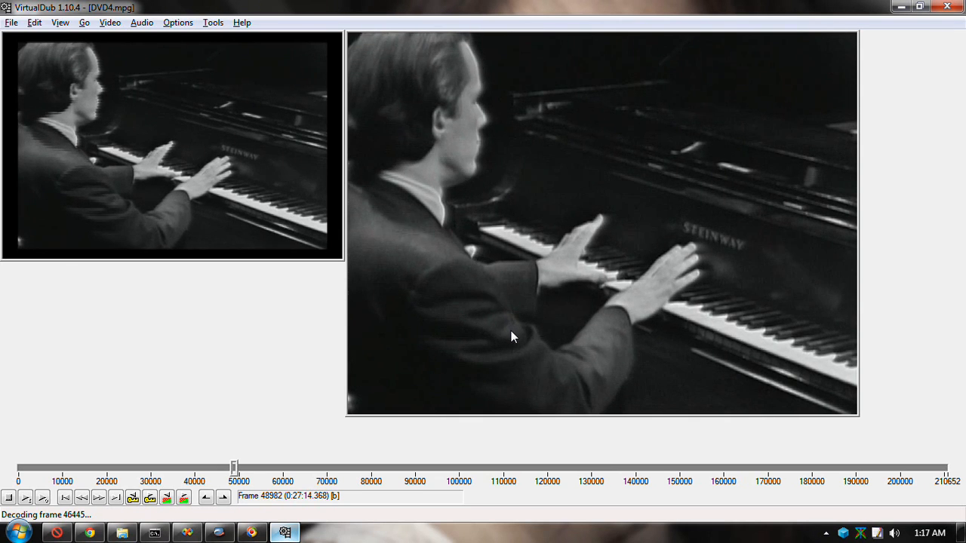
key("Right")
key("Right")
key("Right")
key("Right")
key("Right")
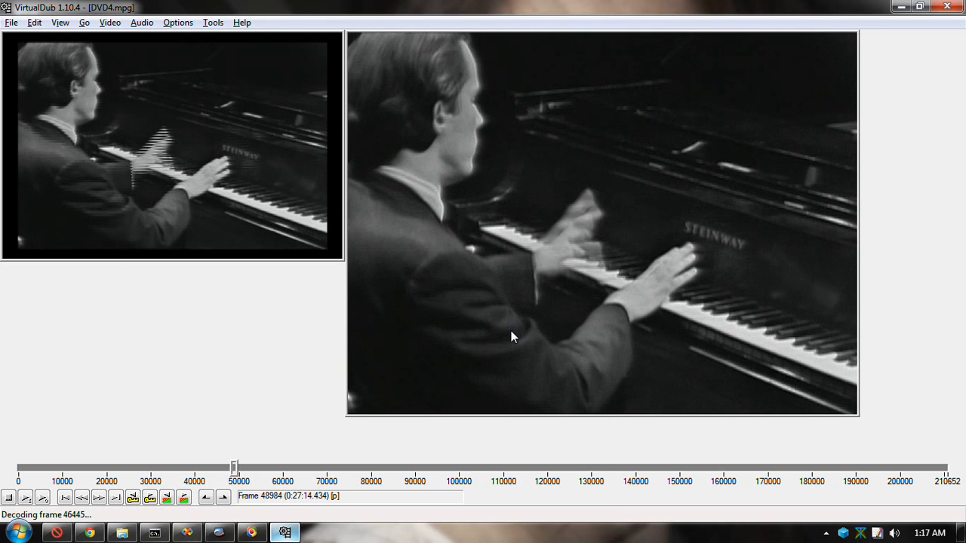
key("Right")
key("Right")
key("Right")
key("Right")
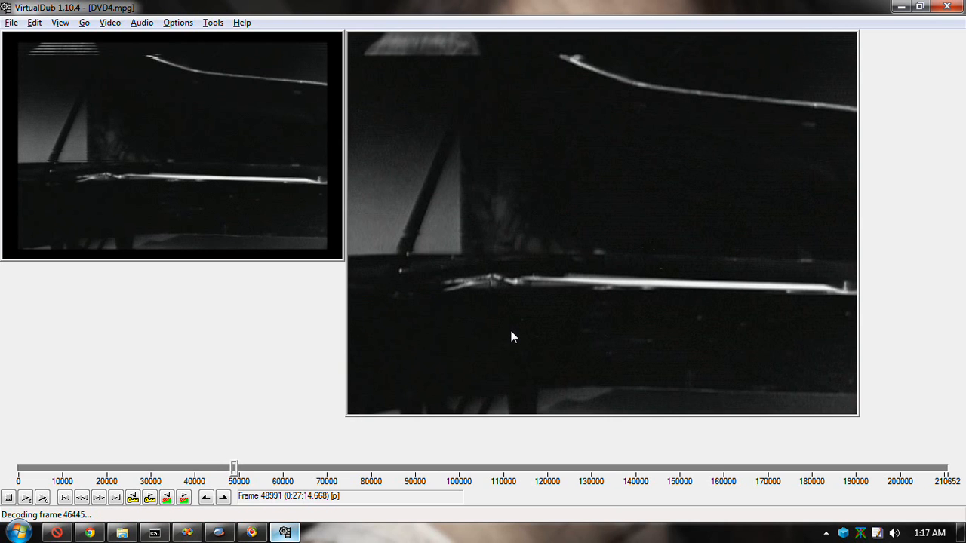
key("Right")
Step: Return to the keyframe at frame 48979 and review each frame up to the scene cut at frame 48991
key("shift+Left")
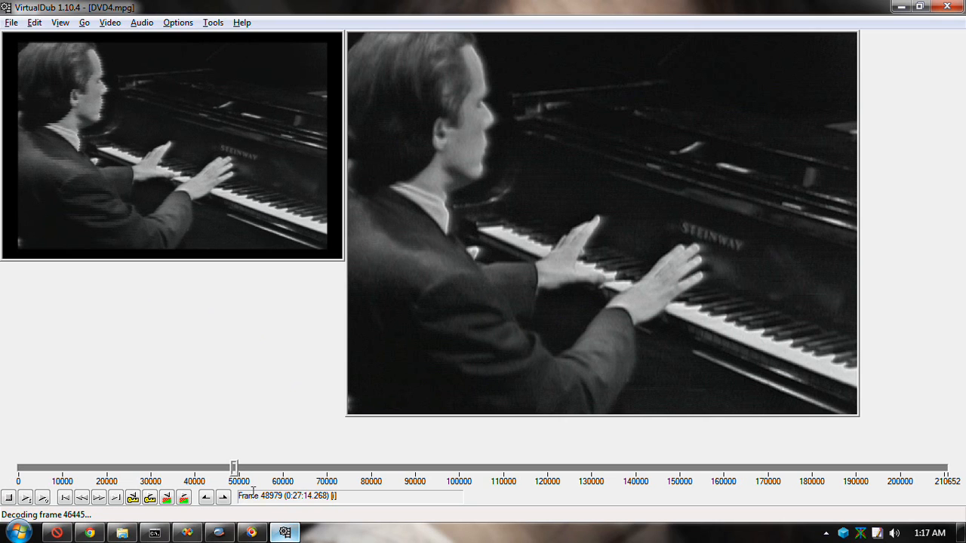
key("Right")
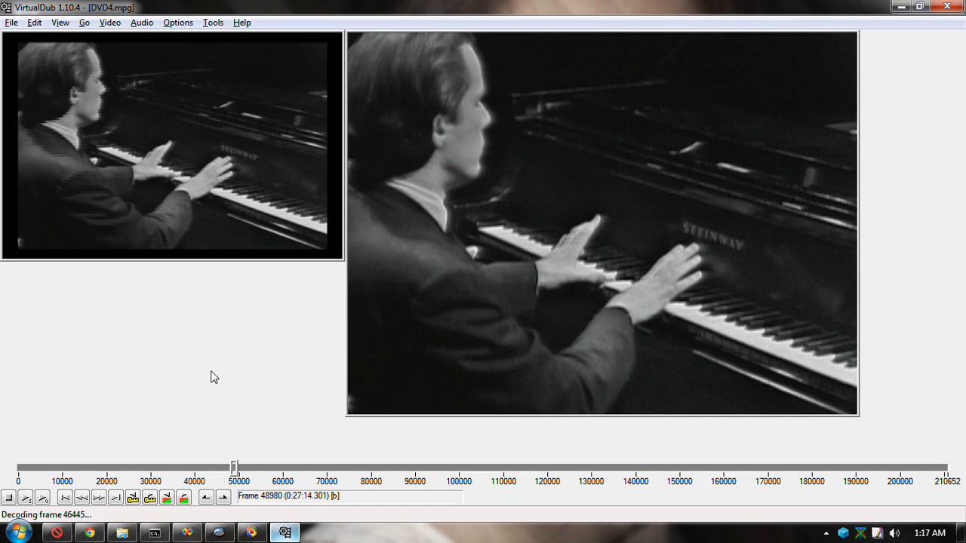
key("Right")
key("Right")
key("Right")
key("Right")
key("Right")
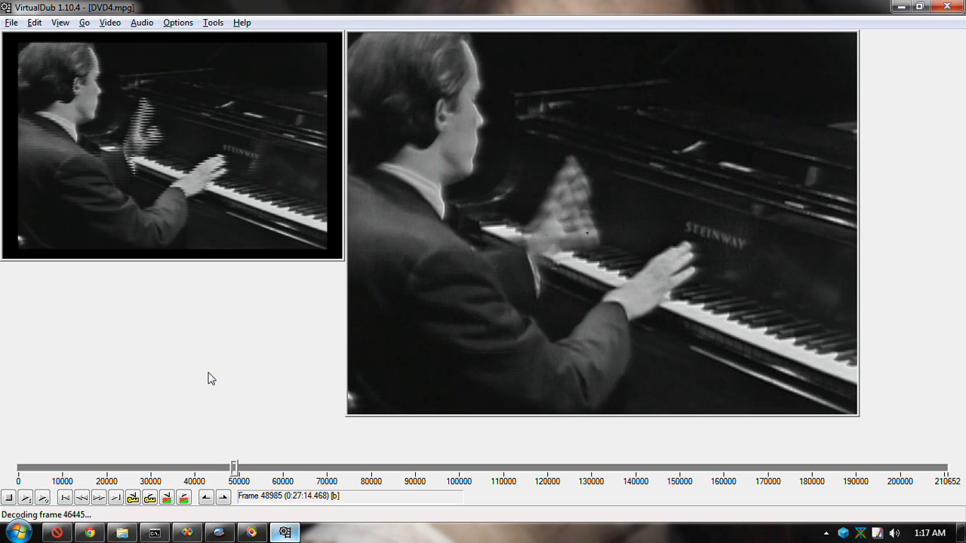
key("Right")
key("Right")
key("Right")
key("Right")
key("Right")
key("Right")
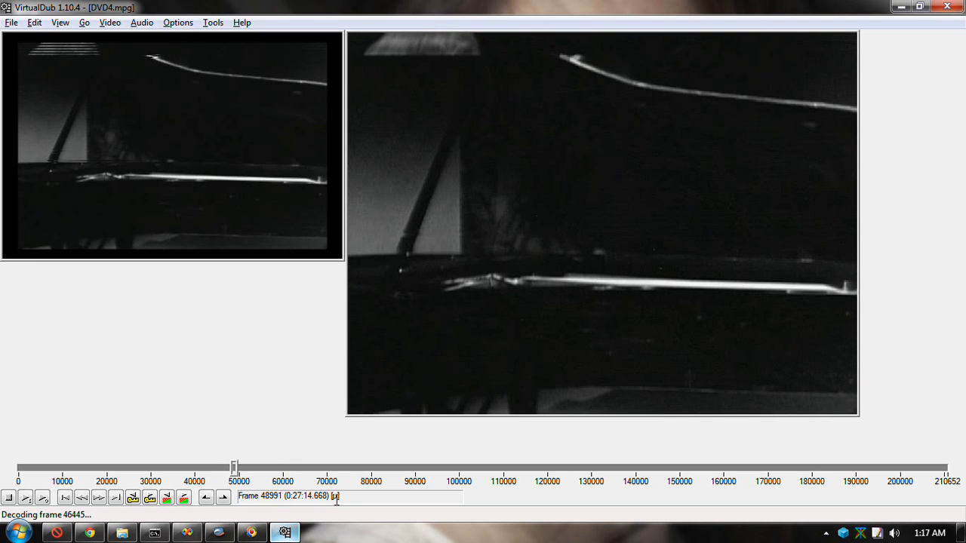
Step: Compare frames 48990 and 48991 on either side of the scene cut
key("Left")
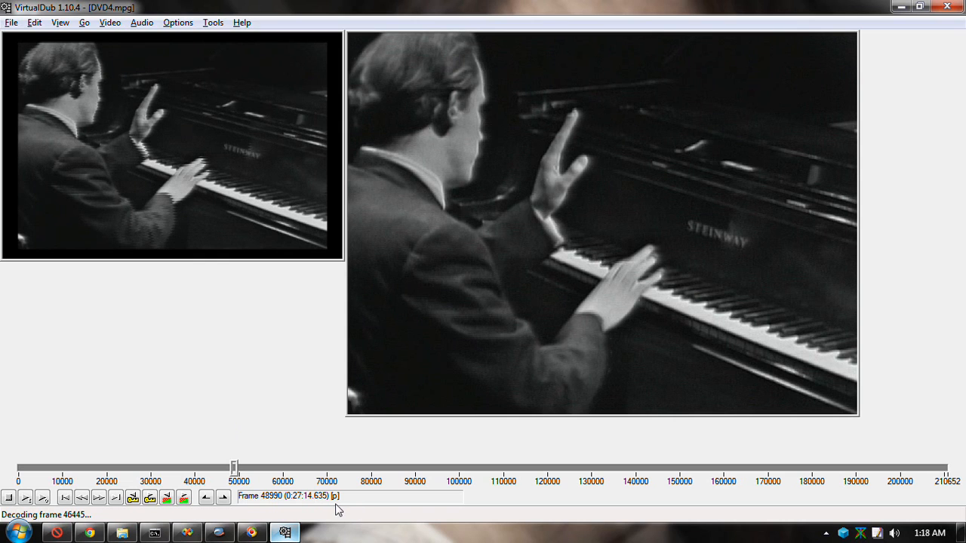
key("Right")
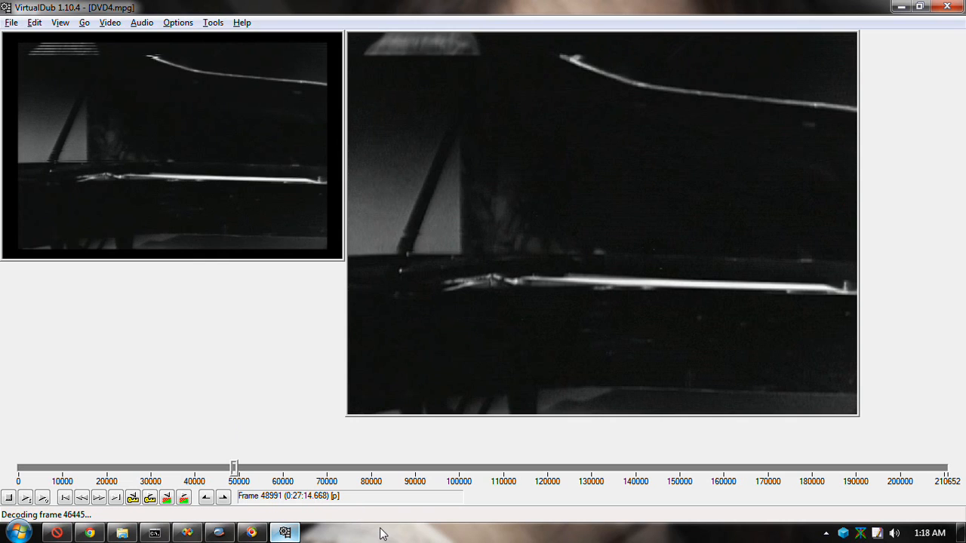
key("Left")
Step: Move to the keyframe at frame 48994 and delete all frames from the start of the video up to it
key("Right")
key("Right")
key("Right")
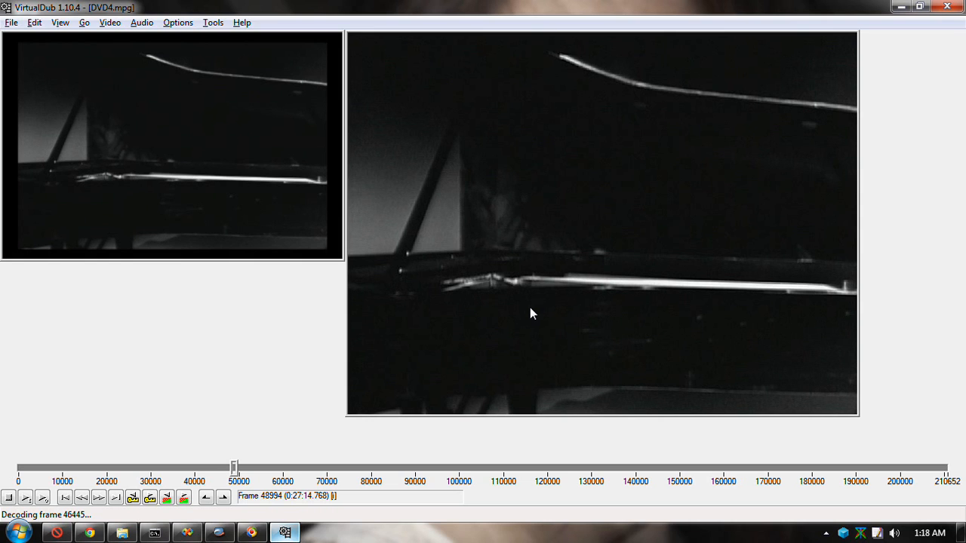
key("Home")
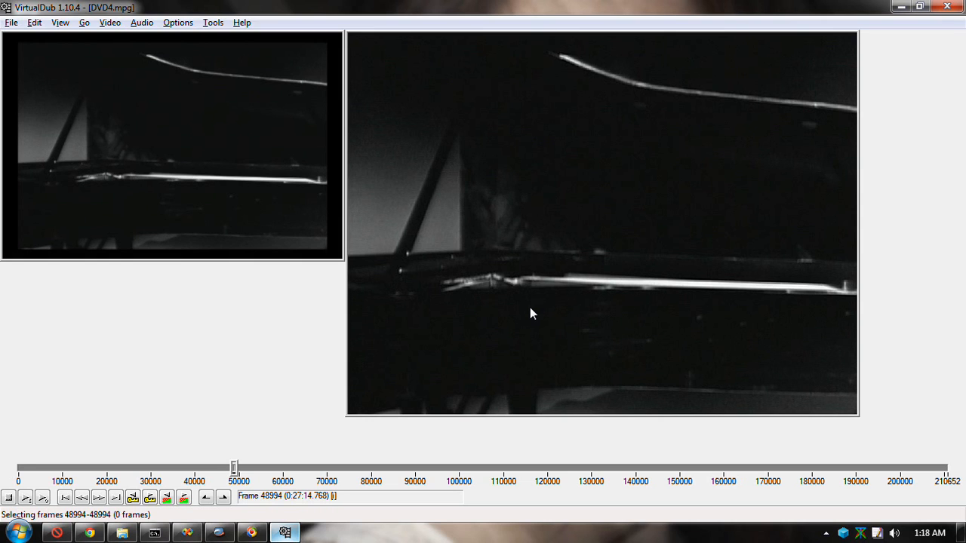
key("ctrl+Left")
key("End")
key("Delete")
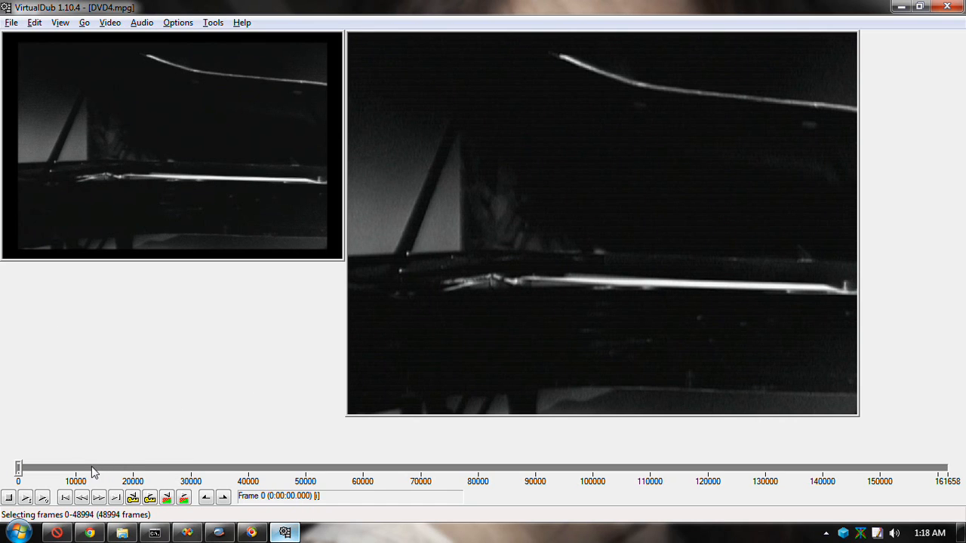
Step: Delete everything from frame 5910 to the end of the video
left_click(54, 470)
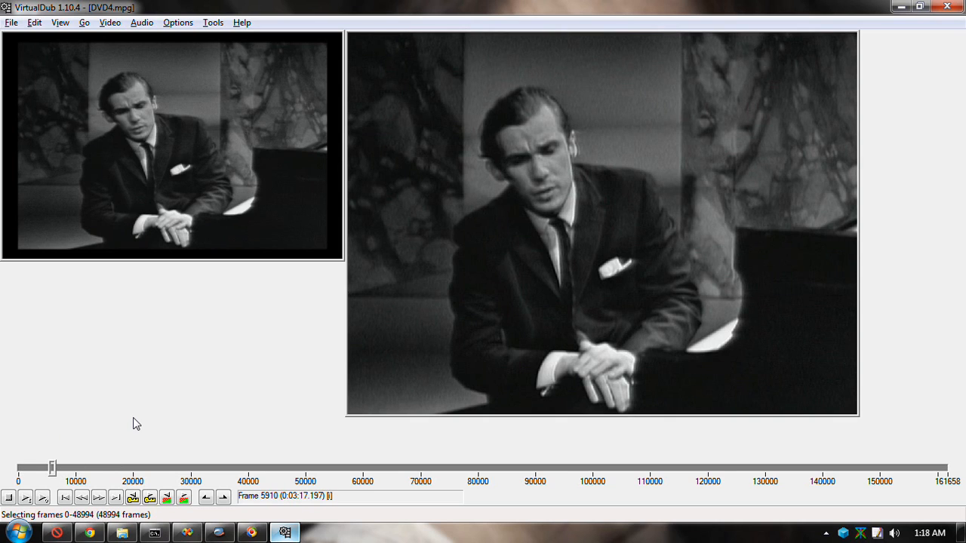
key("Home")
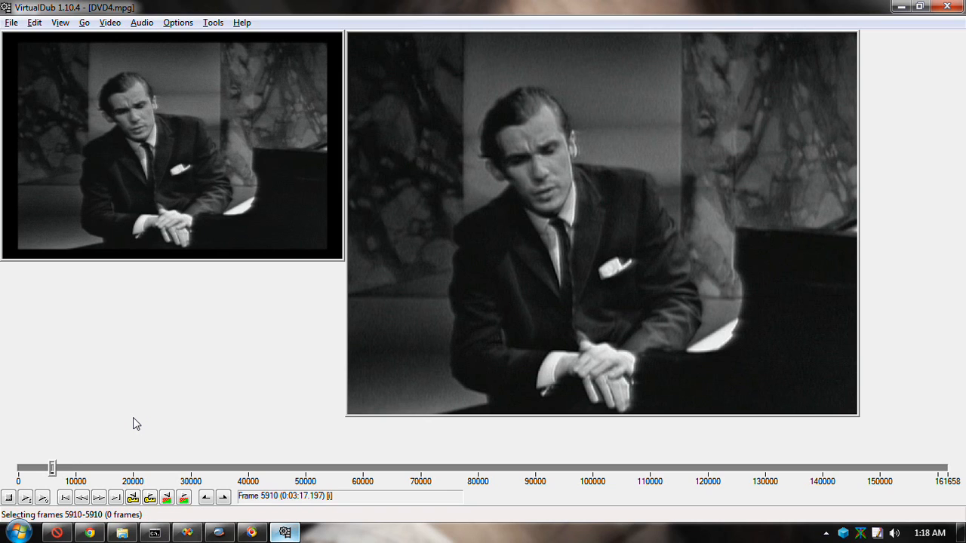
key("ctrl+End")
key("End")
key("Delete")
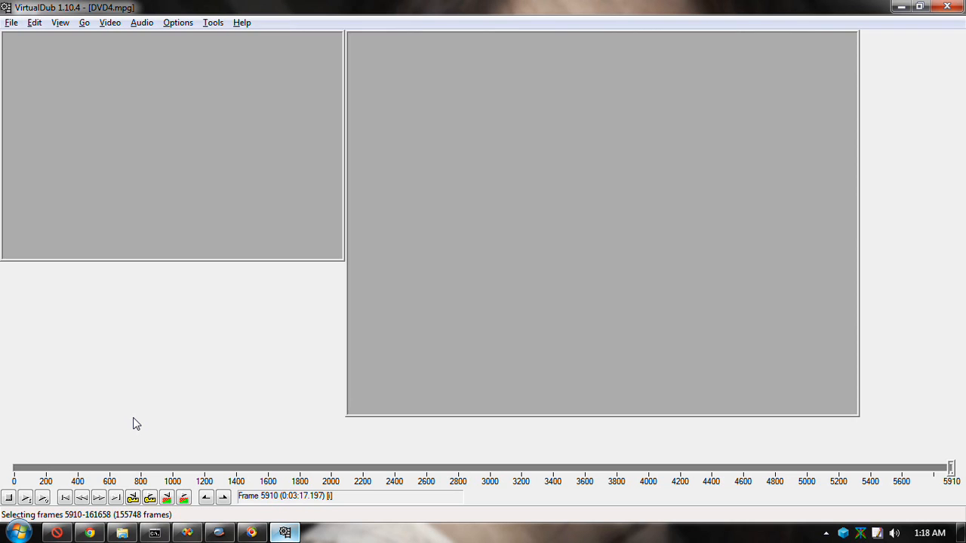
Step: Return to the start of the trimmed clip and check its opening frames up to frame 4
key("ctrl+Home")
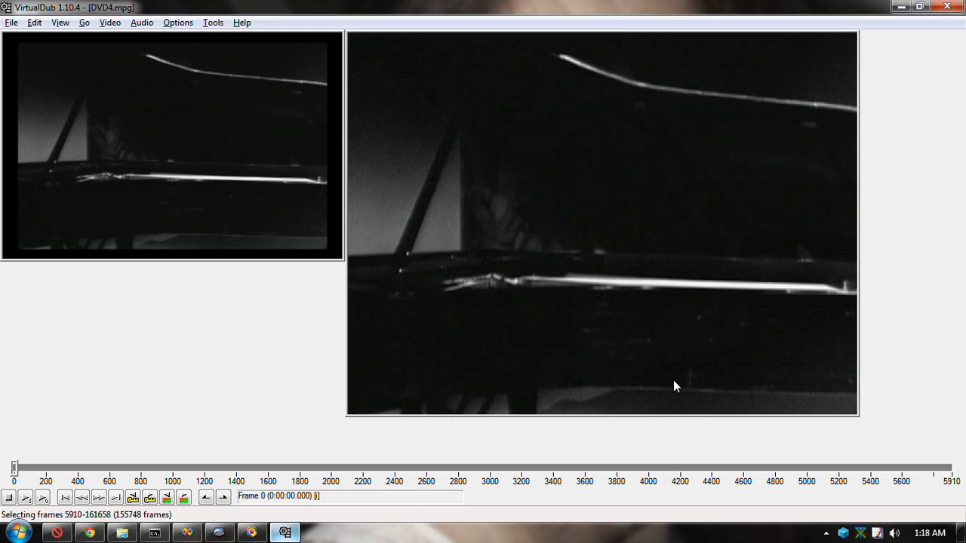
key("Right")
key("Right")
key("Right")
key("Right")
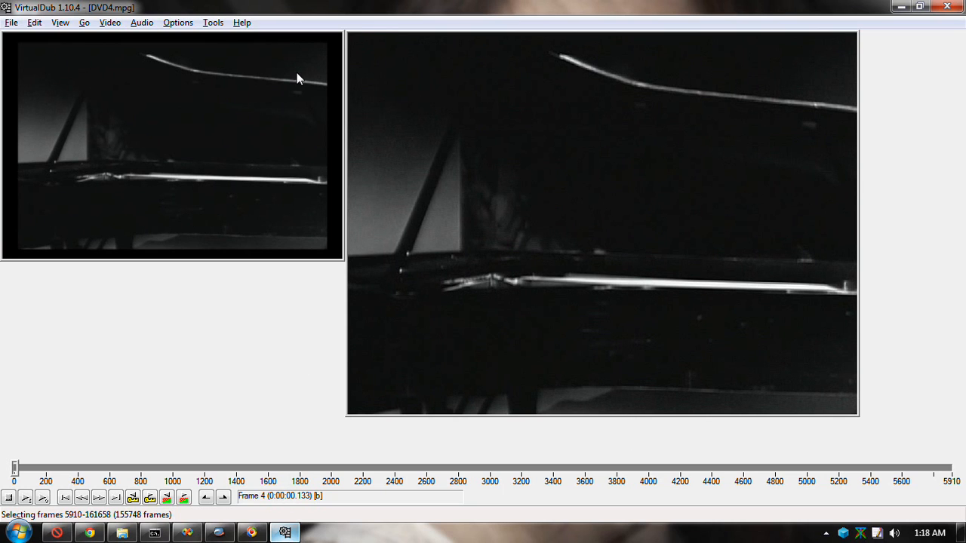
Step: Configure the x264vfw H.264/MPEG-4 AVC video compression with rate control set to Multipass - 1st pass
key("ctrl+p")
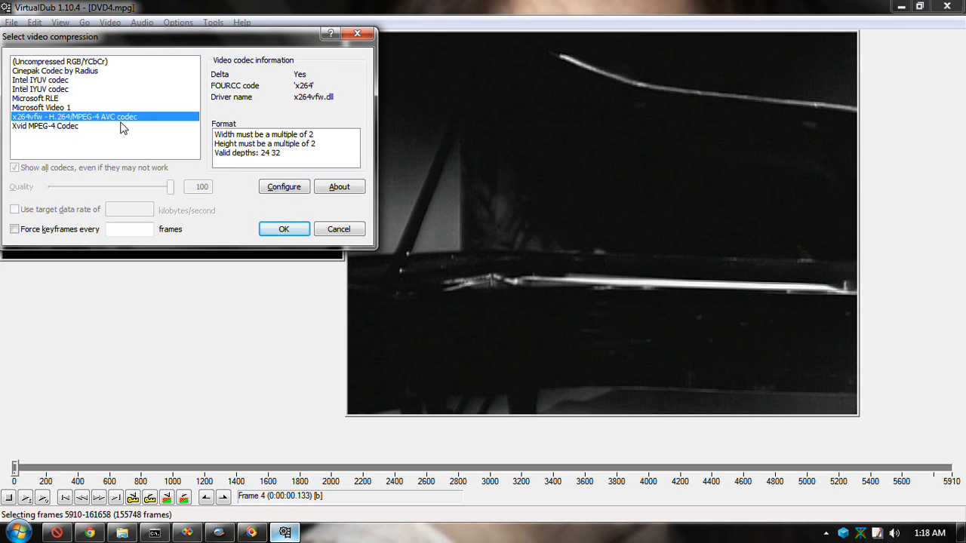
left_click(276, 188)
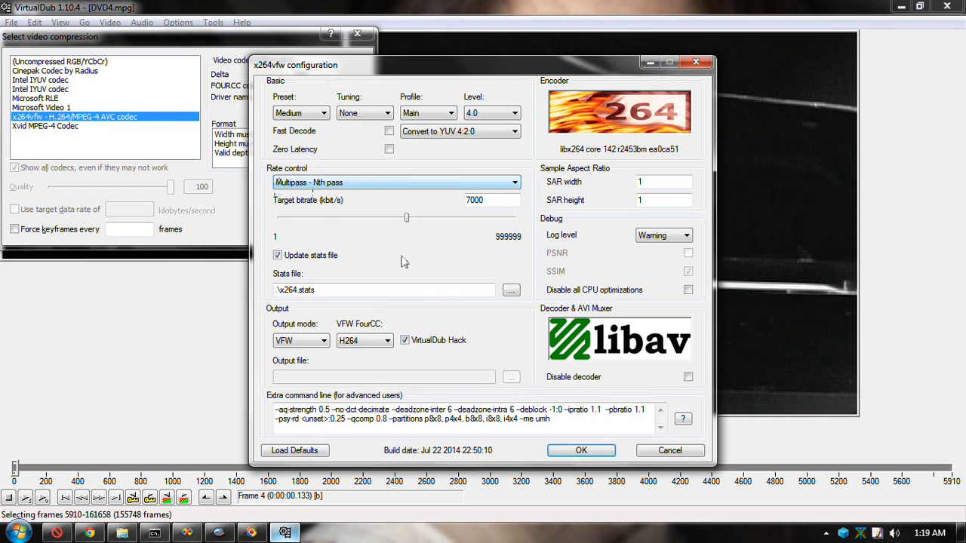
left_click(390, 189)
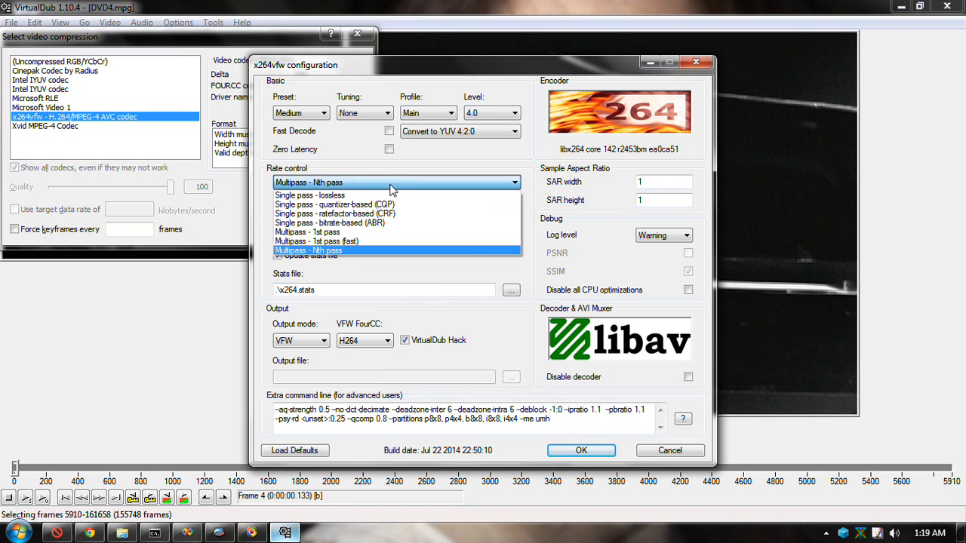
left_click(375, 232)
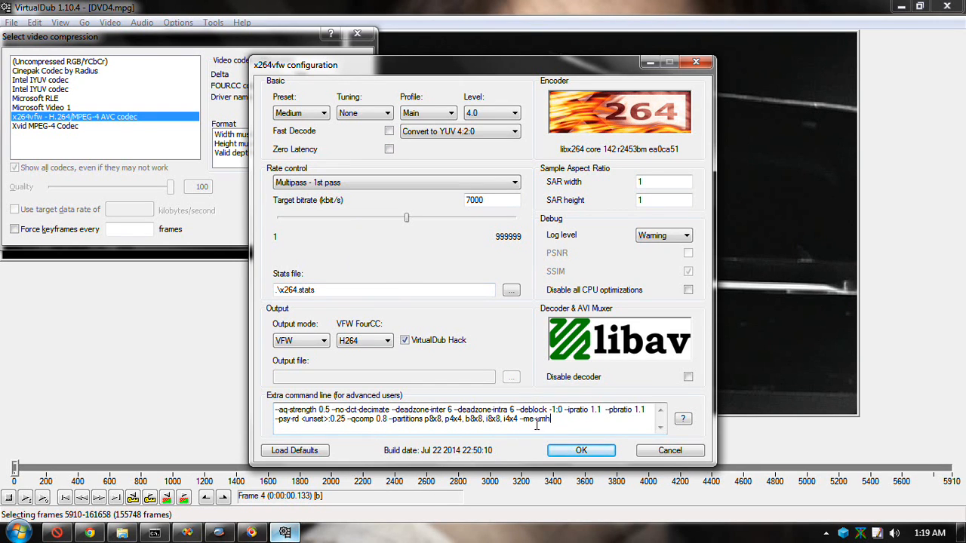
Step: Switch to Avidemux, set its video output to Mpeg4 AVC (x264), and open the encoder's configuration
left_click_drag(537, 420, 564, 419)
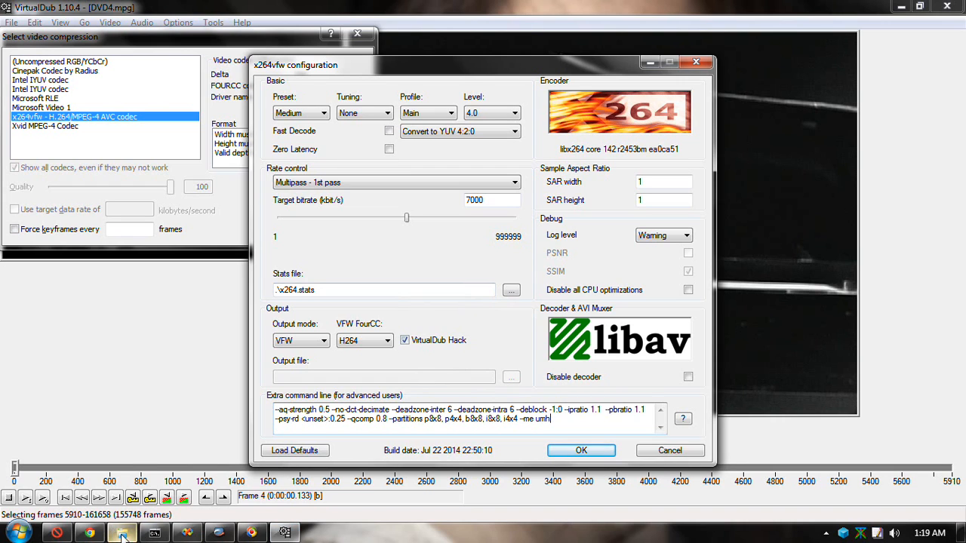
left_click(17, 533)
left_click(68, 341)
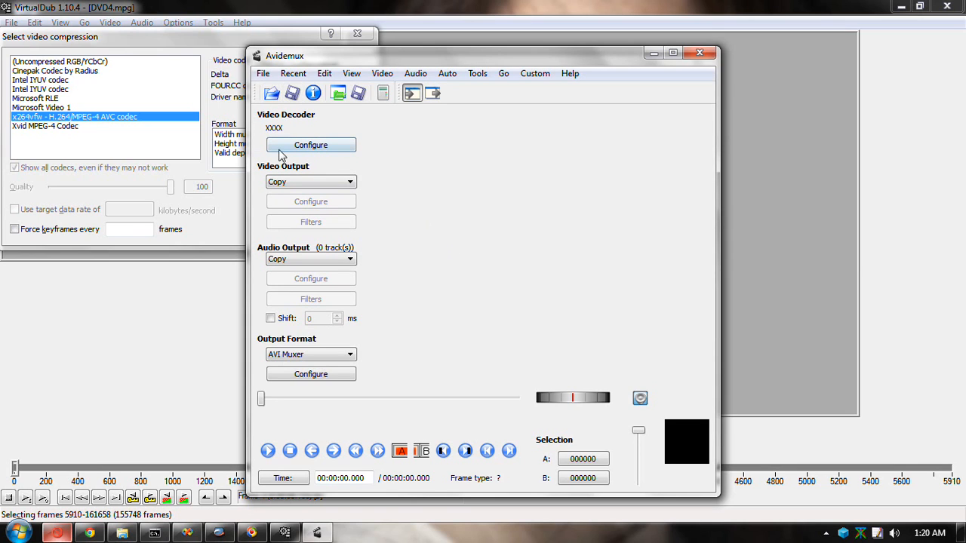
left_click(308, 184)
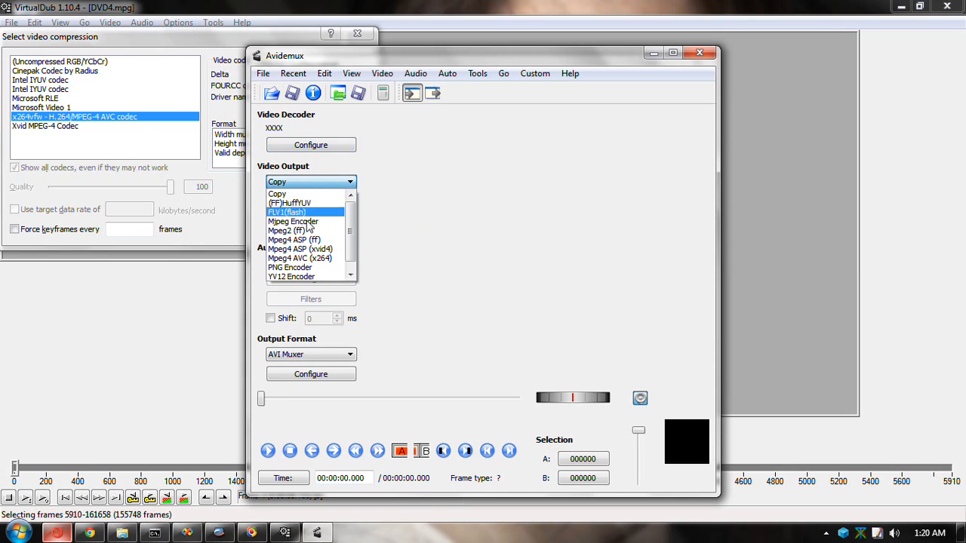
left_click(332, 258)
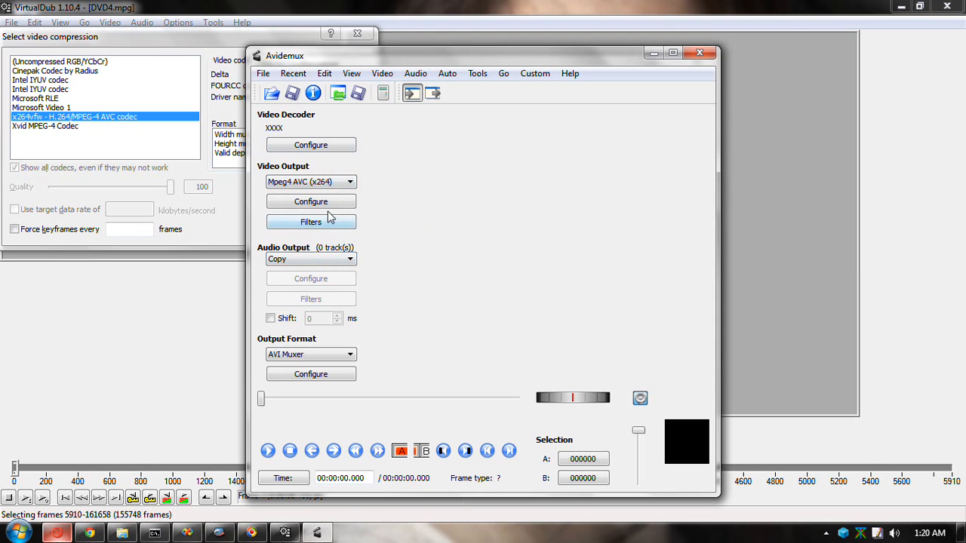
left_click(330, 206)
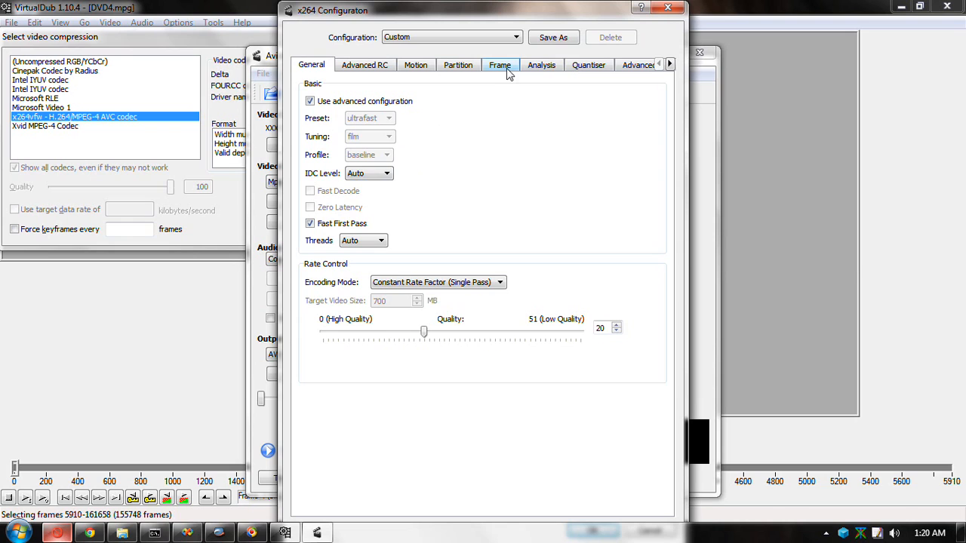
Step: Enable the 8x8, 8x16 and 16x8 P-frame and B-frame intra-predicted blocks in the partition search
left_click(546, 68)
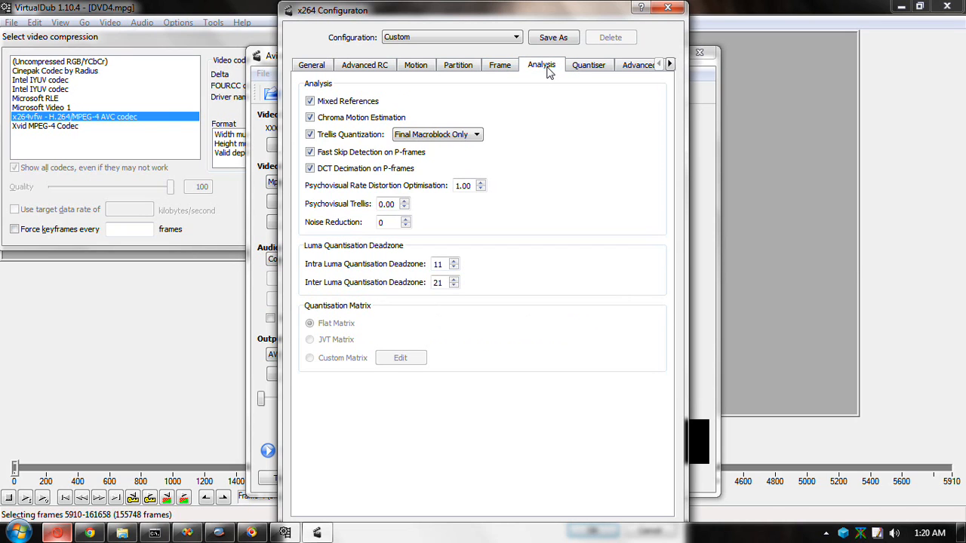
left_click(505, 66)
left_click(590, 67)
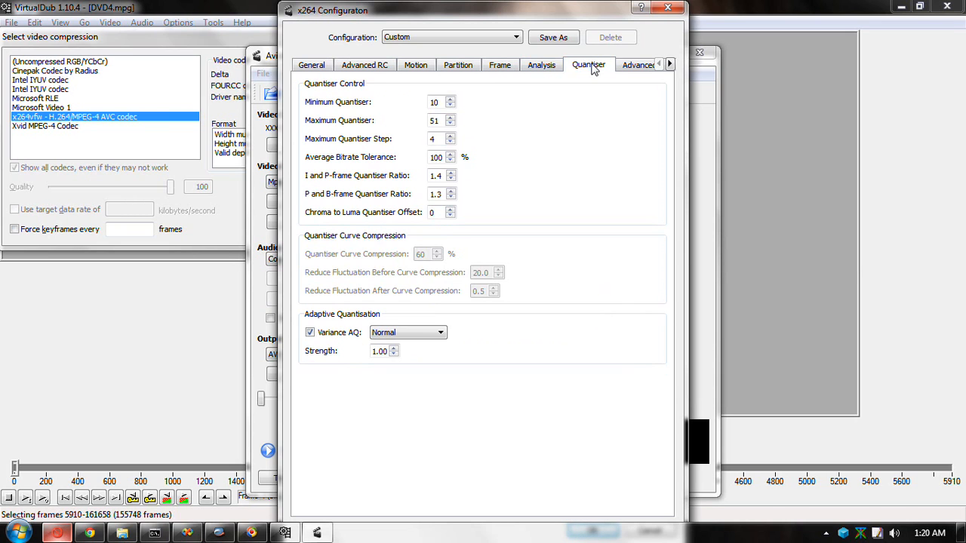
left_click(546, 66)
left_click(510, 68)
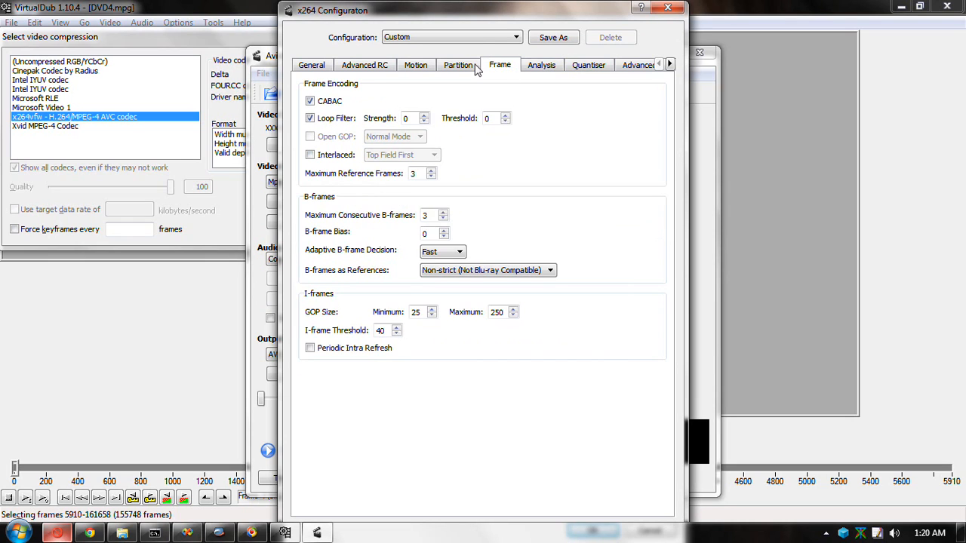
left_click(463, 67)
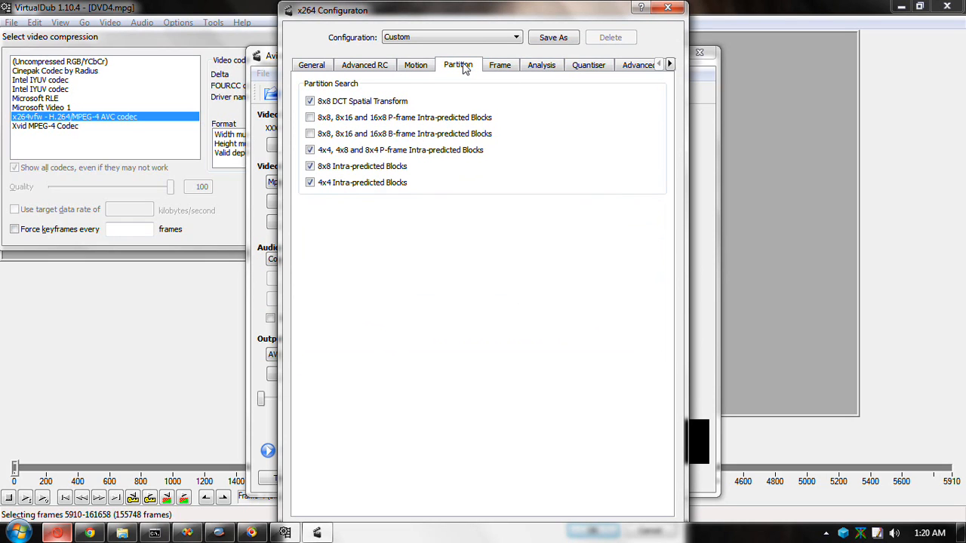
left_click(339, 119)
left_click(331, 135)
Step: Set the x264 motion estimation method to Uneven Multi-hexagonal Search
left_click(415, 66)
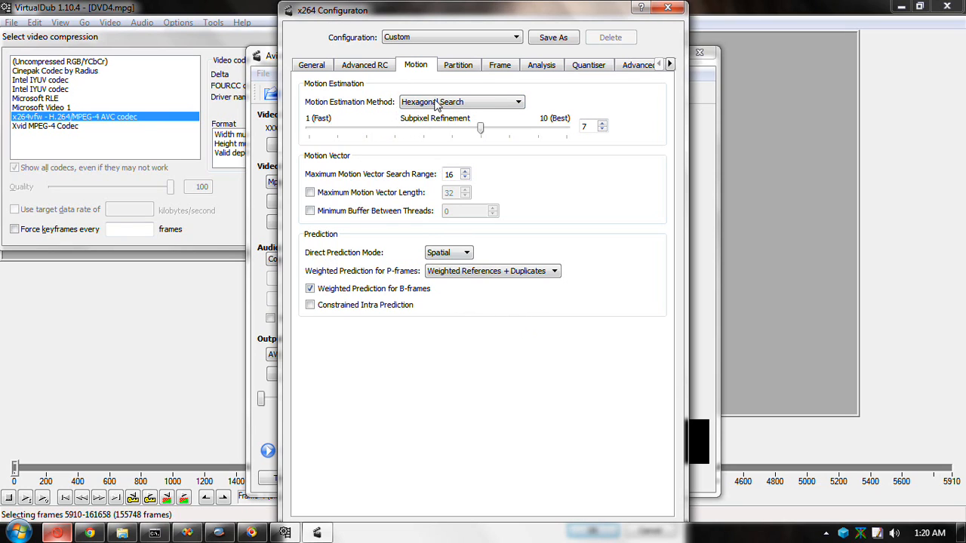
left_click(469, 106)
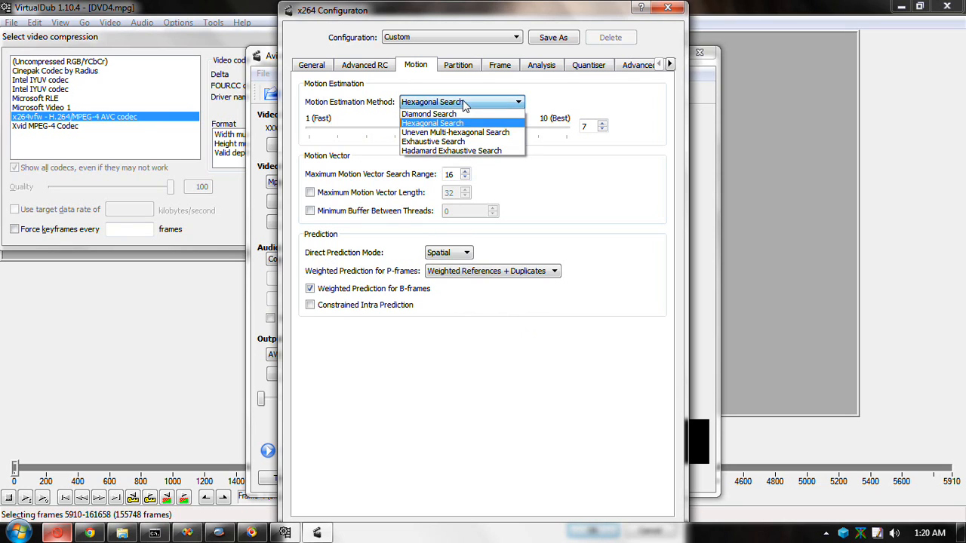
left_click(451, 133)
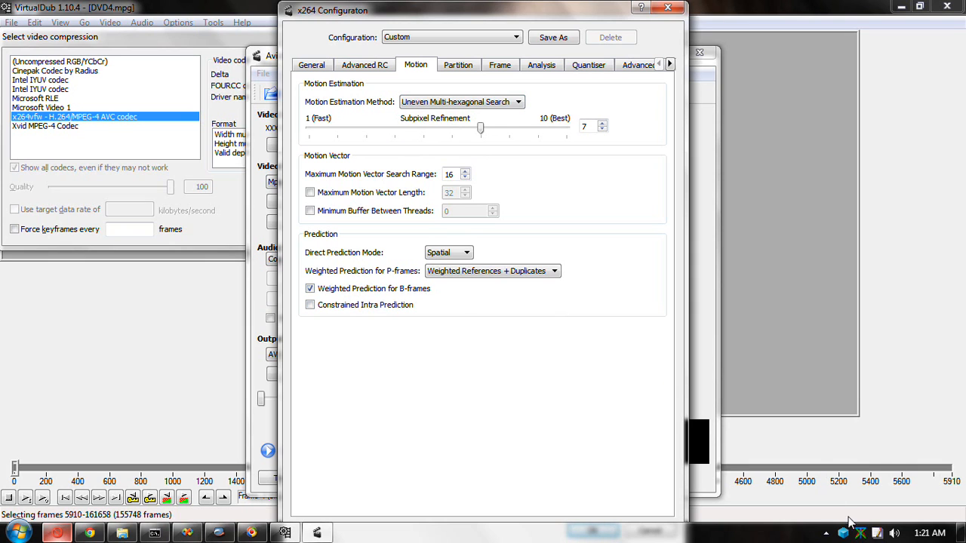
Step: Open the D:\Music\x264.settings.txt notes and skim through the recommended H264 settings
left_click(876, 533)
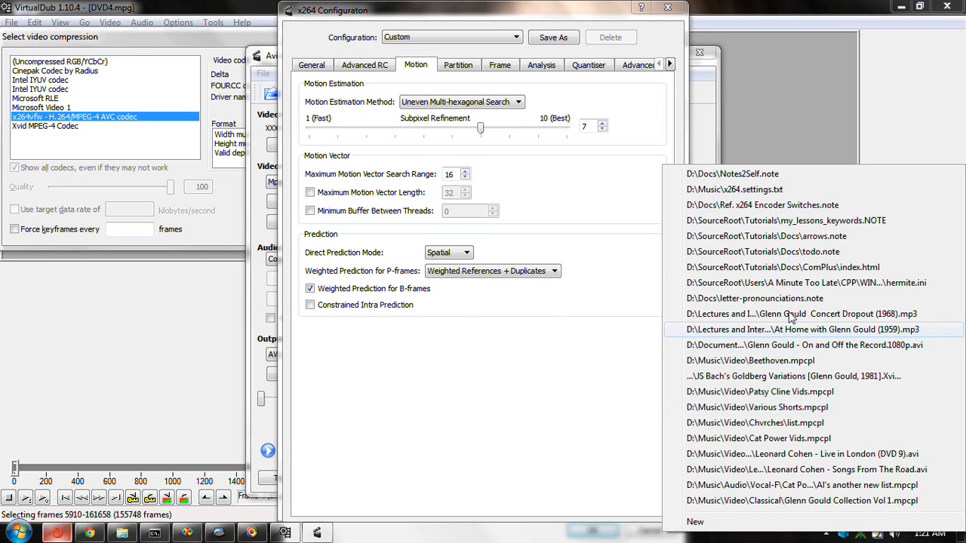
left_click(846, 197)
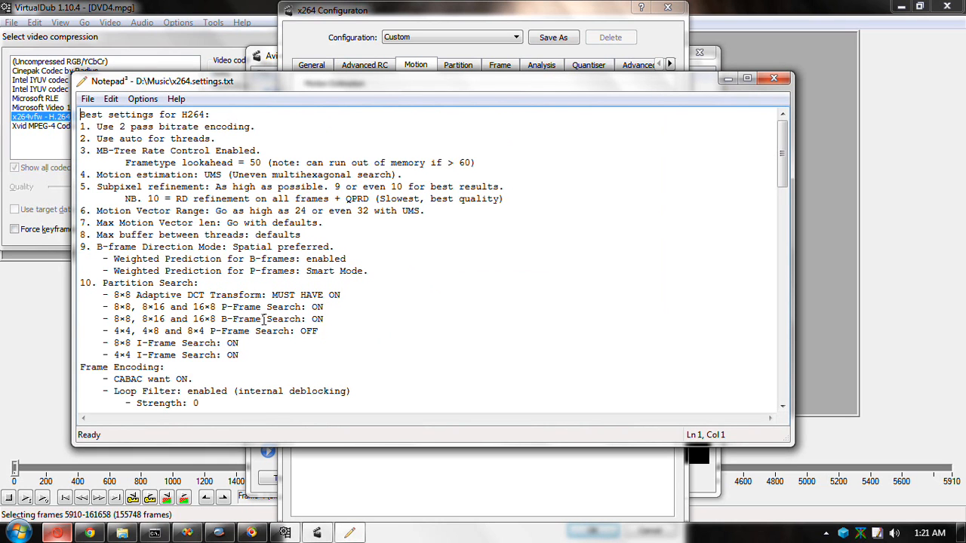
scroll(372, 249, "down", 16)
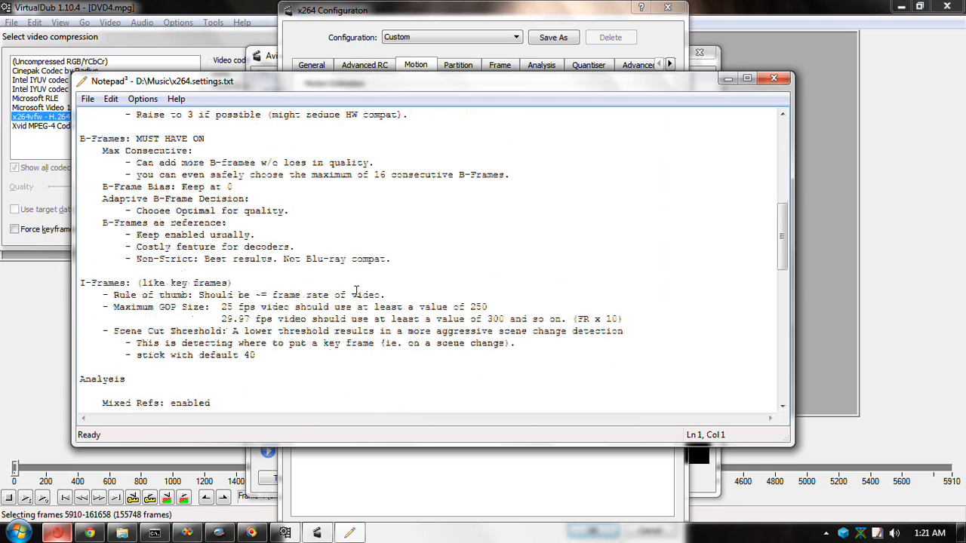
scroll(353, 293, "down", 8)
scroll(352, 287, "up", 14)
scroll(351, 285, "up", 12)
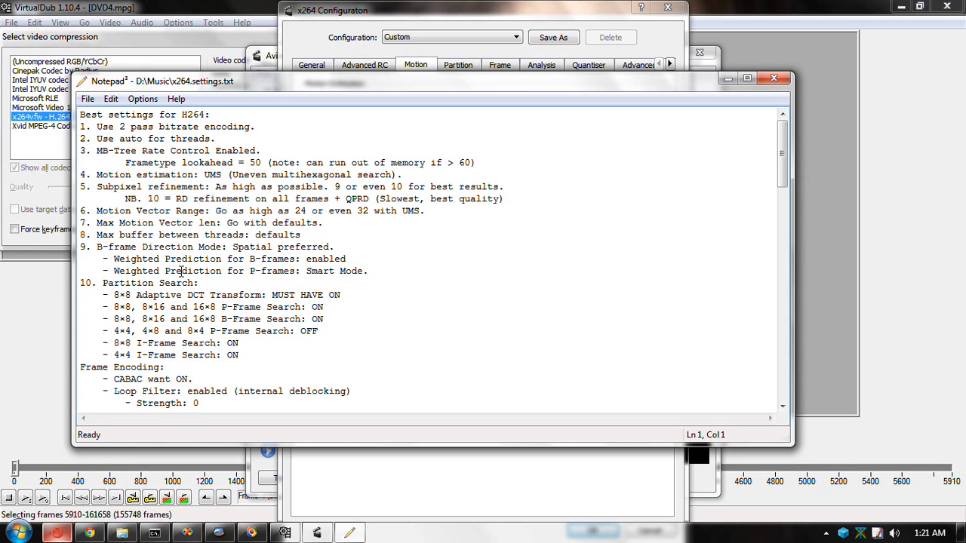
Step: Read the notes' recommendations for motion vectors and partition search, especially the 4x4, 4x8 and 8x4 P-frame and 4x4 I-frame searches
left_click_drag(120, 213, 277, 213)
left_click(273, 223)
left_click(145, 235)
scroll(290, 300, "down", 2)
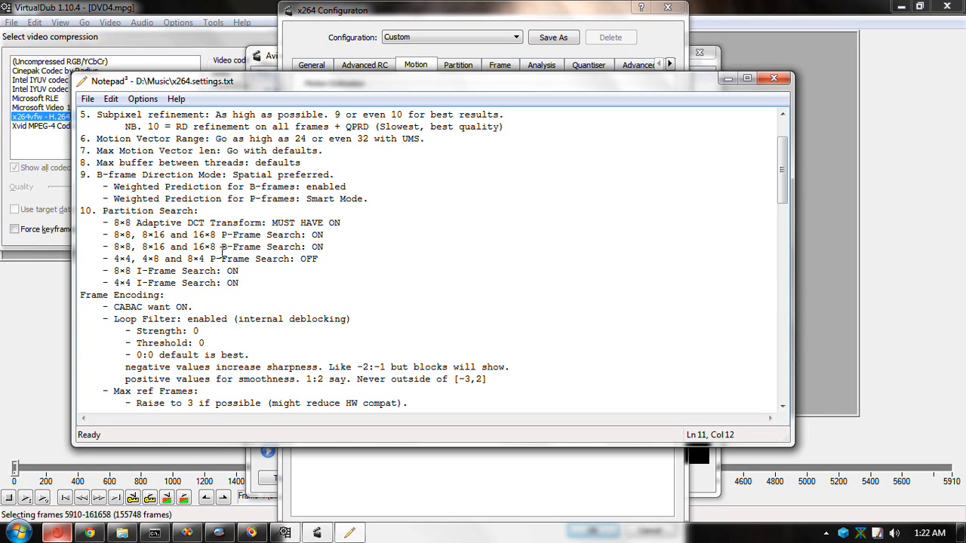
left_click_drag(116, 259, 339, 261)
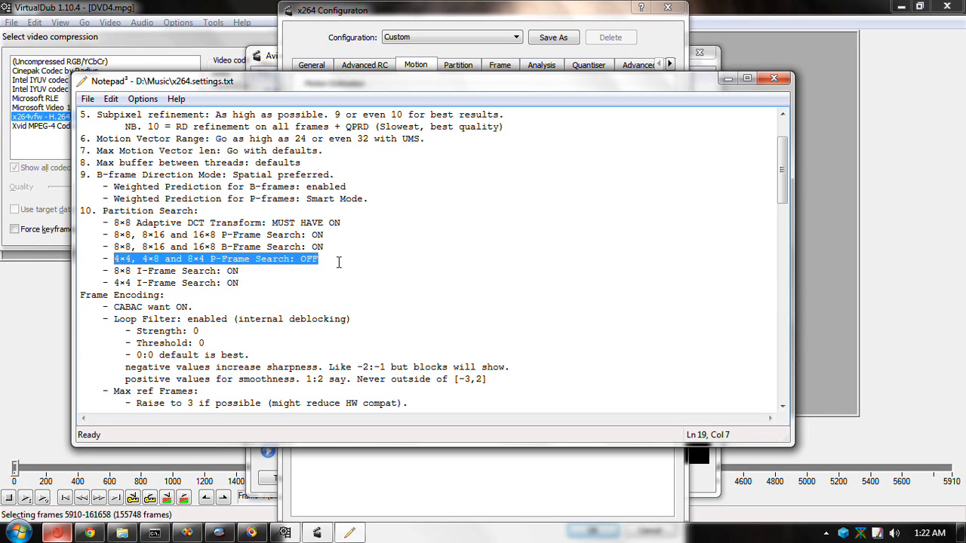
left_click(342, 270)
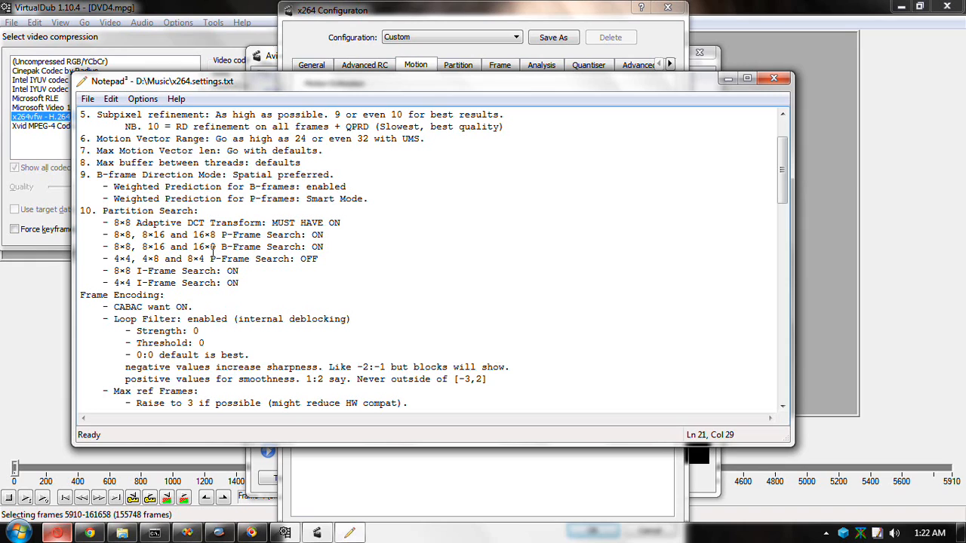
left_click_drag(120, 258, 295, 259)
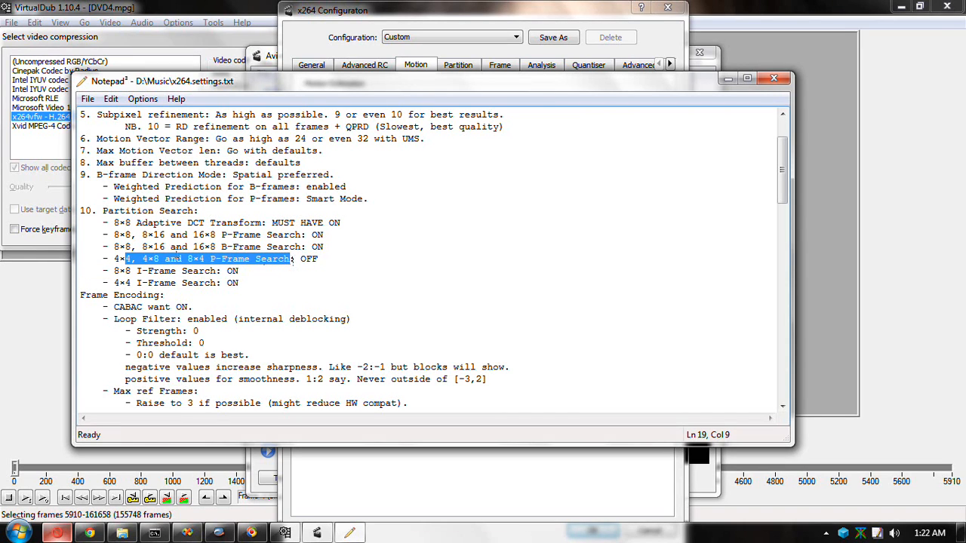
left_click(170, 247)
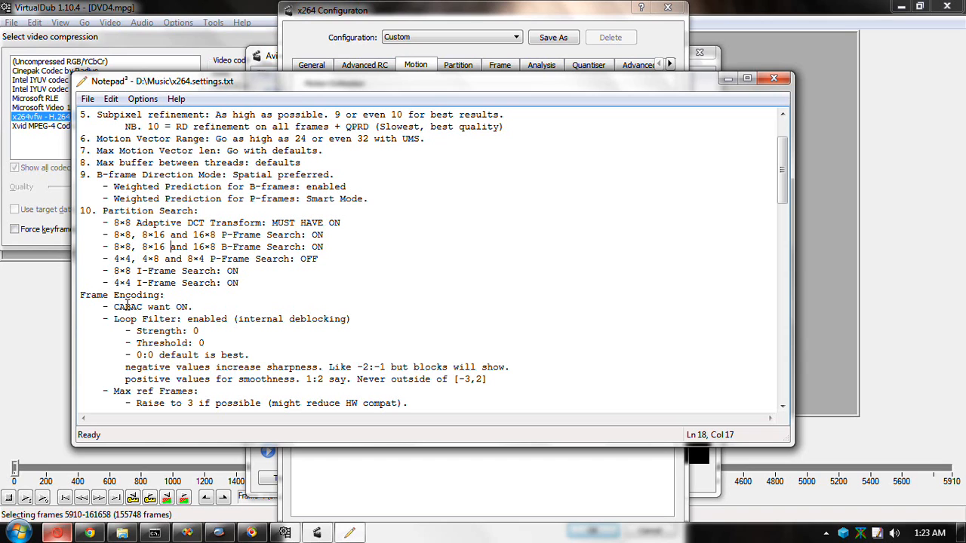
left_click_drag(120, 283, 261, 284)
left_click(172, 271)
left_click_drag(113, 284, 274, 285)
left_click(294, 284)
scroll(310, 284, "down", 2)
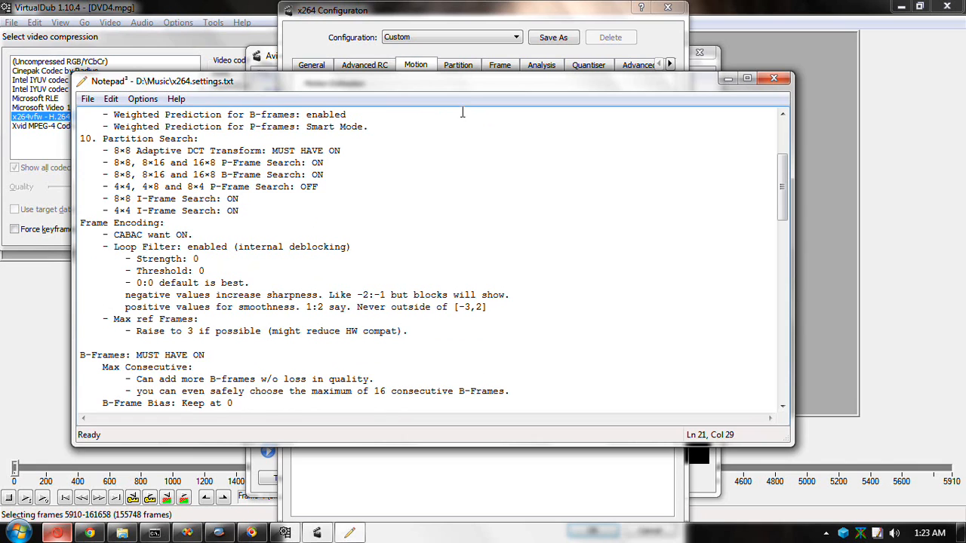
Step: Back in the x264 configuration, disable the 4x4, 4x8 and 8x4 P-frame and the 4x4 intra-predicted blocks in the partition search
left_click(437, 19)
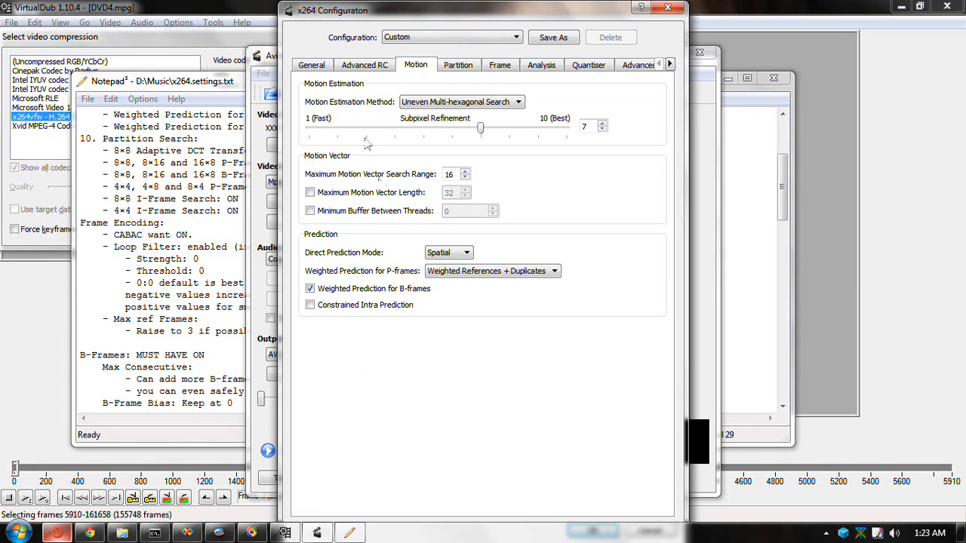
left_click(458, 66)
left_click(352, 182)
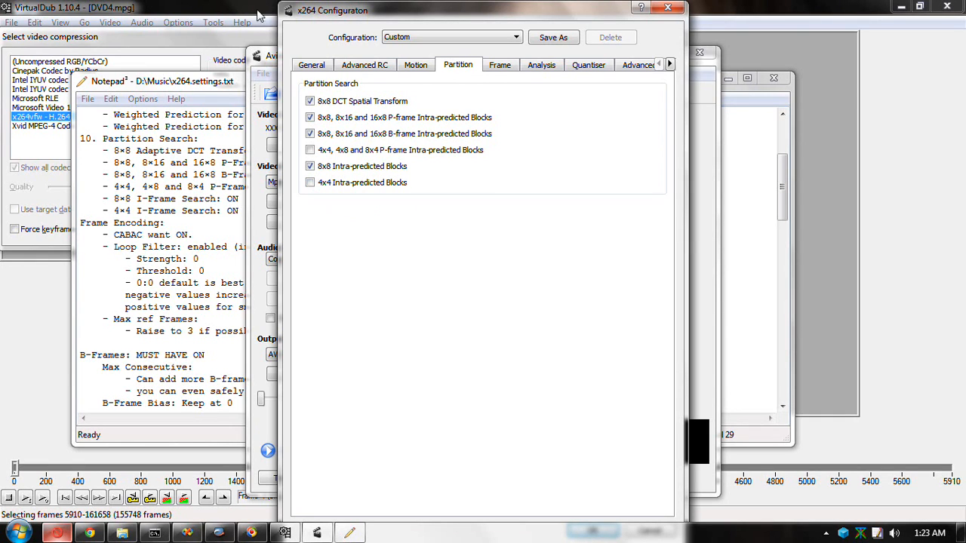
Step: Turn off DCT decimation on P-frames in the x264 analysis settings
left_click(267, 58)
left_click(596, 66)
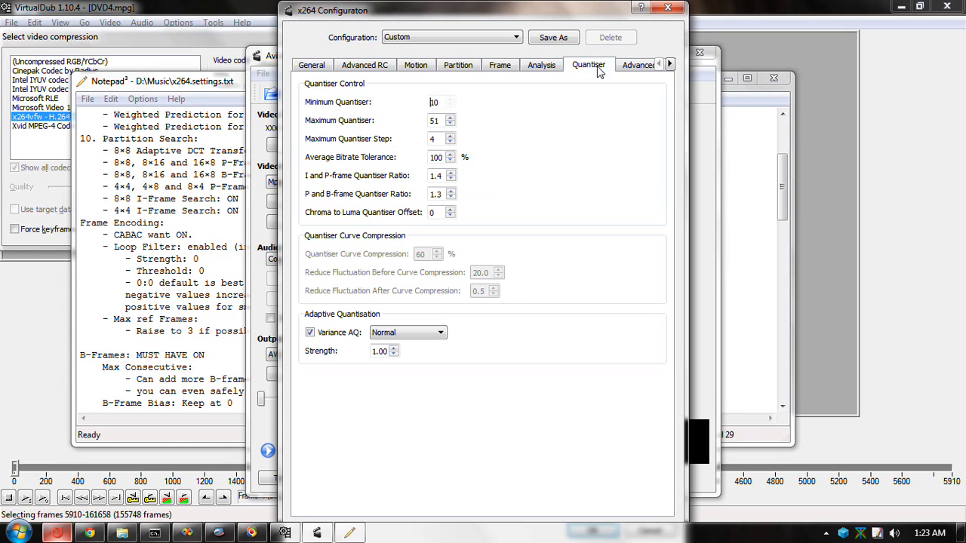
left_click(544, 66)
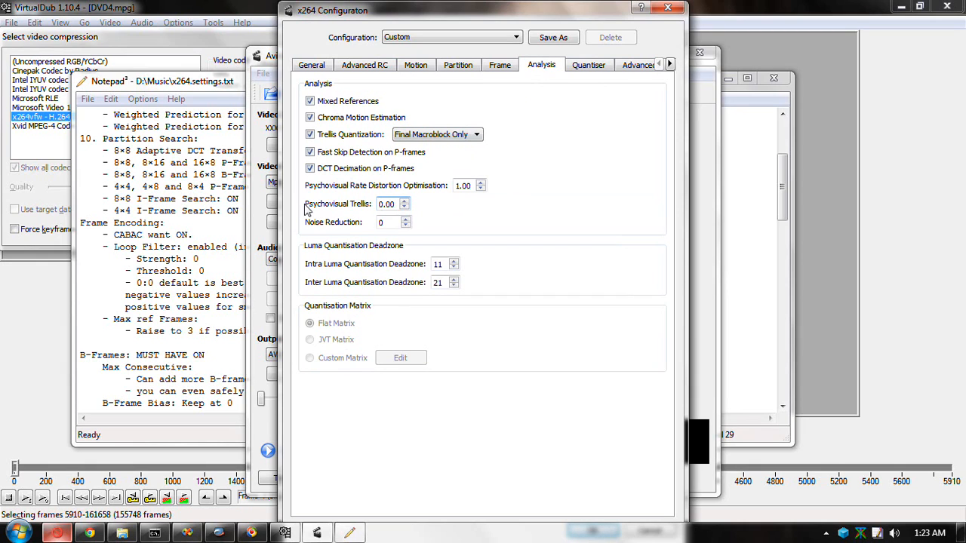
left_click(310, 169)
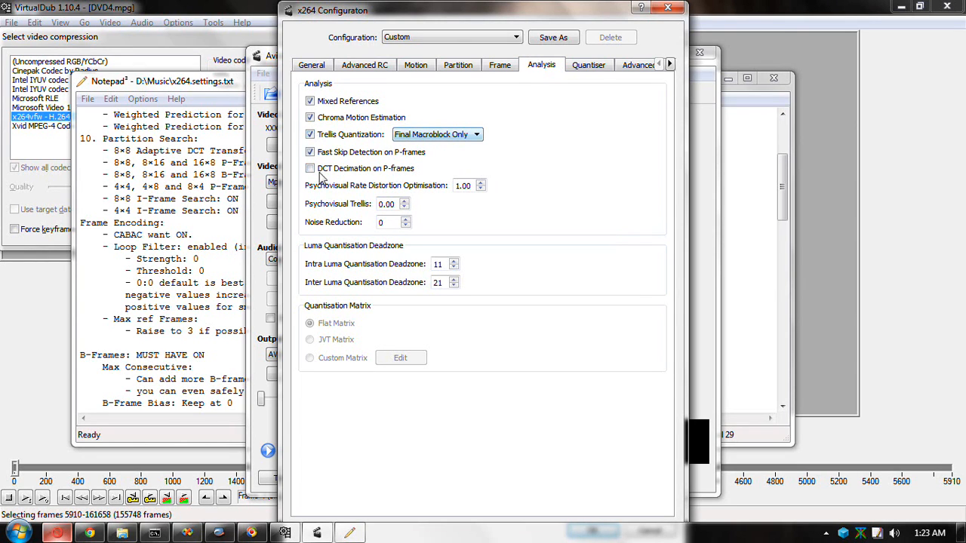
Step: Try Always On for trellis quantization and return it to Final Macroblock Only
left_click(443, 137)
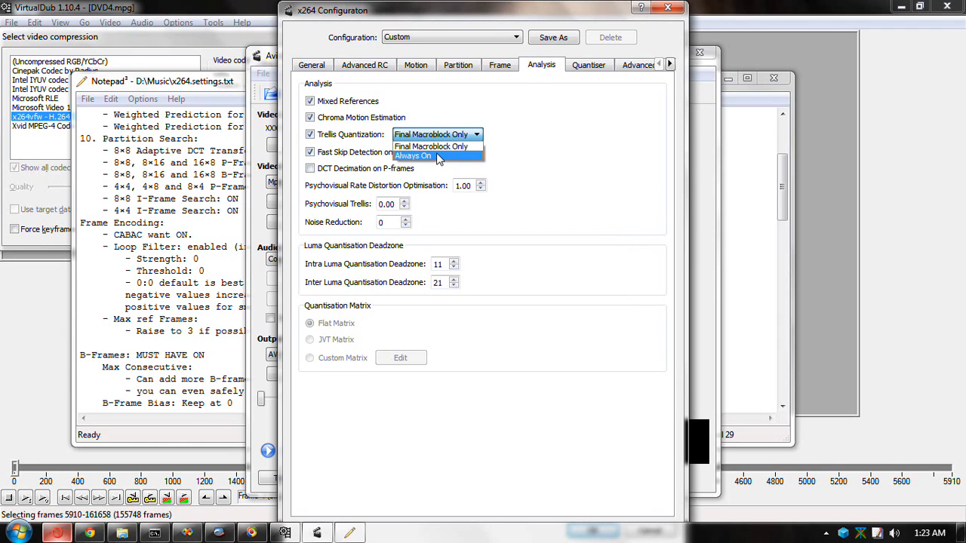
left_click(437, 156)
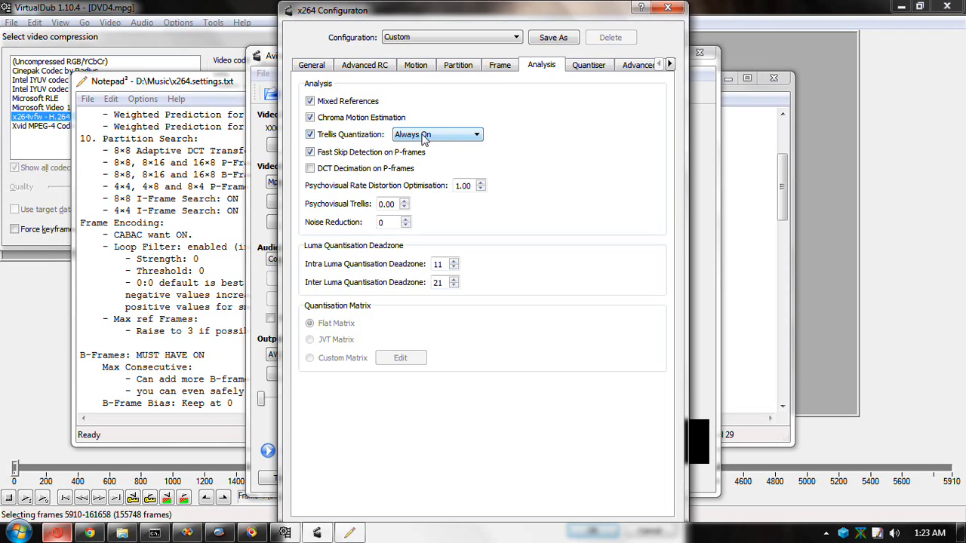
left_click(425, 135)
left_click(447, 146)
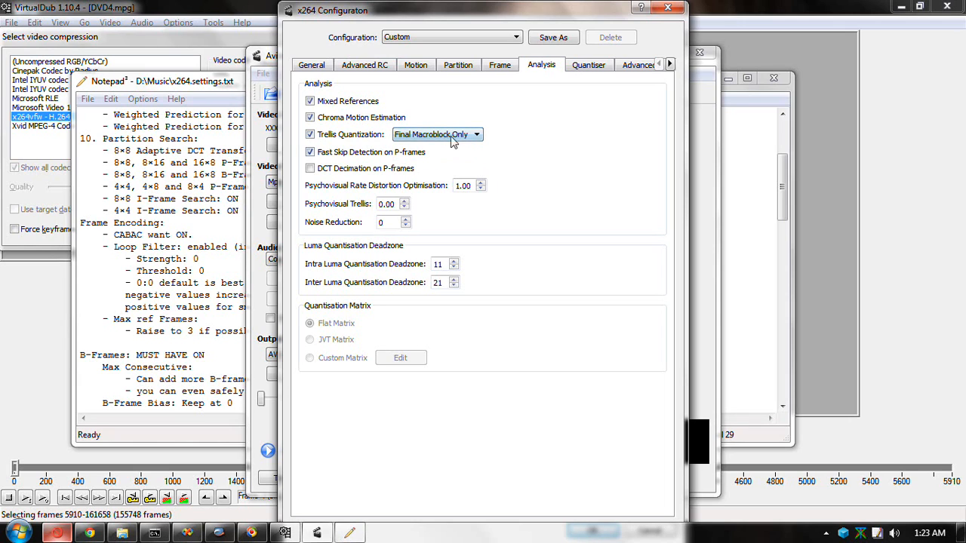
left_click(457, 135)
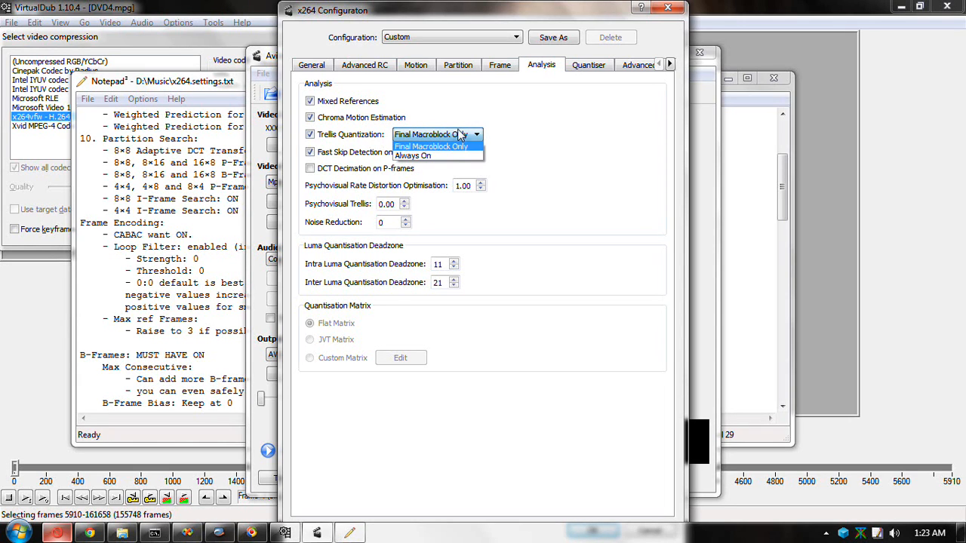
left_click(462, 134)
left_click(309, 135)
left_click(310, 135)
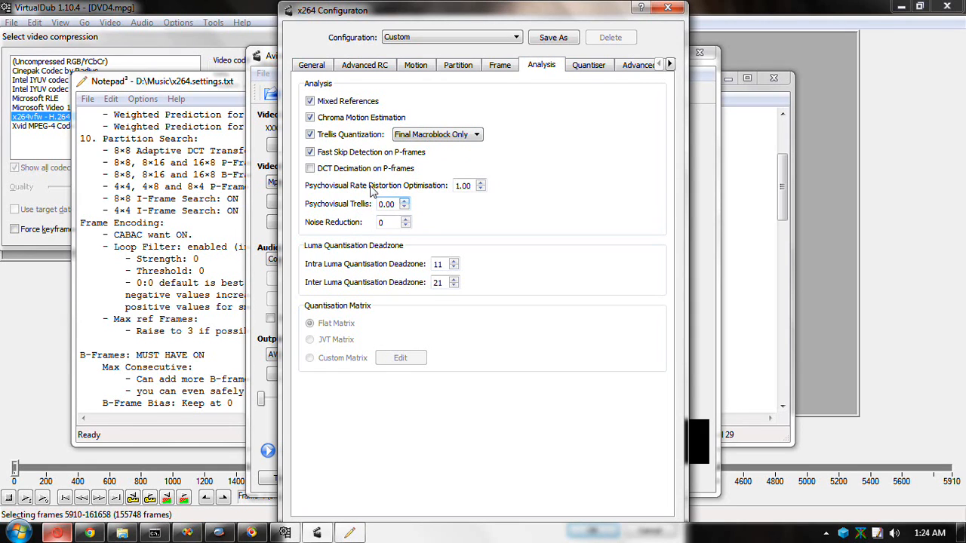
Step: Set psychovisual trellis to 0.20 and psychovisual rate distortion optimisation to 1.20
left_click(404, 202)
left_click(481, 184)
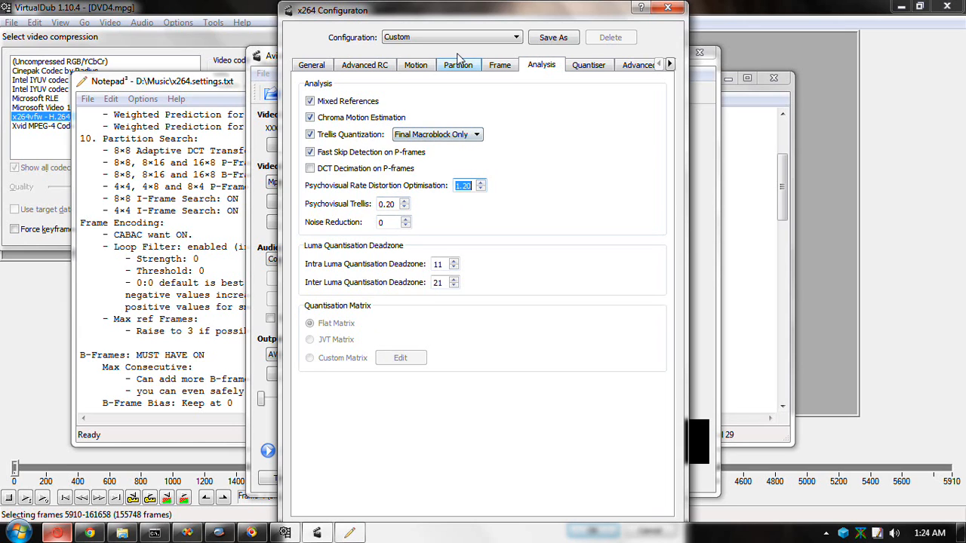
Step: Review the x264 frame, partition and motion settings
left_click(501, 66)
left_click(459, 66)
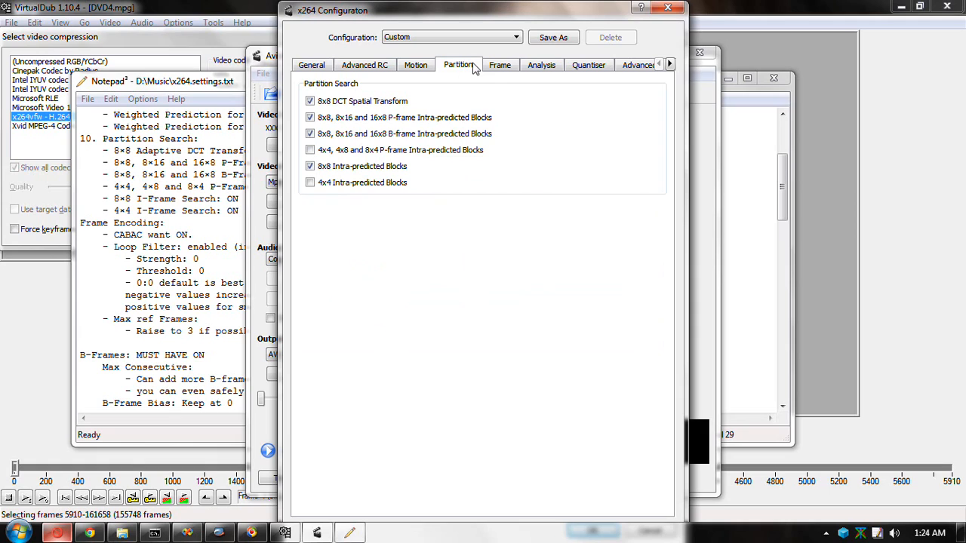
left_click(419, 66)
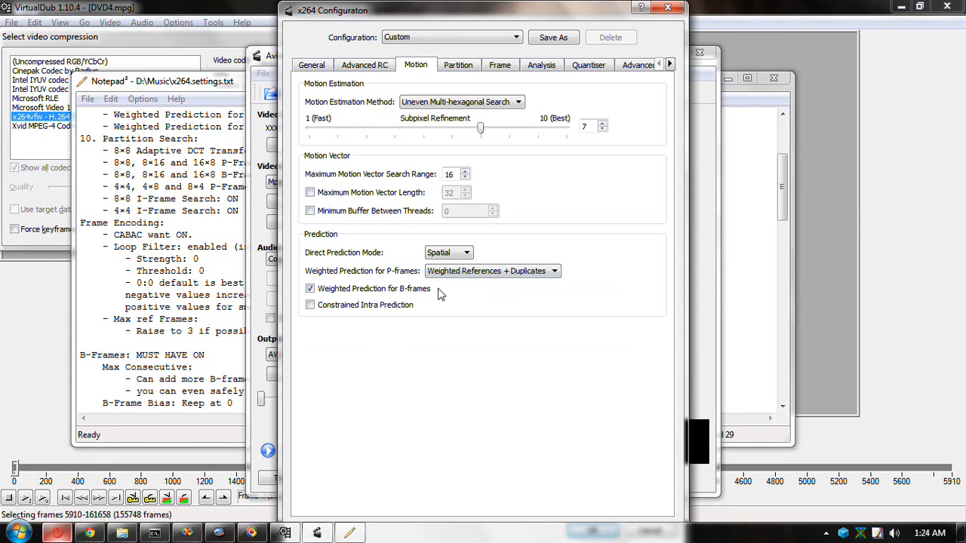
Step: Close the x264 configuration after checking advanced rate control, and load VTS_02_1.VOB from the DISC 4 VIDEO_TS folder
left_click(380, 65)
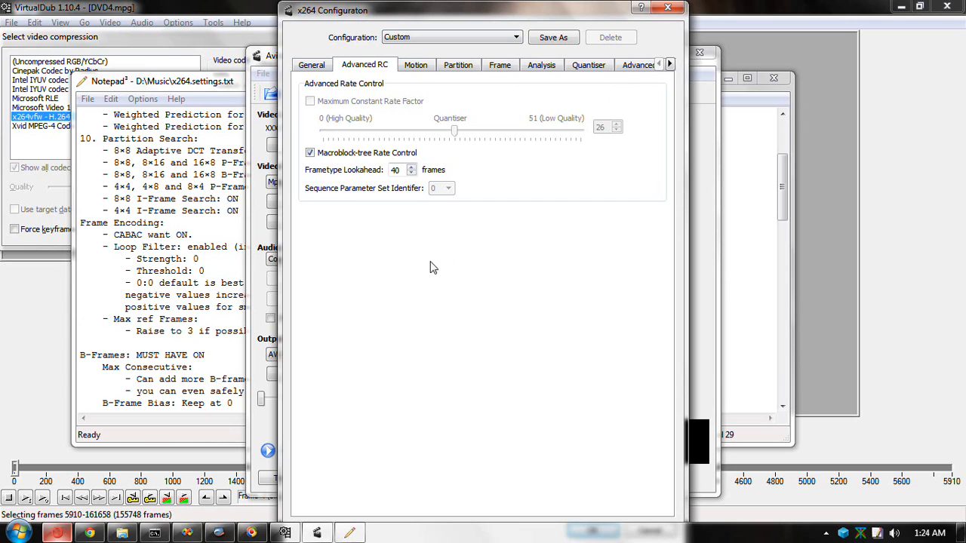
left_click(668, 9)
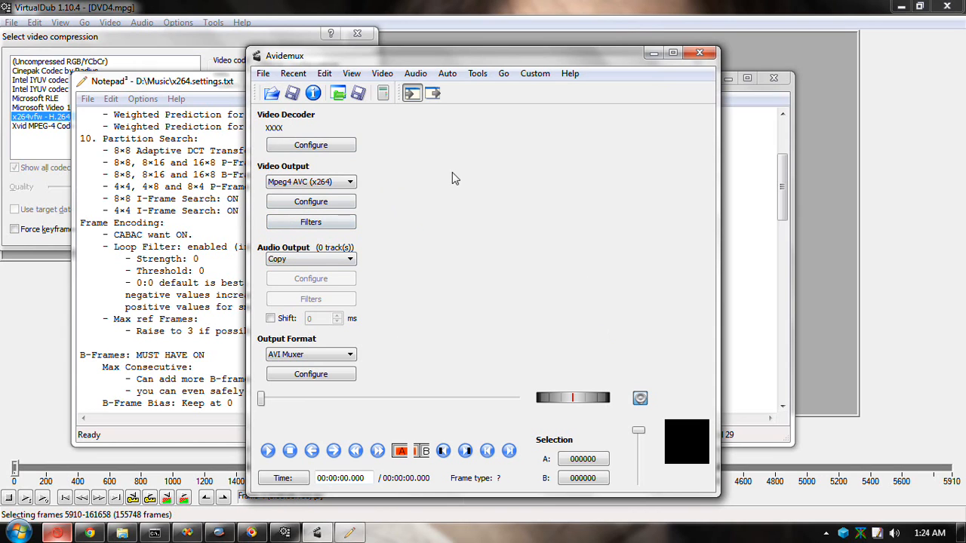
left_click(271, 94)
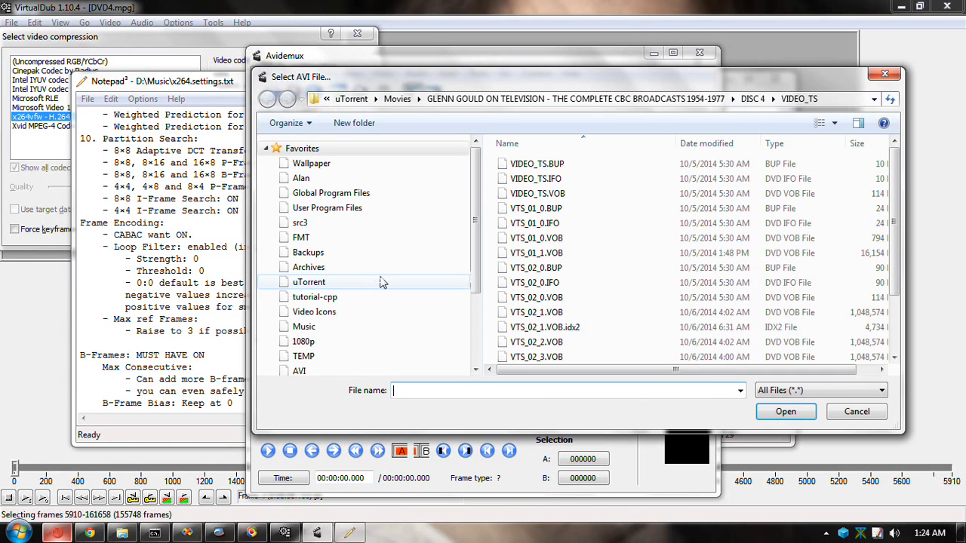
scroll(441, 313, "down", 3)
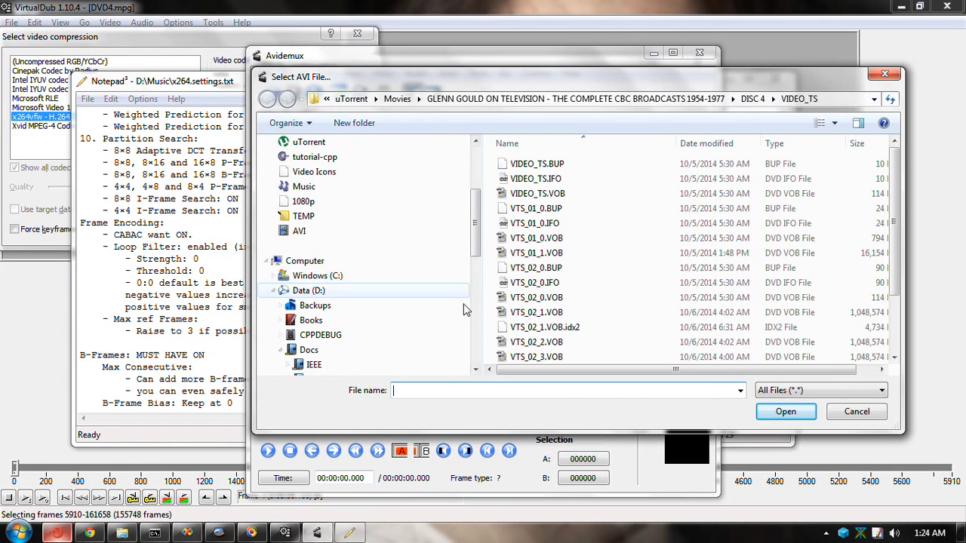
left_click(593, 319)
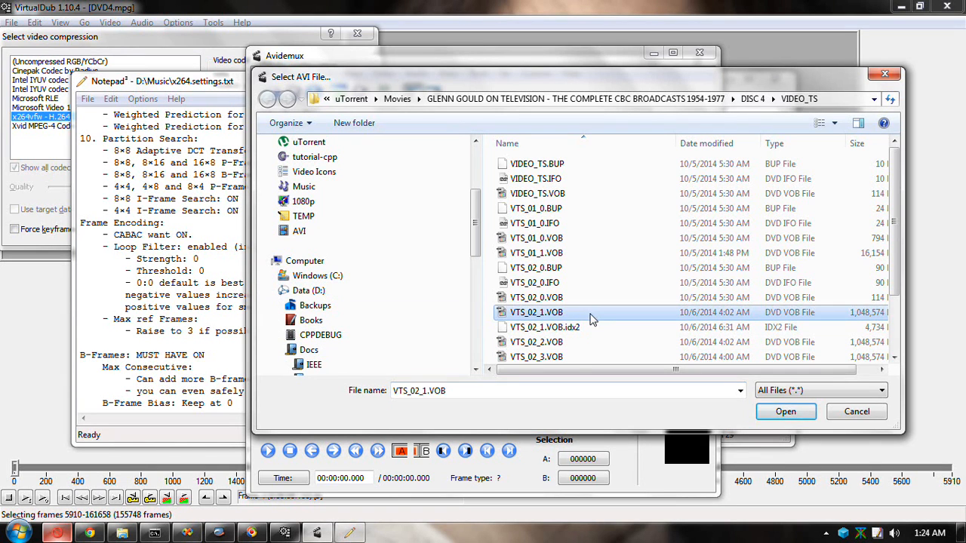
double_click(593, 319)
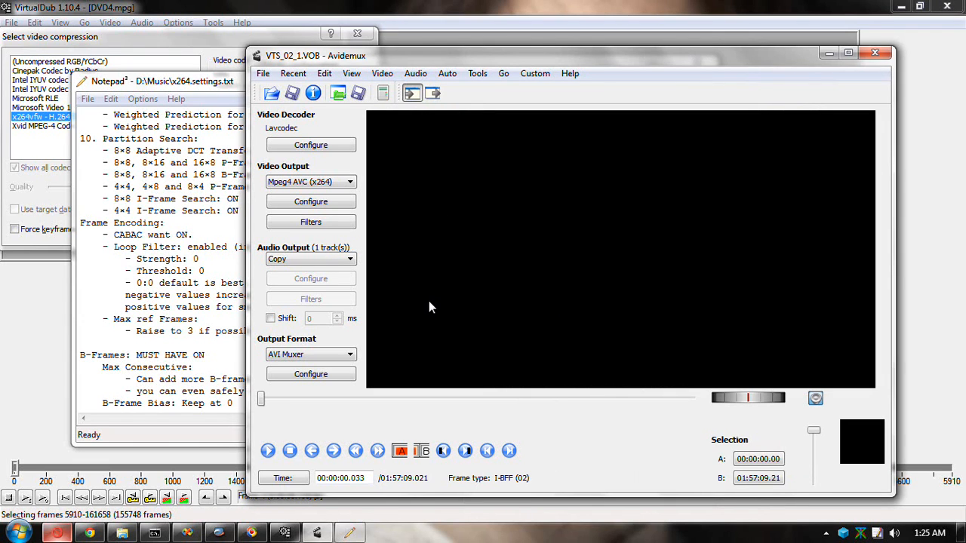
Step: Look through the available transform, interlacing, colour and noise filters and the general x264 settings
left_click(311, 223)
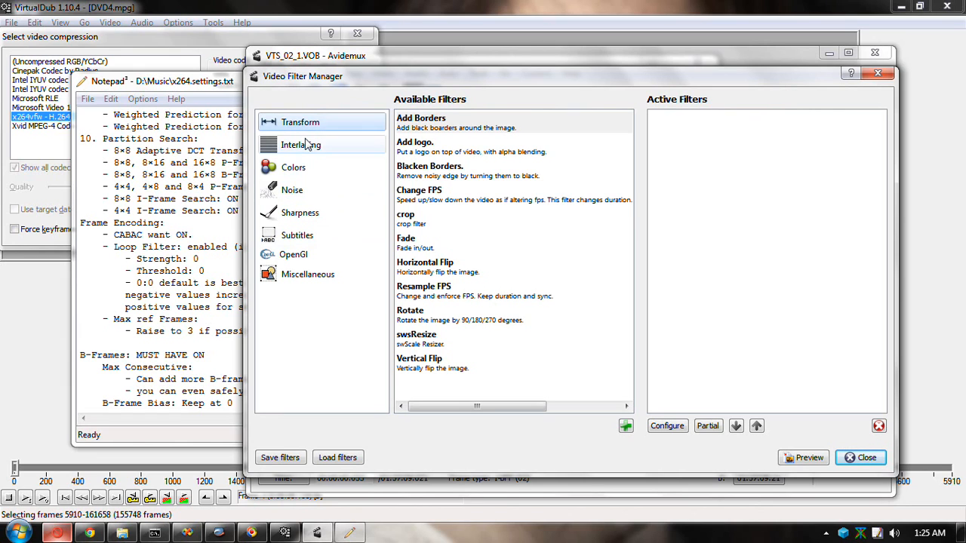
left_click(380, 154)
left_click(424, 174)
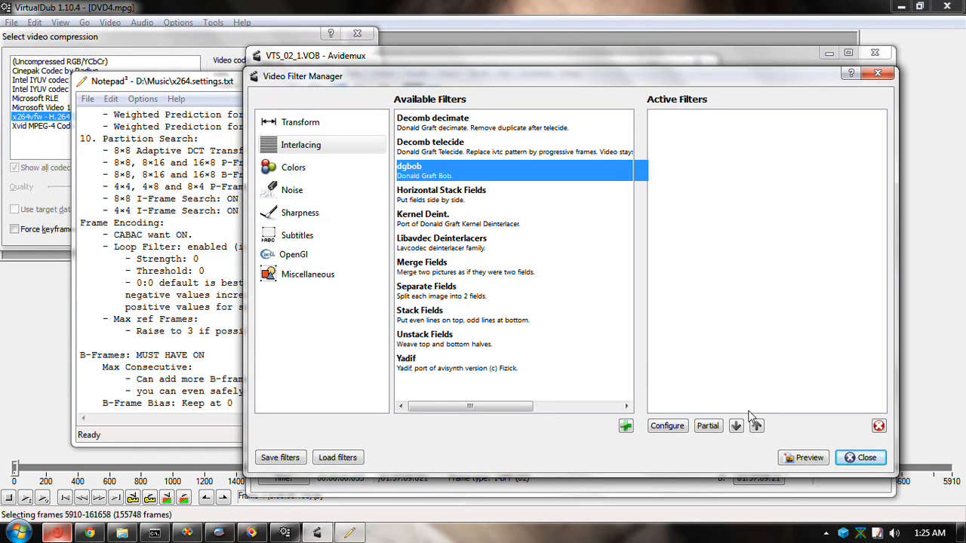
left_click(305, 168)
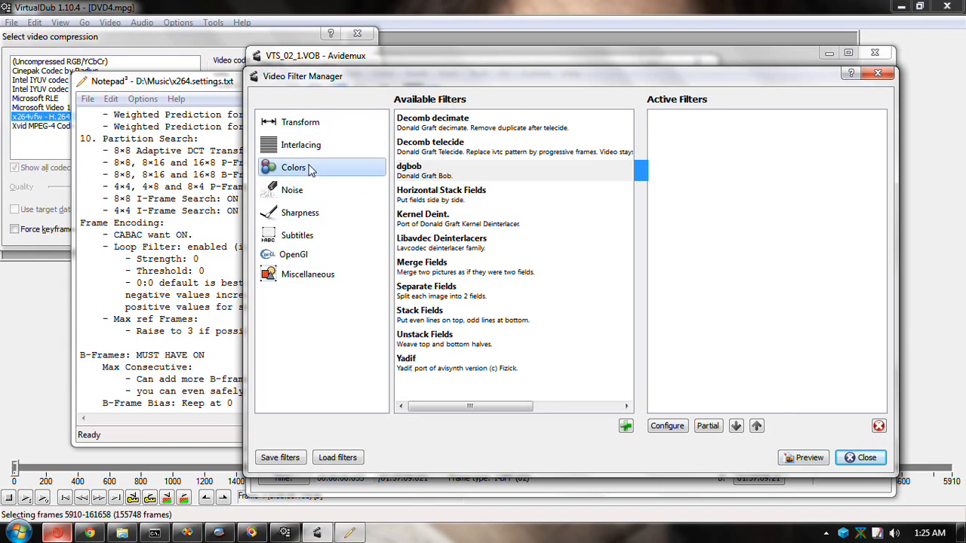
left_click(293, 190)
left_click(863, 457)
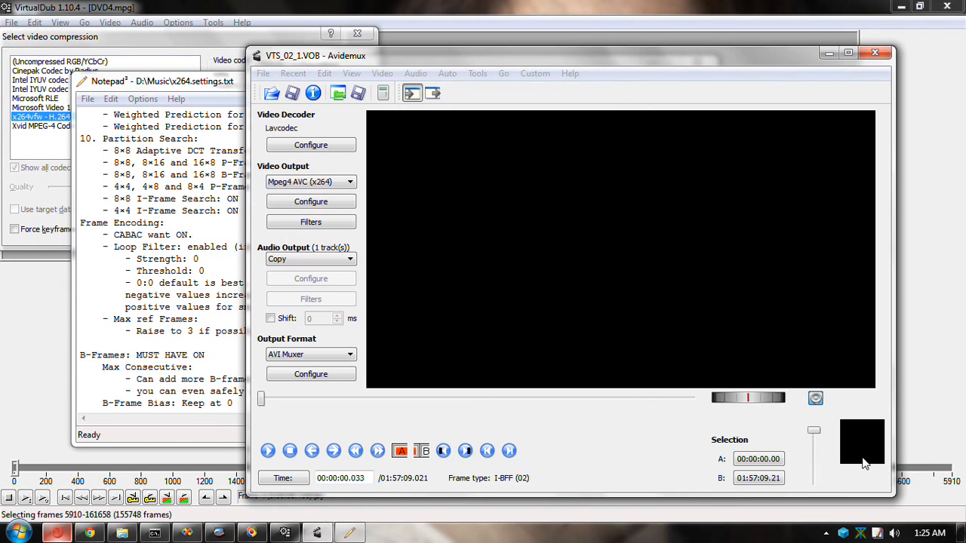
left_click(322, 203)
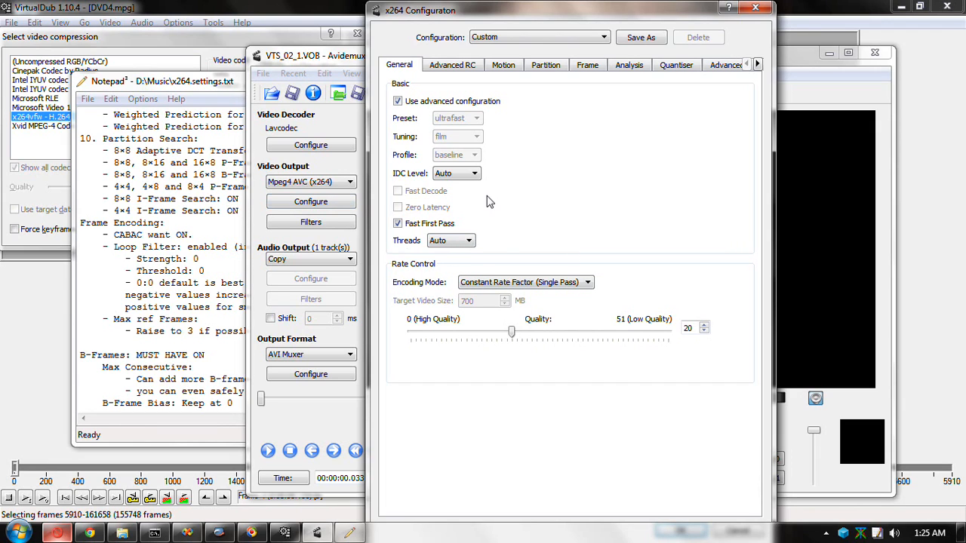
left_click(755, 9)
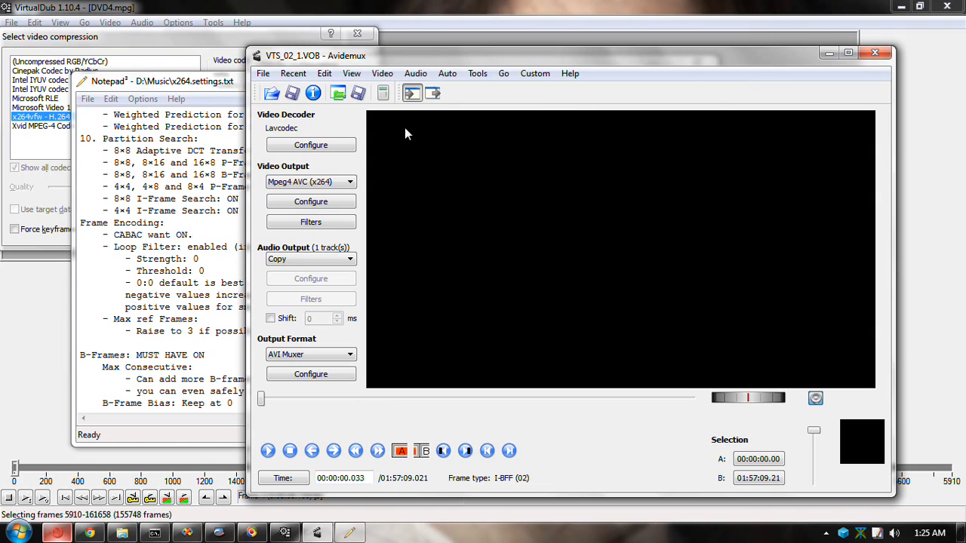
left_click(316, 226)
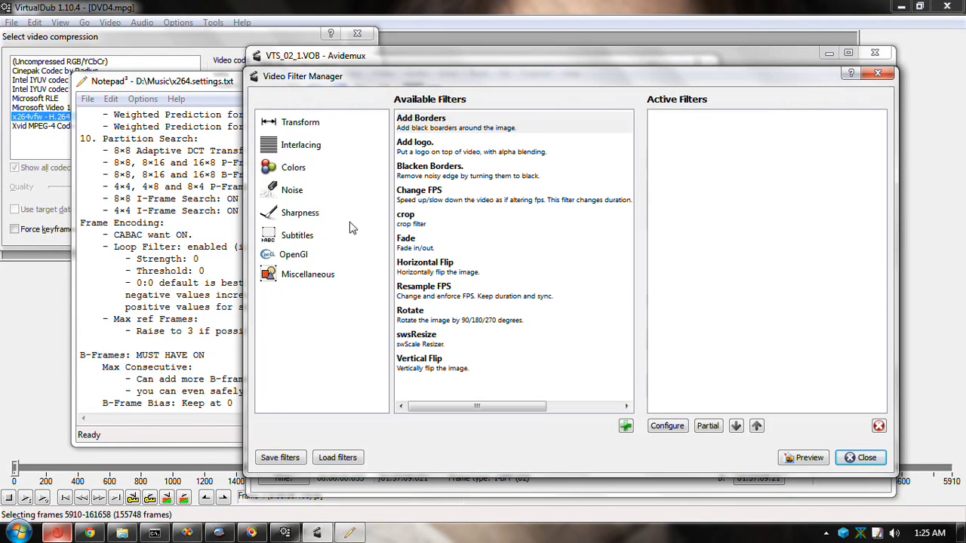
left_click(445, 341)
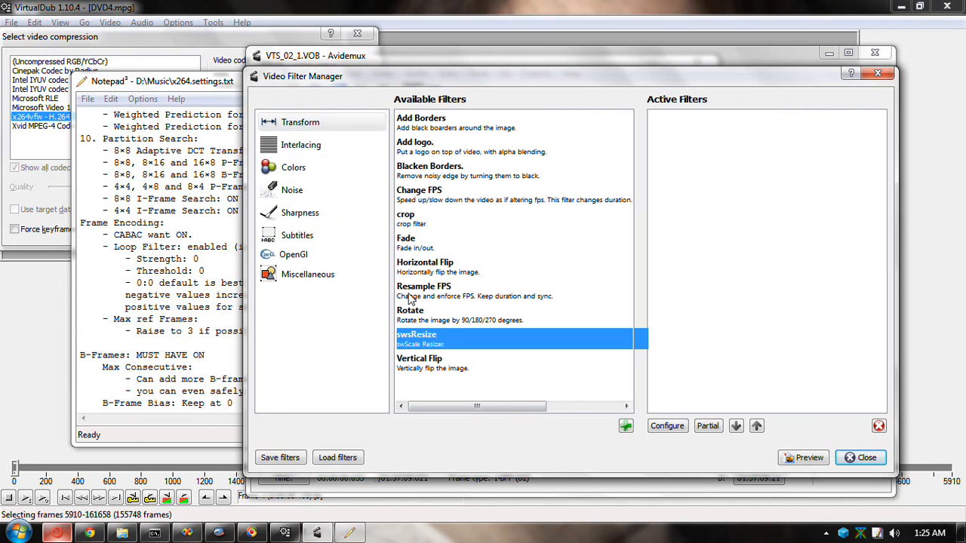
left_click(862, 459)
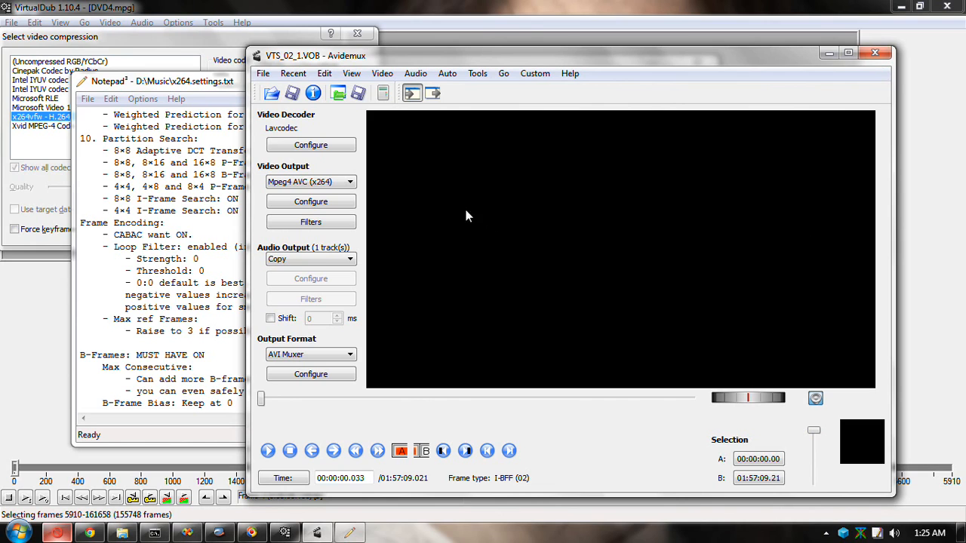
Step: Seek the video to about 00:13:16 and look through the available commands for a motion vector display option
left_click(281, 399)
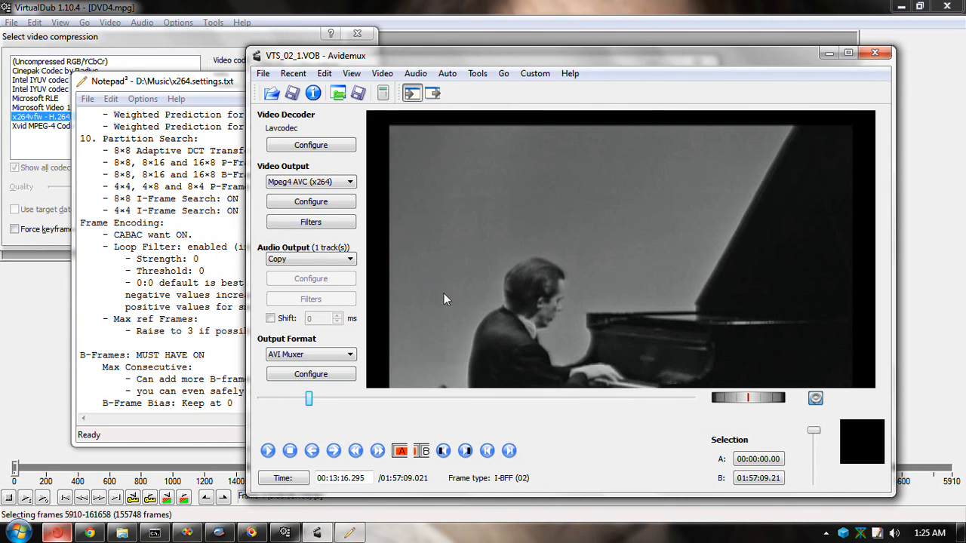
left_click(382, 73)
mouse_move(424, 74)
mouse_move(504, 76)
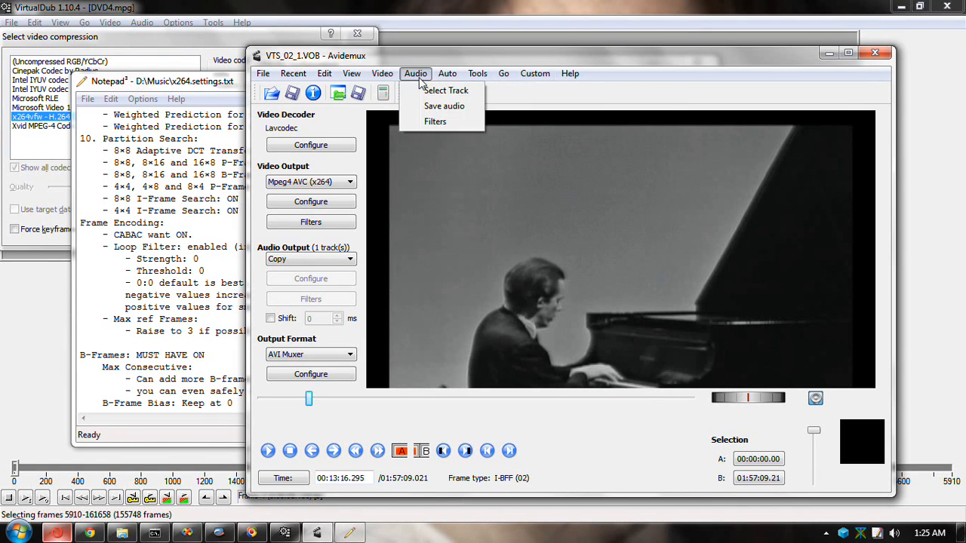
mouse_move(377, 85)
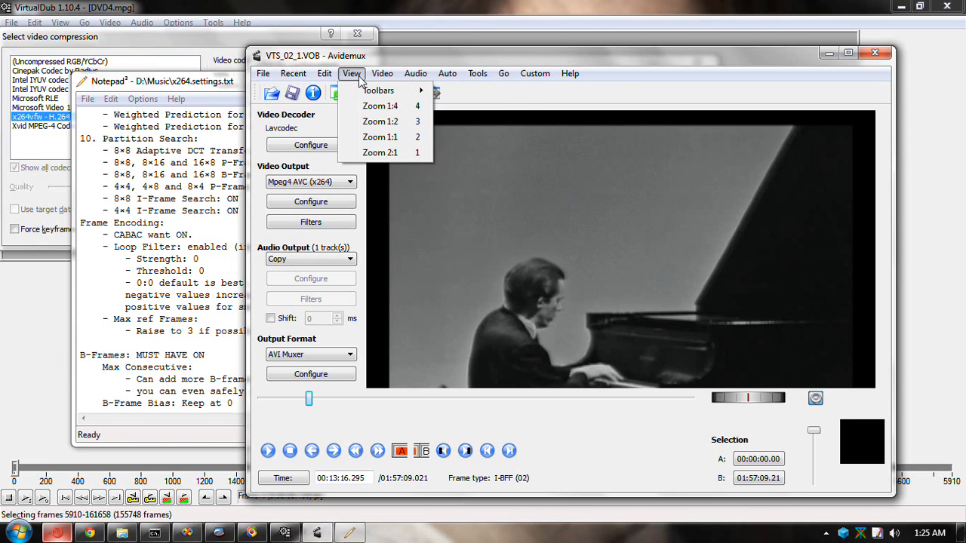
mouse_move(324, 79)
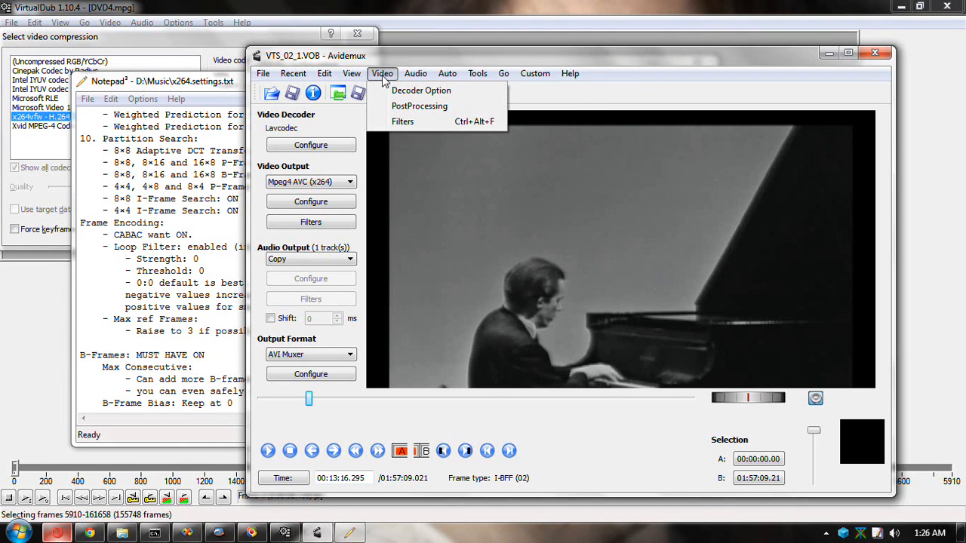
mouse_move(261, 73)
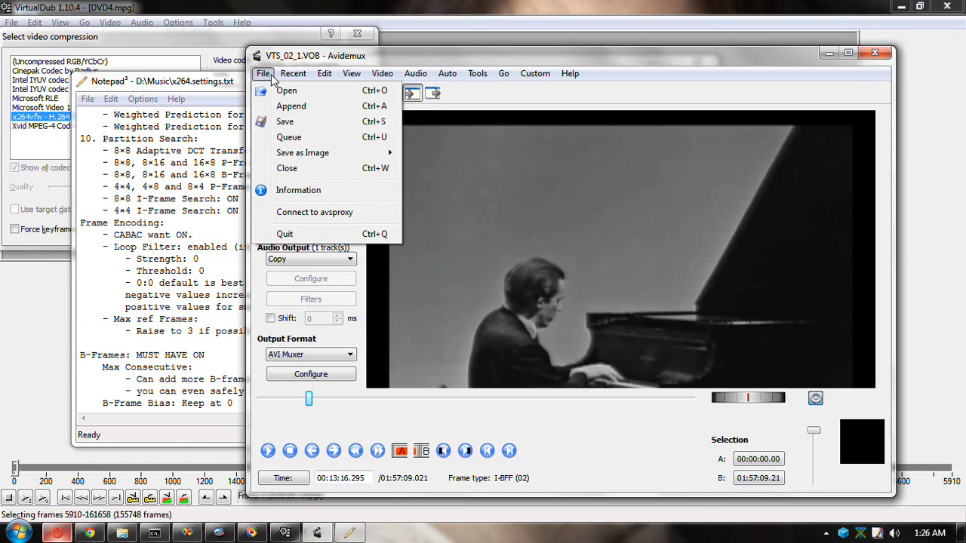
mouse_move(292, 80)
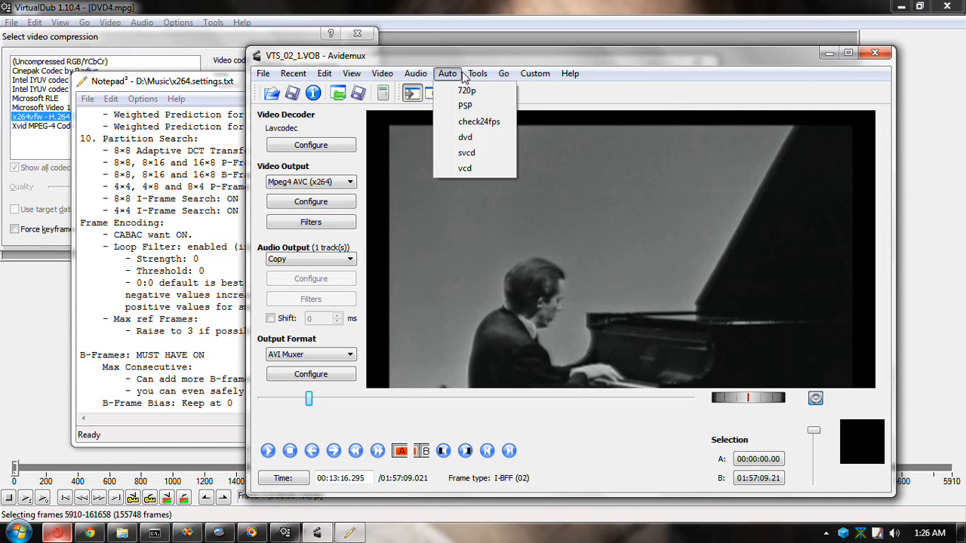
left_click(504, 75)
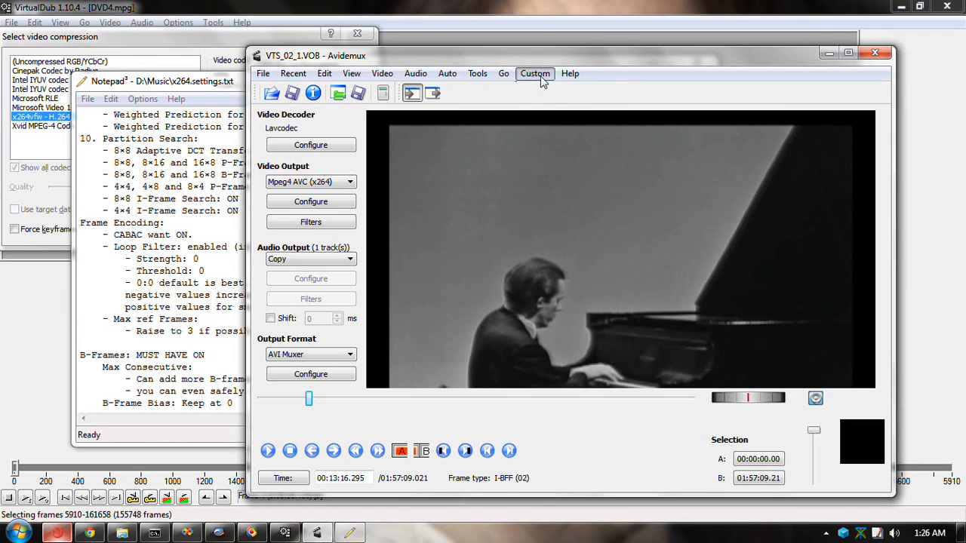
left_click(568, 76)
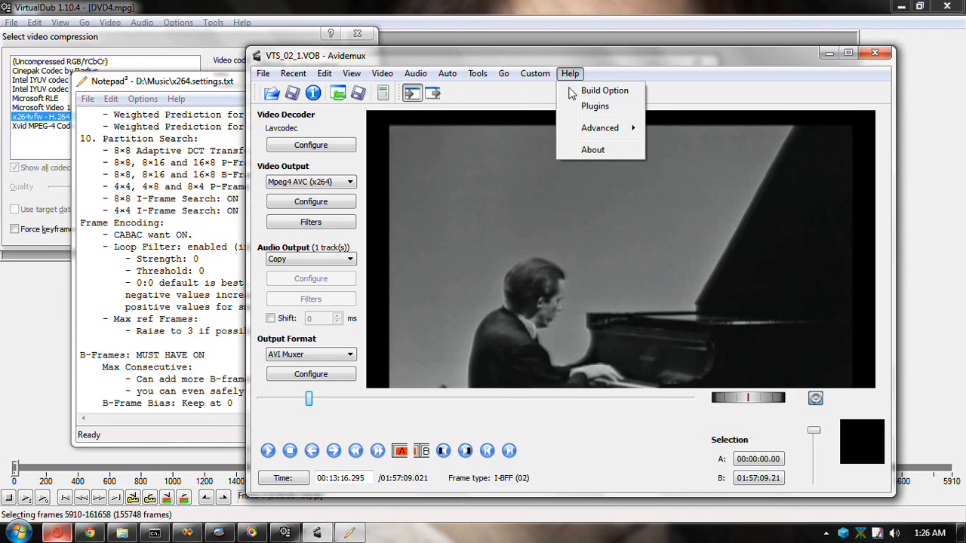
mouse_move(587, 133)
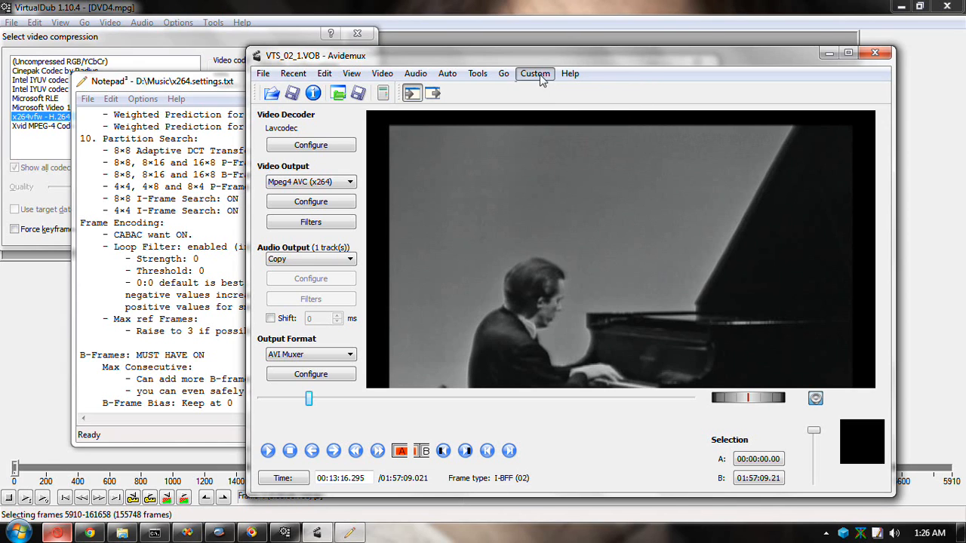
mouse_move(498, 77)
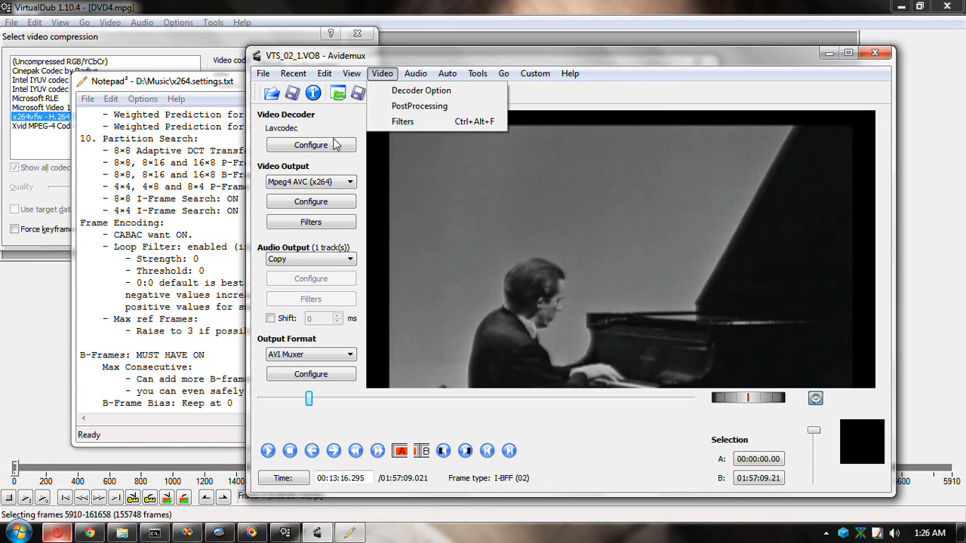
left_click(272, 423)
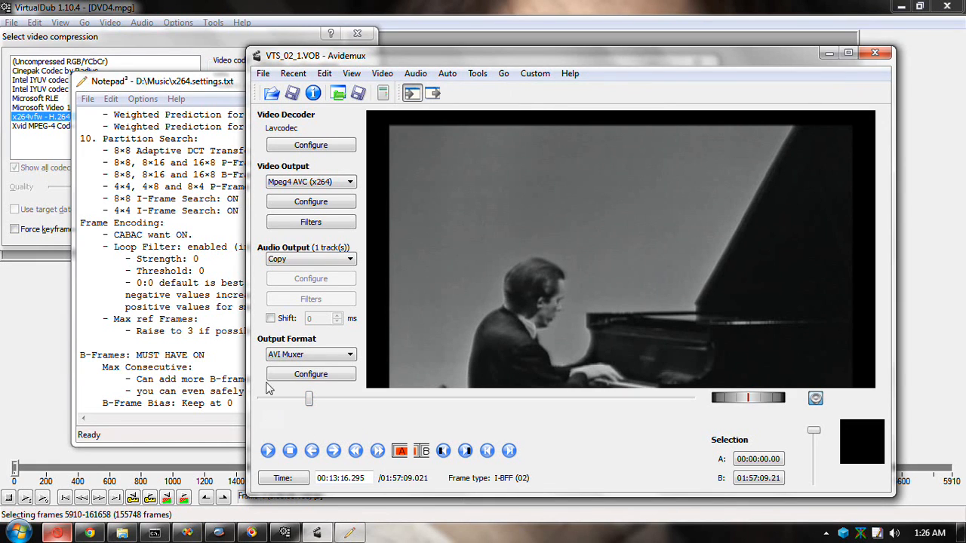
Step: Enable Show motion vectors in the video decoder options
left_click(330, 148)
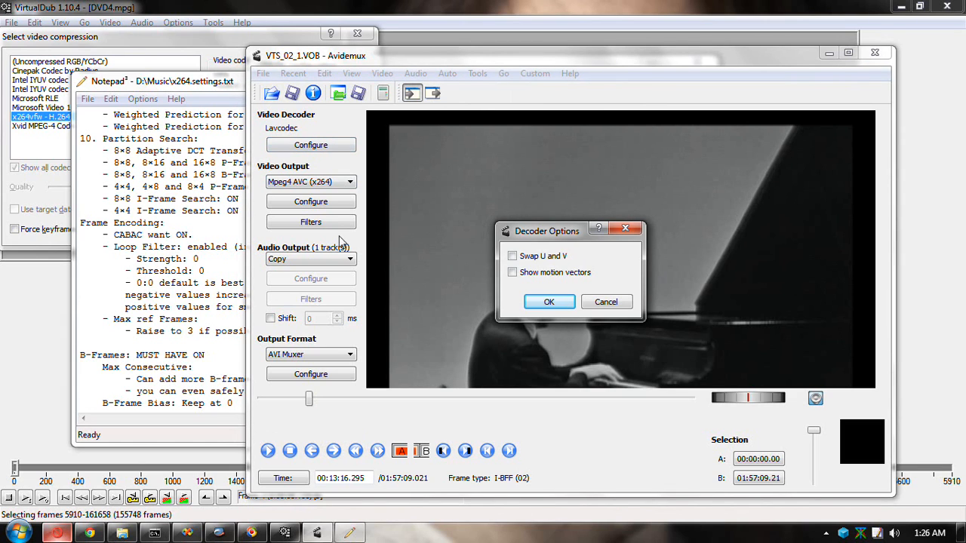
left_click(512, 272)
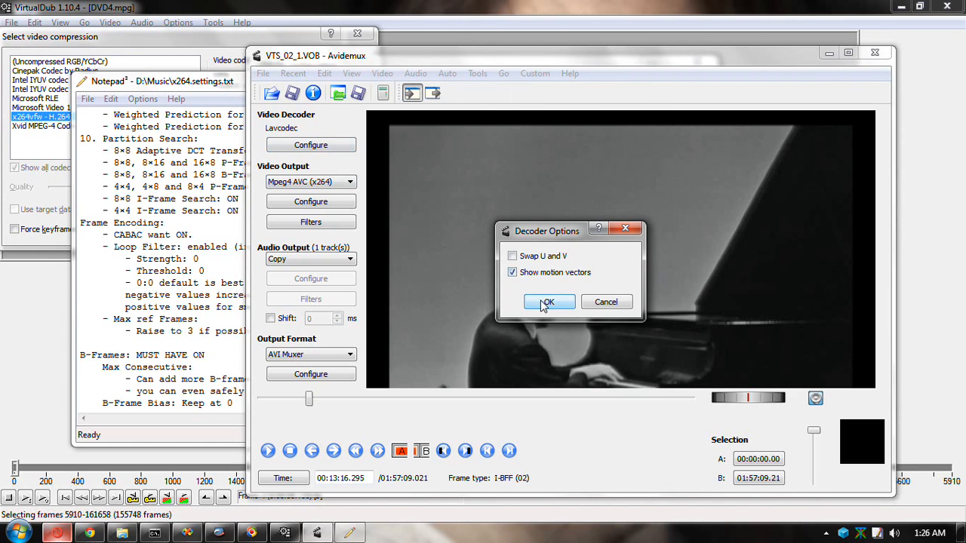
left_click(542, 302)
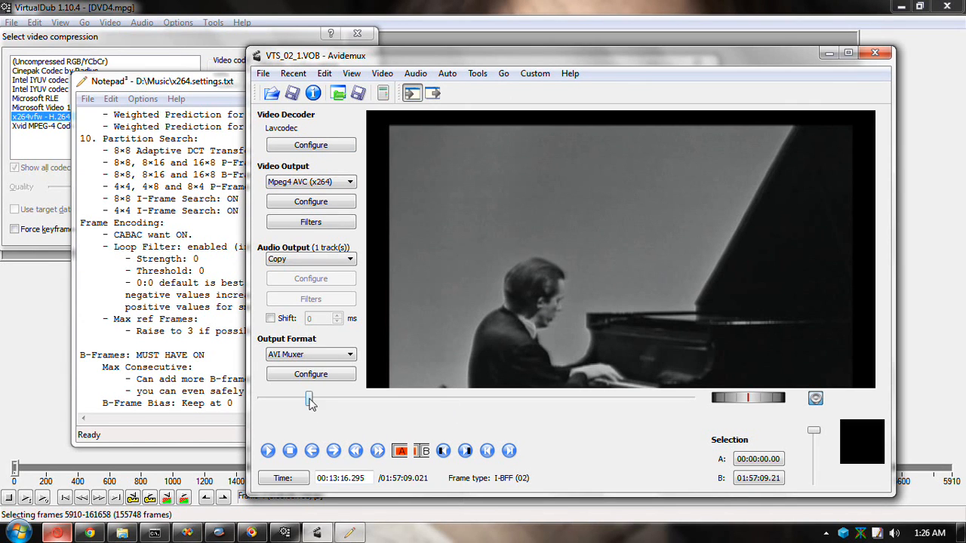
Step: Seek to about 00:15:57 and step through individual frames to examine the motion vectors over the moving hands
left_click_drag(309, 398, 318, 399)
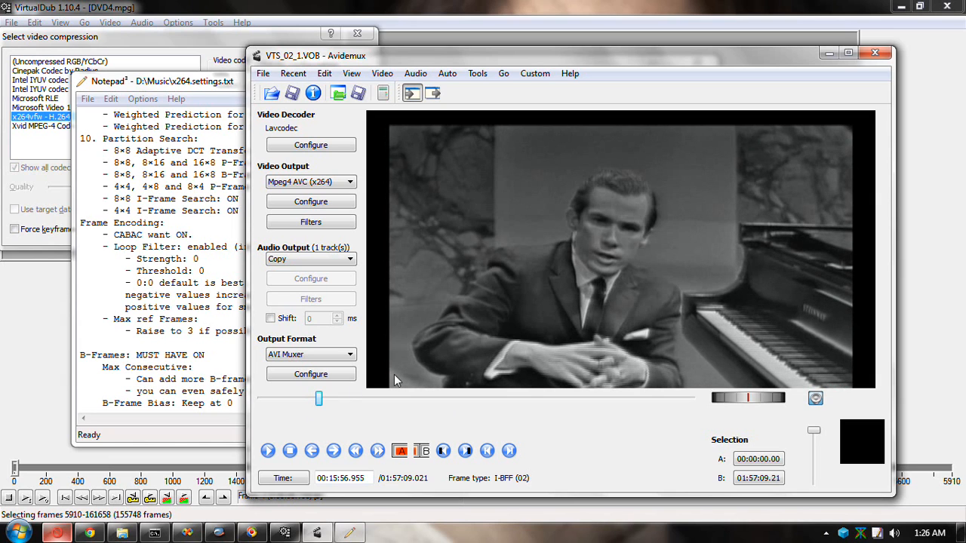
key("Right")
key("Right")
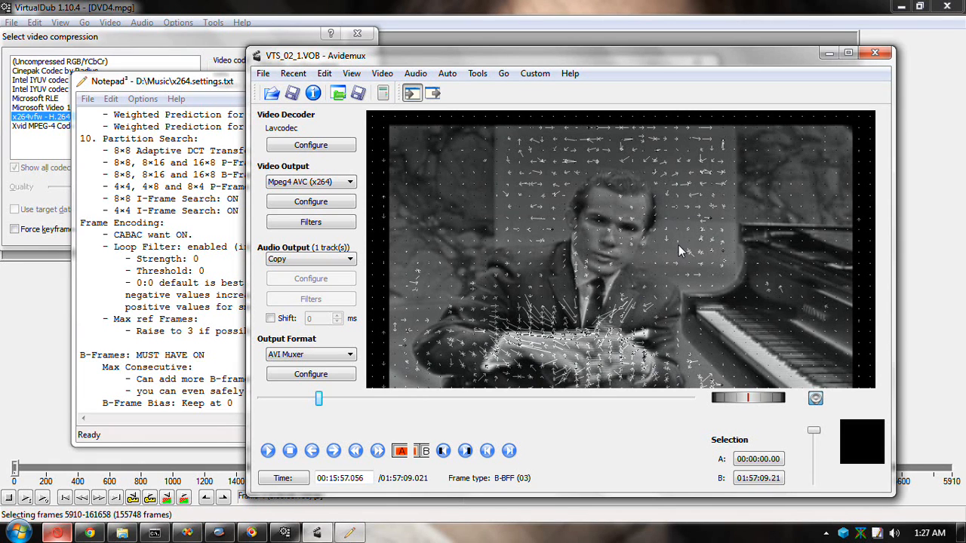
key("Right")
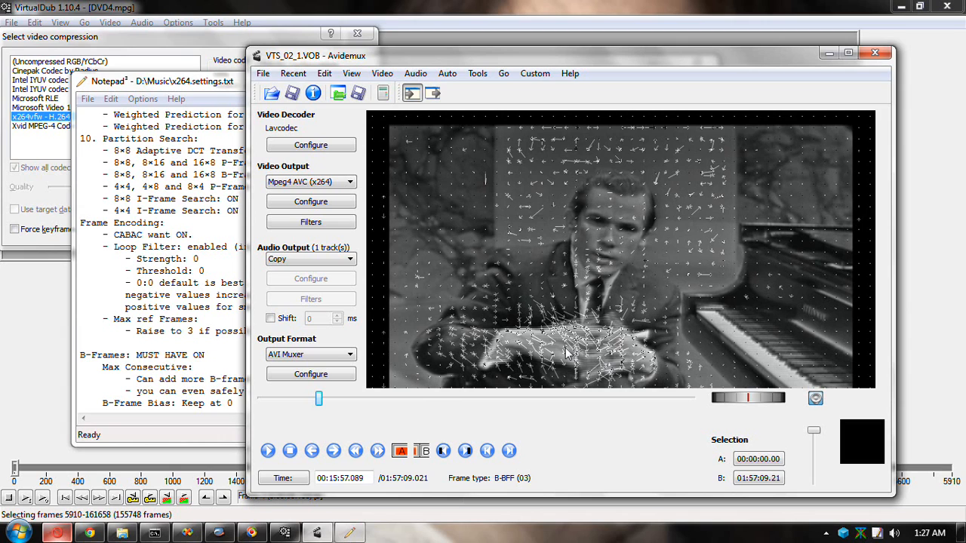
key("Right")
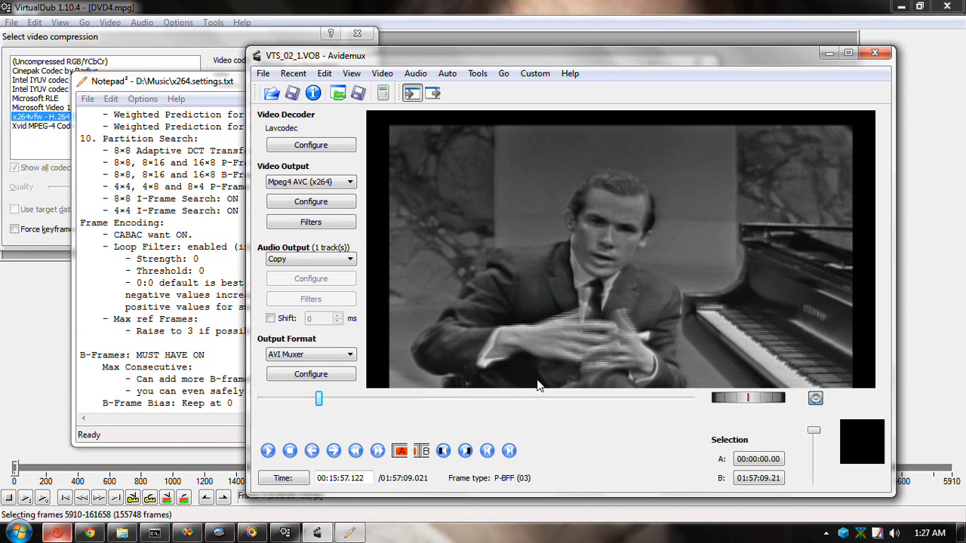
key("Right")
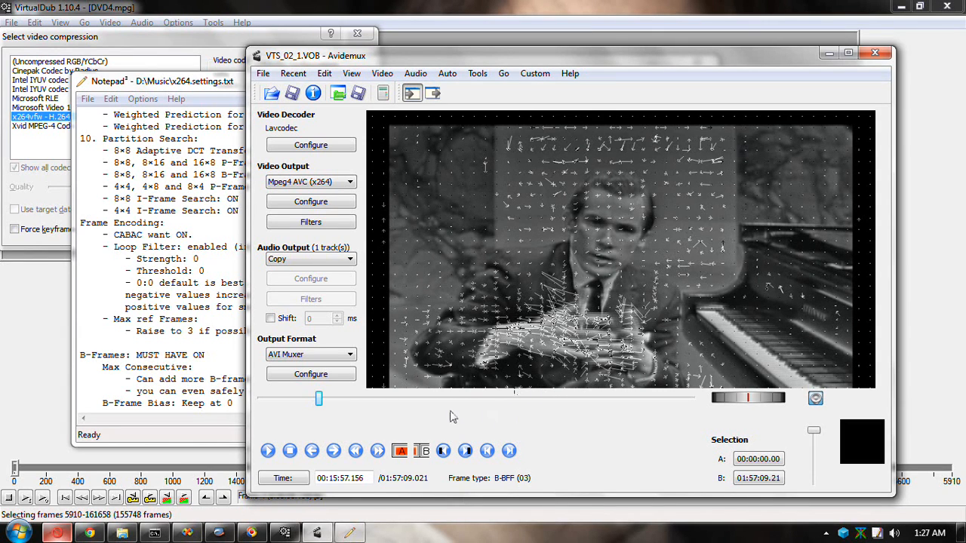
key("Left")
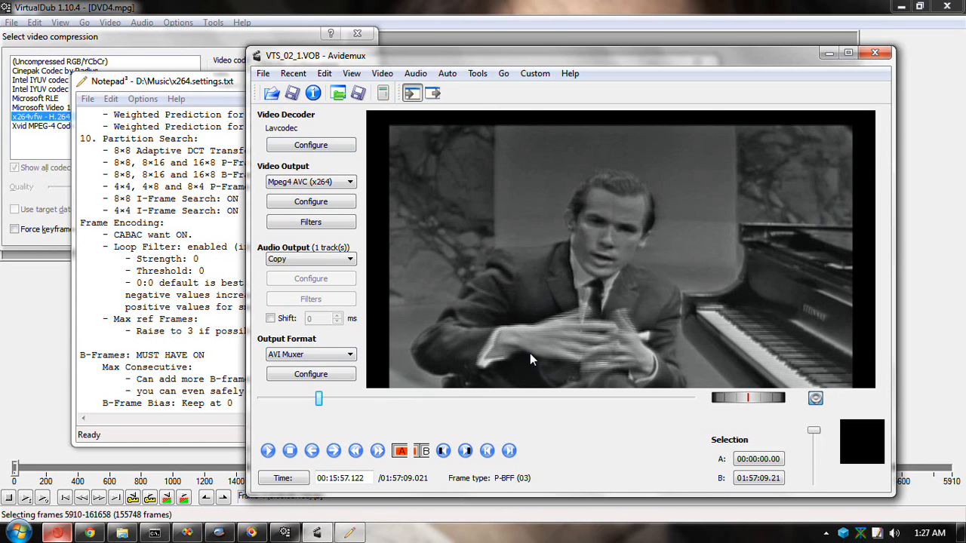
Step: Compare the P-frame at 00:15:57.122 with the B-frame right after it, examining the motion vectors over the hands
key("Right")
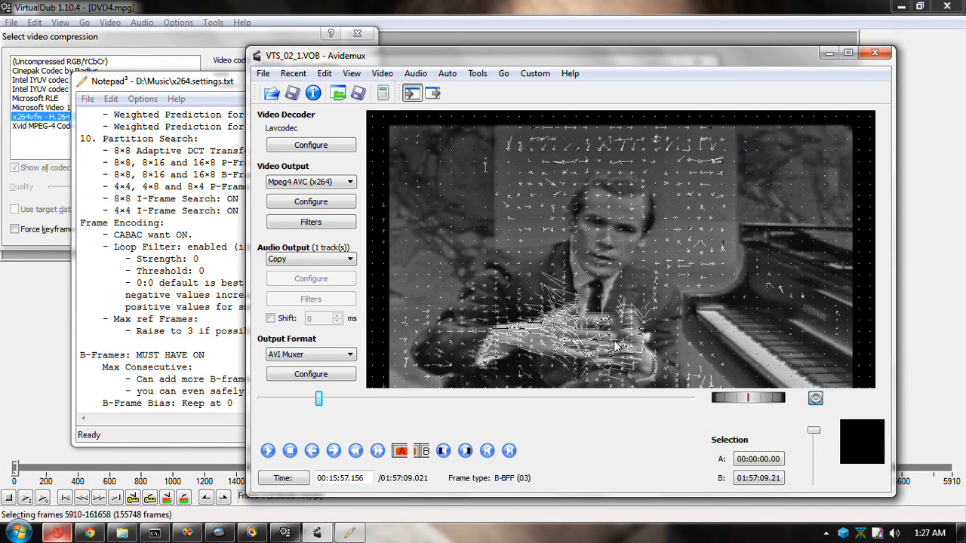
key("Left")
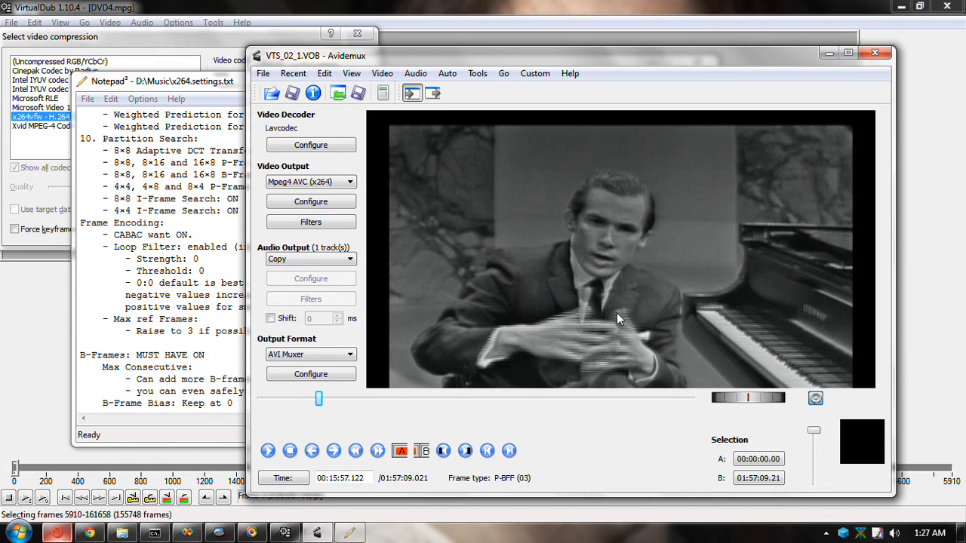
key("Right")
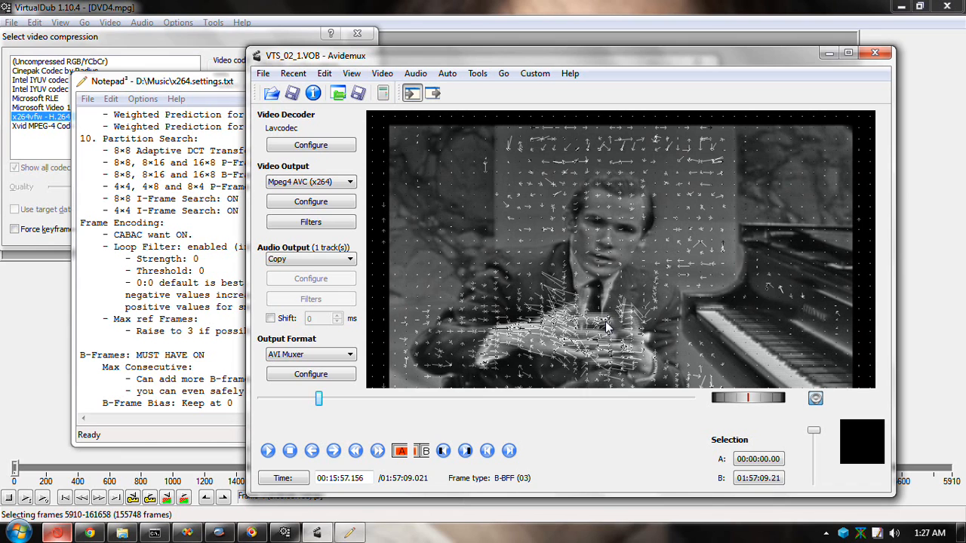
key("Left")
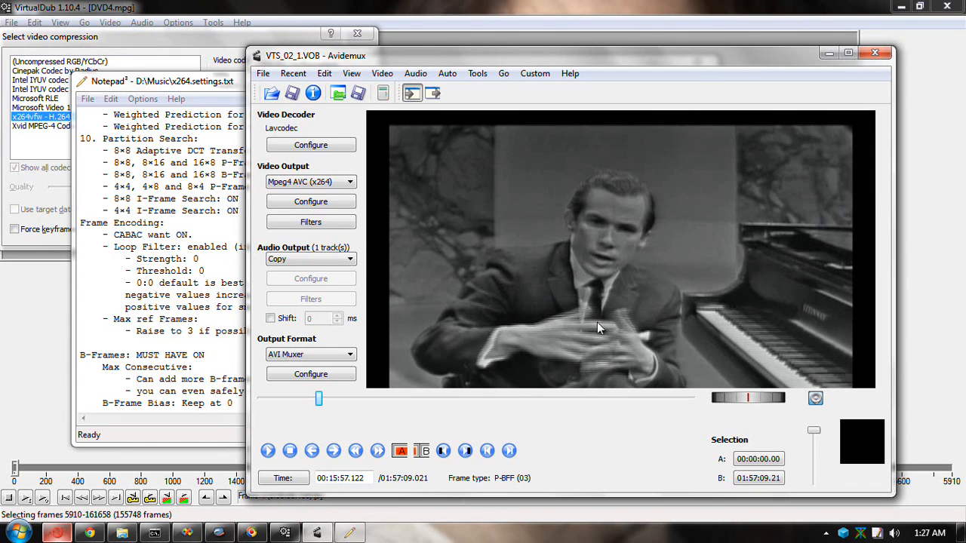
key("Right")
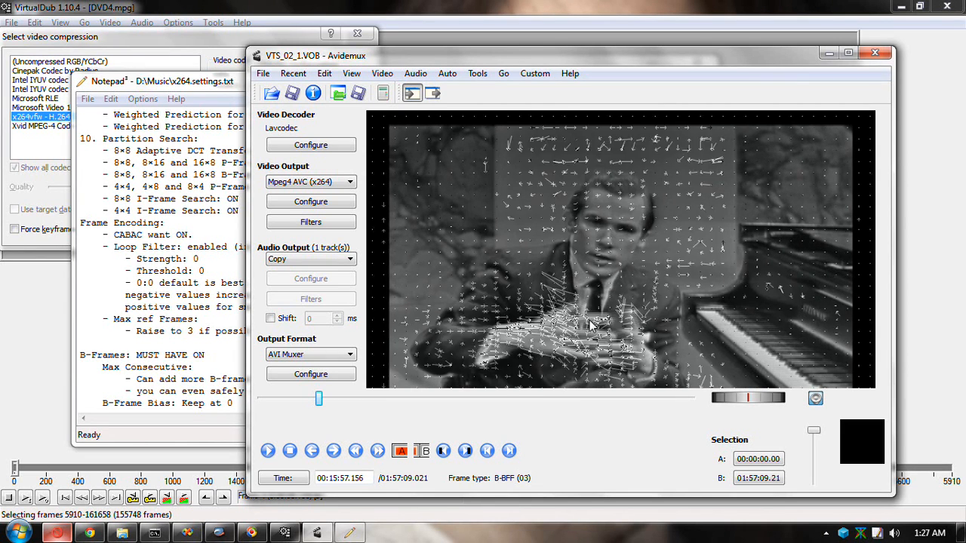
key("Left")
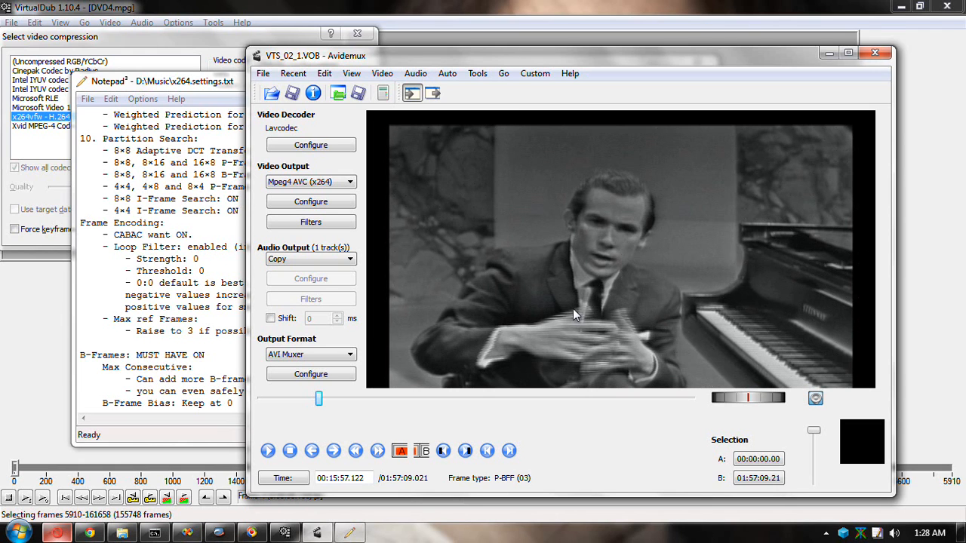
key("Right")
key("Left")
key("Right")
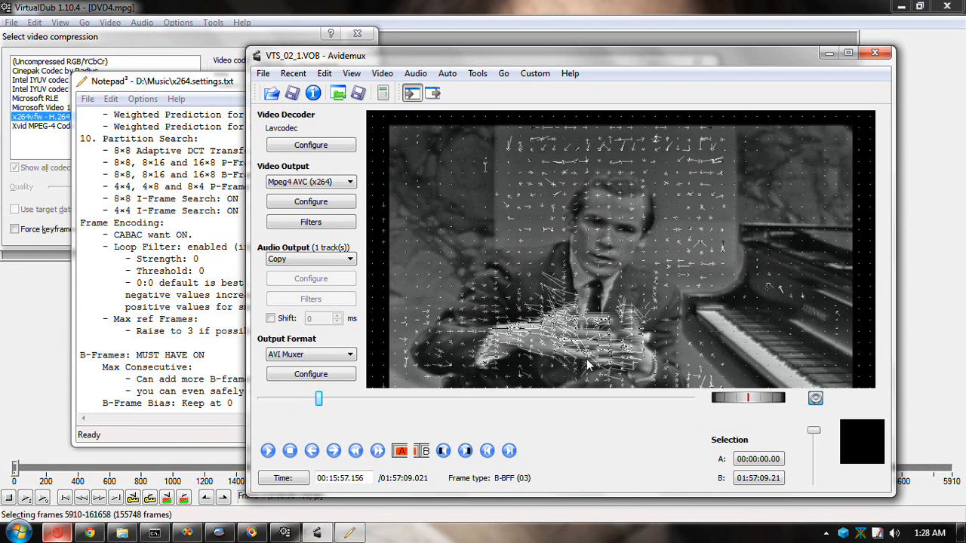
key("Left")
Step: Advance frame by frame to the I-frame at 00:15:57.956, examining how the motion vectors follow the moving hands
key("Right")
key("Right")
key("Right")
key("Right")
key("Right")
key("Right")
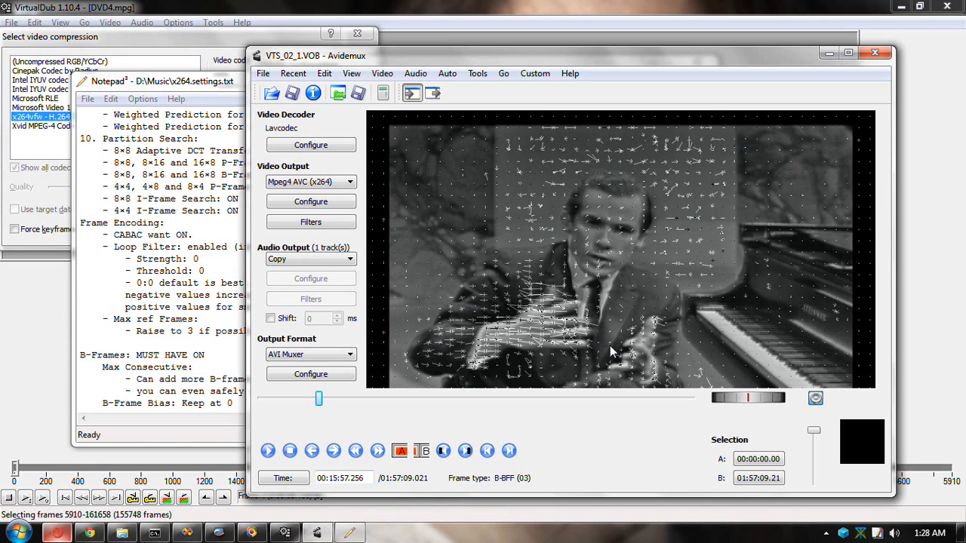
key("Right")
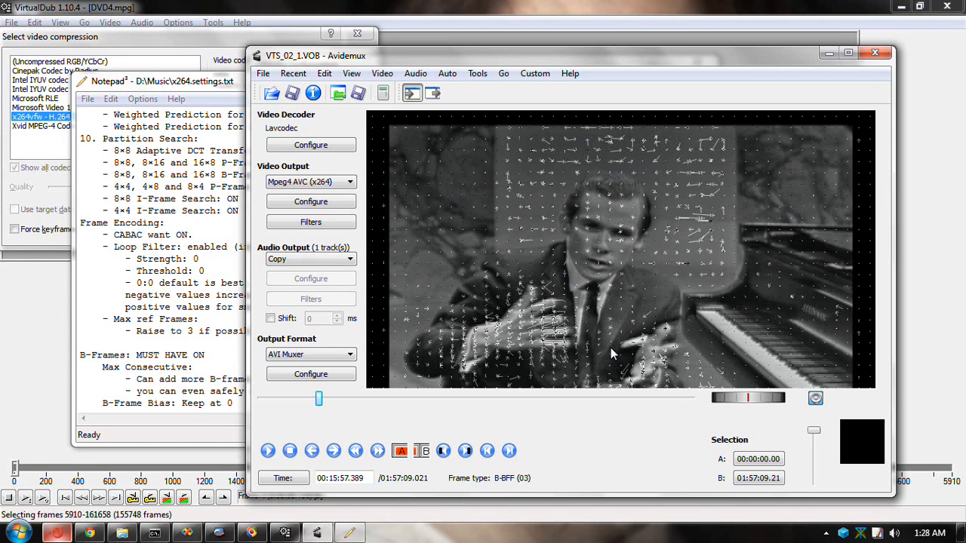
key("Right")
key("Right")
key("Right")
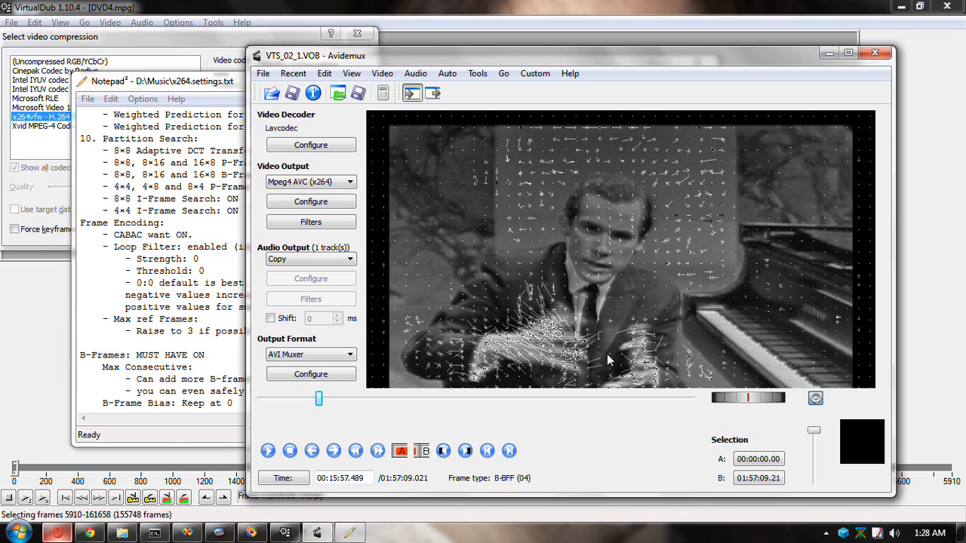
key("Right")
key("Right")
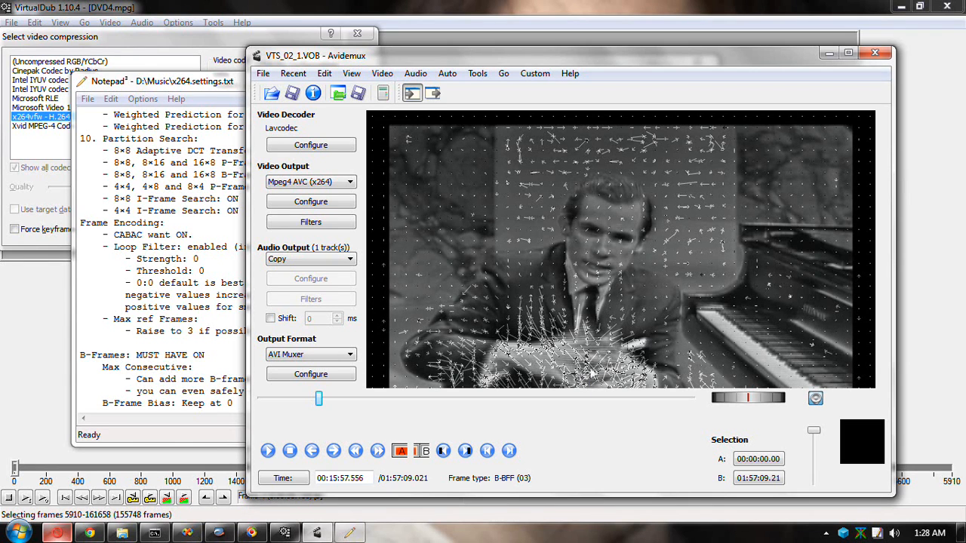
key("Right")
key("Right")
key("Right")
key("Right")
key("Right")
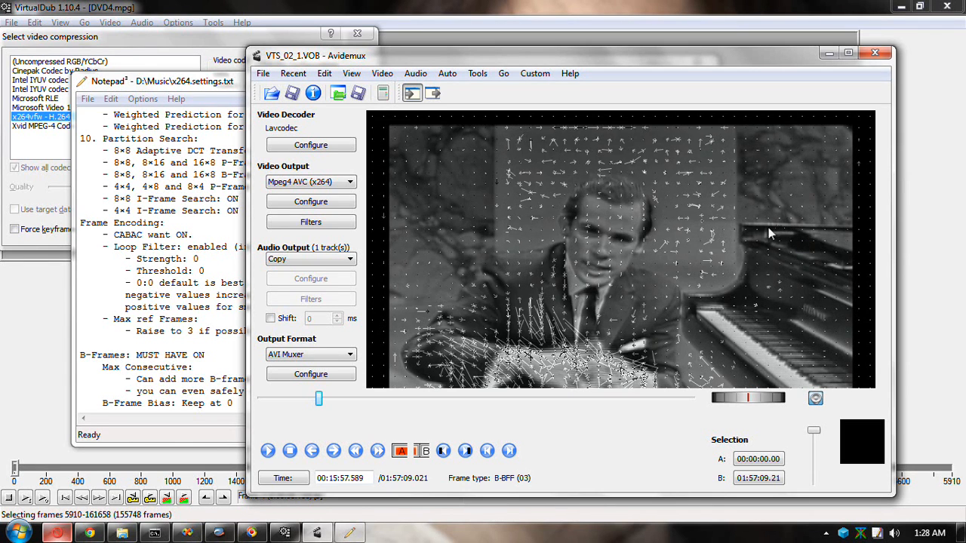
key("Right")
key("Right")
key("Right")
key("Right")
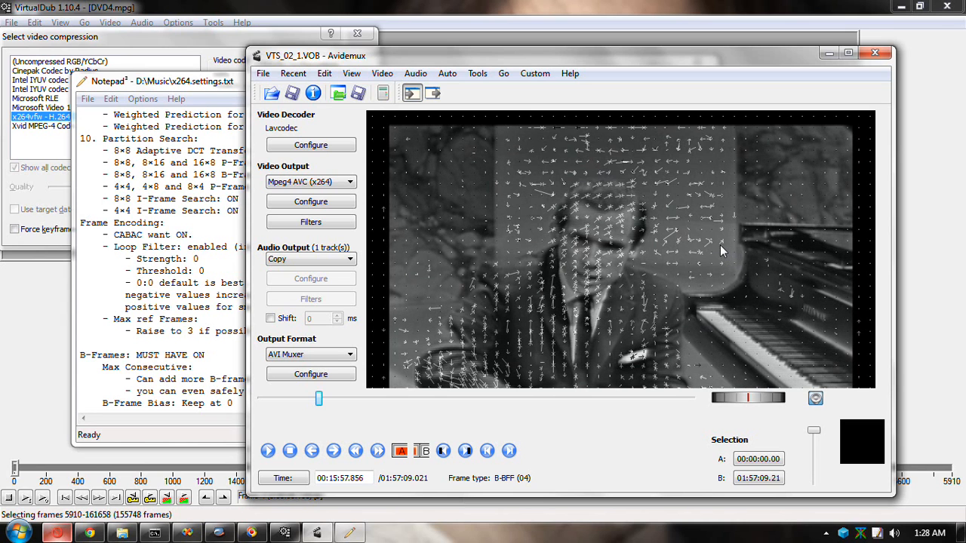
key("Right")
key("Right")
key("Right")
key("Right")
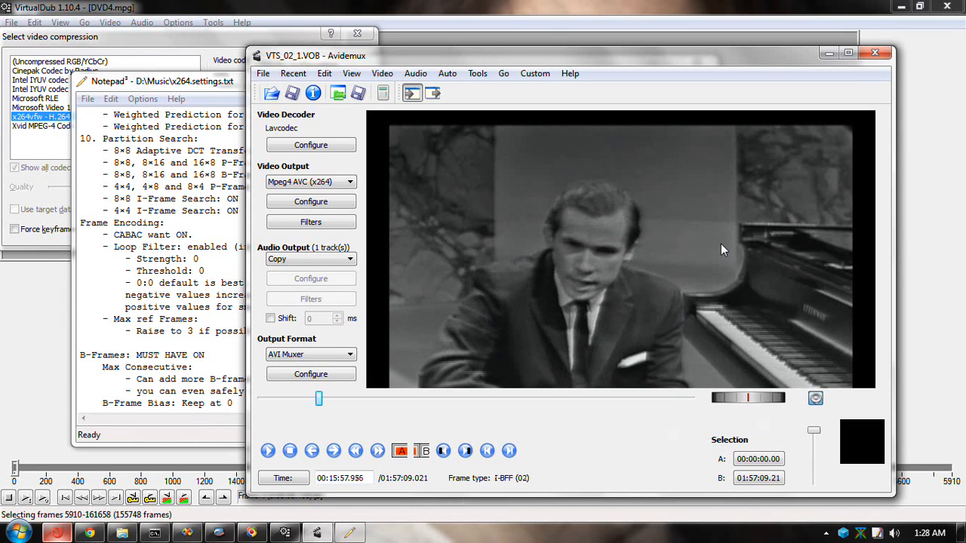
Step: Advance frame by frame to the P-frame at 00:15:59.024, examining the motion vectors as the man's head and body shift
key("Right")
key("Right")
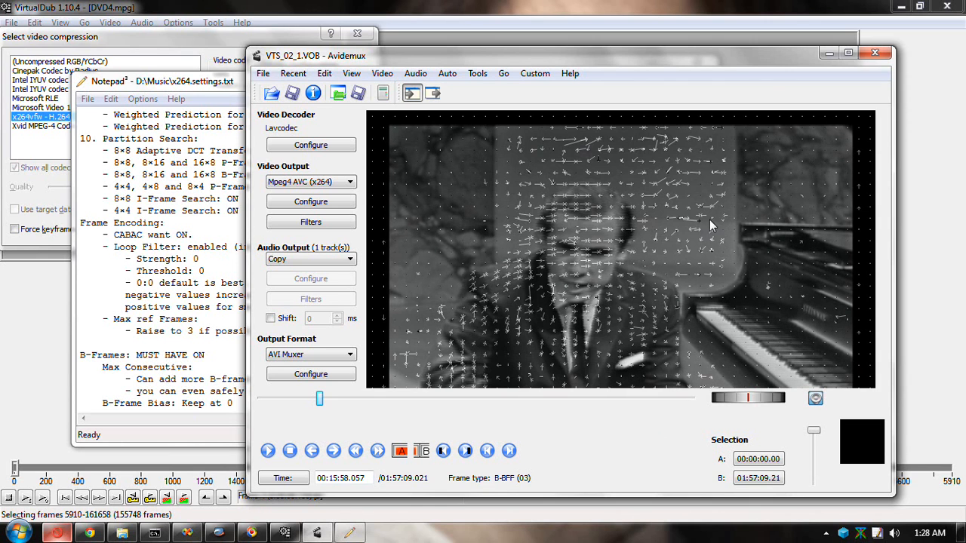
key("Right")
key("Right")
key("Right")
key("Right")
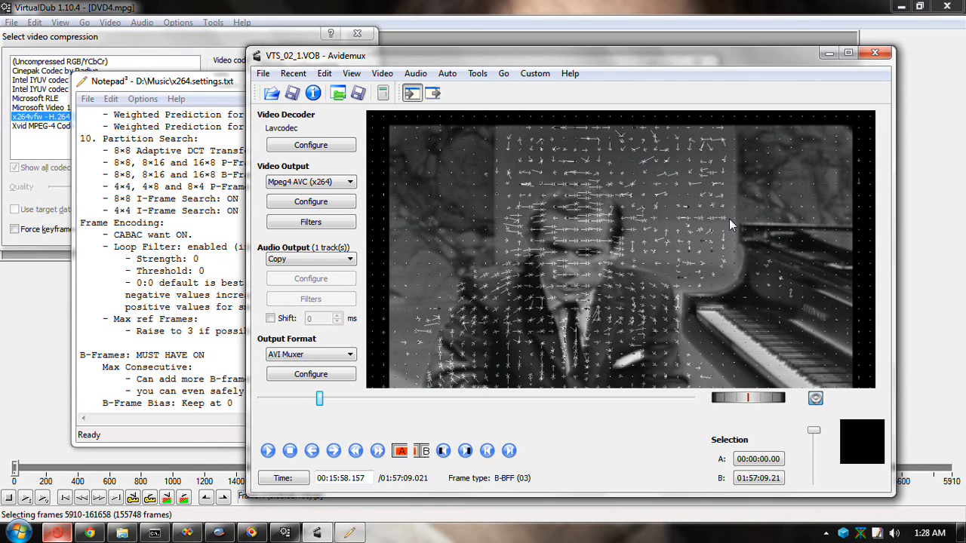
key("Right")
key("Right")
key("Right")
key("Right")
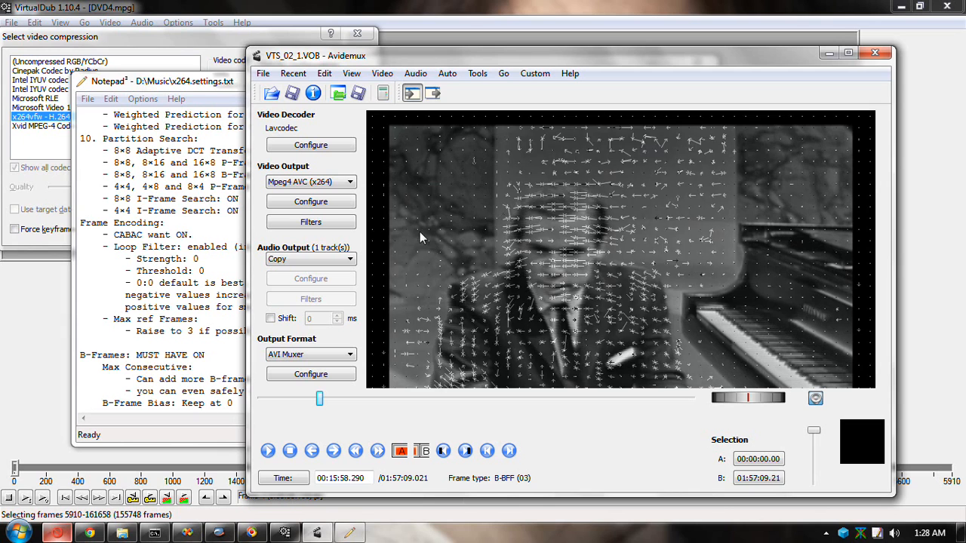
key("Right")
key("Right")
key("Right")
key("Right")
key("Right")
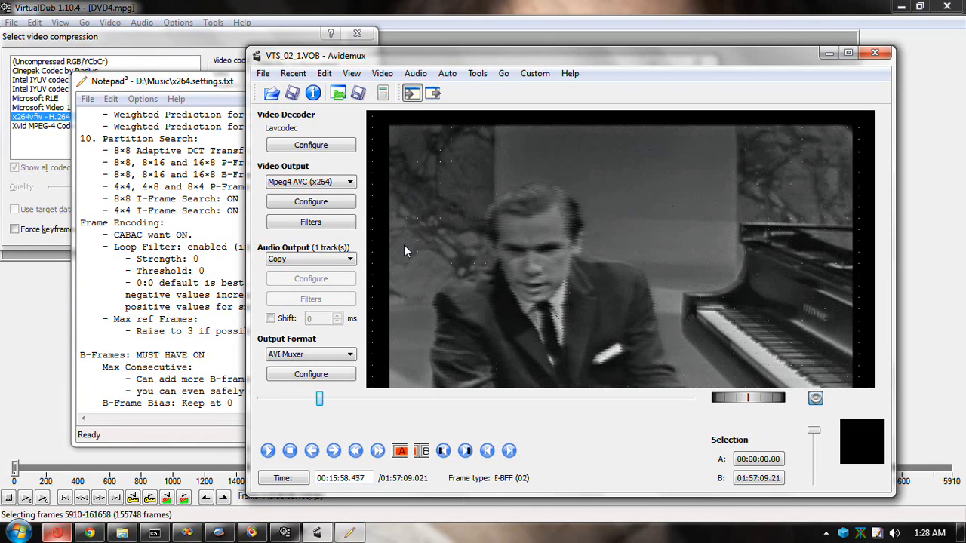
key("Right")
key("Right")
key("Right")
key("Right")
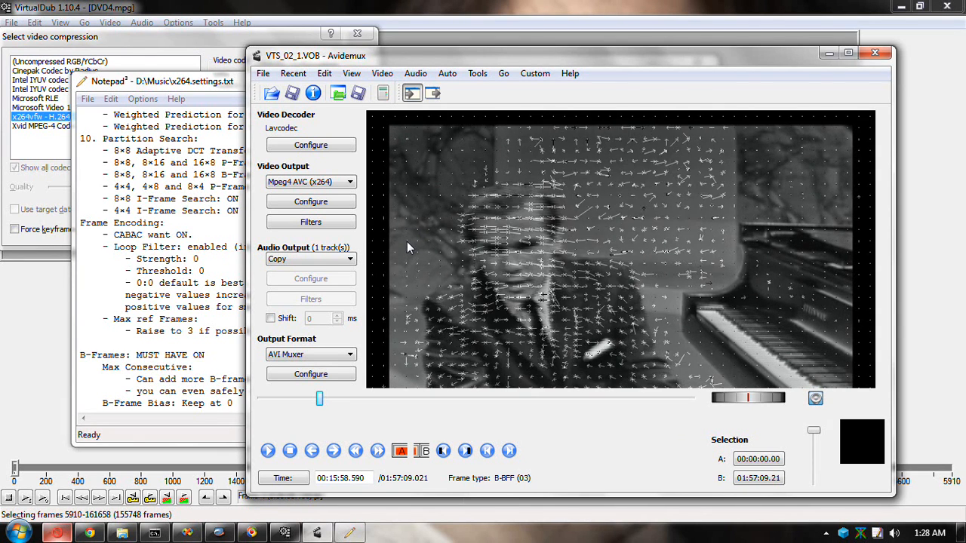
key("Right")
key("Right")
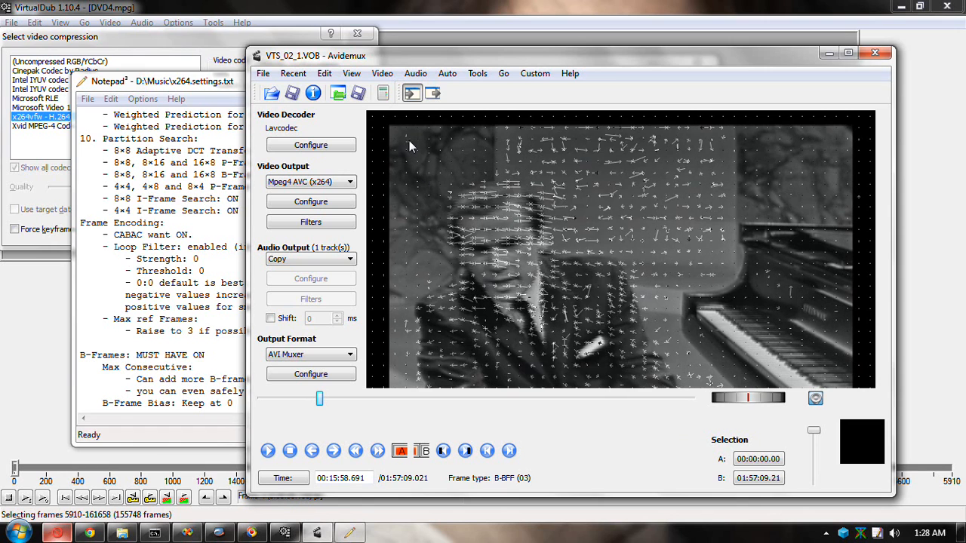
key("Right")
key("Right")
key("Right")
key("Right")
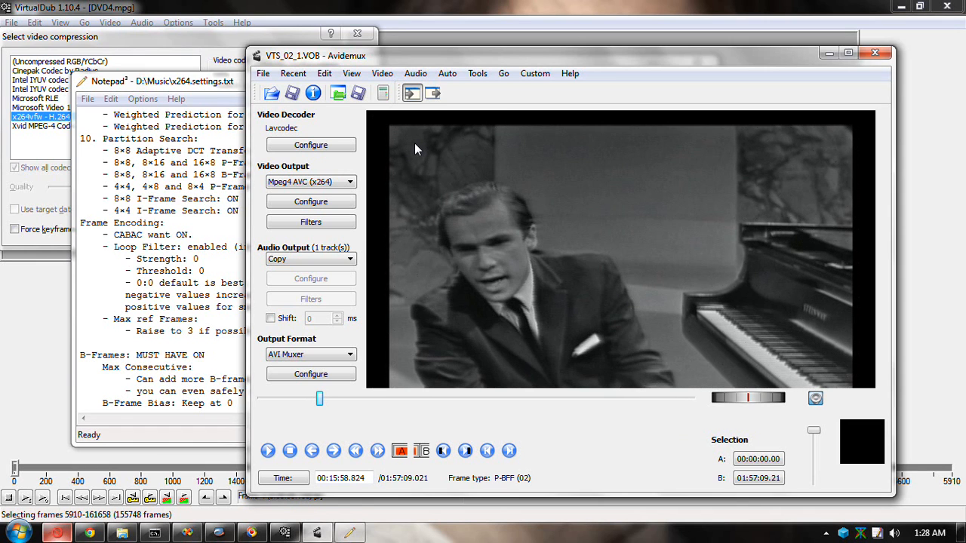
key("Right")
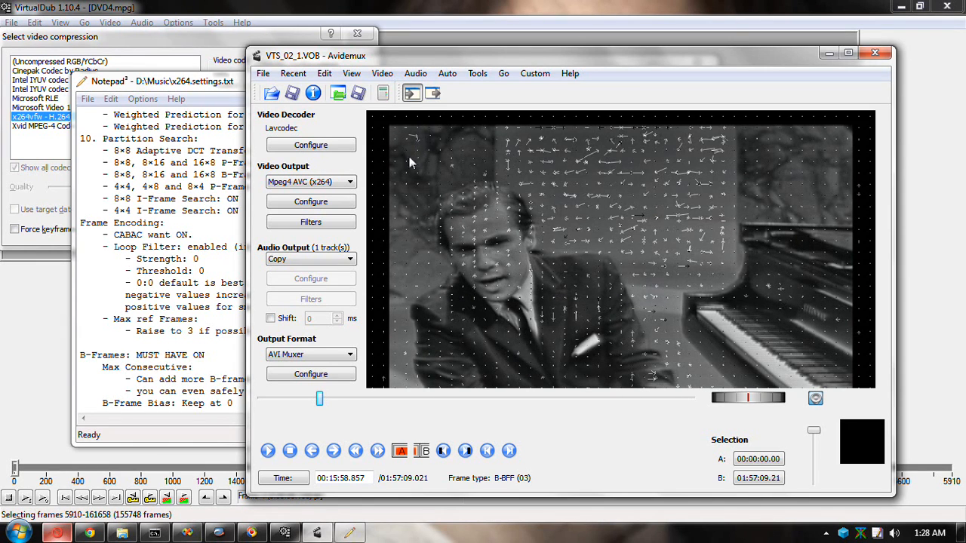
key("Right")
key("Right")
key("Right")
key("Right")
key("Right")
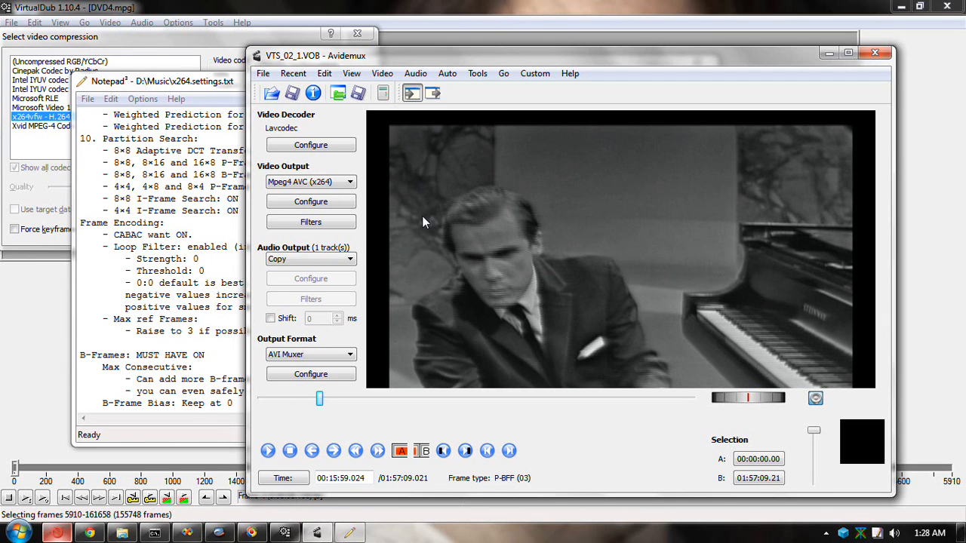
Step: Compare the P-frame at 00:15:59.024 with the preceding B-frame, and advance to the P-frame at 00:15:59.124
key("Left")
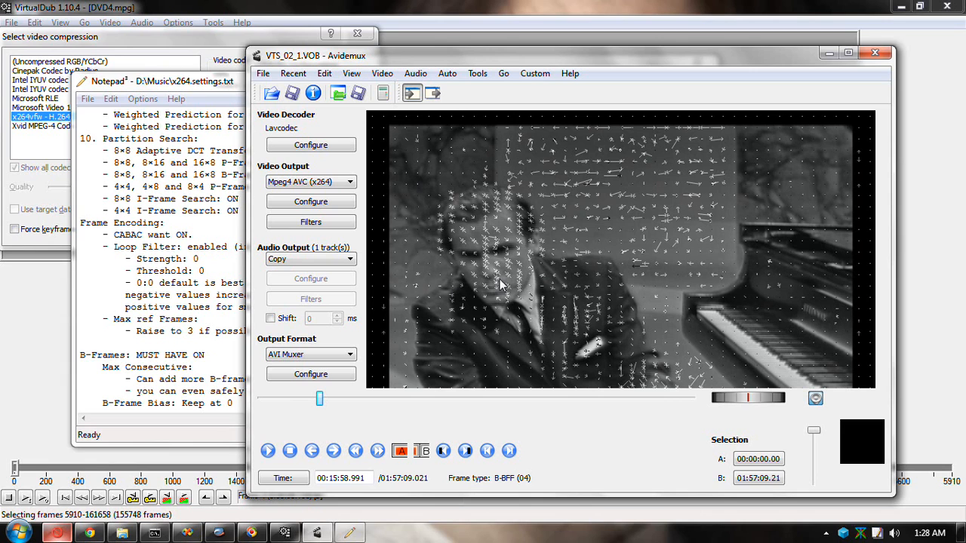
key("Right")
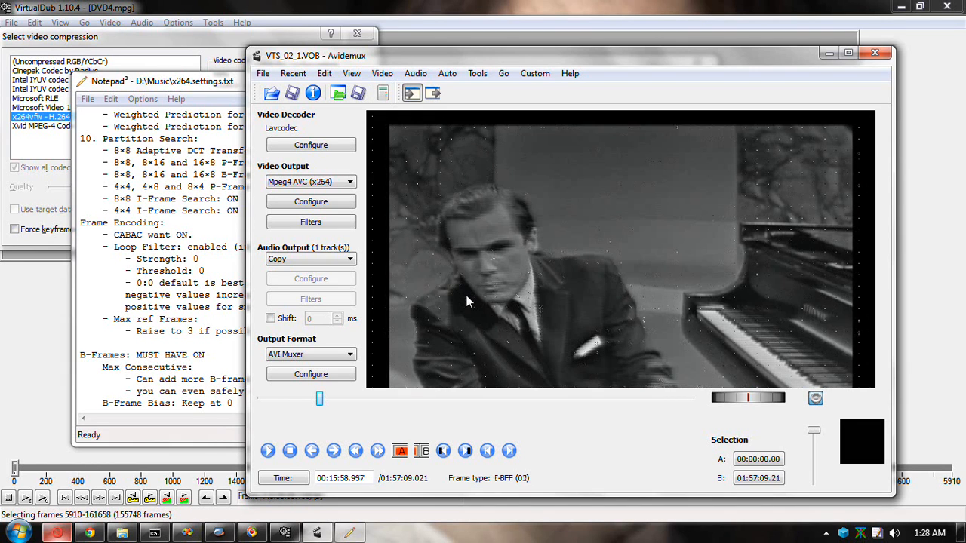
key("Right")
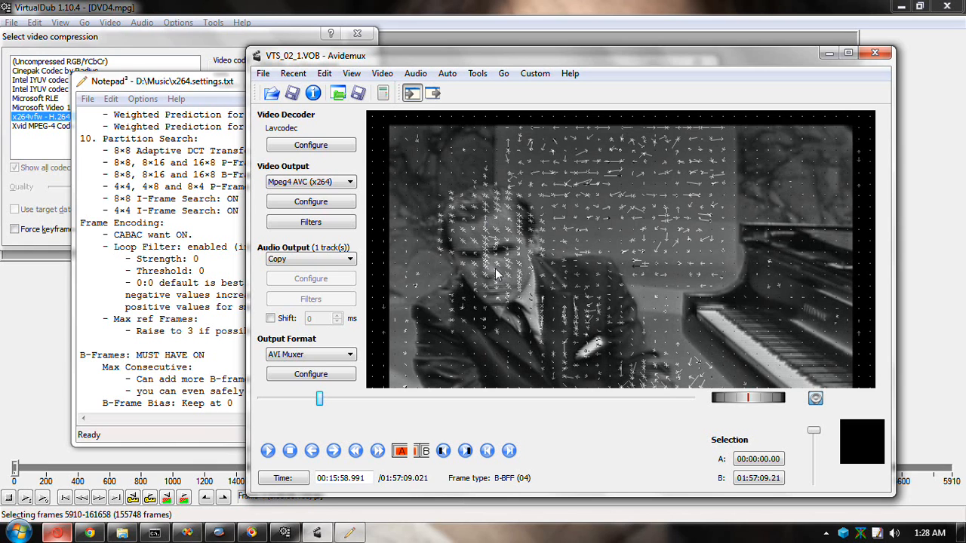
key("Right")
key("Right")
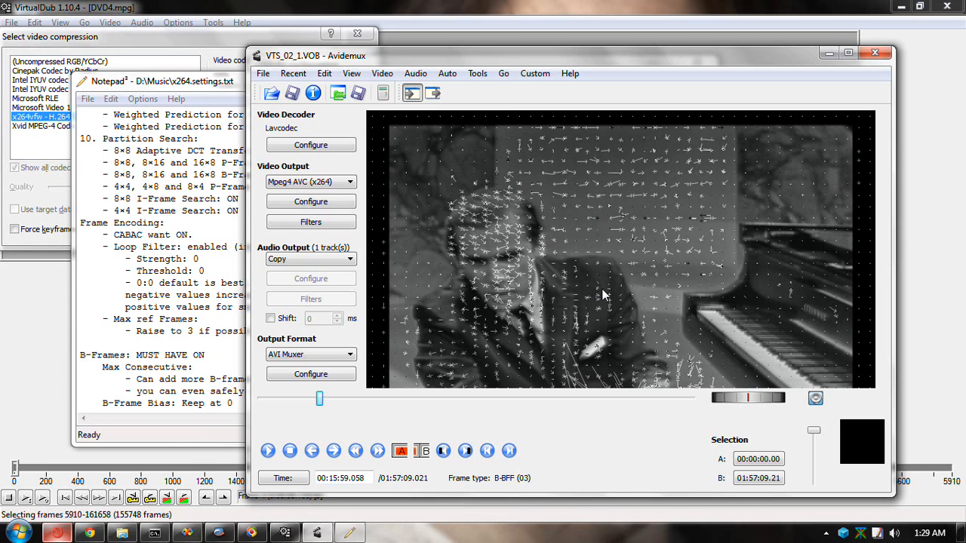
key("Right")
key("Right")
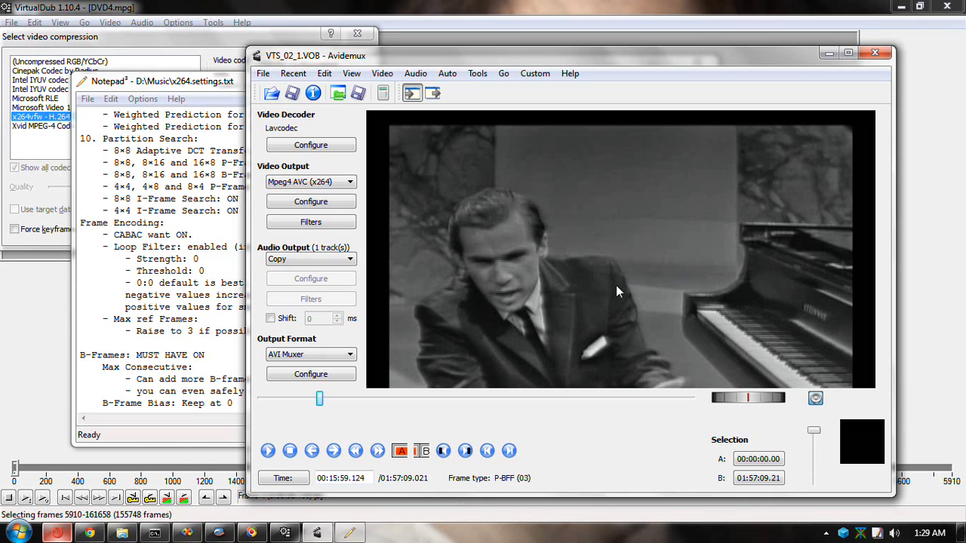
Step: Alternate between the P-frame at 00:15:59.124 and the B-frames before it to compare their motion vectors over the face
key("Left")
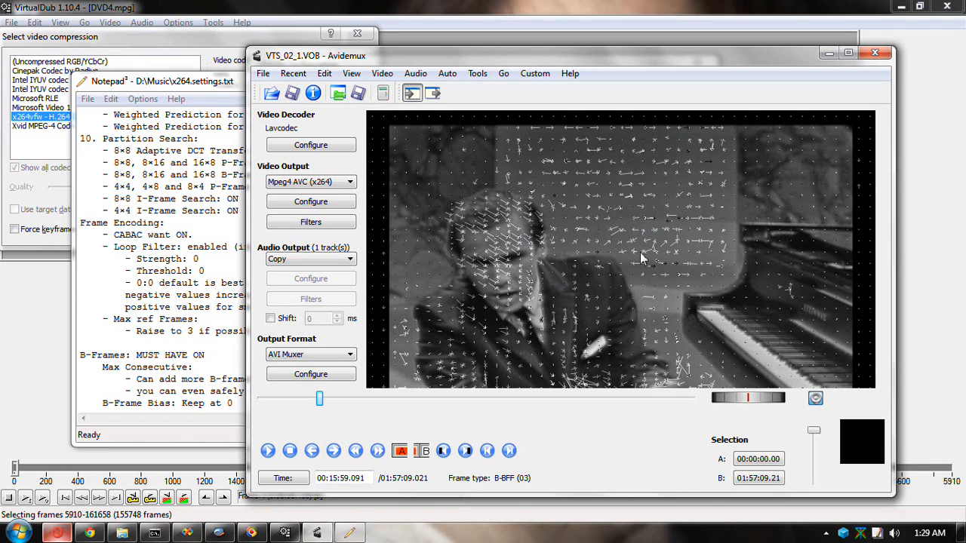
key("Right")
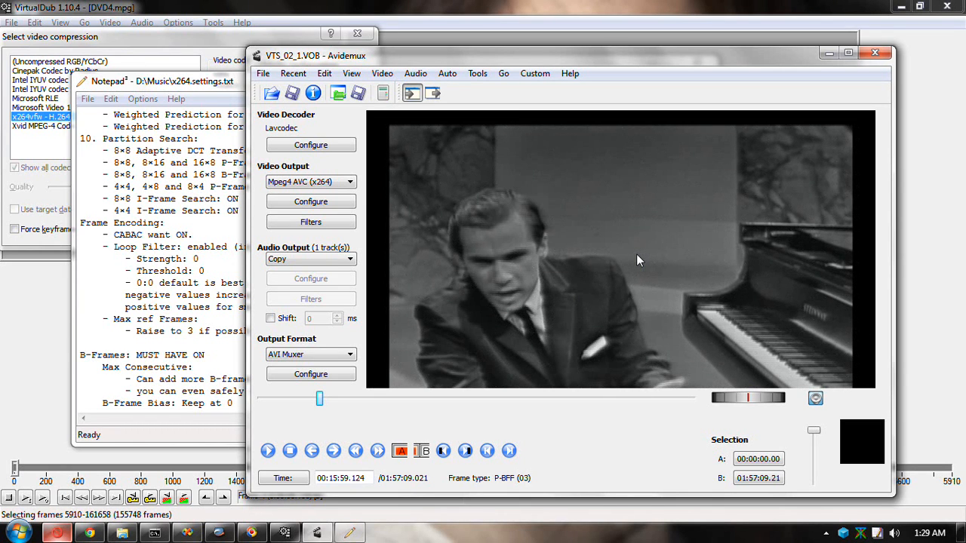
key("Left")
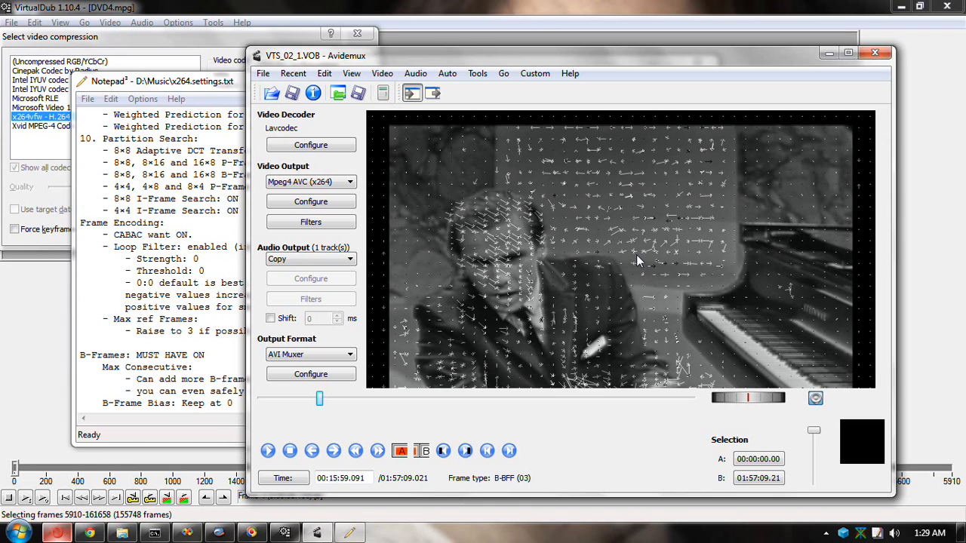
key("Right")
key("Left")
key("Right")
key("Left")
key("Left")
key("Left")
key("Right")
key("Right")
key("Left")
key("Left")
key("Right")
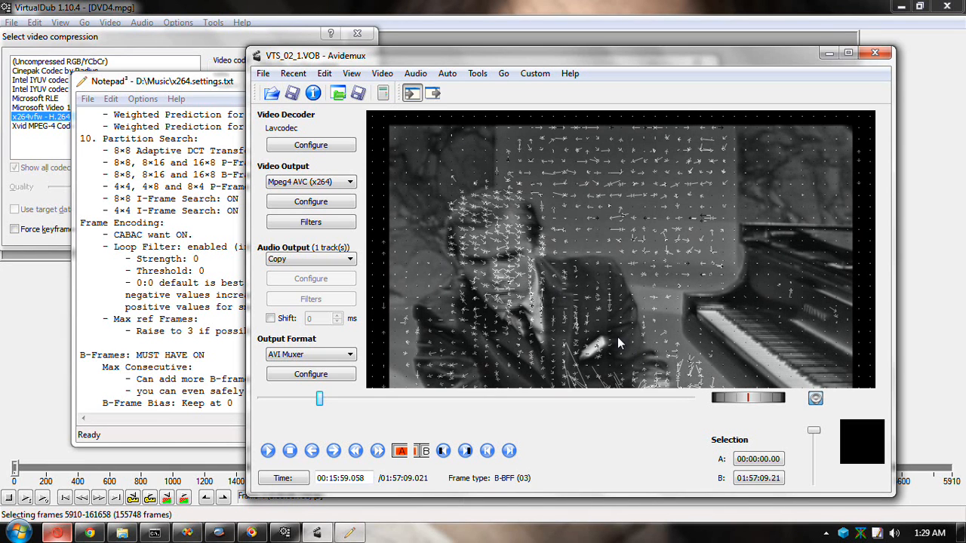
key("Right")
key("Right")
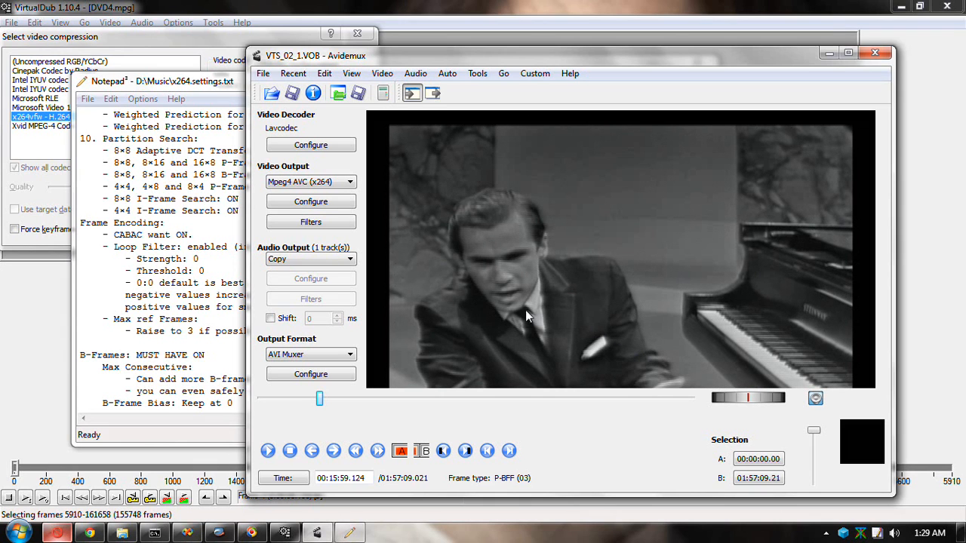
Step: Advance through the following B-frames to the P-frame at 00:15:59.224, examining the motion vectors over the head
key("Right")
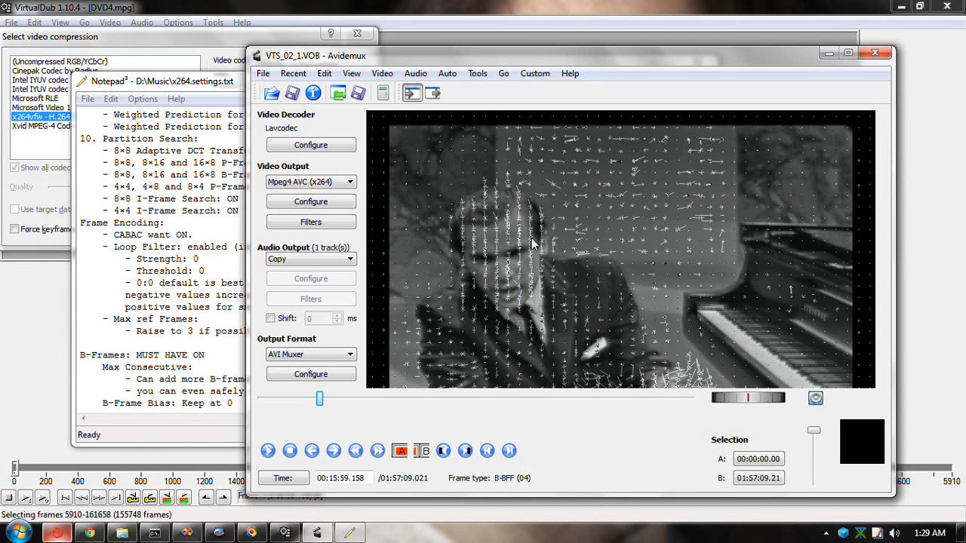
key("Right")
key("Right")
key("Right")
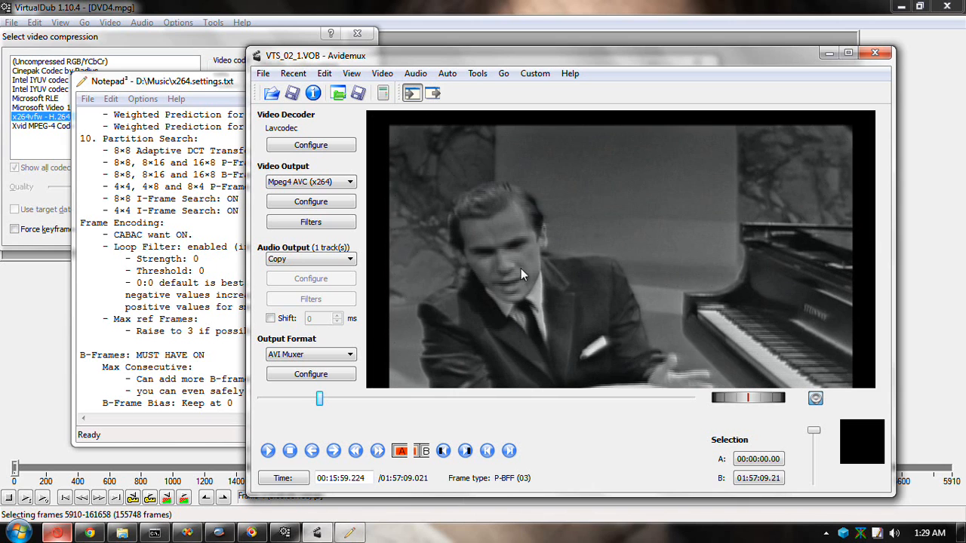
Step: Advance frame by frame from the P-frame at 00:15:59.224 to 00:15:59.591, examining the motion vectors over the face and moving hand
key("Right")
key("Right")
key("Right")
key("Right")
key("Right")
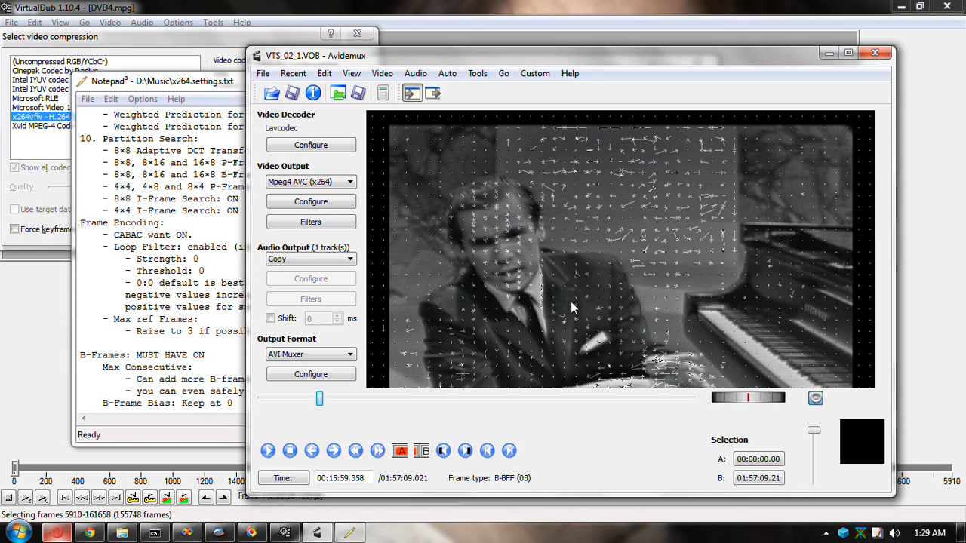
key("Right")
key("Right")
key("Right")
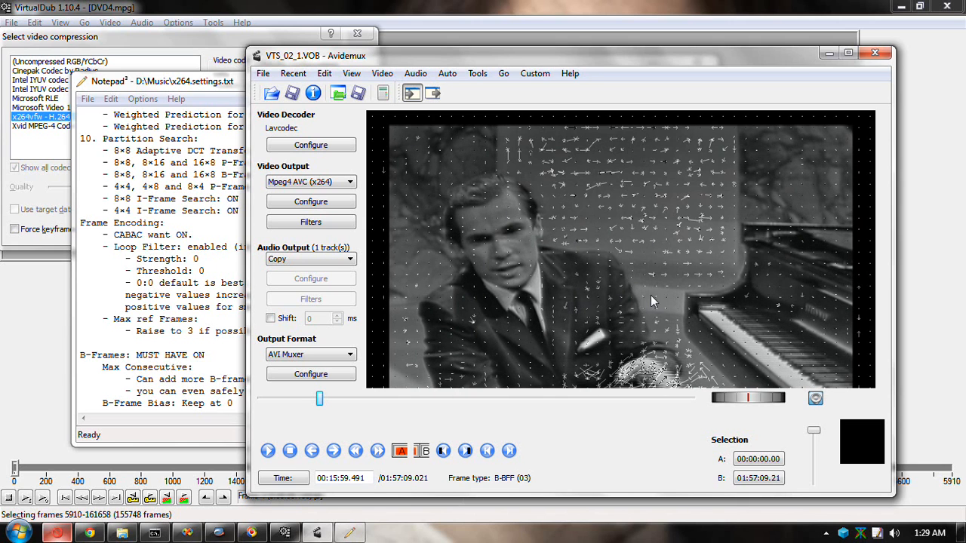
key("Right")
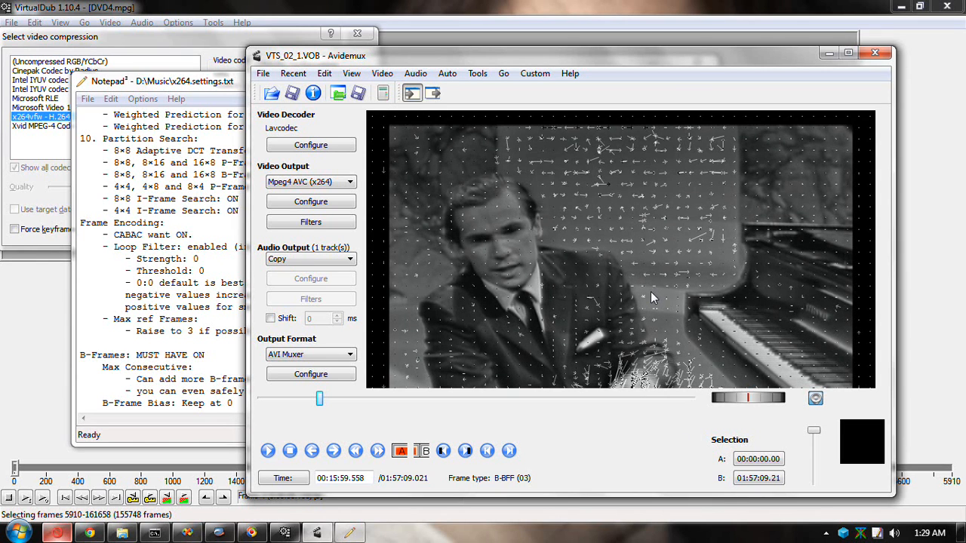
key("Right")
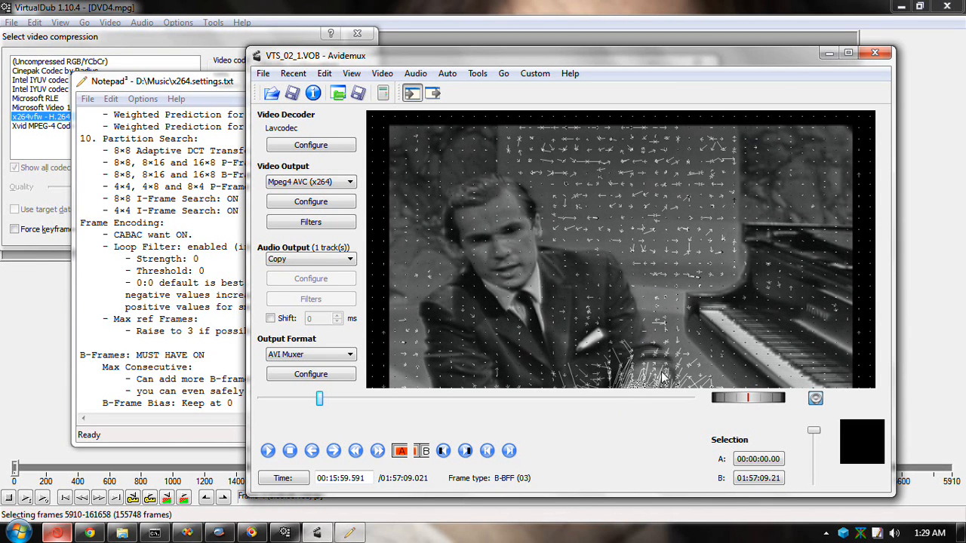
Step: Continue frame by frame to the B-frame at 00:15:59.892, examining the motion vectors over the plain background wall
key("Right")
key("Right")
key("Right")
key("Right")
key("Right")
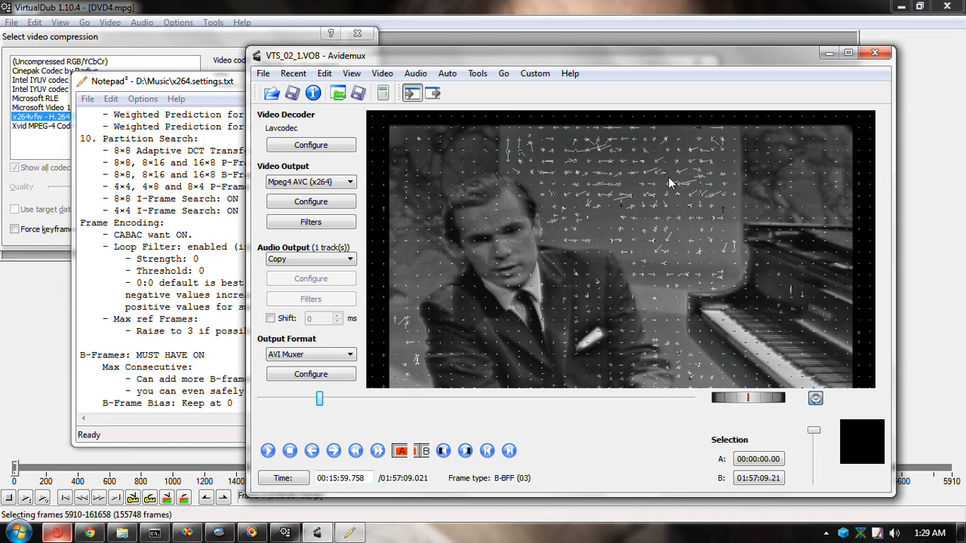
key("Right")
key("Right")
key("Right")
key("Right")
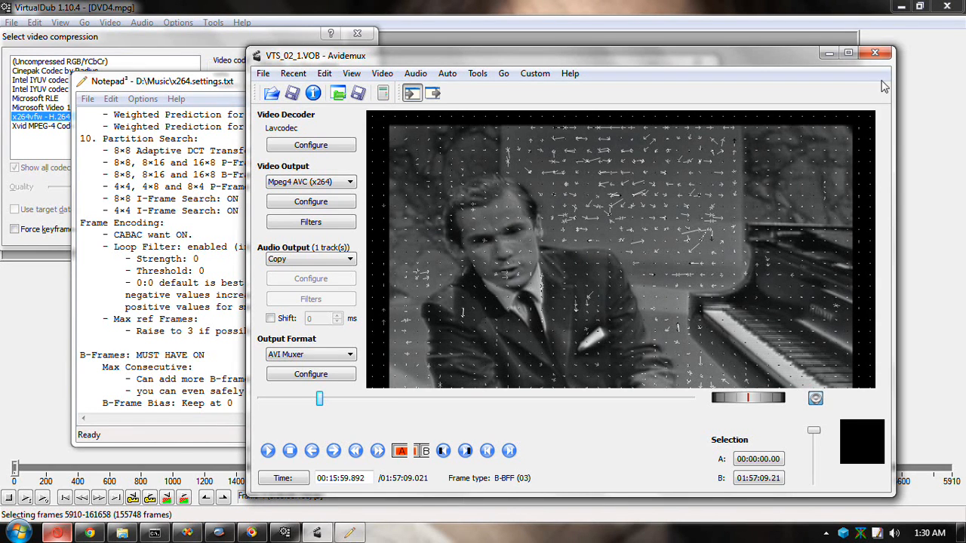
Step: Close Avidemux and skim x264.settings.txt down to the Analysis and Adaptive Quantization notes
left_click(875, 54)
left_click(335, 272)
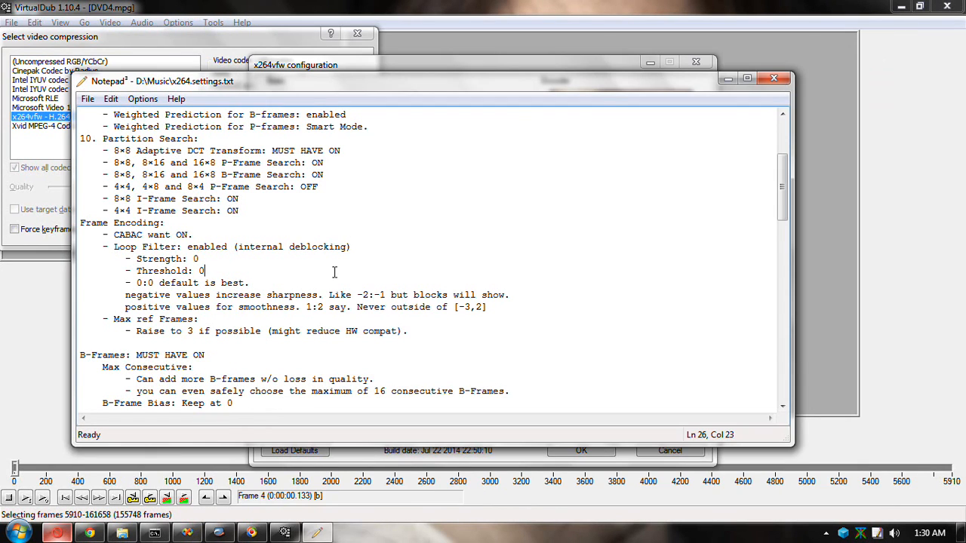
scroll(353, 306, "down", 1)
scroll(353, 307, "down", 2)
scroll(353, 306, "down", 3)
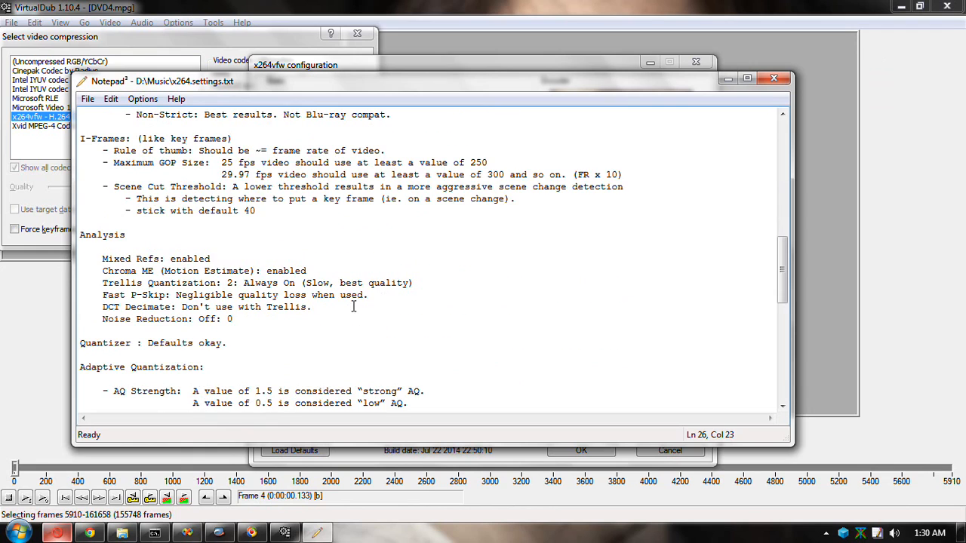
scroll(353, 306, "down", 3)
scroll(173, 298, "up", 3)
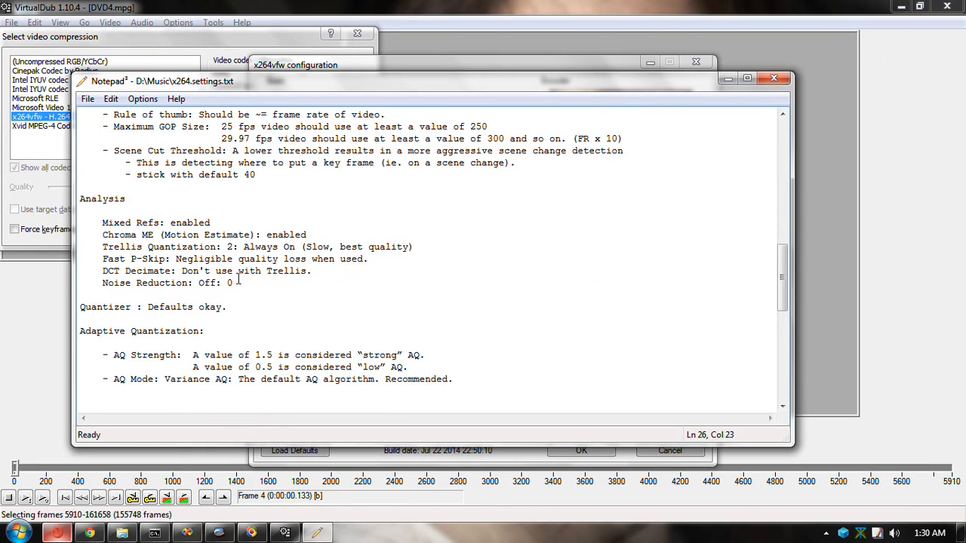
Step: Read the notes from Partition Search and Frame Encoding through the B-Frames and I-Frames recommendations
scroll(151, 311, "up", 12)
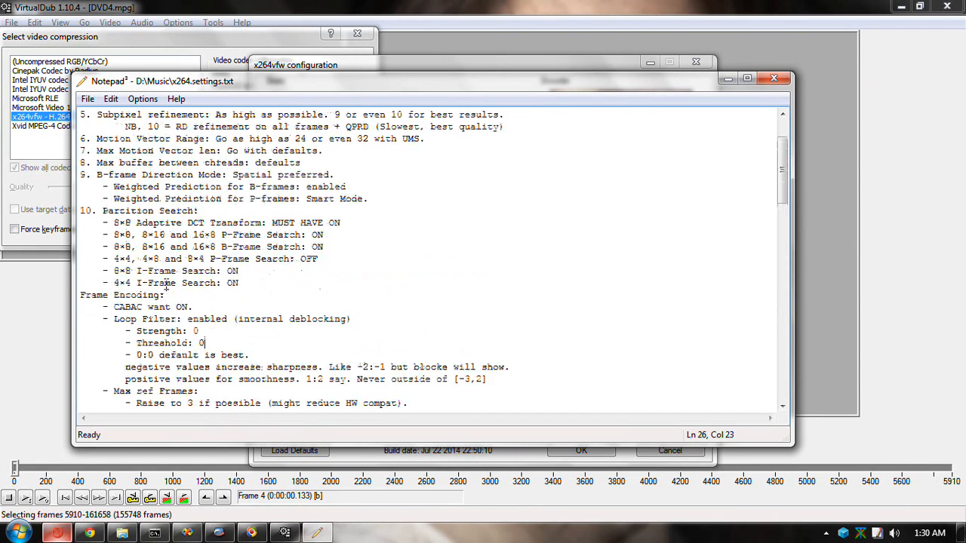
scroll(138, 300, "down", 2)
scroll(136, 348, "down", 3)
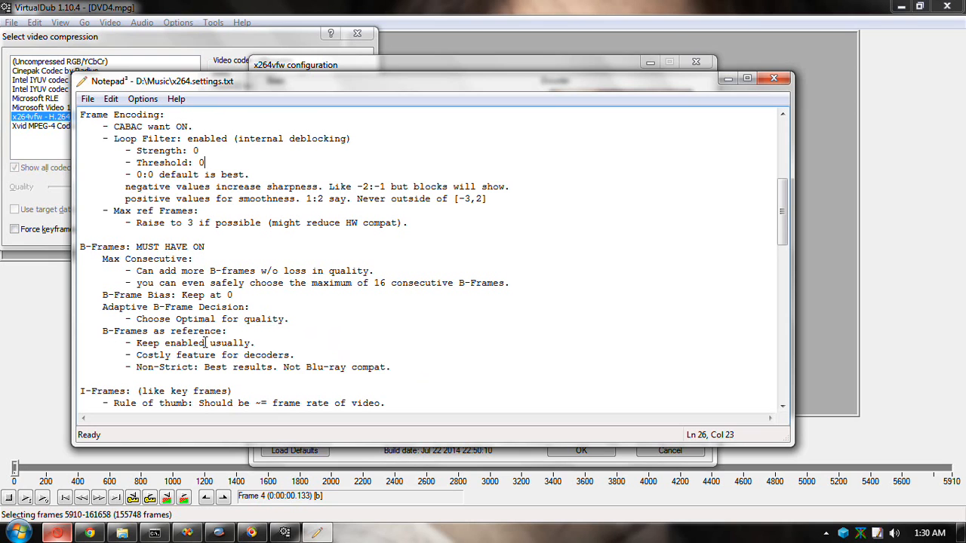
scroll(197, 370, "down", 1)
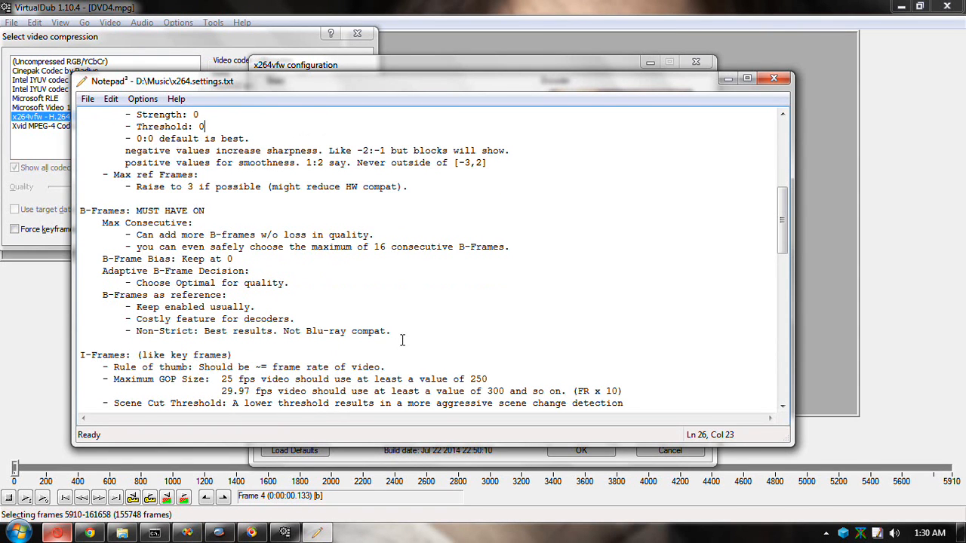
scroll(128, 358, "down", 1)
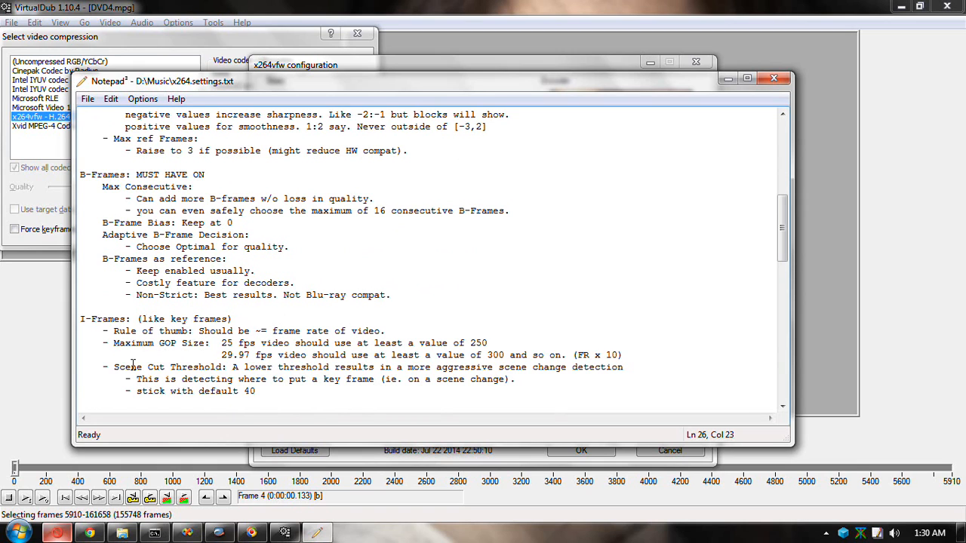
scroll(166, 359, "down", 1)
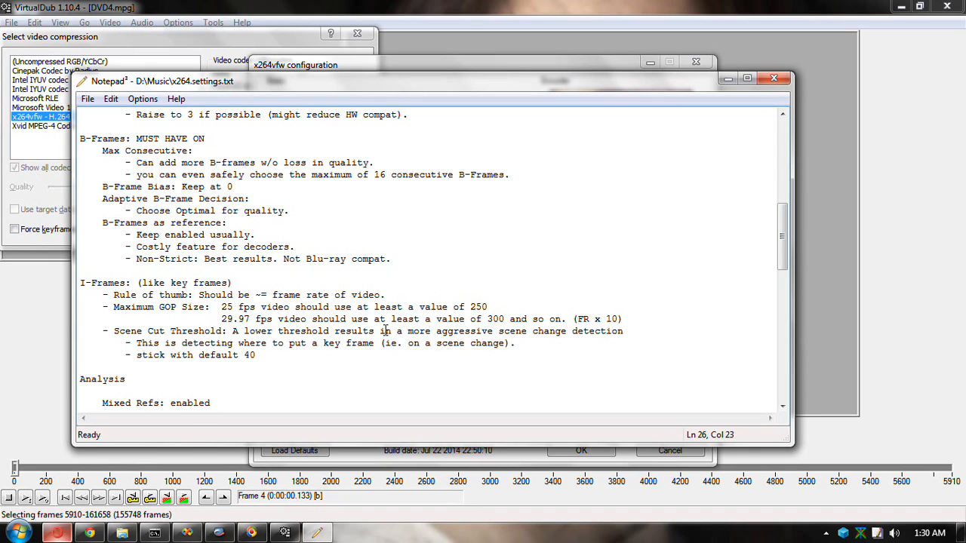
scroll(301, 347, "down", 1)
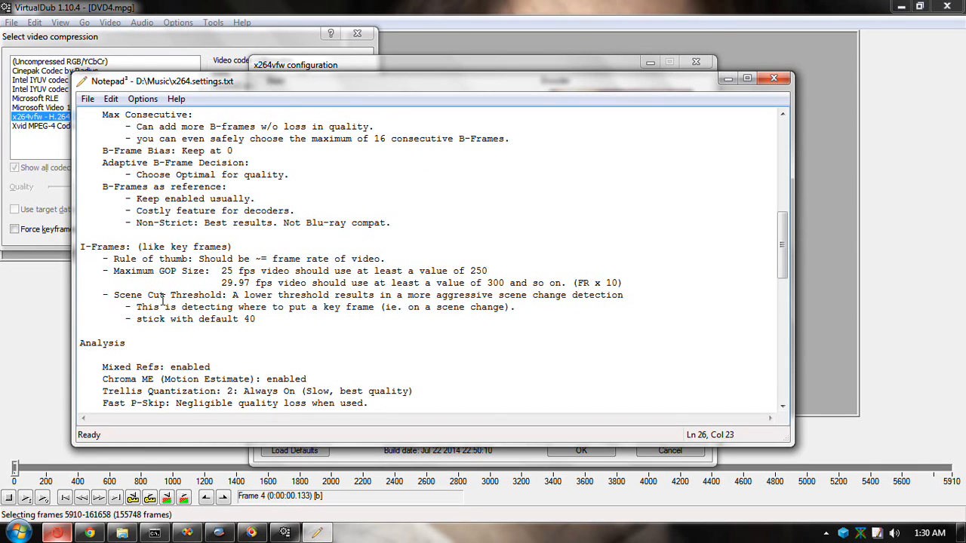
Step: Highlight the Scene Cut Threshold label and its explanation of aggressive scene change detection while reading the I-Frames notes
left_click_drag(254, 296, 494, 296)
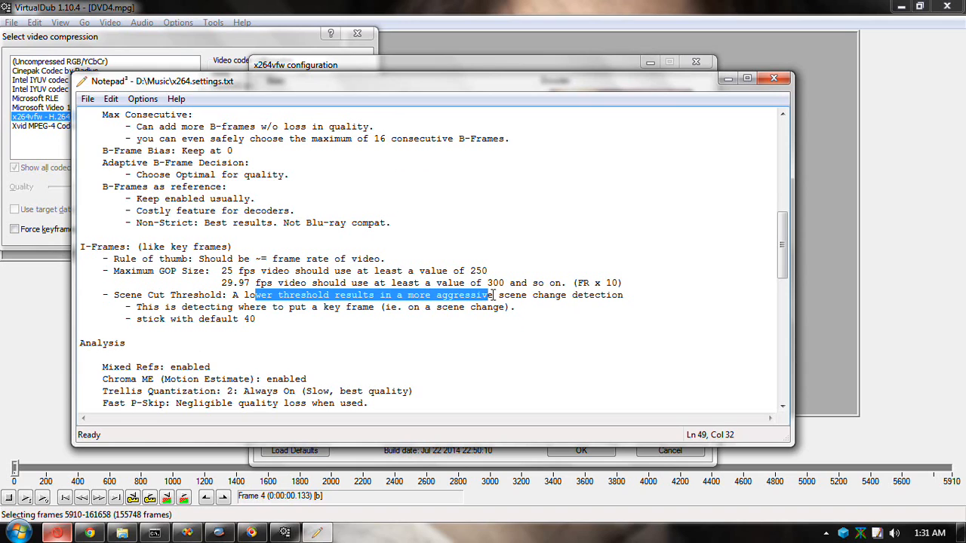
left_click(574, 295)
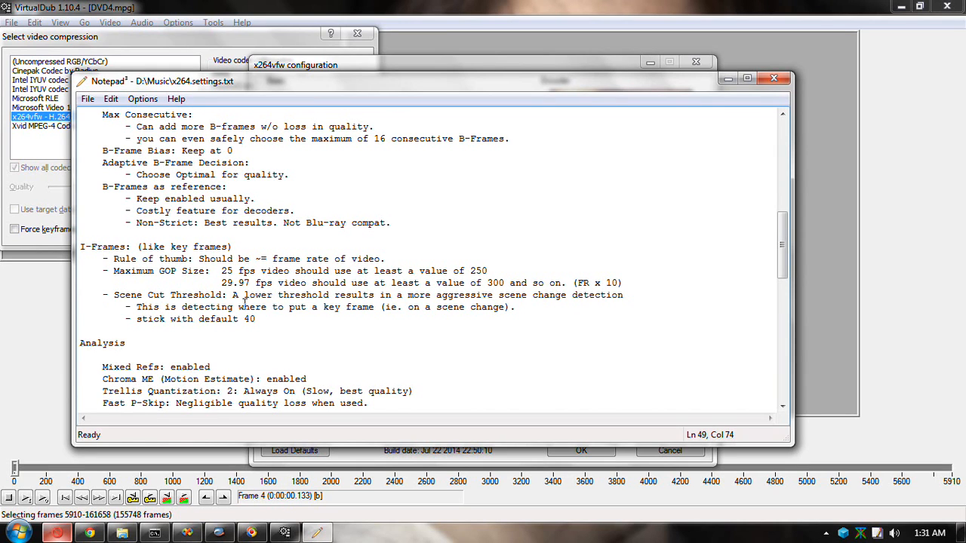
left_click_drag(119, 296, 223, 298)
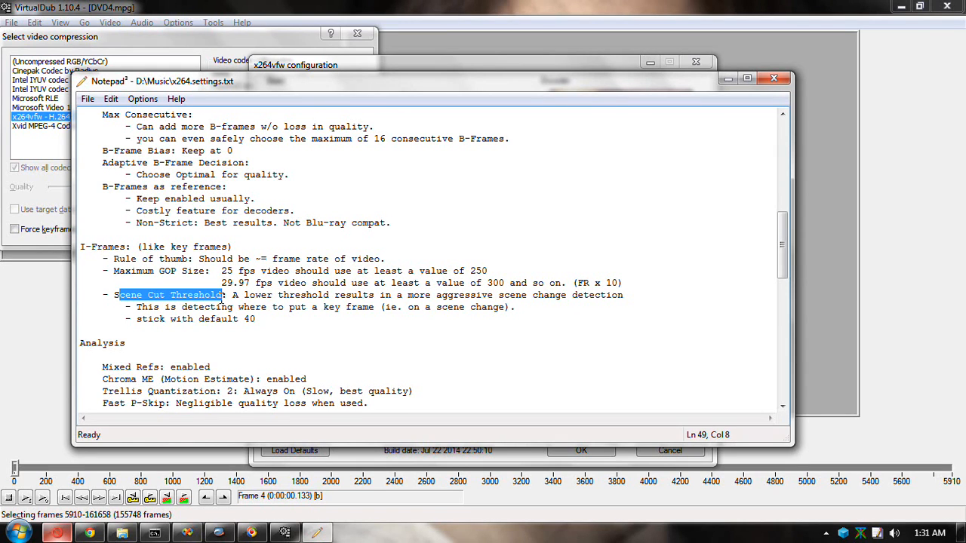
left_click(283, 298)
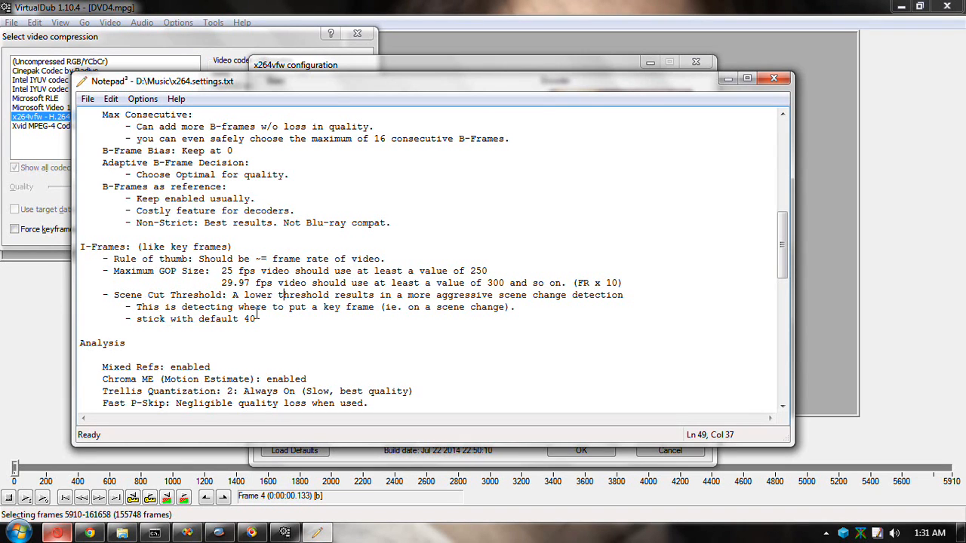
left_click_drag(125, 295, 203, 296)
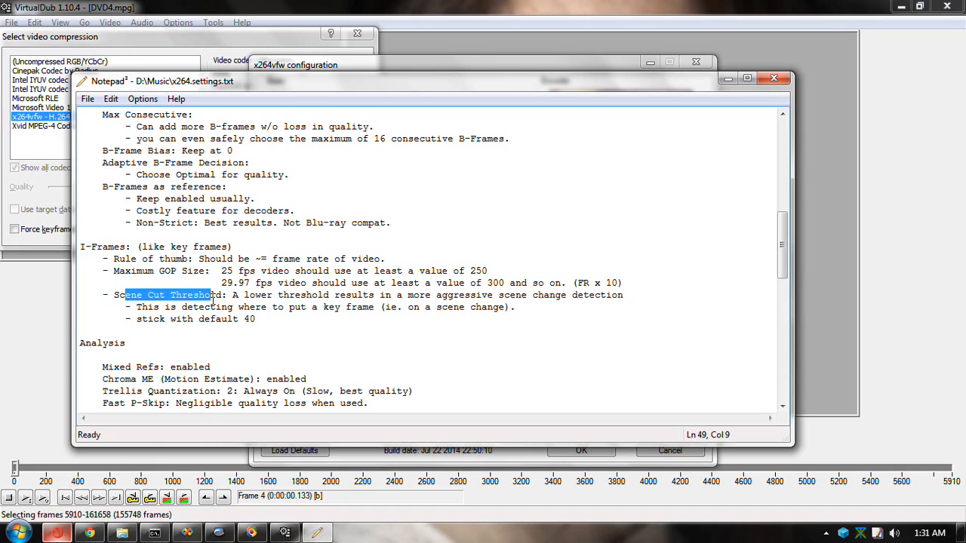
left_click(212, 297)
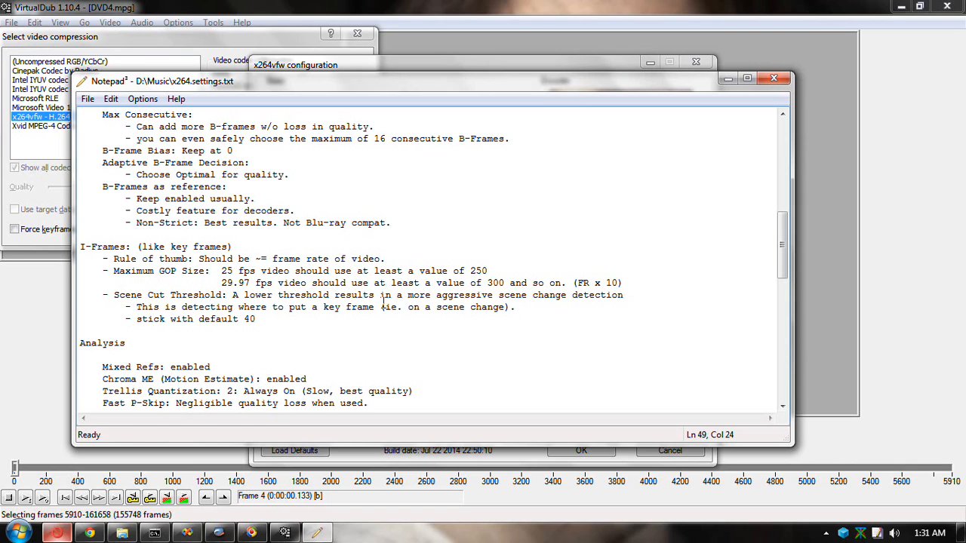
Step: Review the default 40 advice for scene cut detection and highlight the I-Frames heading
left_click(252, 319)
left_click(240, 307)
left_click(132, 295)
left_click(210, 303)
left_click(131, 296)
left_click(187, 295)
left_click_drag(80, 247, 131, 247)
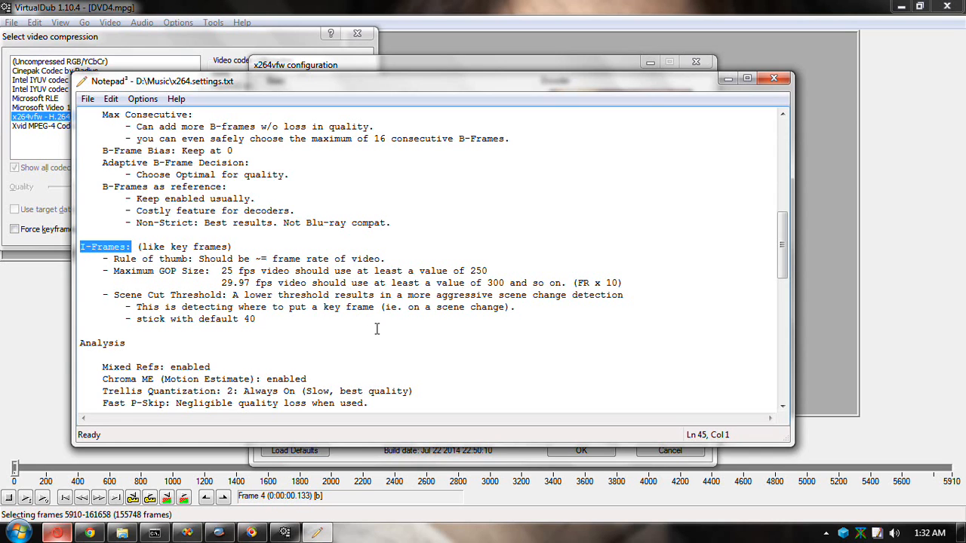
Step: Read the Analysis, Quantizer and Adaptive Quantization recommendations in the settings notes
scroll(424, 280, "down", 4)
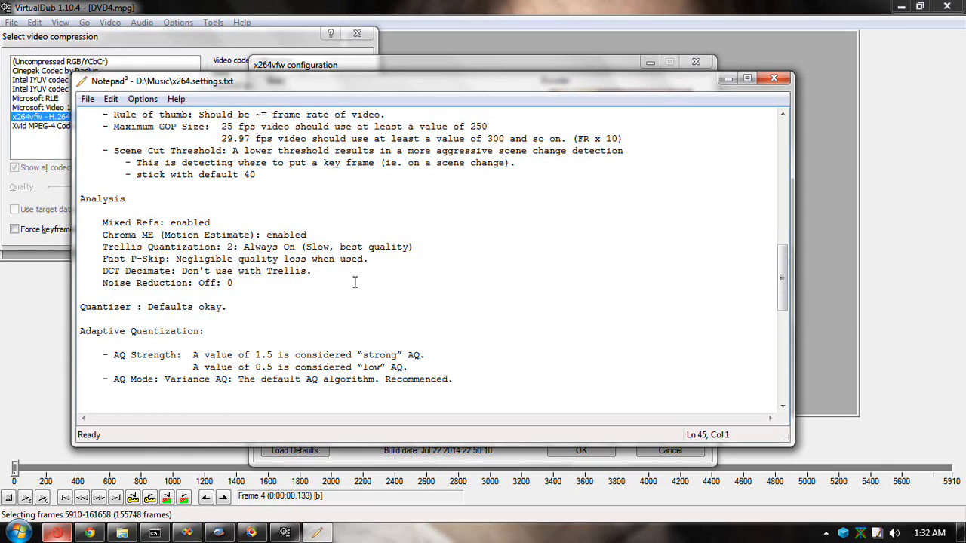
scroll(355, 282, "down", 1)
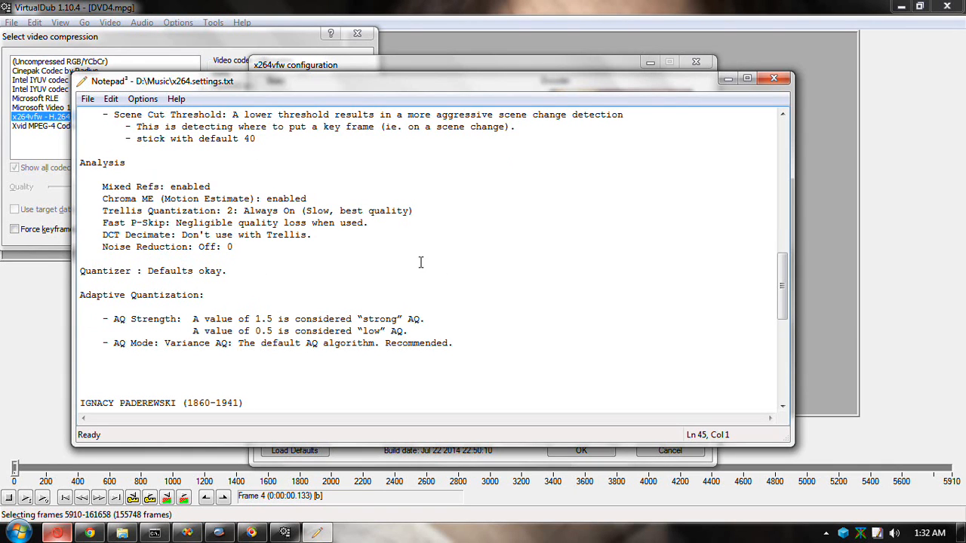
left_click(357, 257)
left_click(214, 271)
scroll(253, 294, "down", 1)
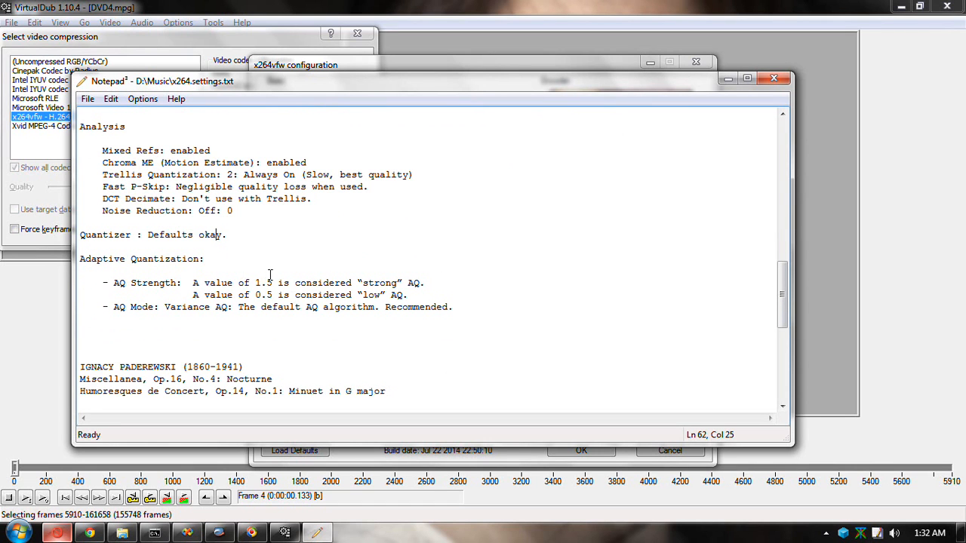
scroll(269, 273, "down", 1)
Step: Revisit the I-Frames section and read through the remaining notes to the piano programme listing below them
scroll(366, 264, "up", 6)
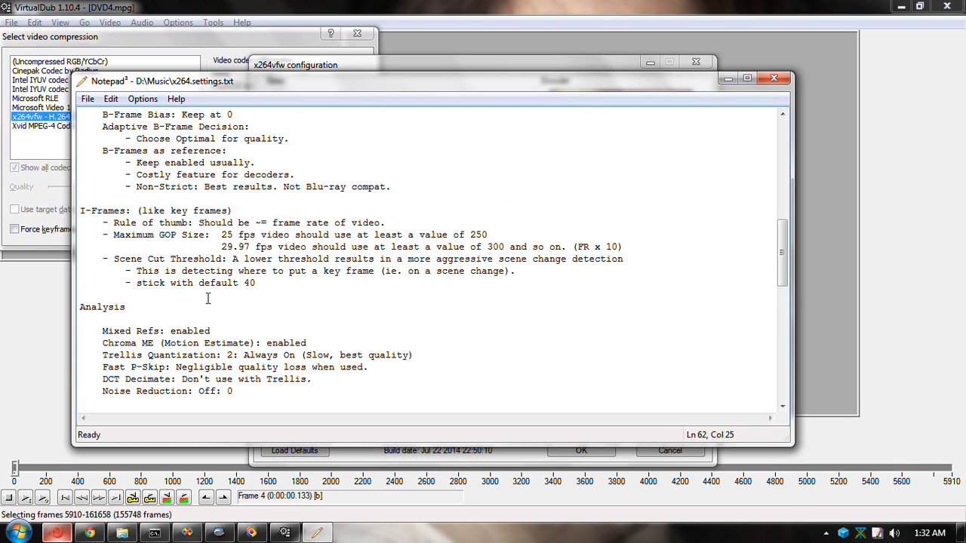
left_click(112, 211)
scroll(413, 302, "down", 1)
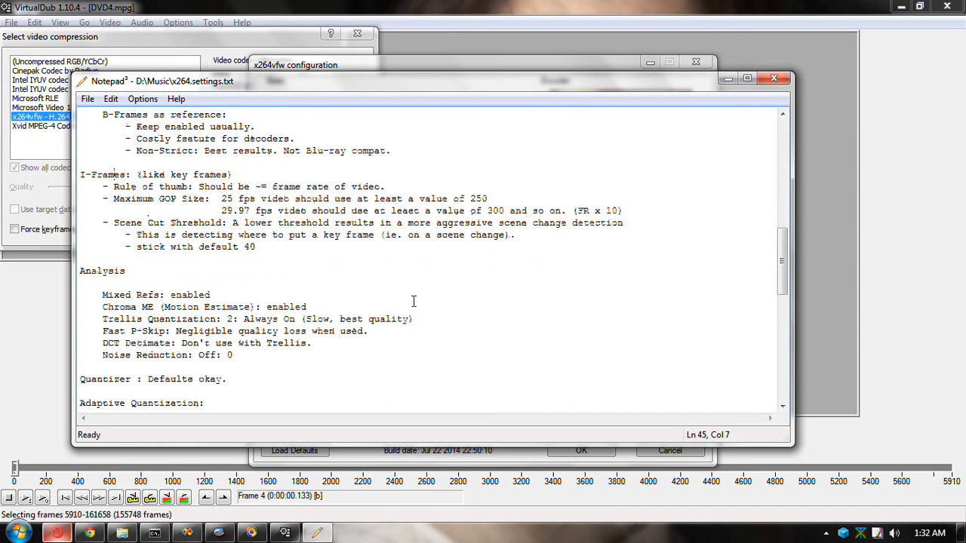
scroll(458, 301, "down", 1)
scroll(459, 301, "down", 2)
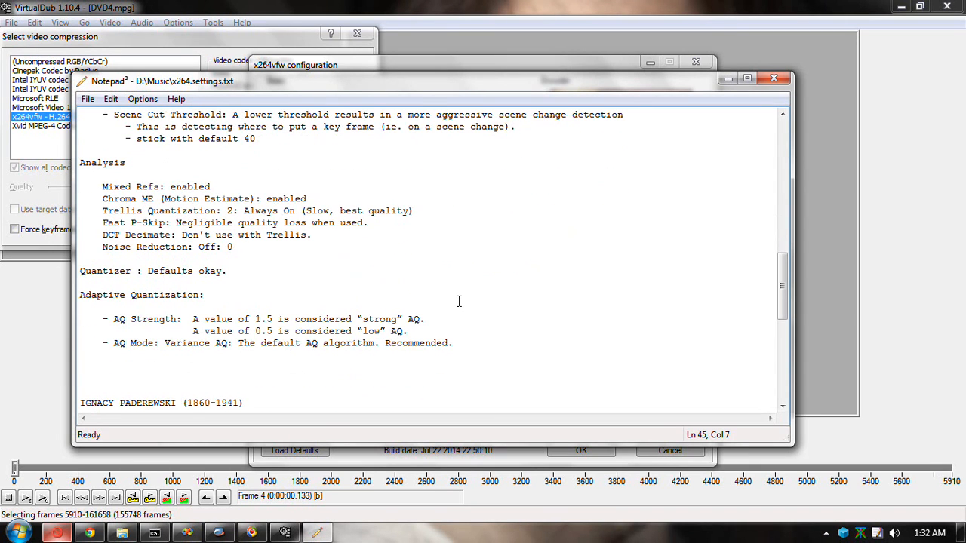
scroll(458, 301, "down", 2)
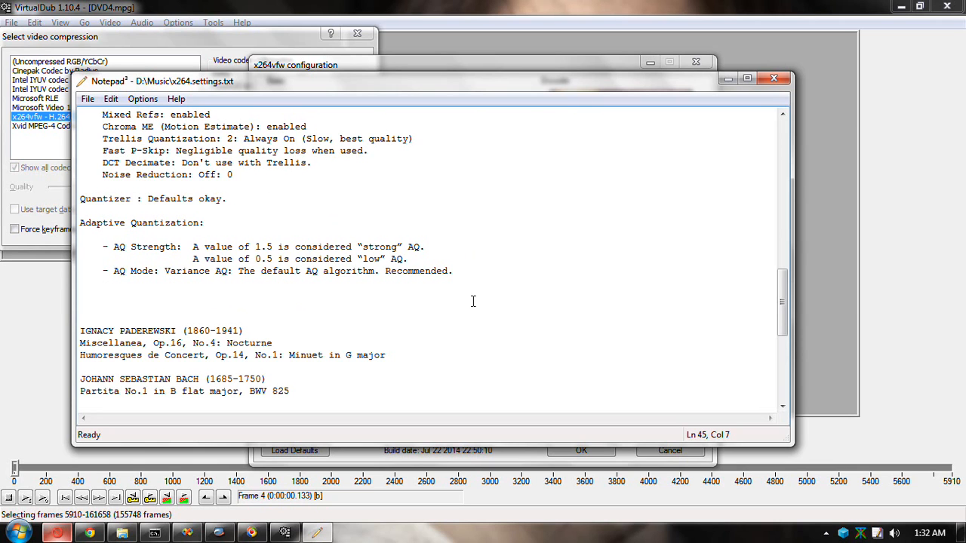
scroll(473, 301, "down", 2)
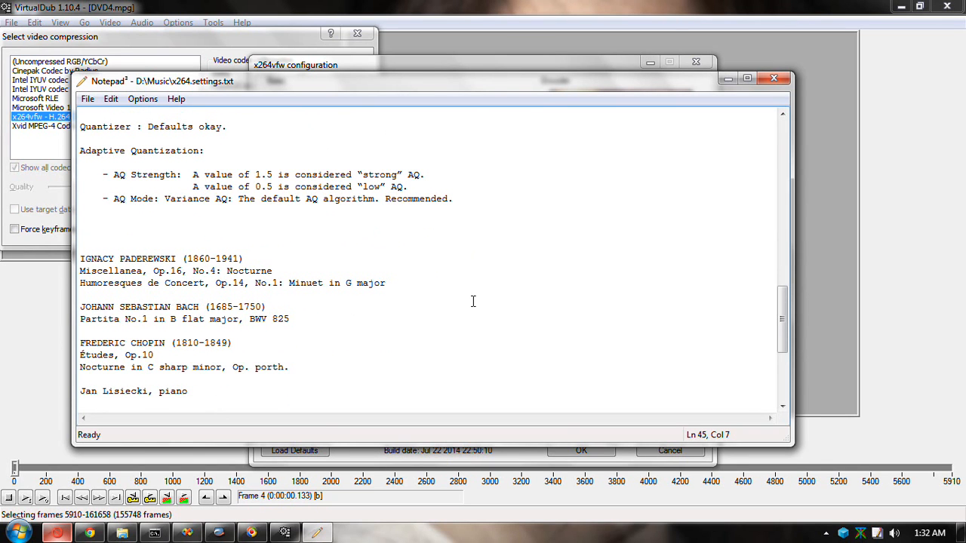
Step: Return to the start of the notes and highlight the B-frame Direction Mode entry with its weighted prediction options
scroll(473, 301, "up", 20)
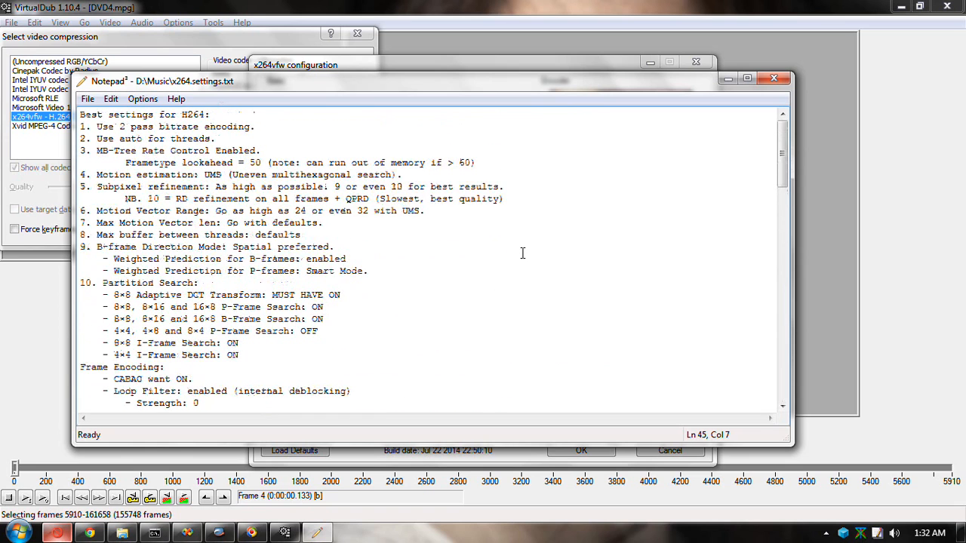
left_click_drag(115, 253, 273, 253)
left_click(294, 253)
left_click_drag(96, 247, 117, 248)
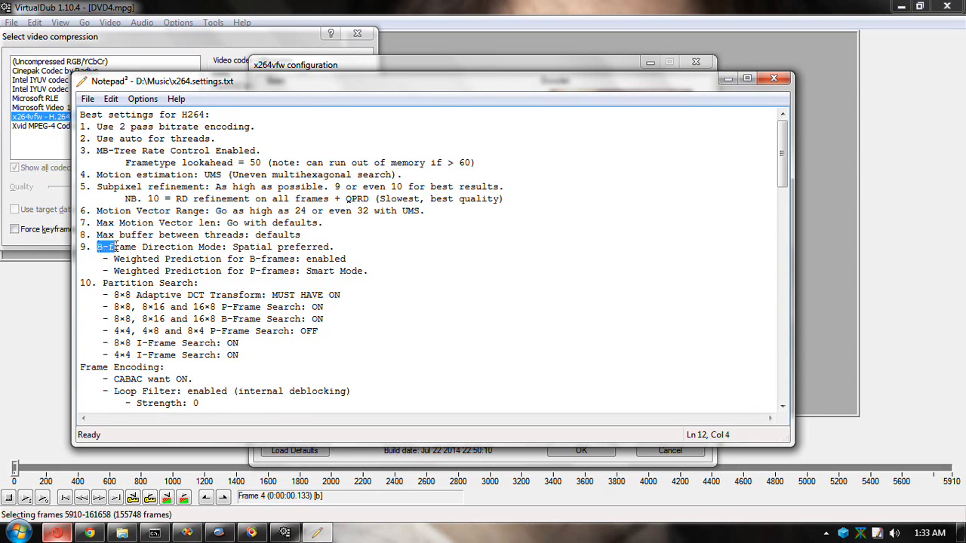
left_click(181, 258)
Step: Switch to the Chrome browser showing the Google home page
left_click(90, 533)
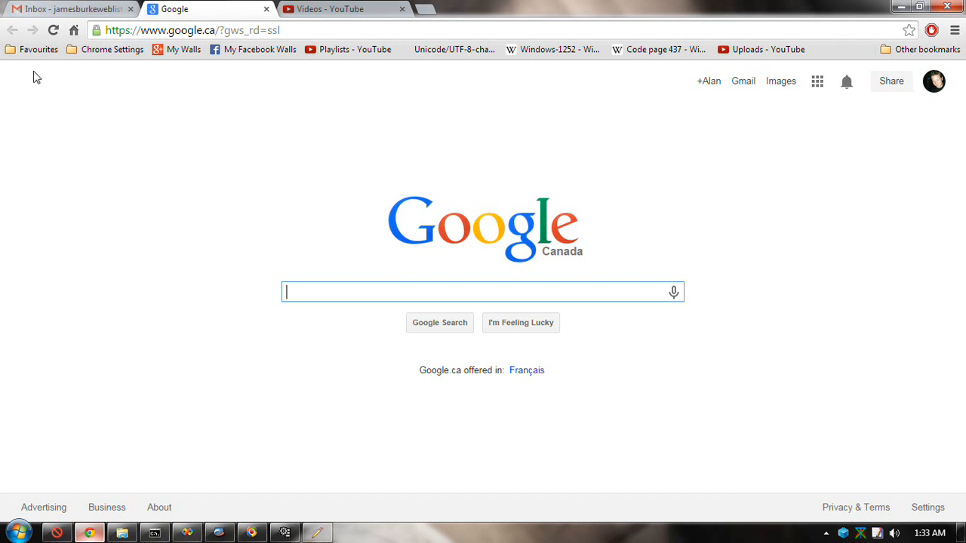
left_click(29, 51)
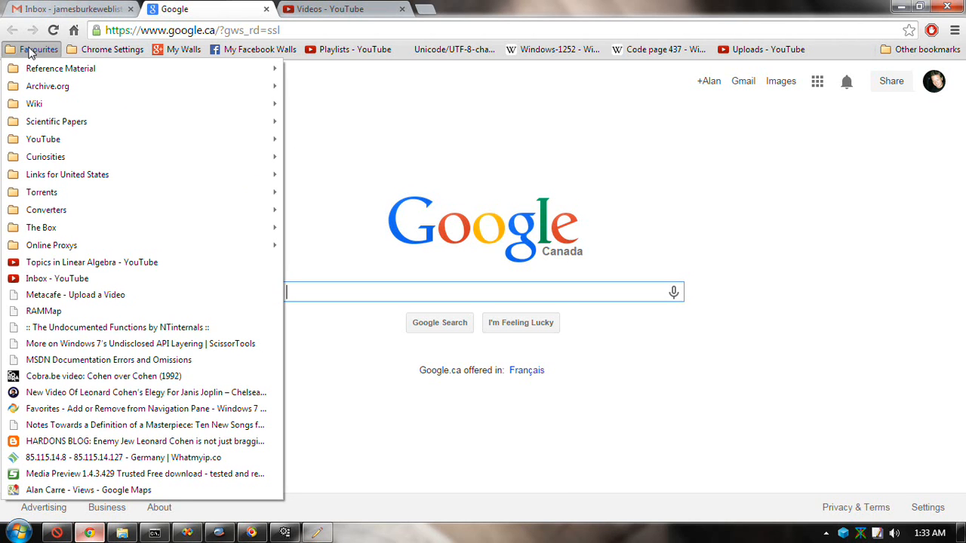
mouse_move(35, 69)
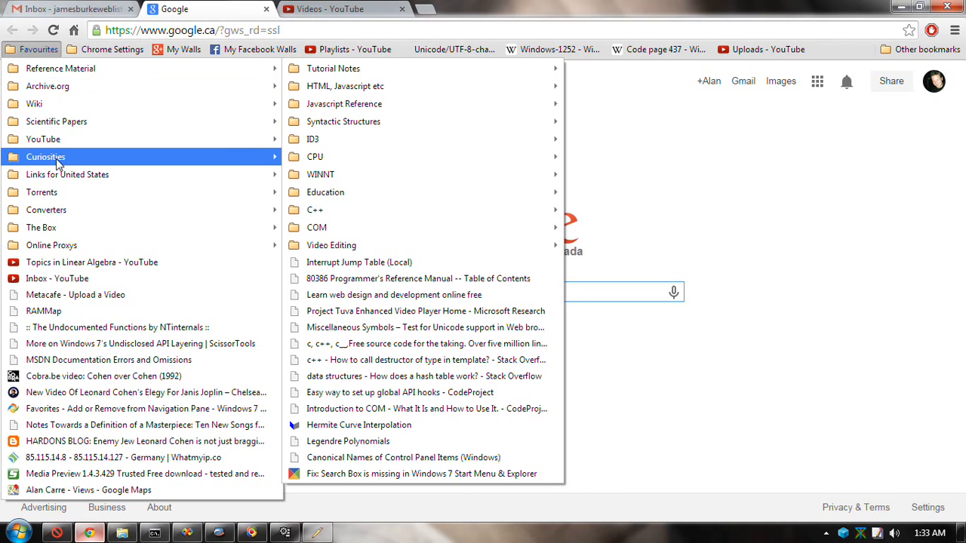
mouse_move(57, 162)
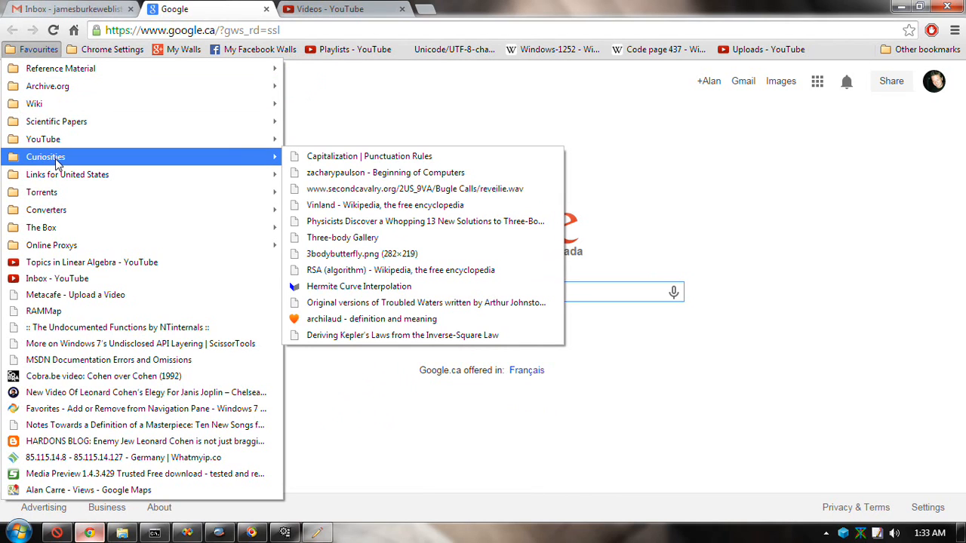
left_click(476, 299)
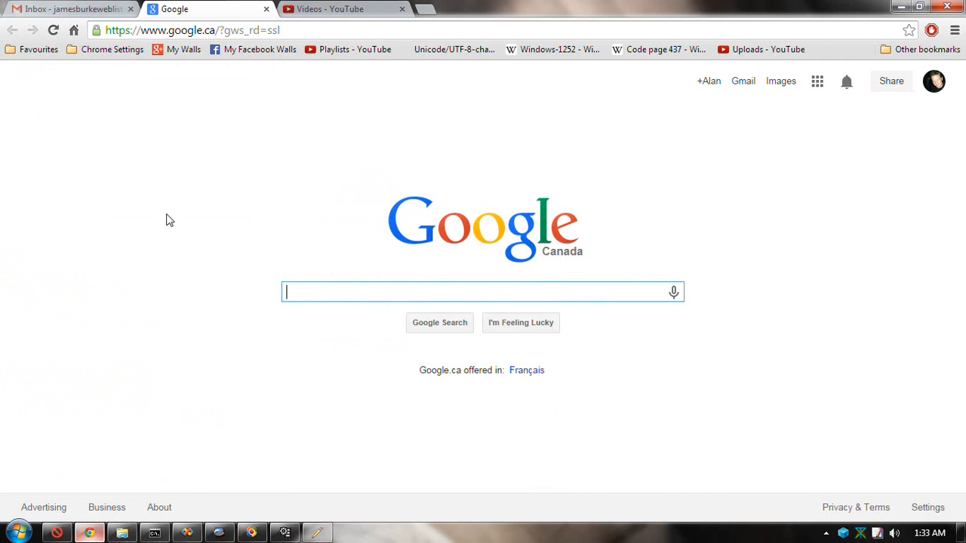
Step: Search Google for p-frame and open the Wikipedia article on frame types
type("p-frame")
key("Return")
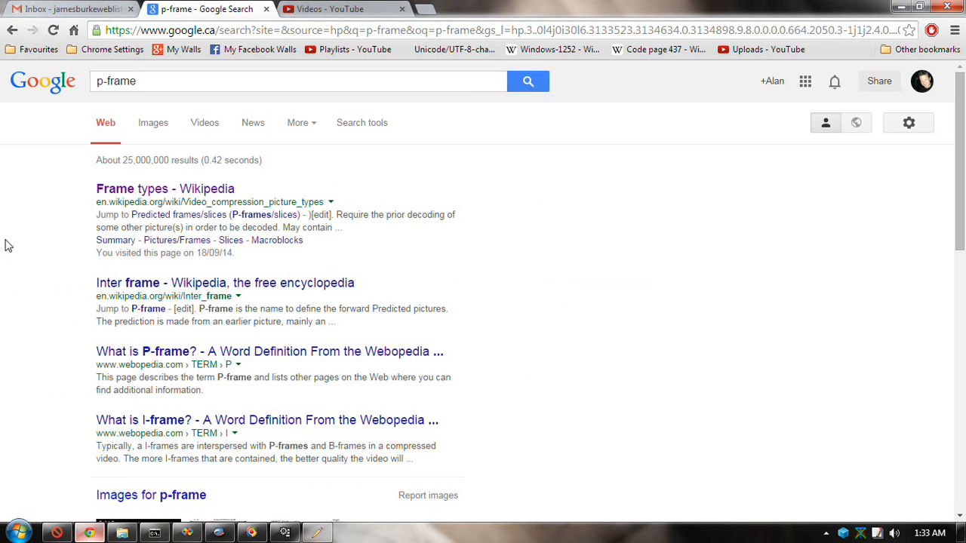
left_click(206, 190)
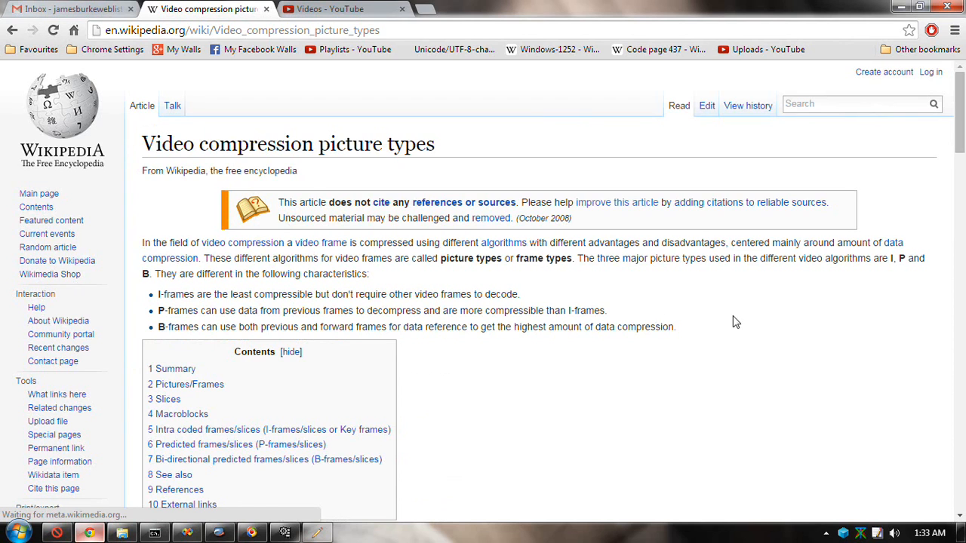
Step: Read the article on video compression picture types from its introduction down to the Macroblocks section
scroll(768, 320, "down", 3)
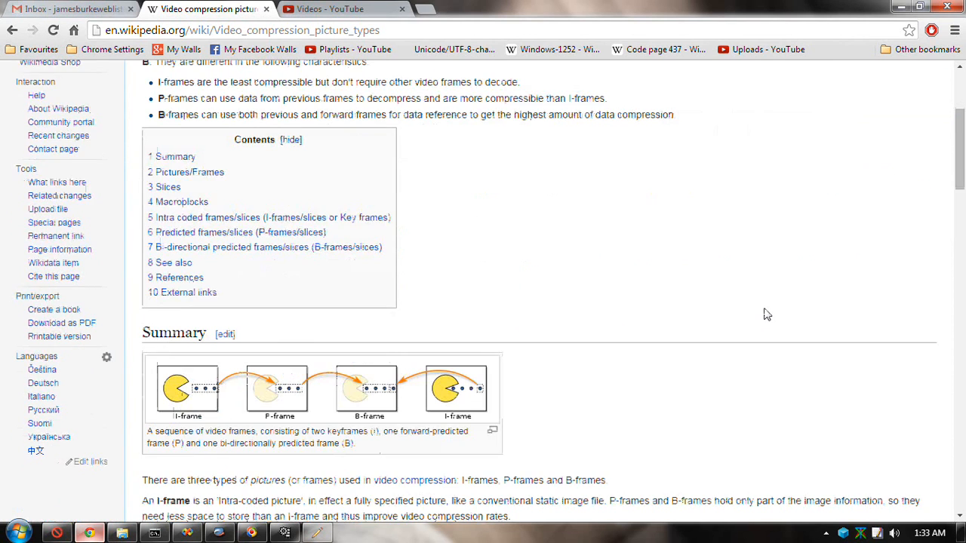
scroll(767, 315, "up", 3)
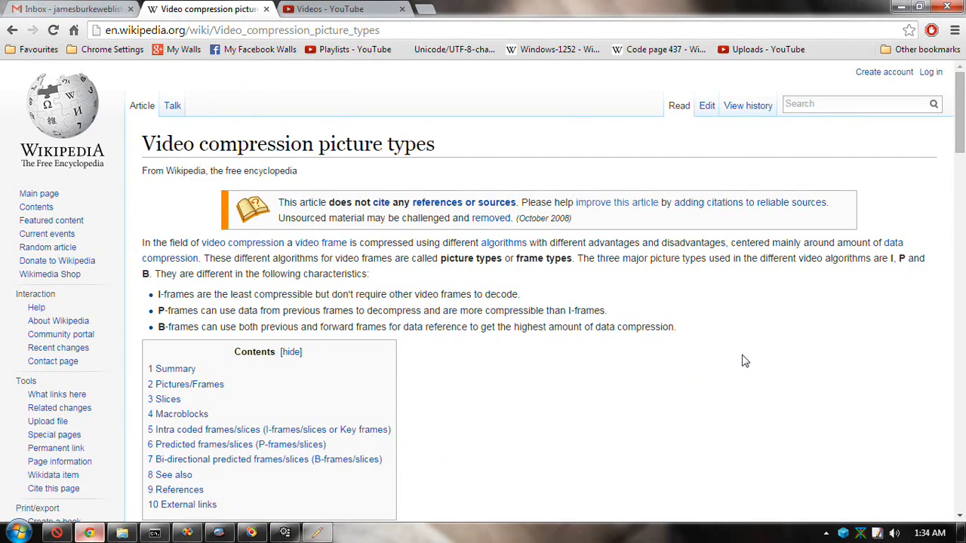
scroll(743, 360, "down", 6)
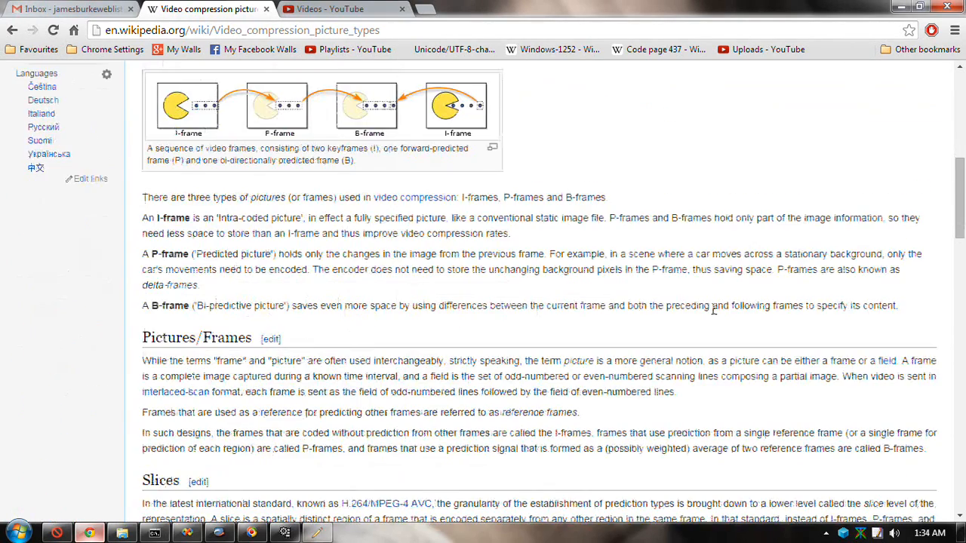
scroll(713, 310, "down", 2)
scroll(708, 312, "down", 1)
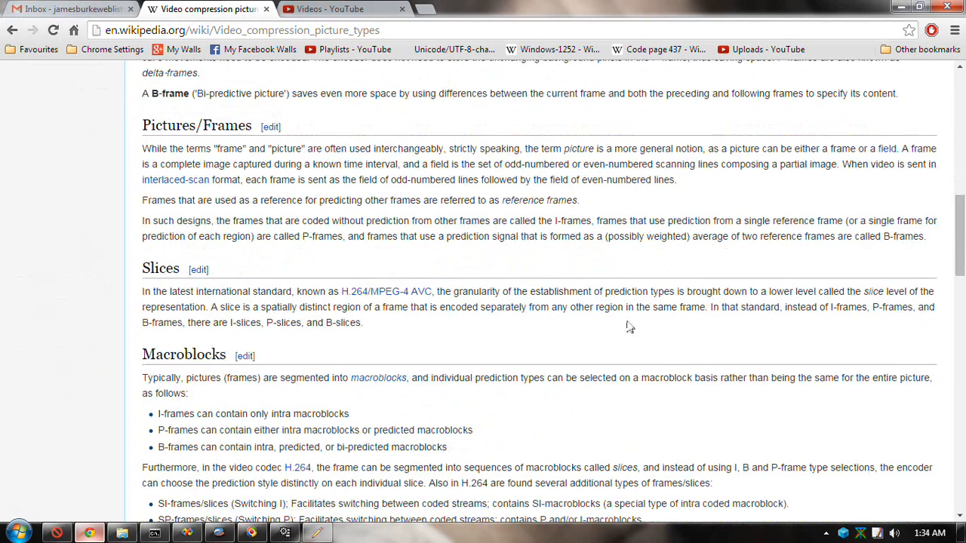
scroll(630, 329, "down", 2)
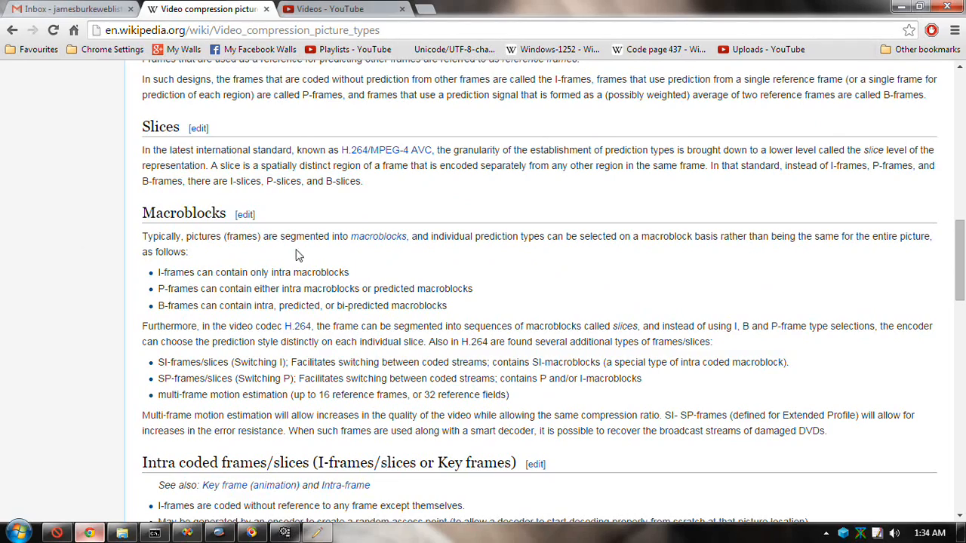
scroll(143, 251, "down", 1)
Step: Go back over the I-, P- and B-frame descriptions in the introduction and Summary, ending at the Pictures/Frames section
scroll(143, 250, "up", 8)
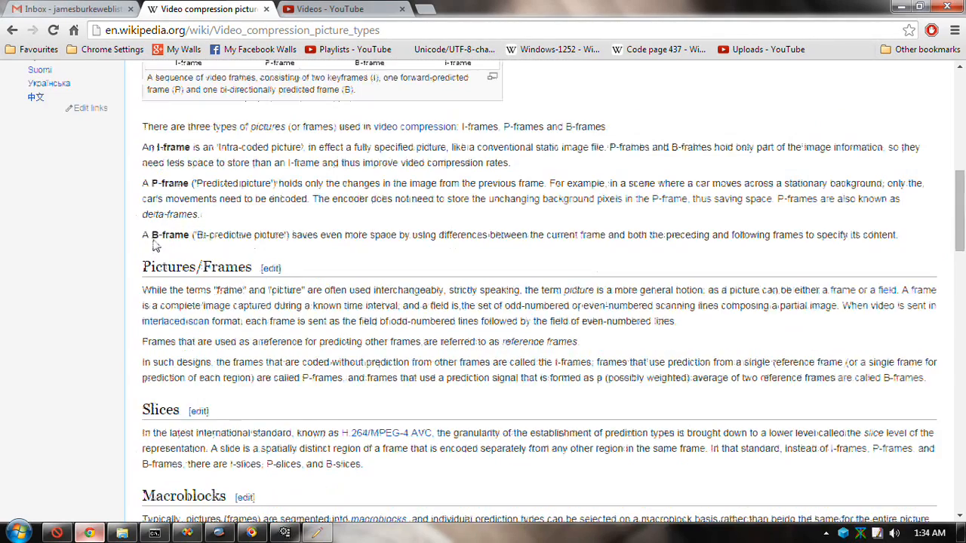
scroll(178, 247, "down", 5)
scroll(178, 247, "up", 5)
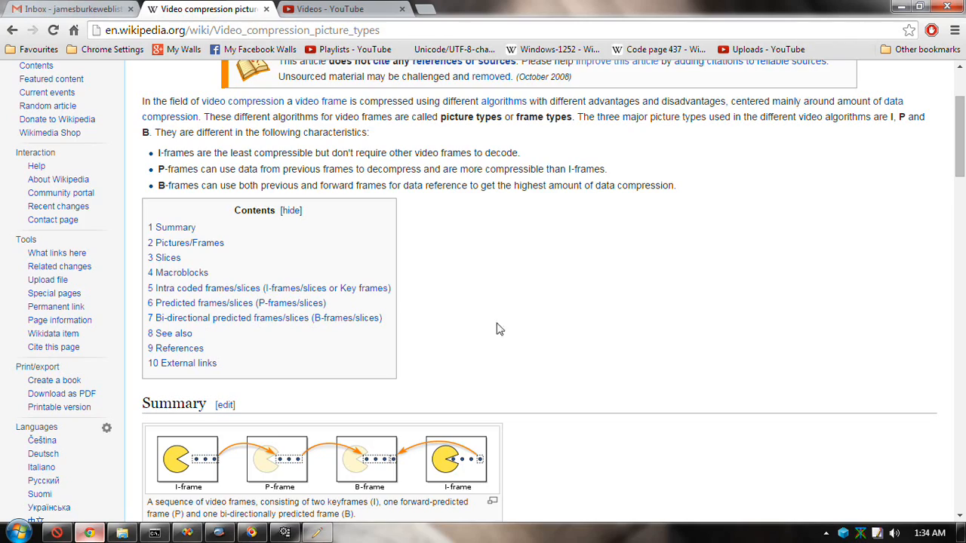
scroll(603, 336, "down", 5)
scroll(584, 339, "up", 5)
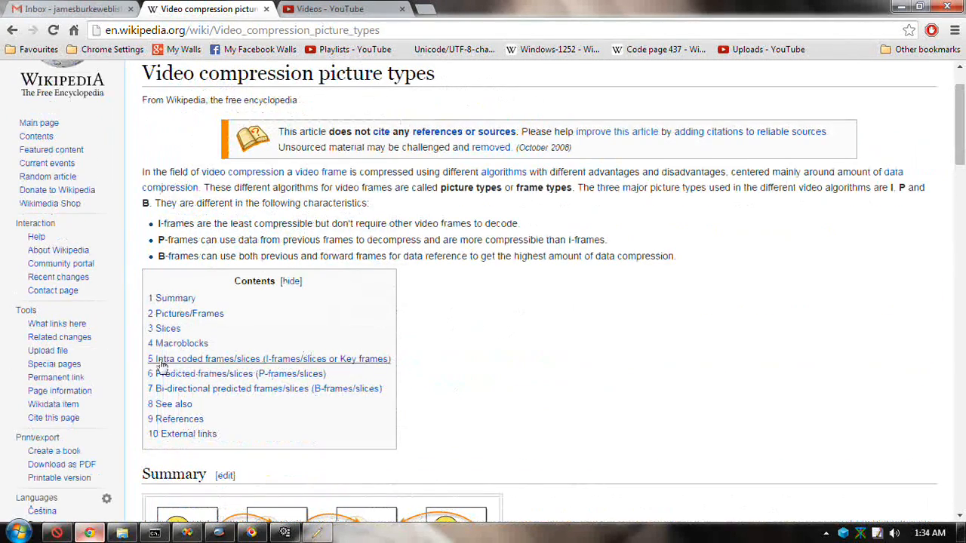
scroll(605, 356, "down", 5)
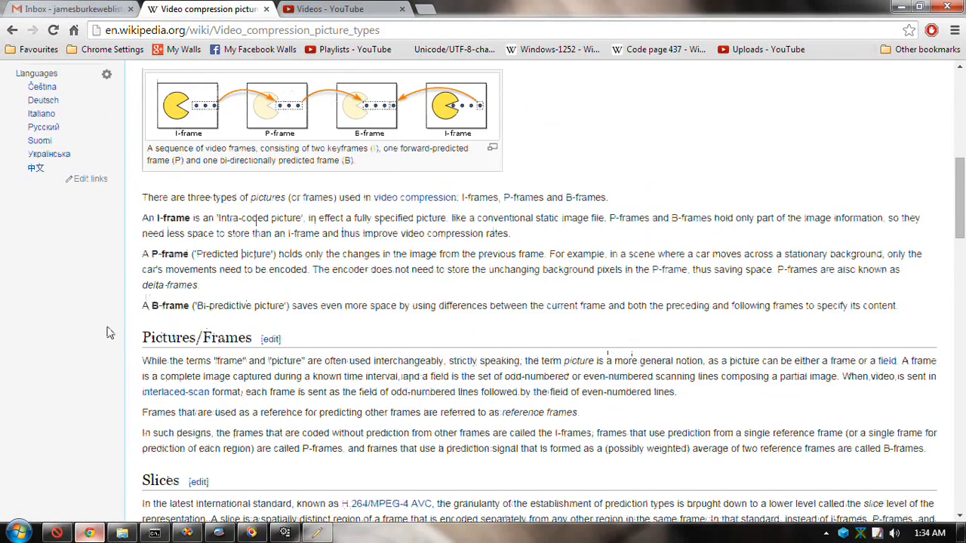
scroll(111, 332, "down", 2)
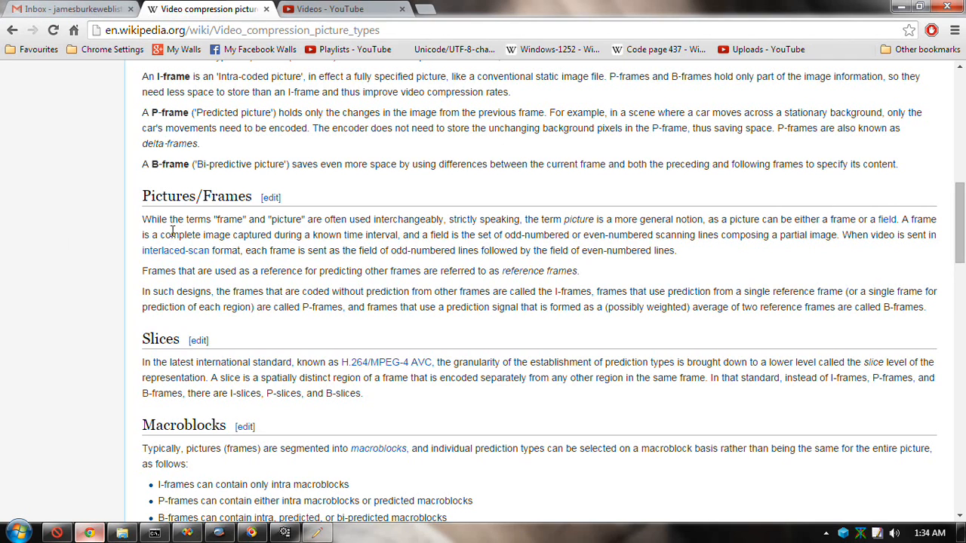
Step: Highlight the definitions of a frame, a field and reference frames in the Pictures/Frames section
left_click_drag(170, 235, 420, 239)
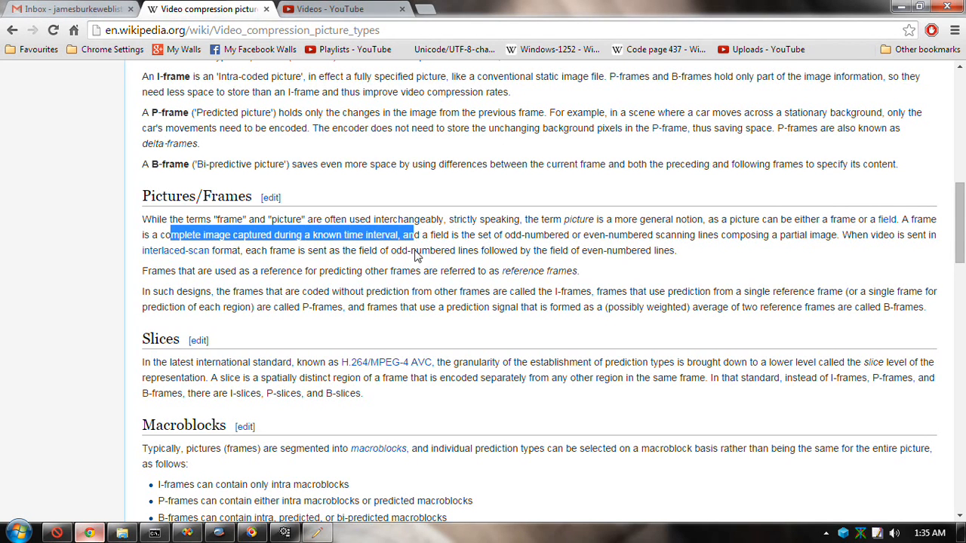
left_click(466, 239)
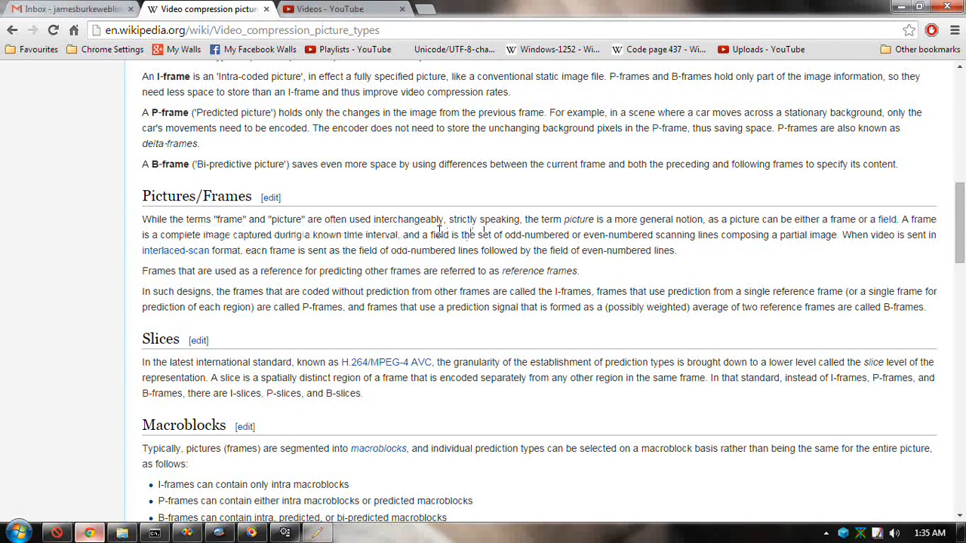
left_click_drag(433, 234, 567, 235)
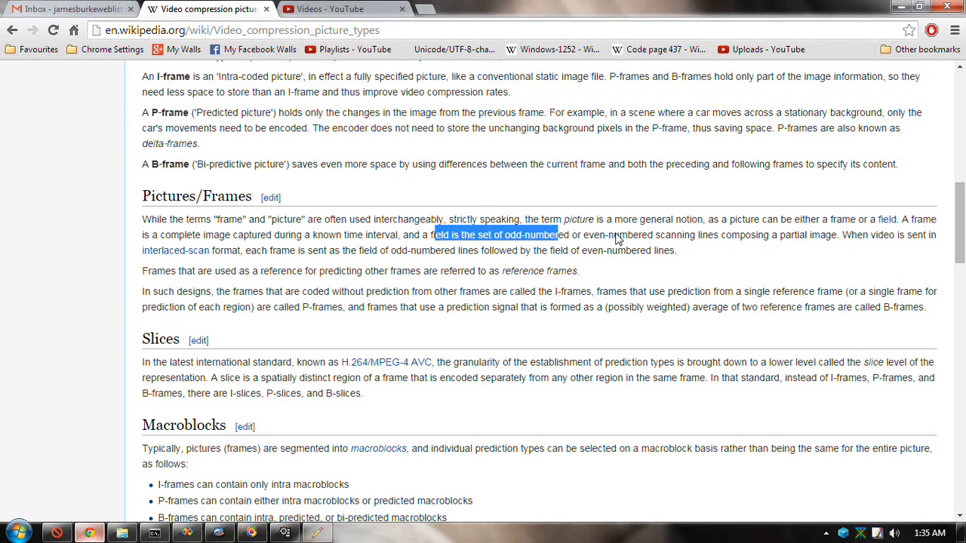
left_click(233, 239)
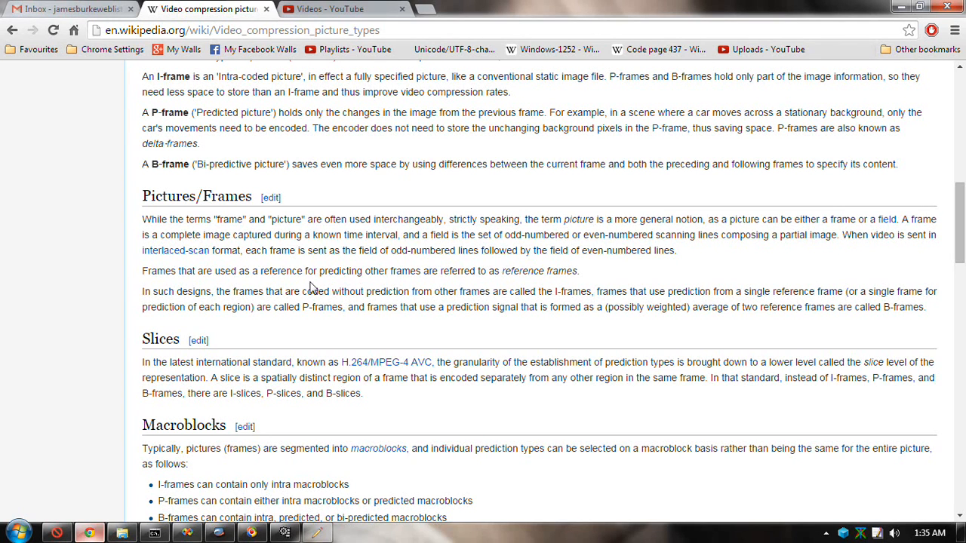
left_click_drag(153, 271, 398, 272)
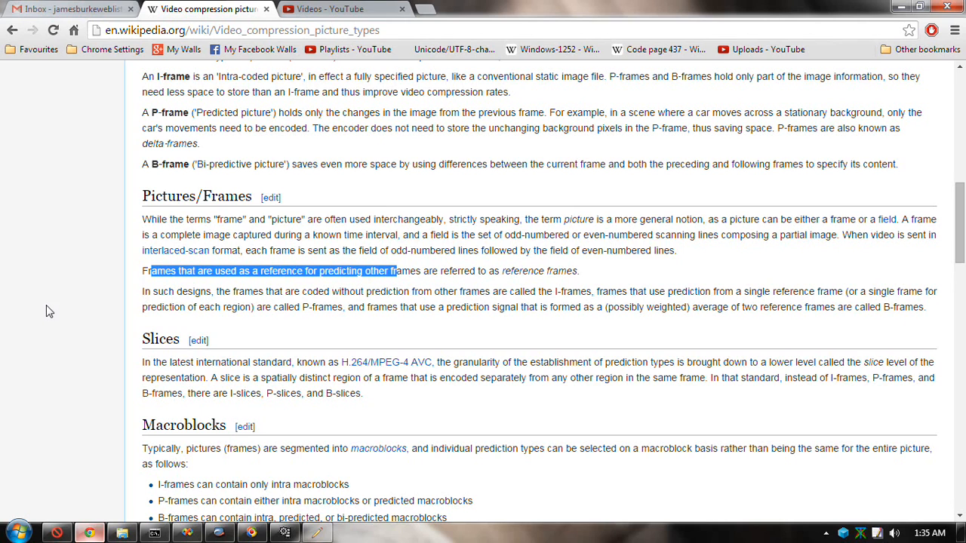
left_click(92, 282)
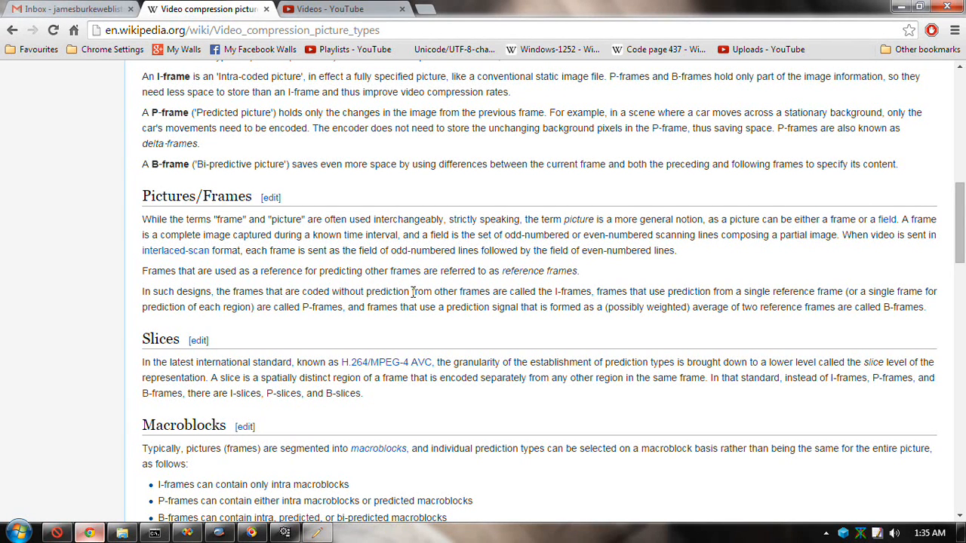
Step: Highlight the term I-frames, then the "single reference" and "called P-frames" wording in the last Pictures/Frames paragraph
double_click(564, 294)
left_click_drag(550, 293, 596, 293)
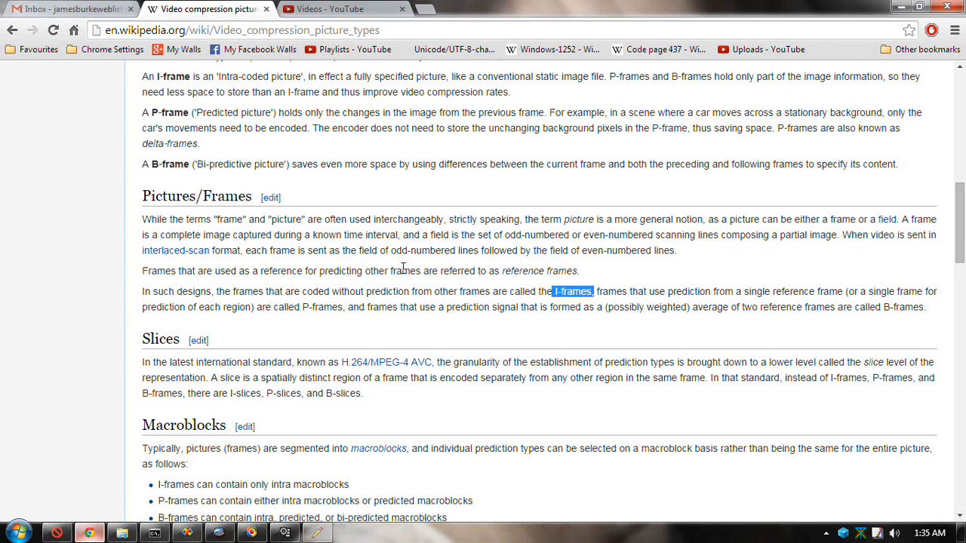
left_click(620, 286)
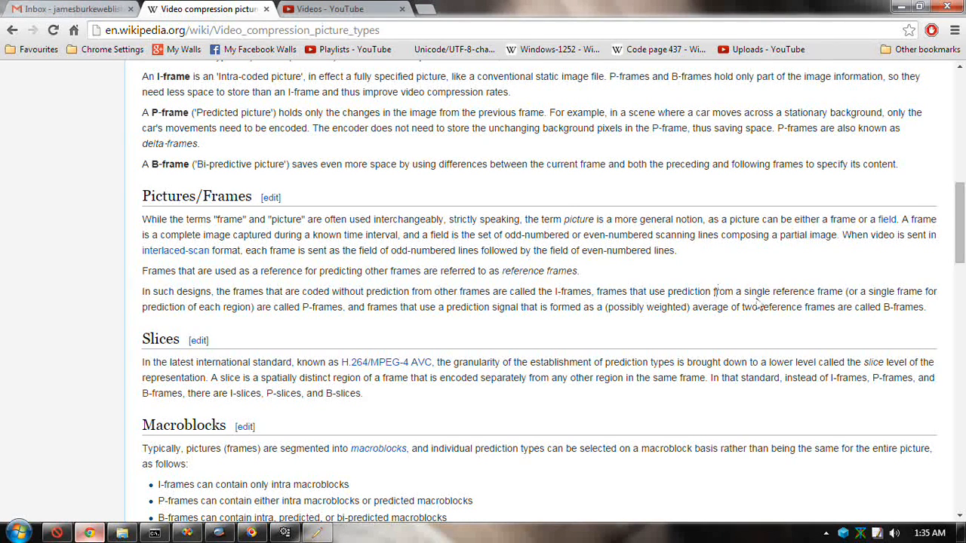
left_click_drag(759, 291, 818, 291)
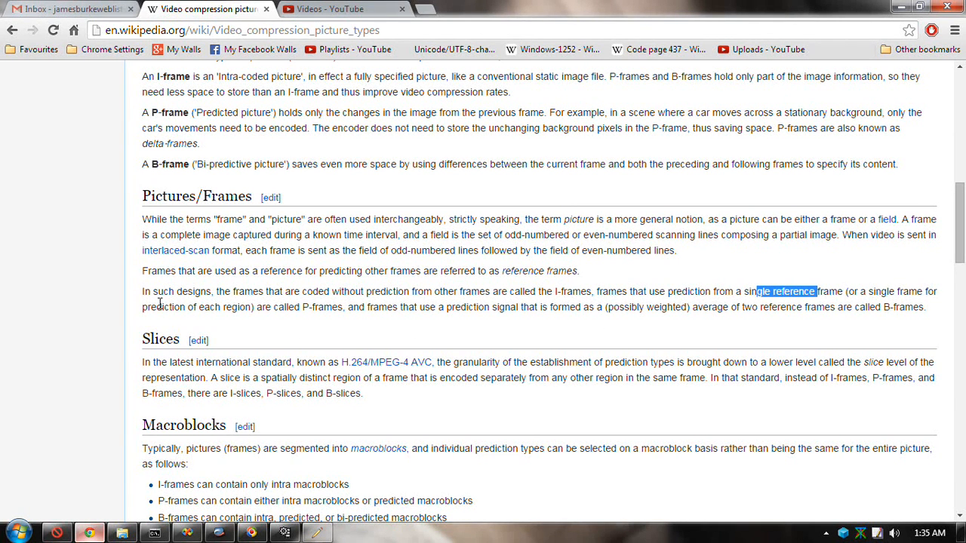
left_click_drag(269, 307, 339, 307)
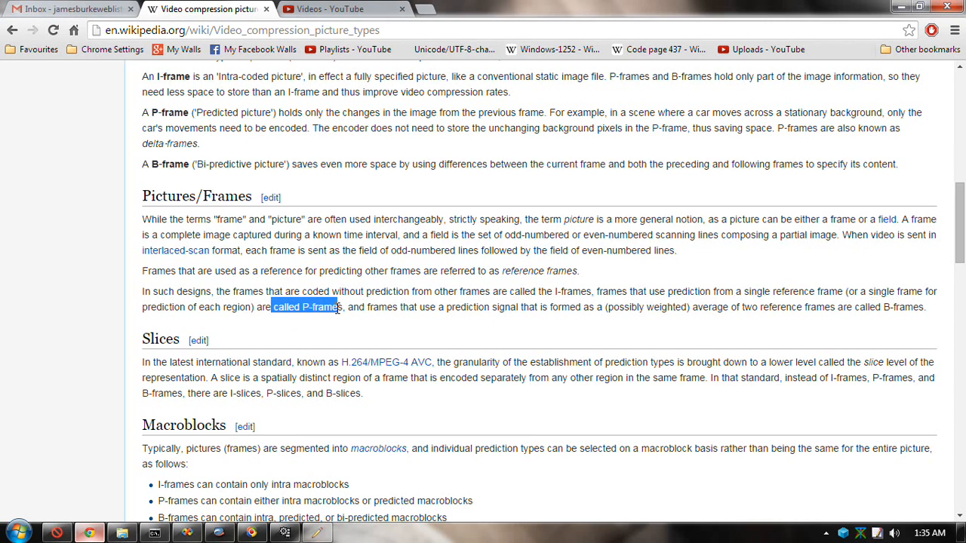
left_click(467, 308)
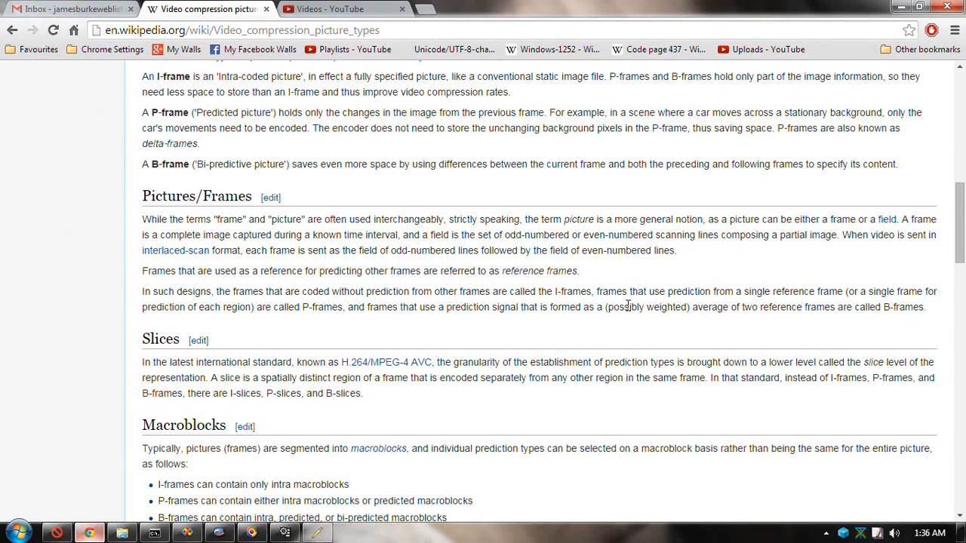
Step: Revisit the article's frame type overview and highlight the B-frames definition as an average of two reference frames
scroll(573, 312, "up", 8)
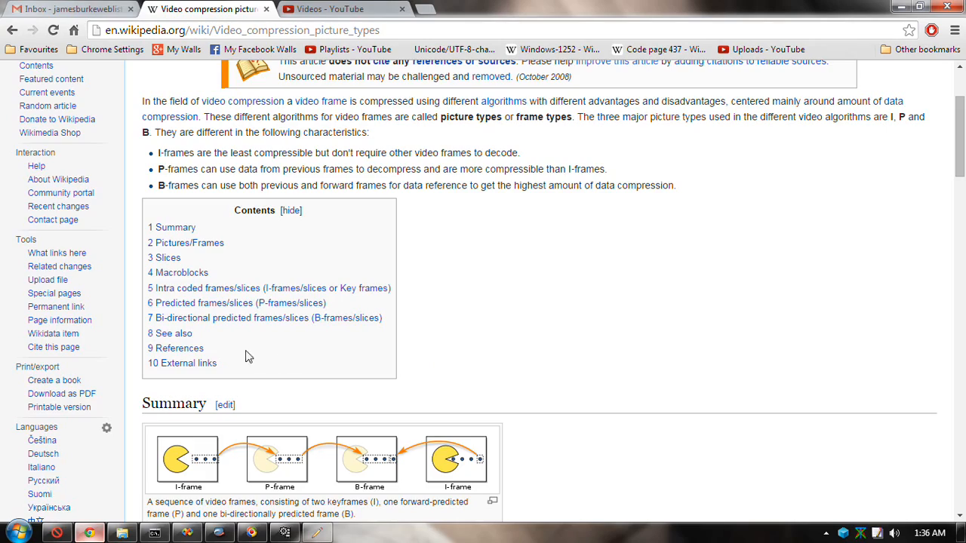
scroll(704, 339, "down", 7)
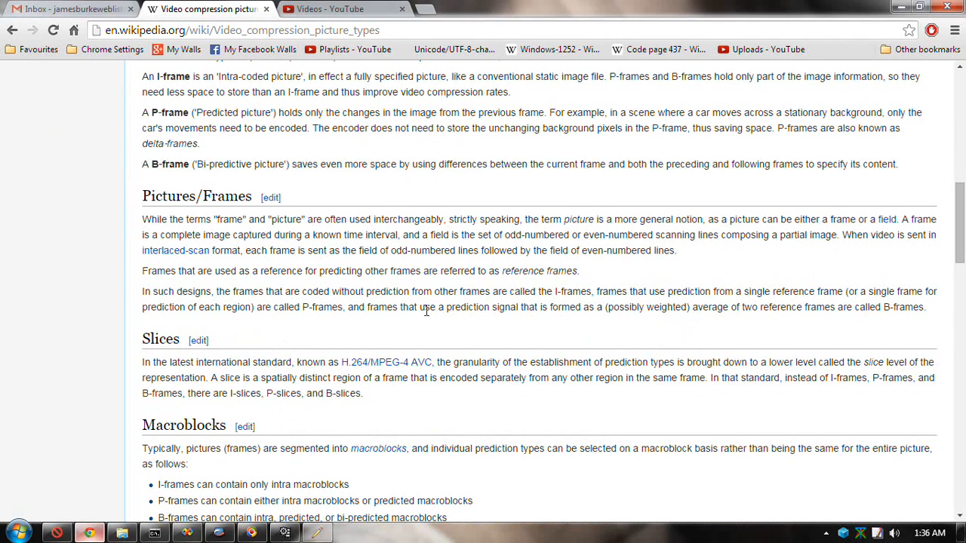
left_click_drag(421, 307, 757, 317)
left_click(654, 320)
left_click_drag(690, 308, 831, 308)
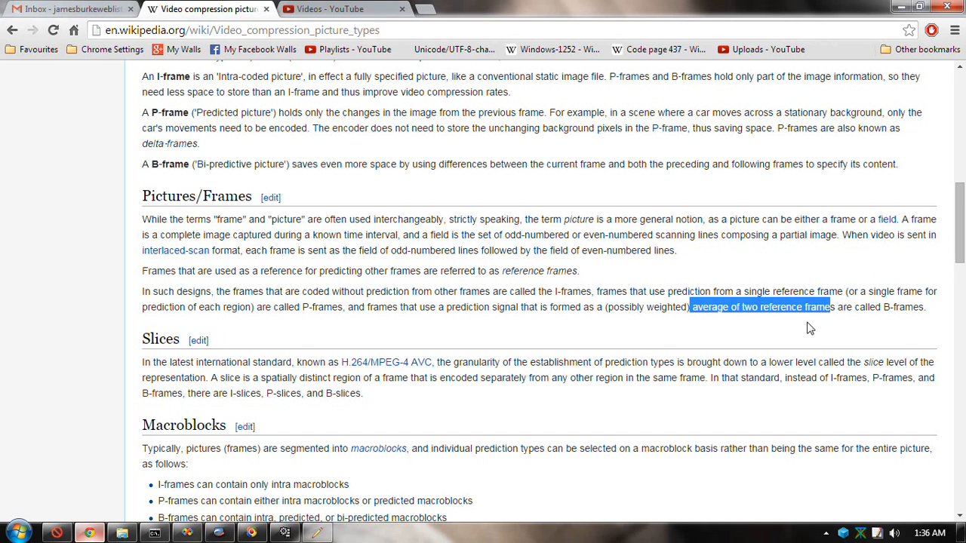
left_click(808, 321)
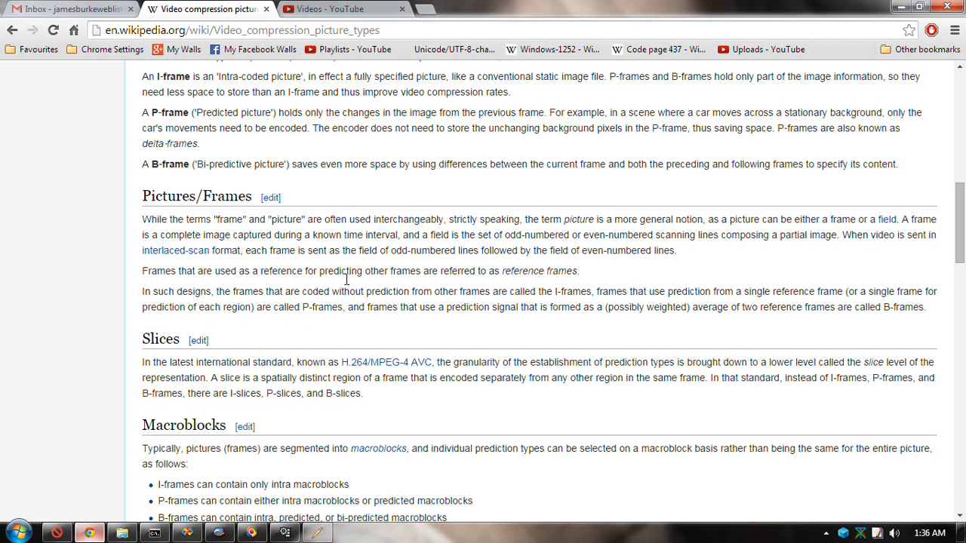
left_click_drag(885, 307, 920, 307)
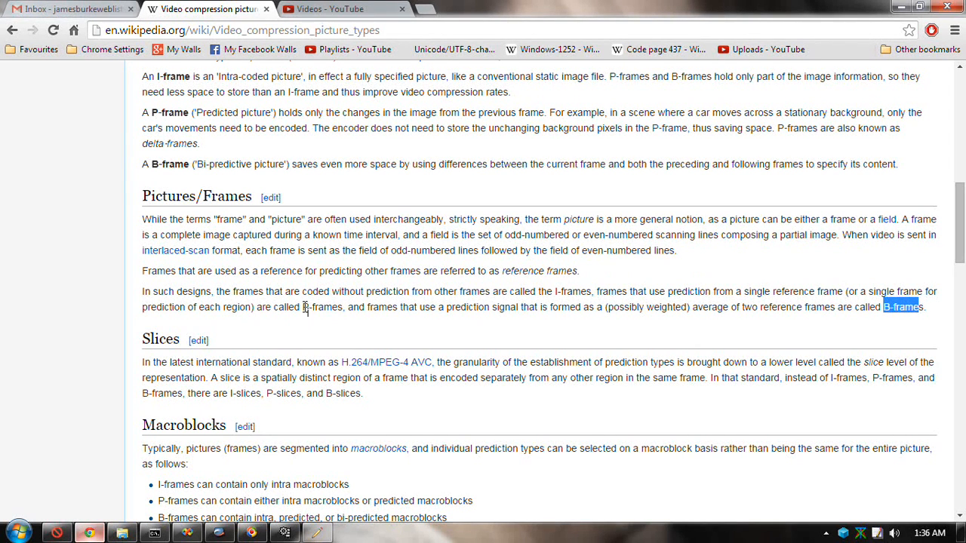
Step: Highlight the term P-frames and the "or a single frame" remark in the same paragraph
left_click_drag(304, 307, 318, 305)
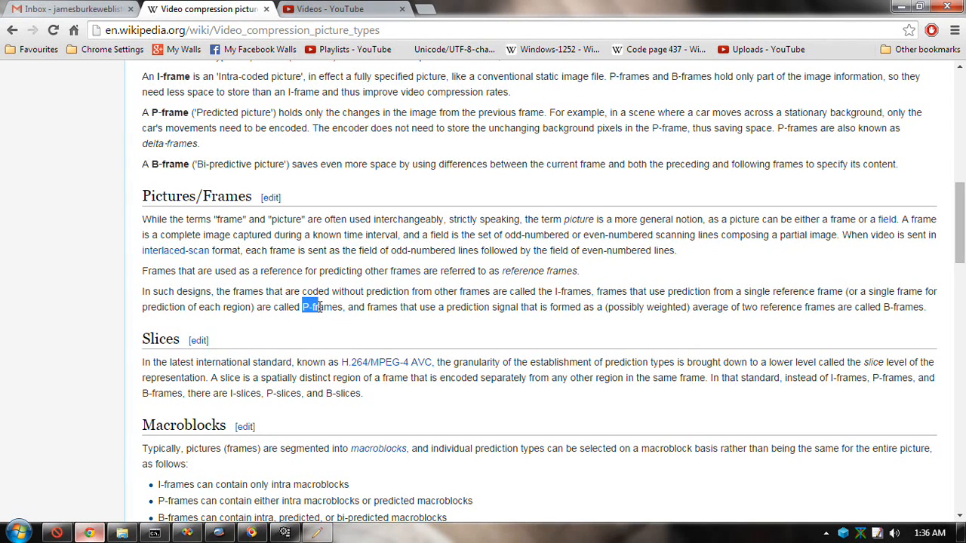
left_click(363, 285)
left_click_drag(881, 291, 903, 289)
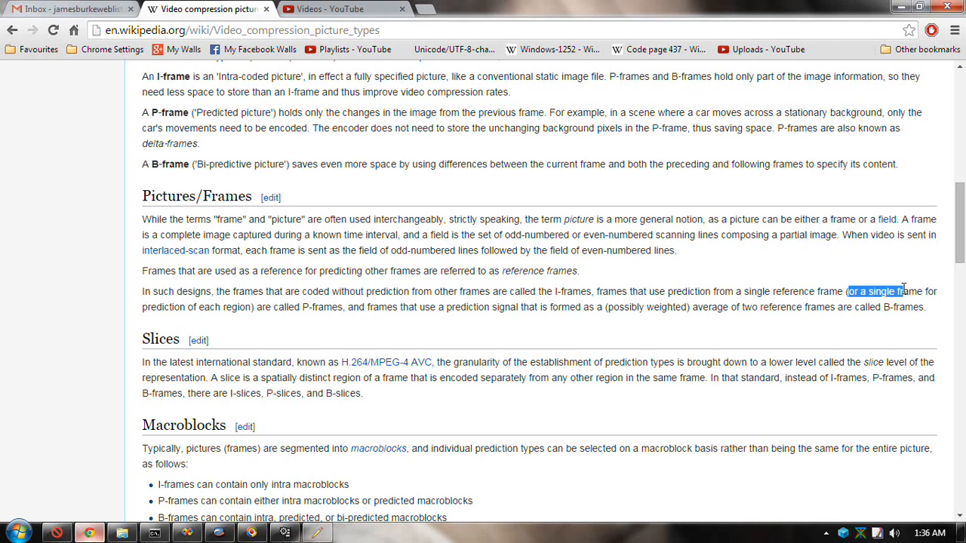
Step: Switch to VirtualDub and accept both the x264vfw configuration and the video compression selection
left_click(725, 293)
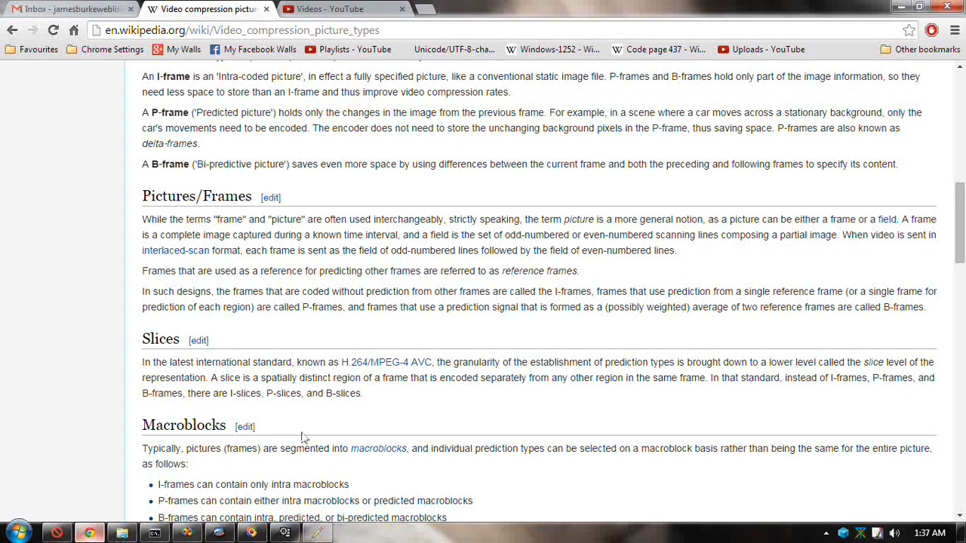
left_click(286, 533)
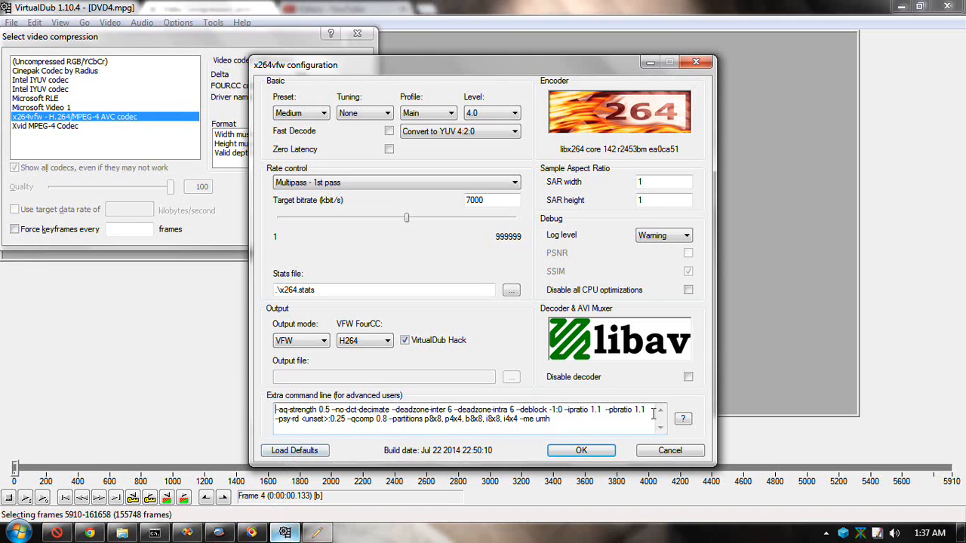
left_click(587, 451)
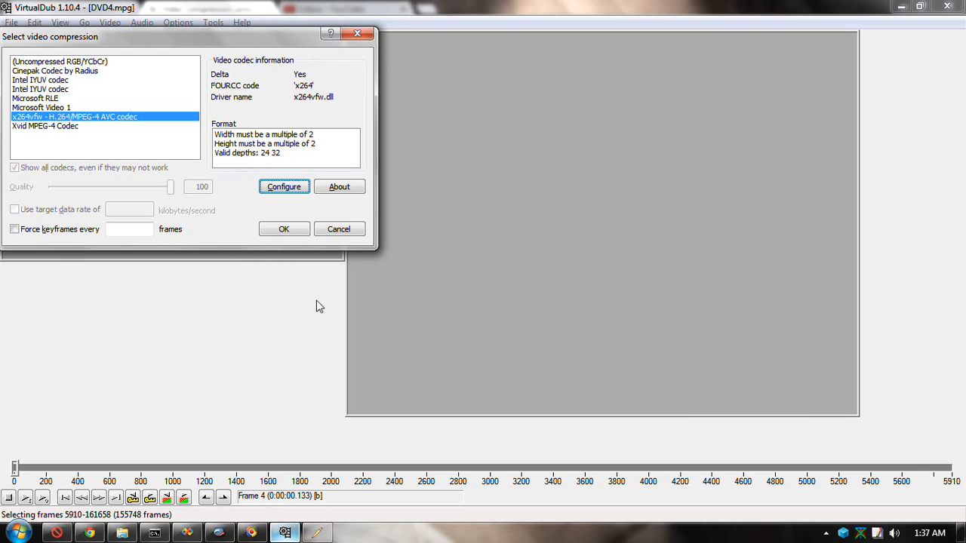
left_click(293, 233)
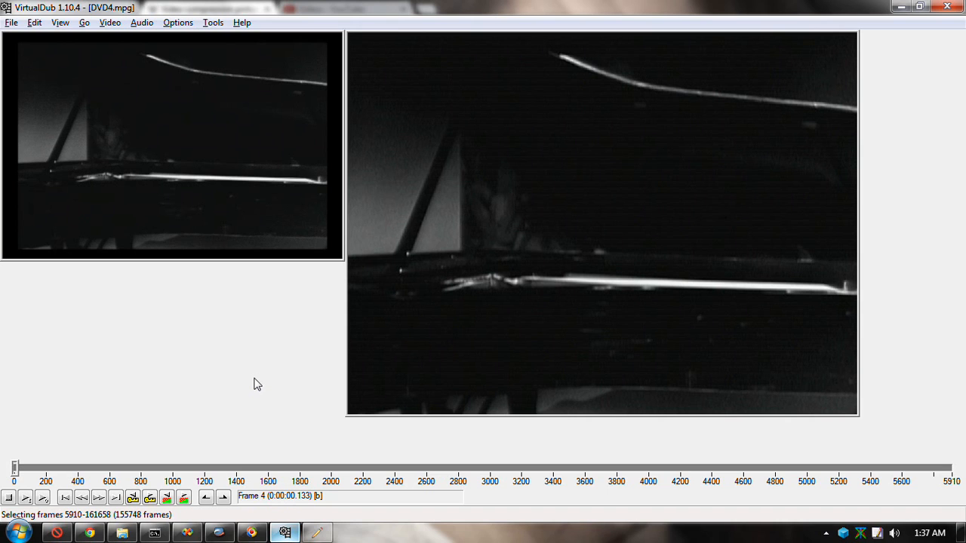
Step: Advance through the clip one frame at a time to frame 15, examining the type shown for each frame
key("Right")
key("Right")
key("Right")
key("Right")
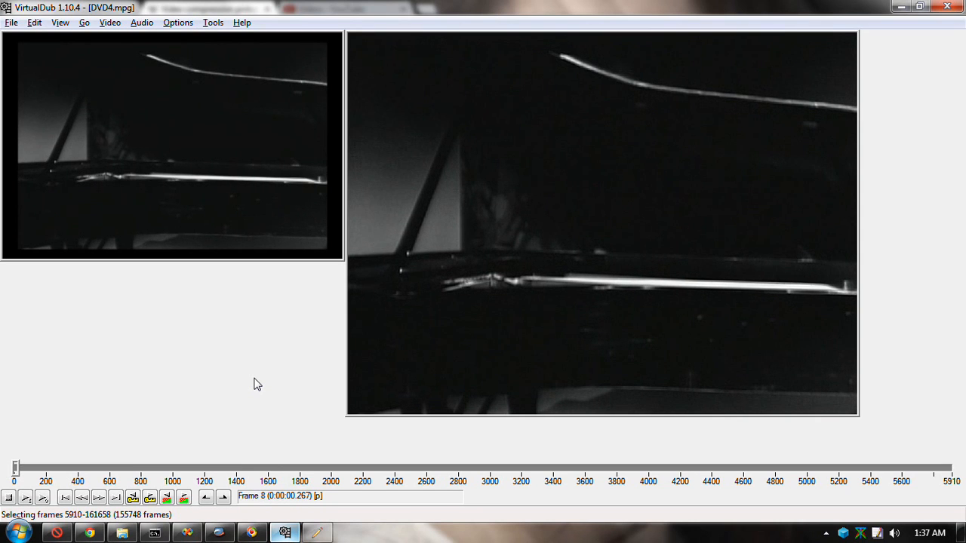
key("Right")
key("Right")
key("Right")
key("Right")
key("Right")
key("Right")
key("Right")
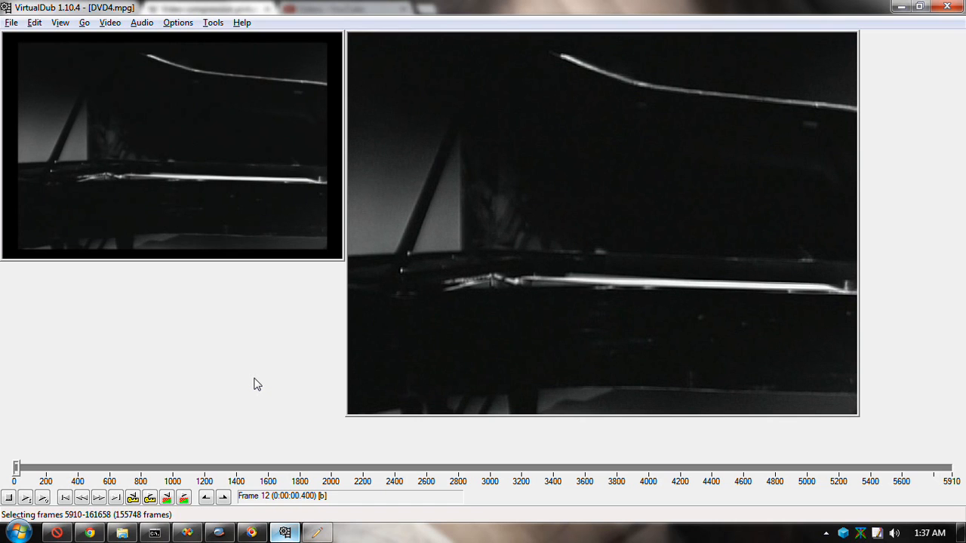
key("Left")
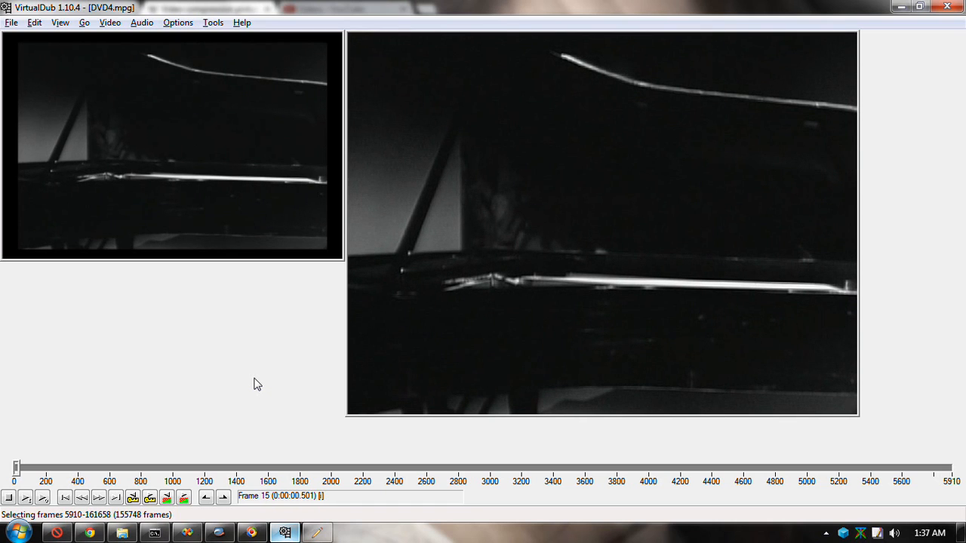
Step: Switch to the Wikipedia article in Chrome and highlight "from a single reference frame" in the P-frames definition
left_click(89, 532)
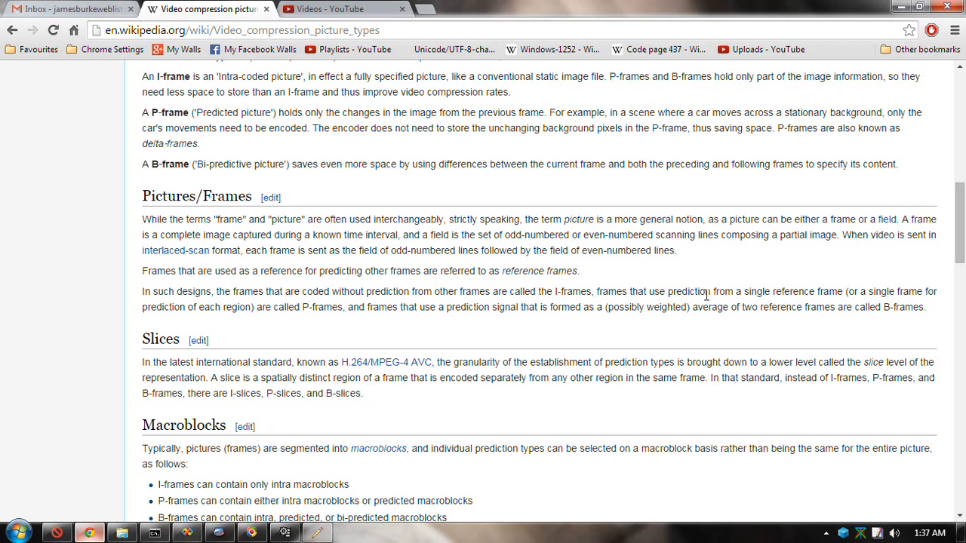
left_click_drag(714, 291, 842, 289)
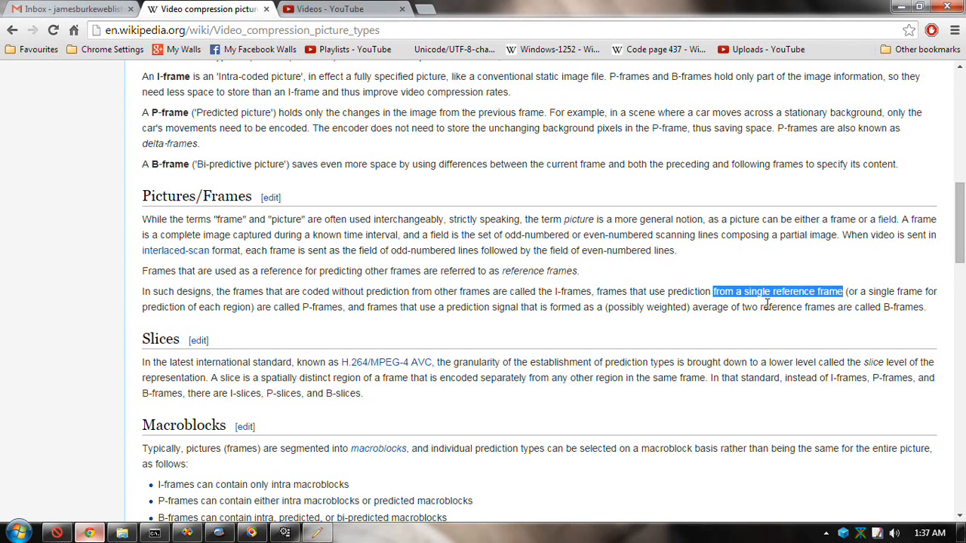
left_click(707, 290)
left_click_drag(714, 291, 844, 291)
left_click(826, 283)
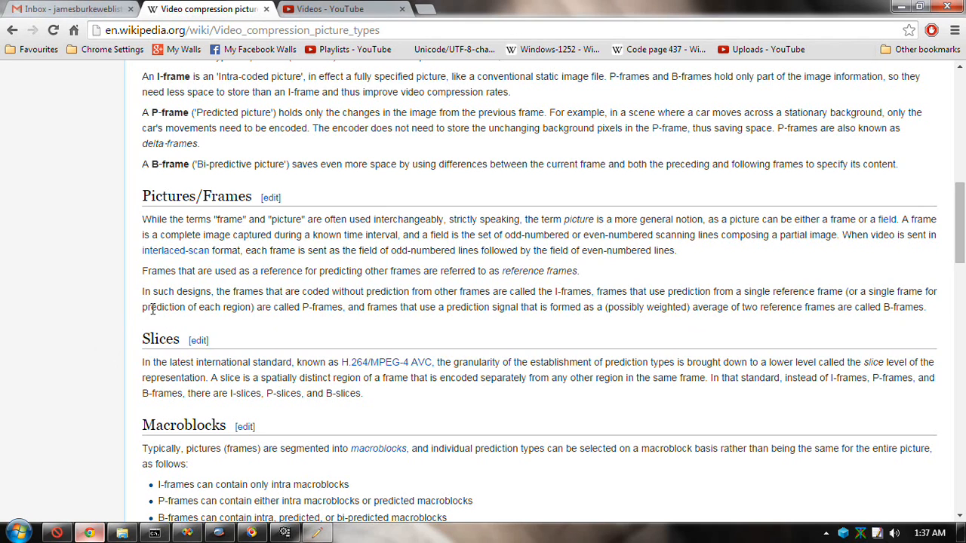
Step: Highlight "prediction of each region" in the P-frames definition and "frames that use a prediction" in the B-frames definition
left_click_drag(151, 309, 254, 314)
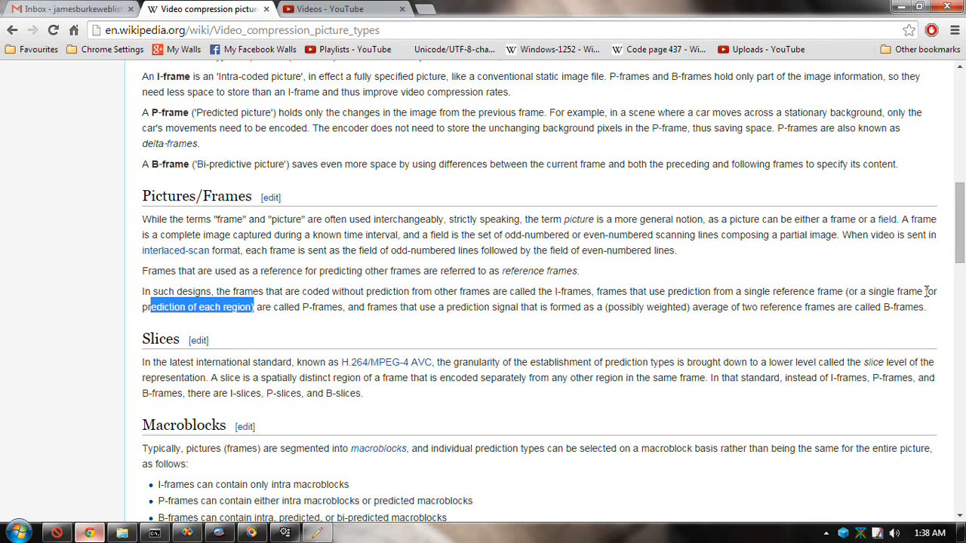
left_click(853, 296)
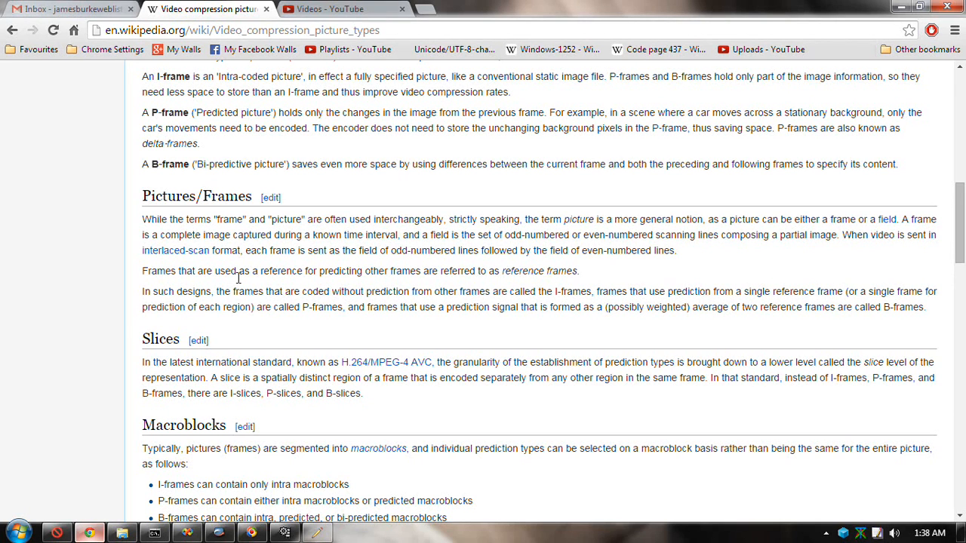
left_click_drag(154, 306, 255, 309)
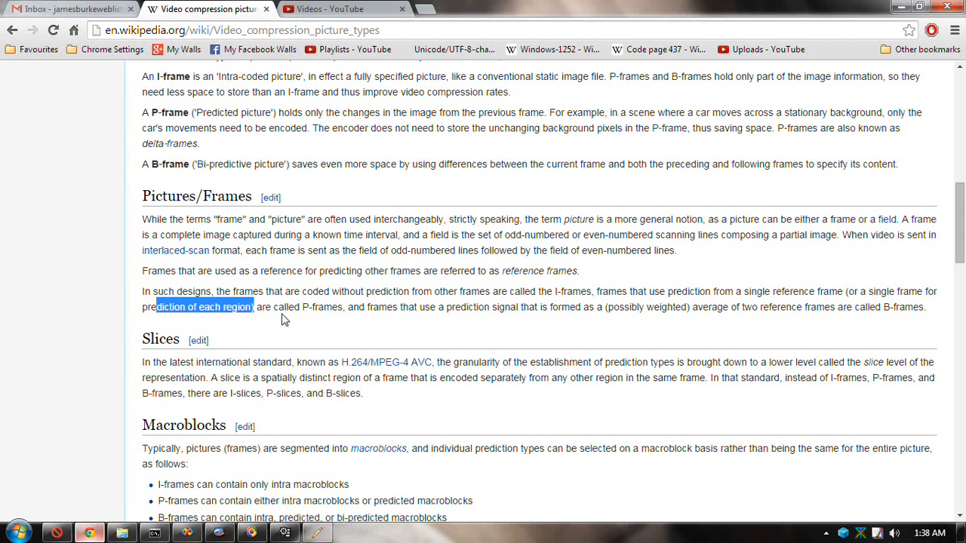
left_click(284, 319)
left_click_drag(370, 307, 488, 307)
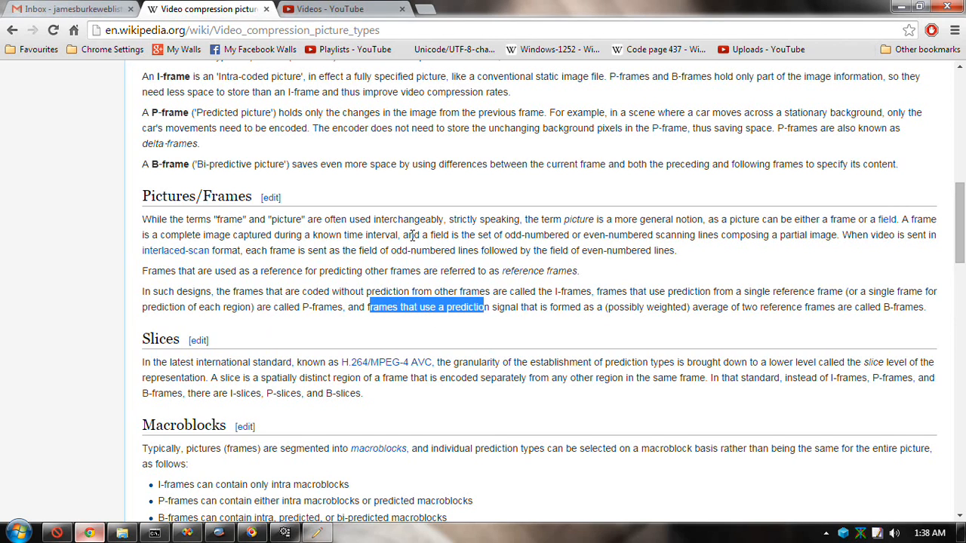
left_click(375, 324)
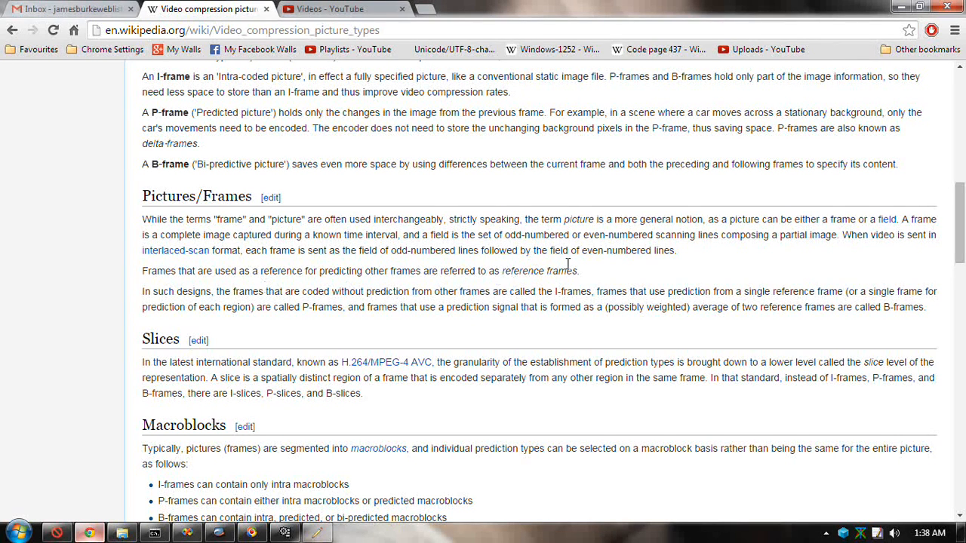
Step: Return to VirtualDub and step from frame 15 to frame 30, examining the sequence of I-, P- and B-frames
left_click(285, 533)
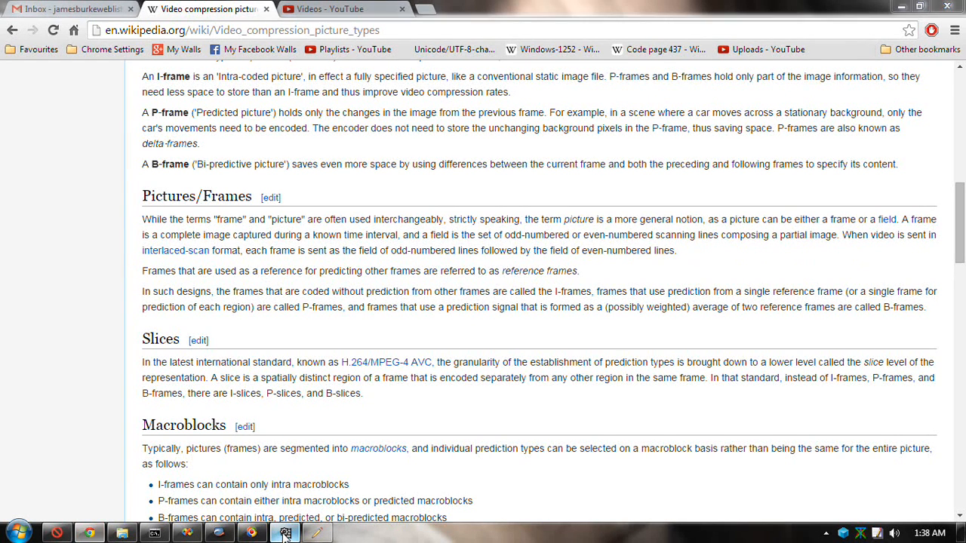
key("Right")
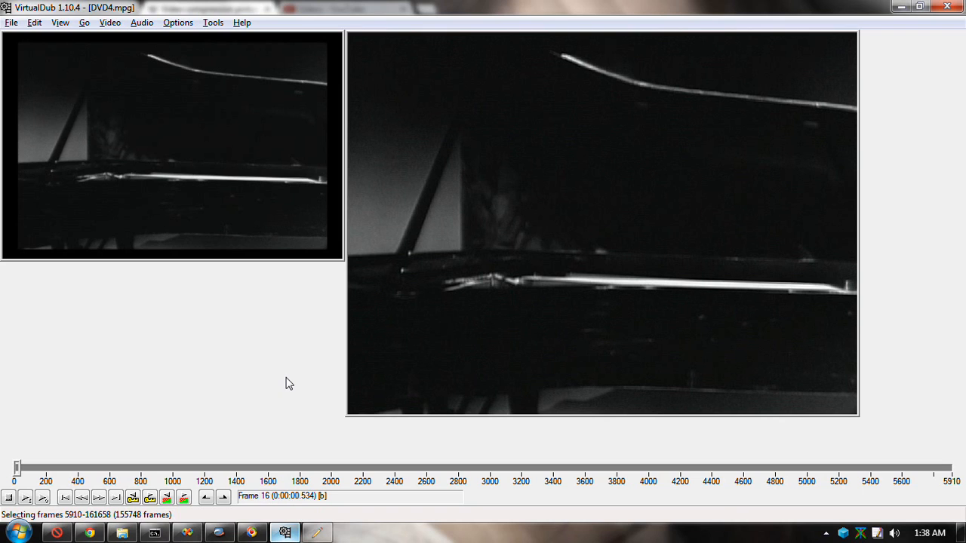
key("Right")
key("Right")
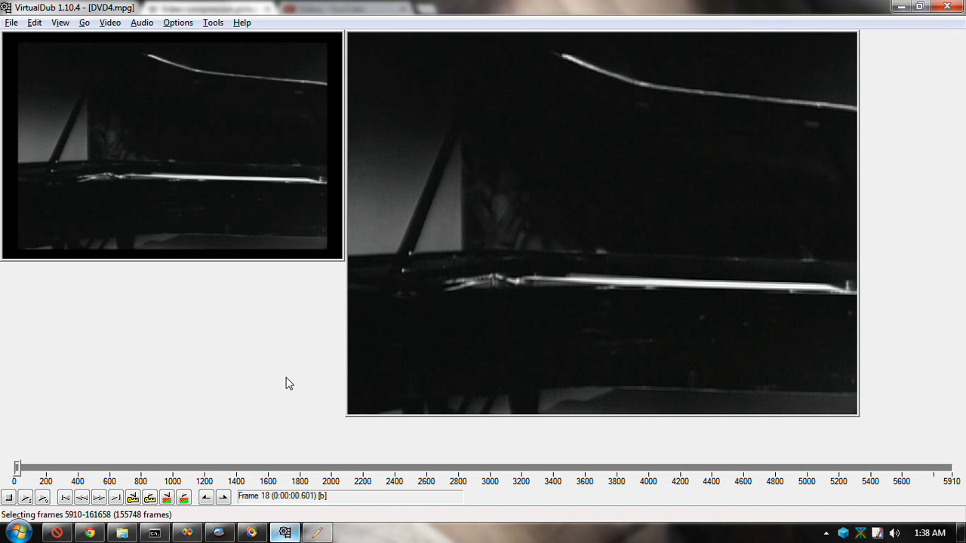
key("Right")
key("Right")
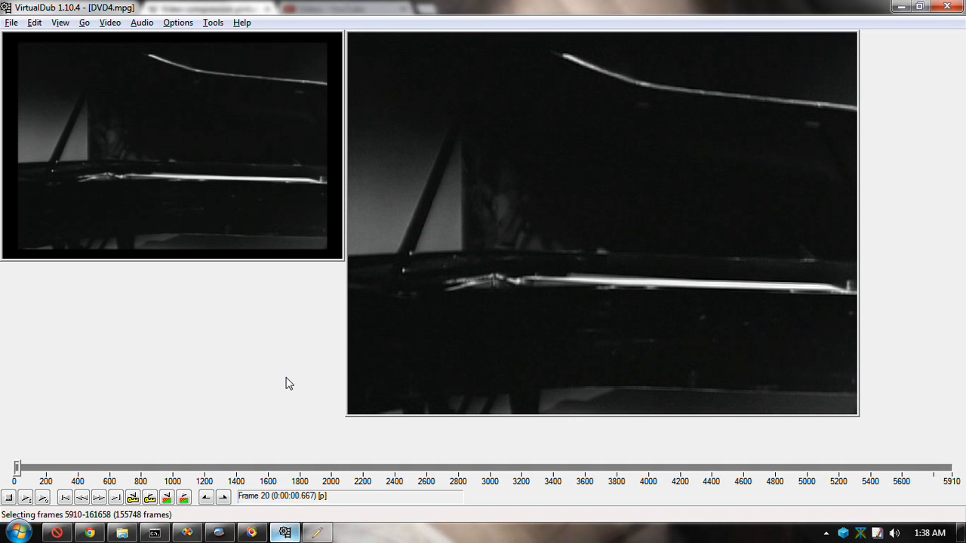
key("Right")
key("Right")
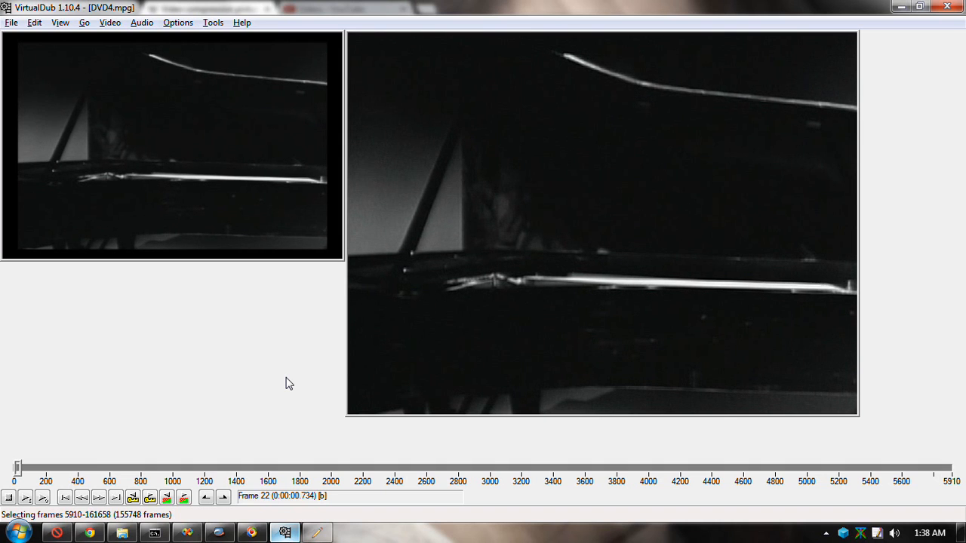
key("Right")
key("Right")
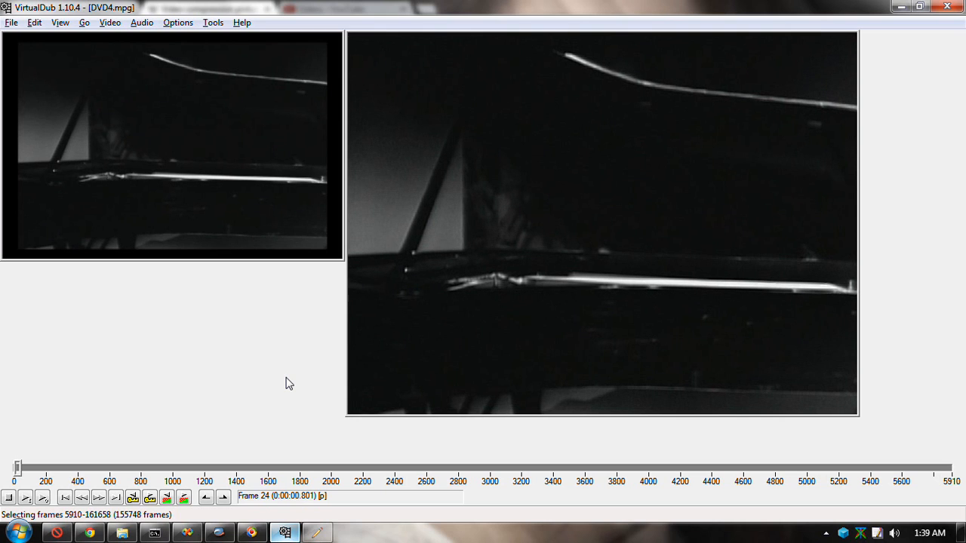
key("Left")
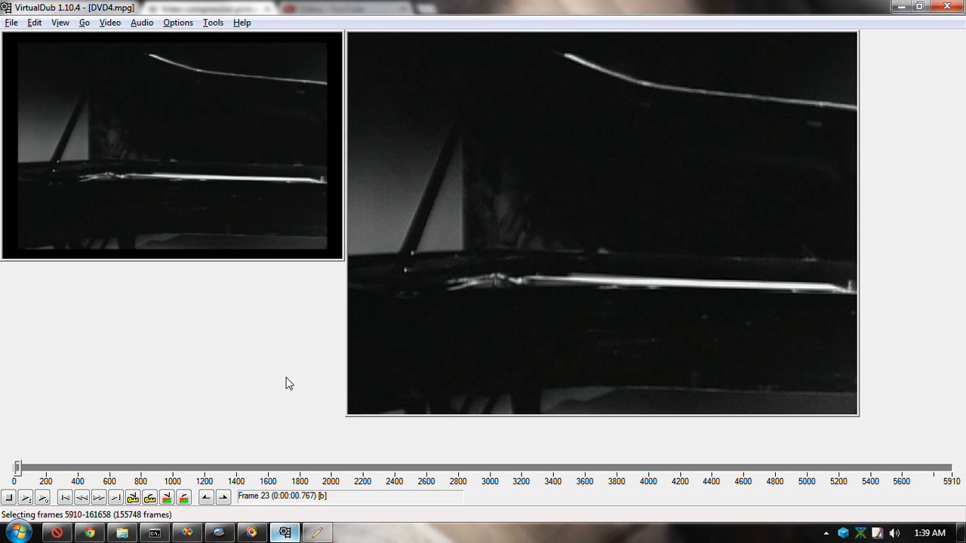
key("Right")
key("Right")
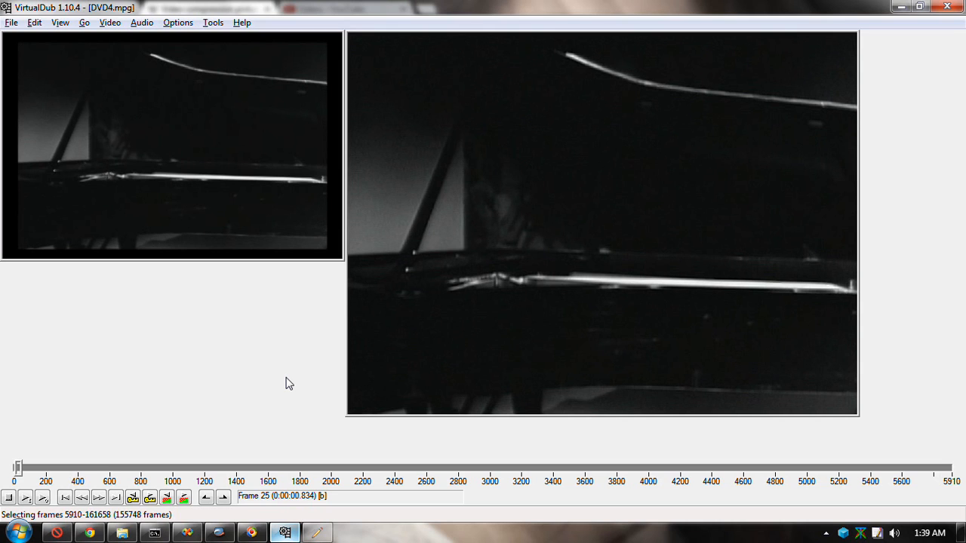
key("Right")
key("Right")
key("Right")
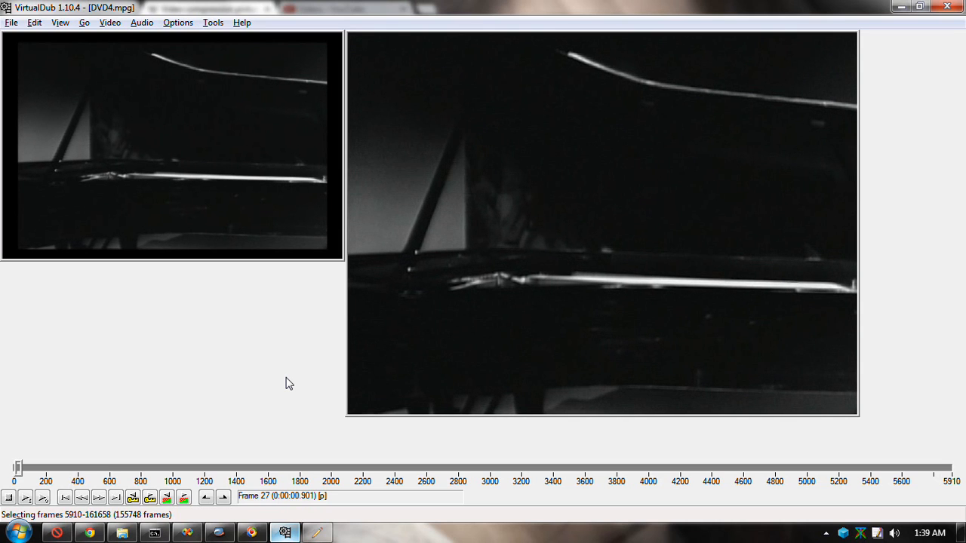
key("Right")
key("Right")
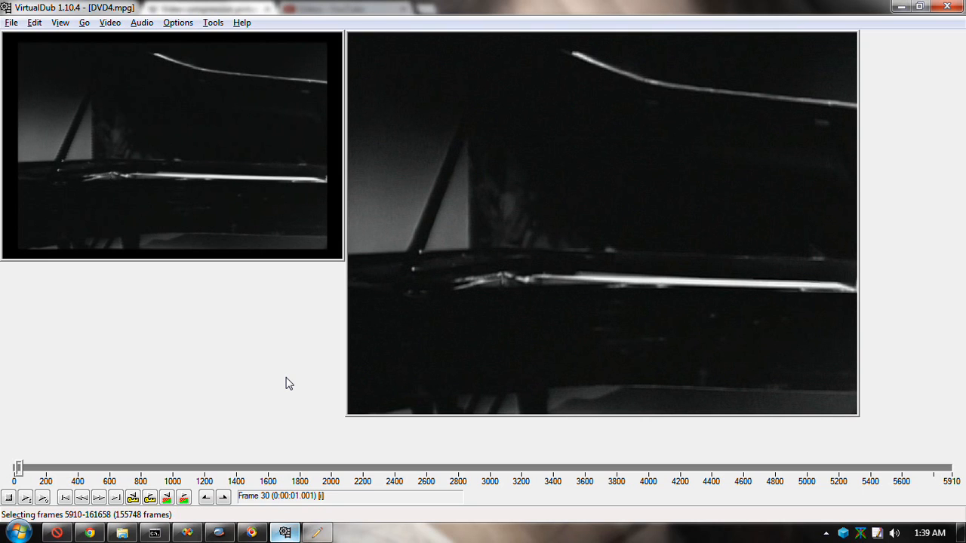
Step: Compare frame 30 with its neighbouring frames and continue frame by frame to frame 37, checking the frame types
key("Left")
key("Right")
key("Right")
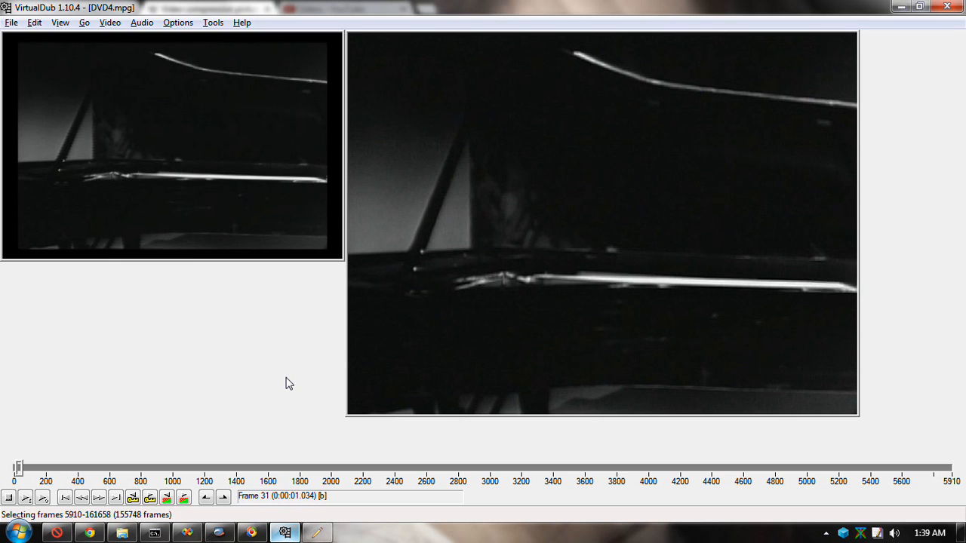
key("Right")
key("Right")
key("Right")
key("Right")
key("Right")
key("Right")
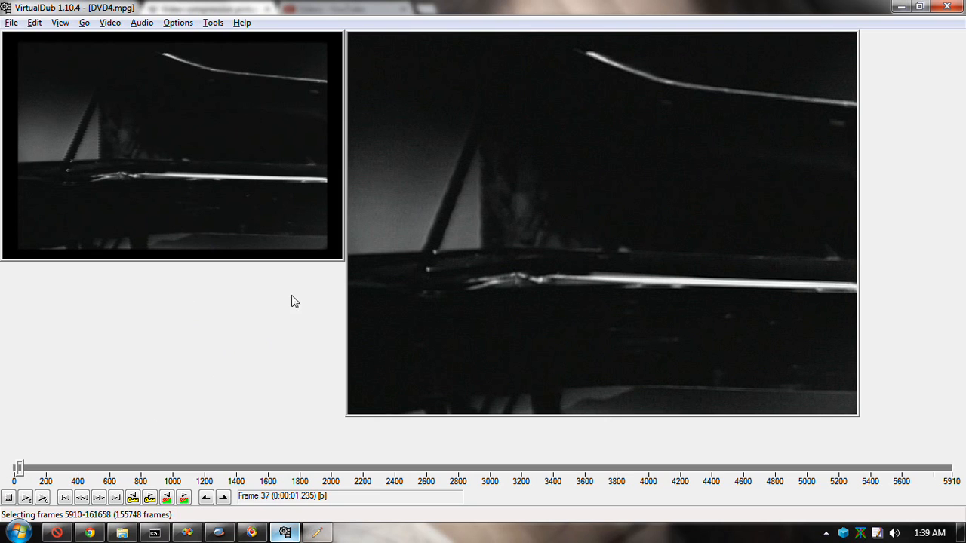
Step: Switch from VirtualDub to another open program
left_click(252, 533)
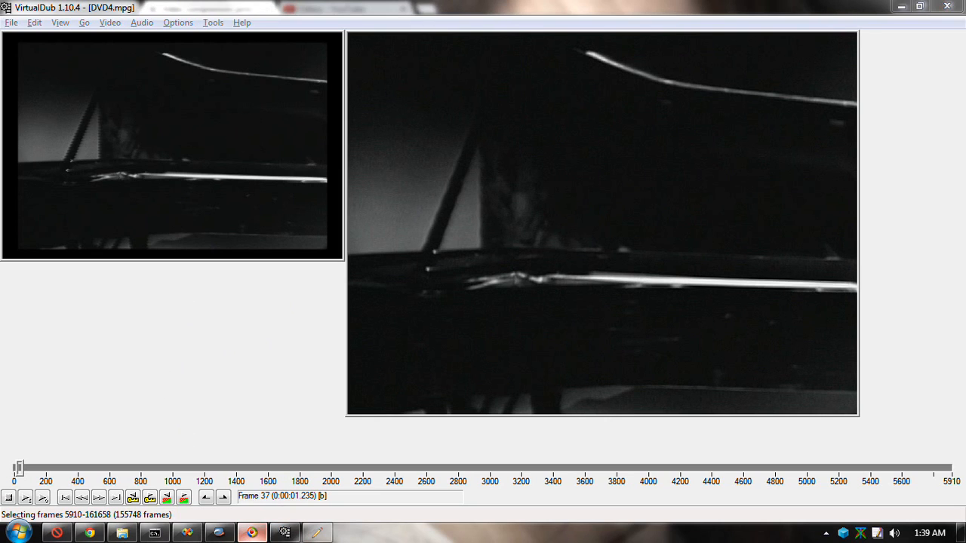